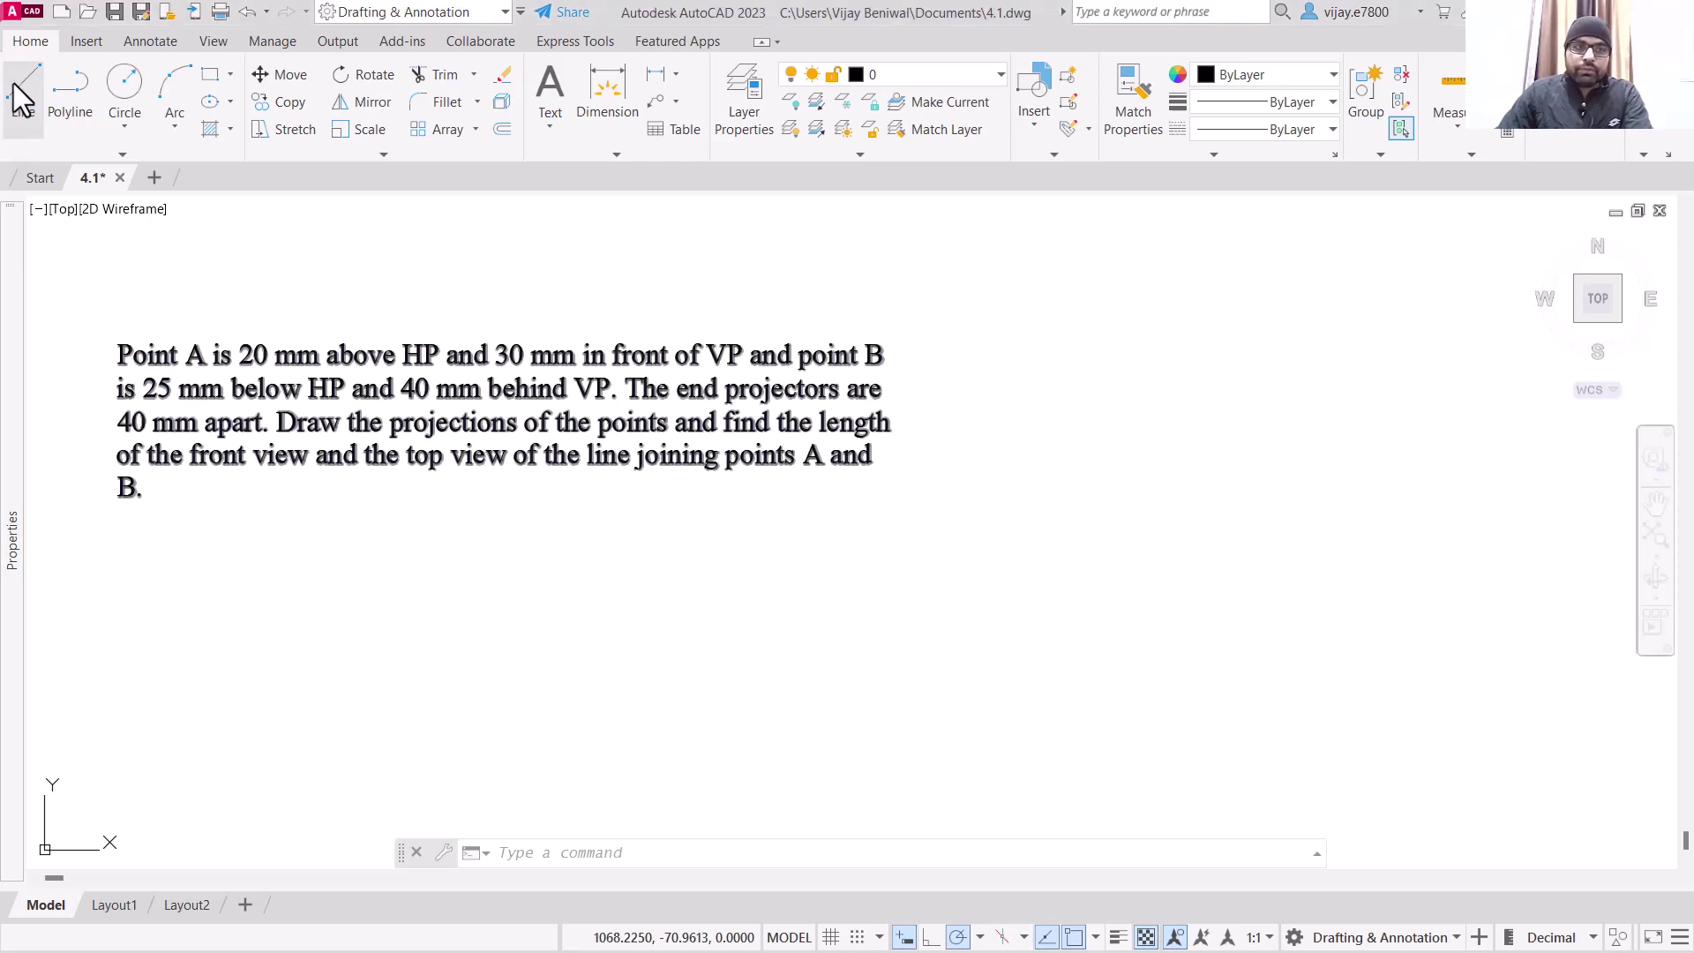
Step: Draw a 40 mm horizontal line in the empty area to the right of the problem text
click(998, 500)
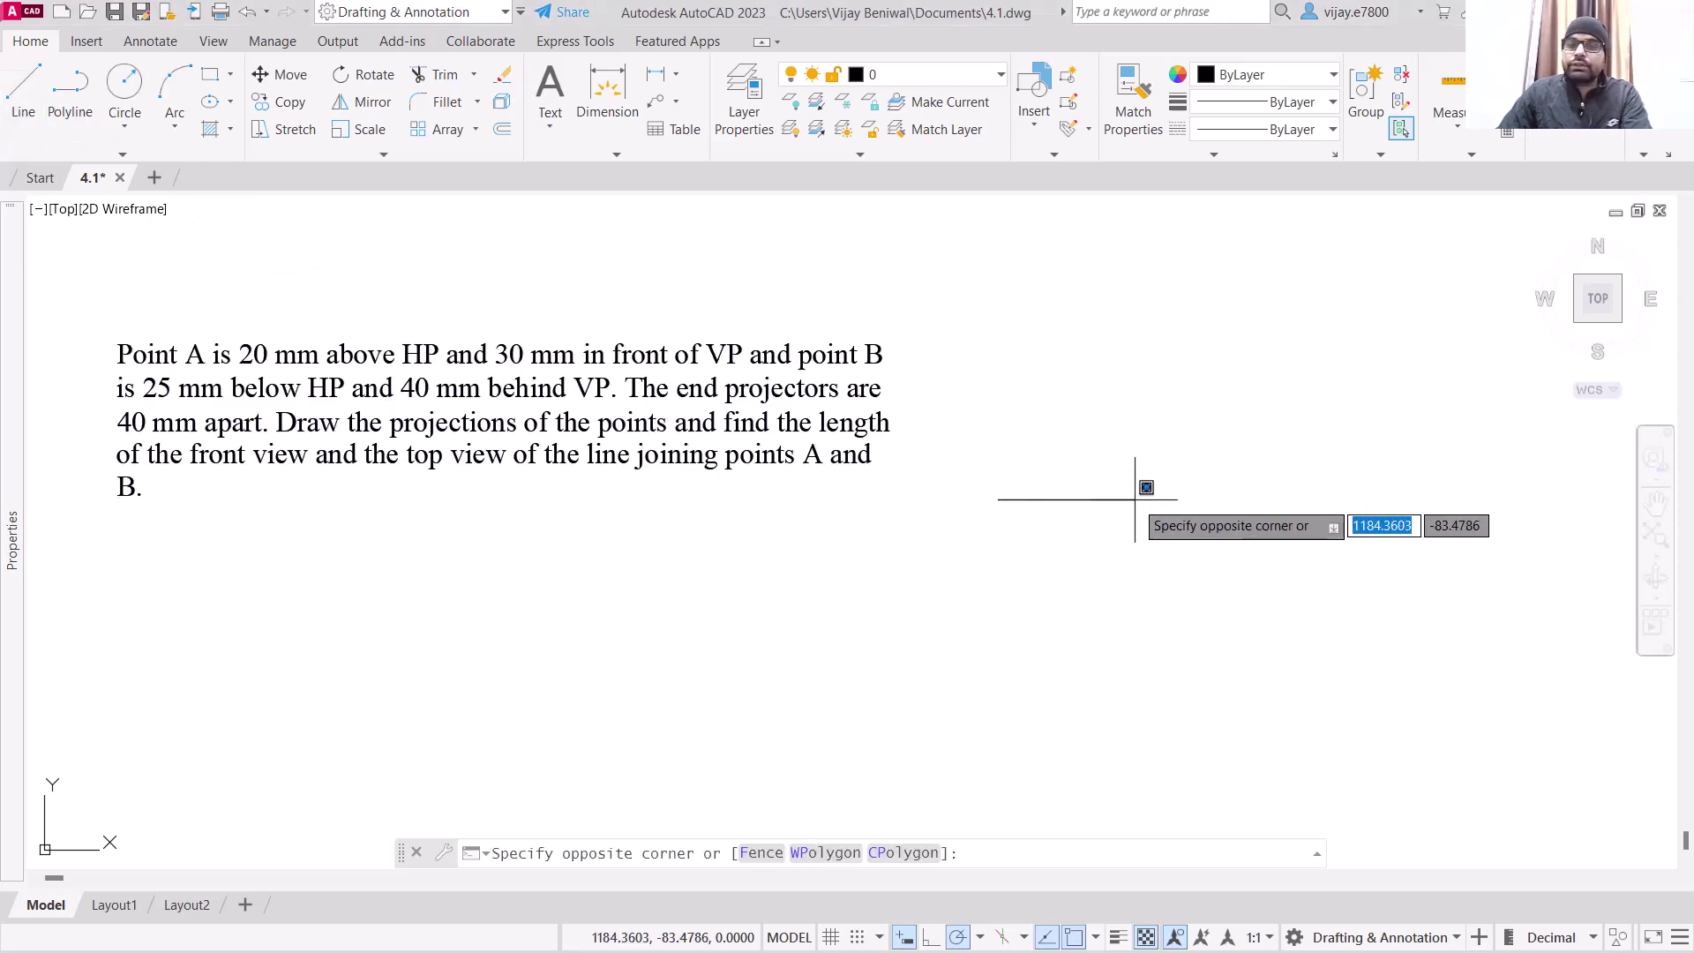
click(1248, 487)
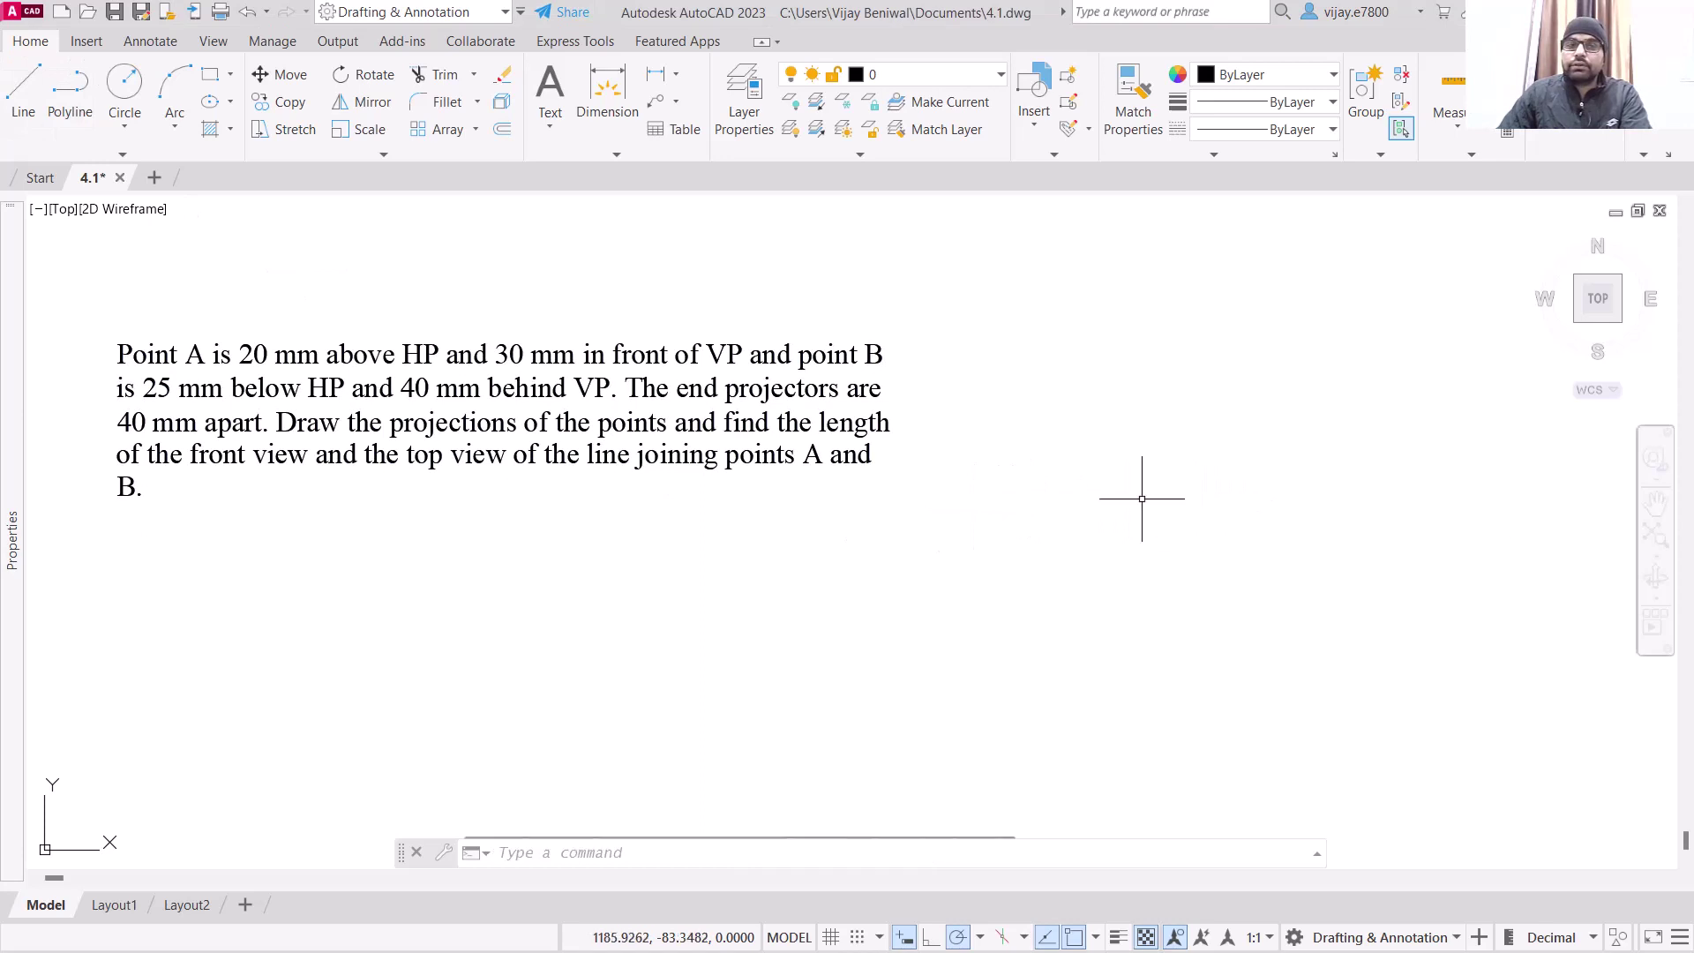
click(35, 98)
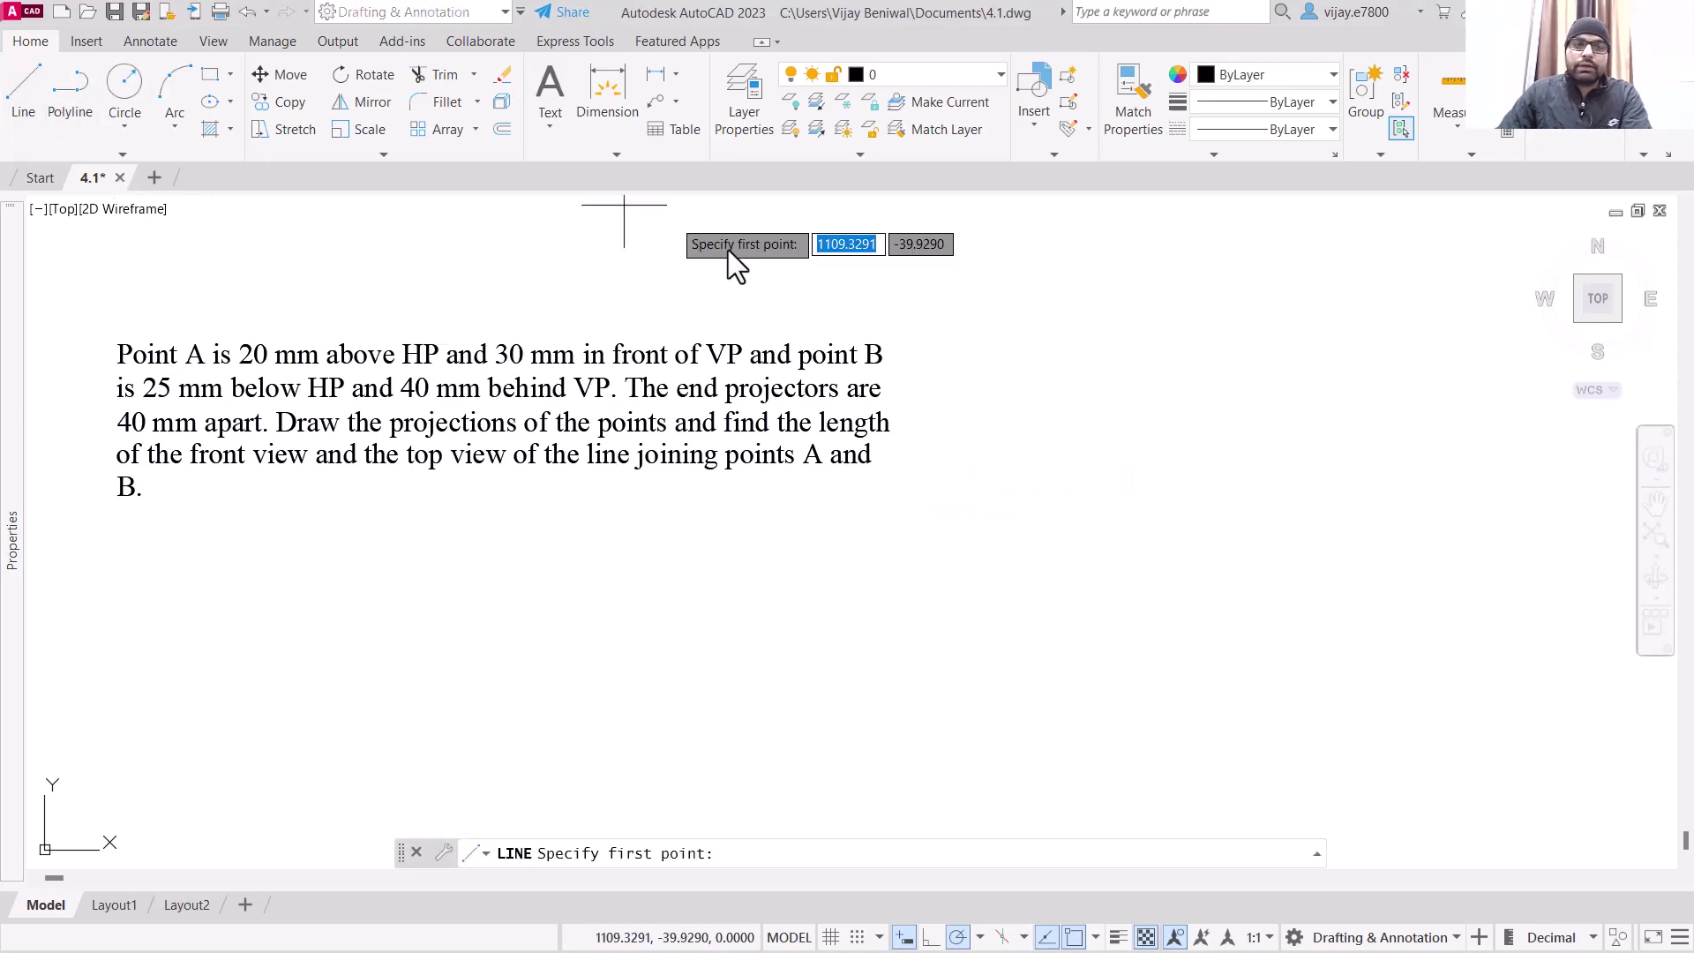
click(996, 482)
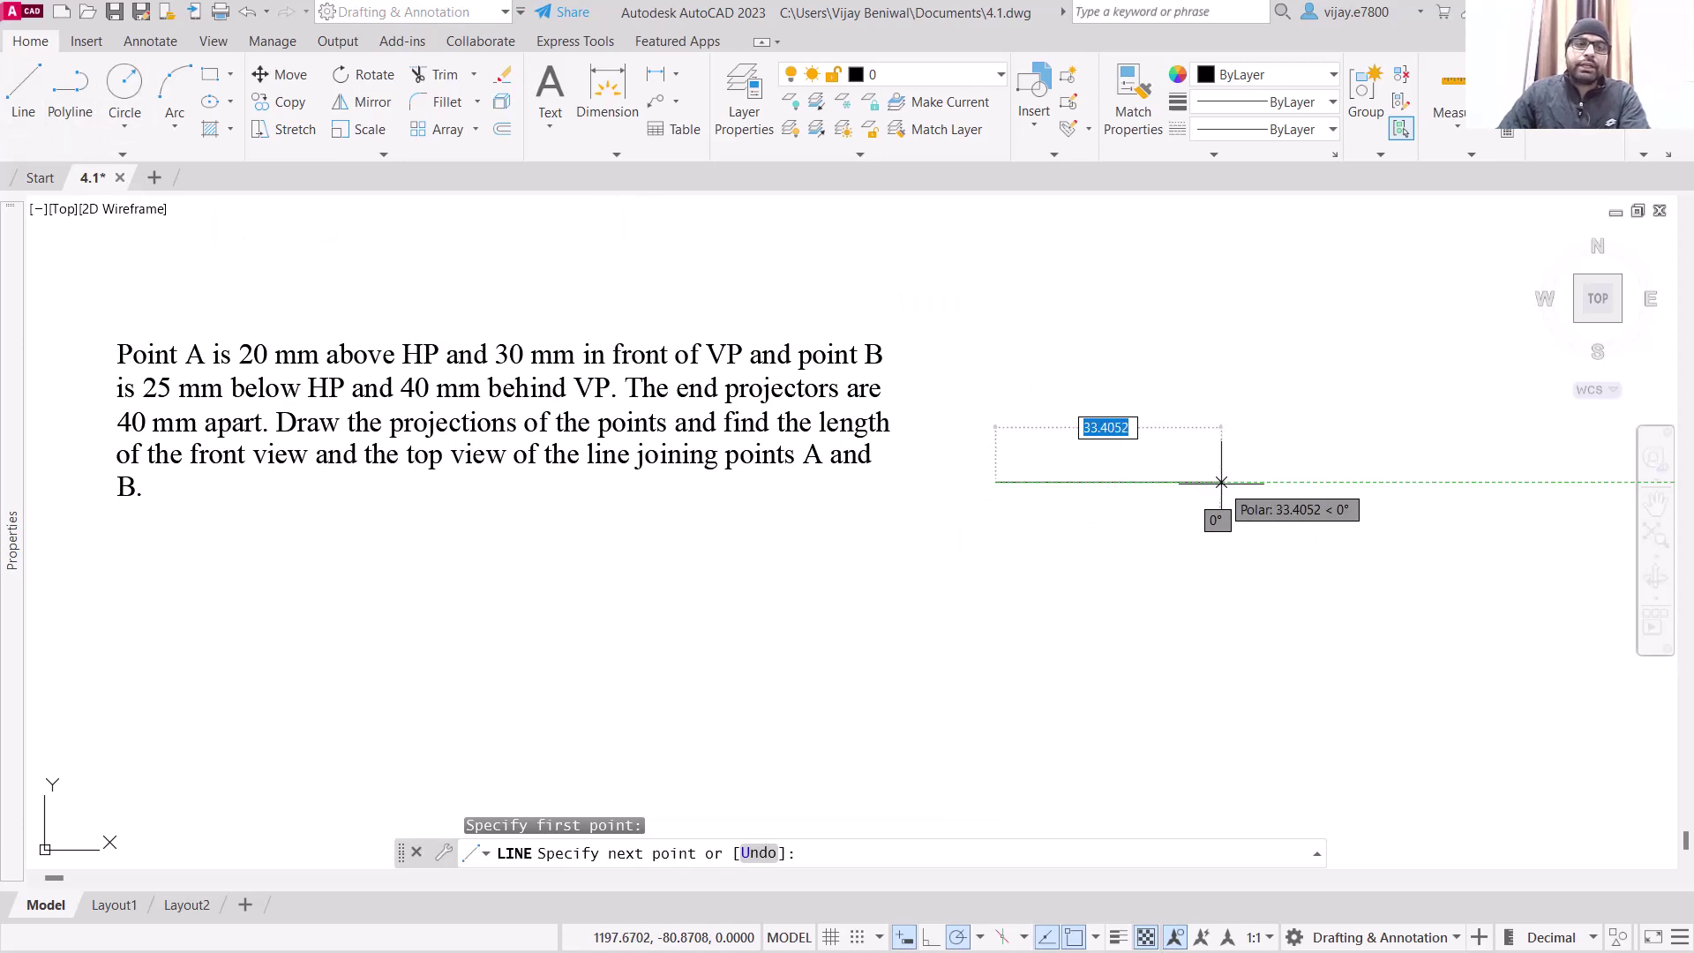
text(40)
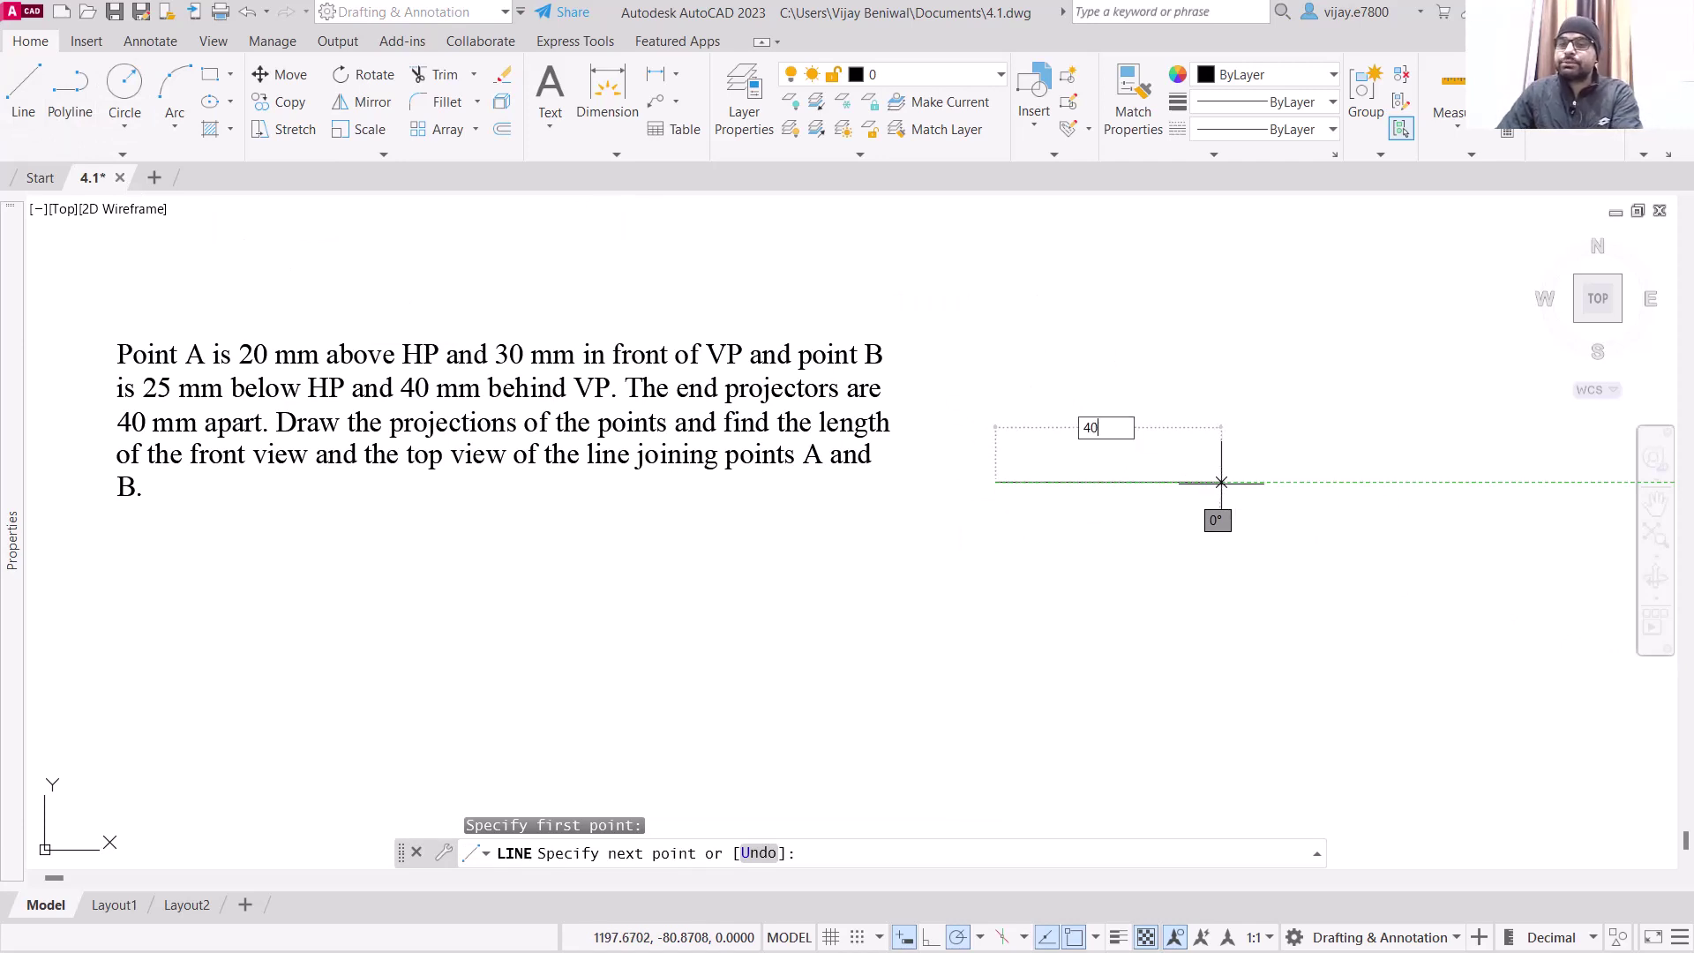
key(Return)
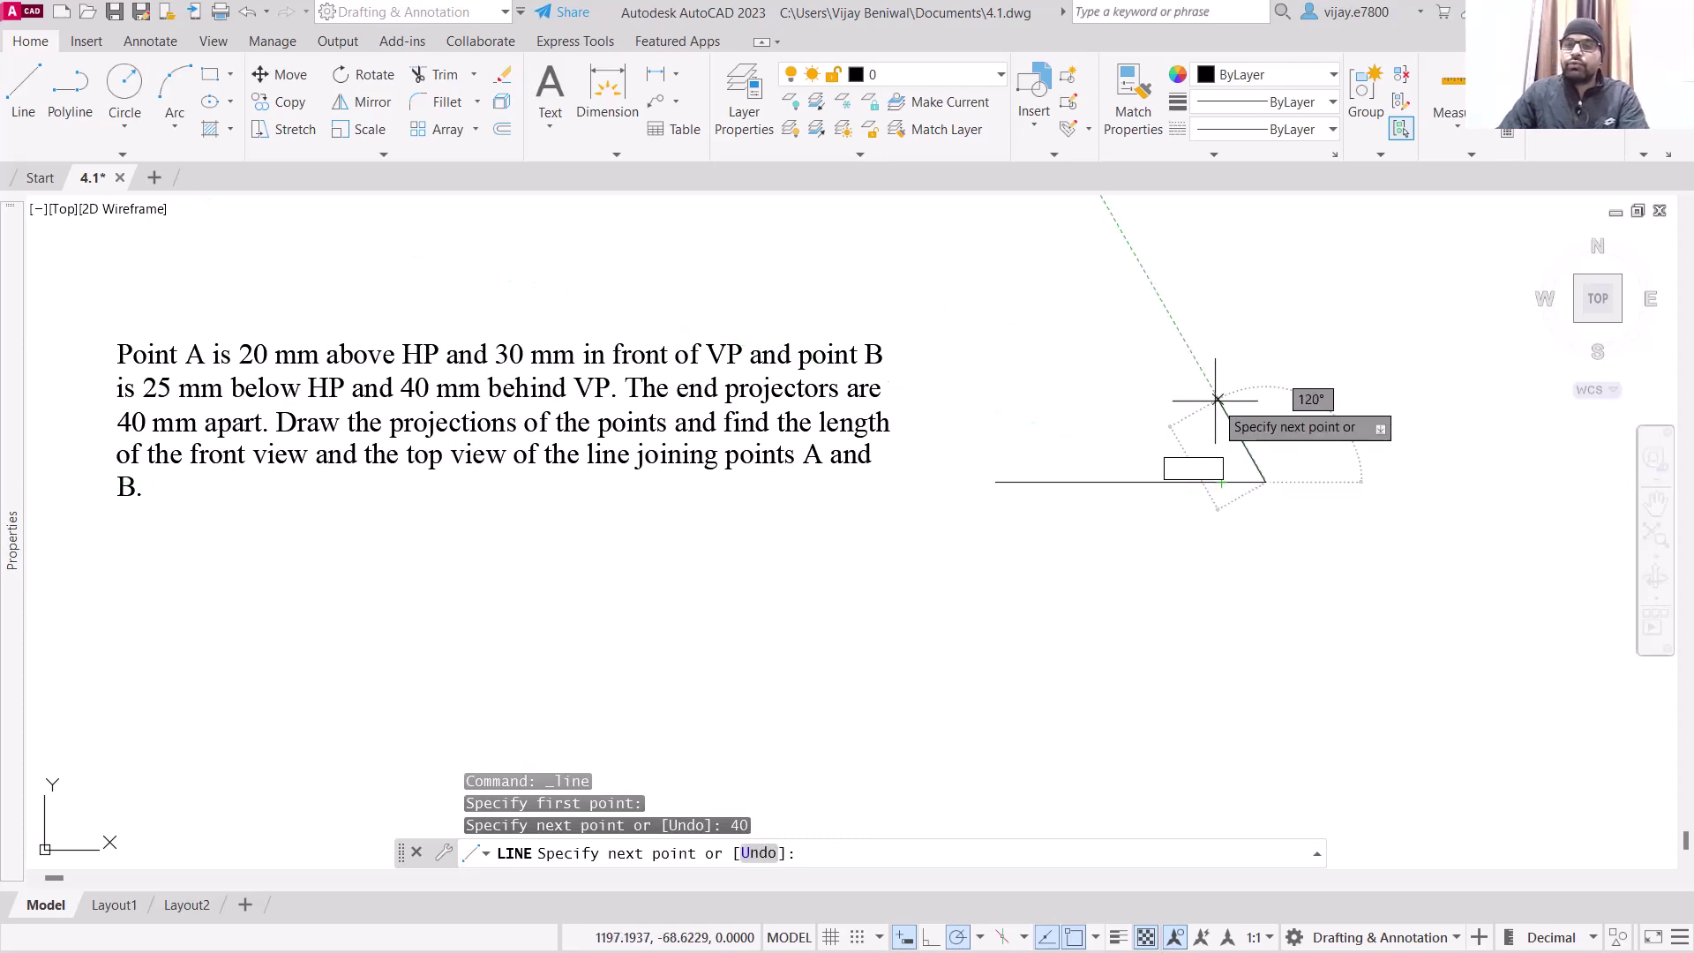
right_click(1267, 398)
click(1317, 415)
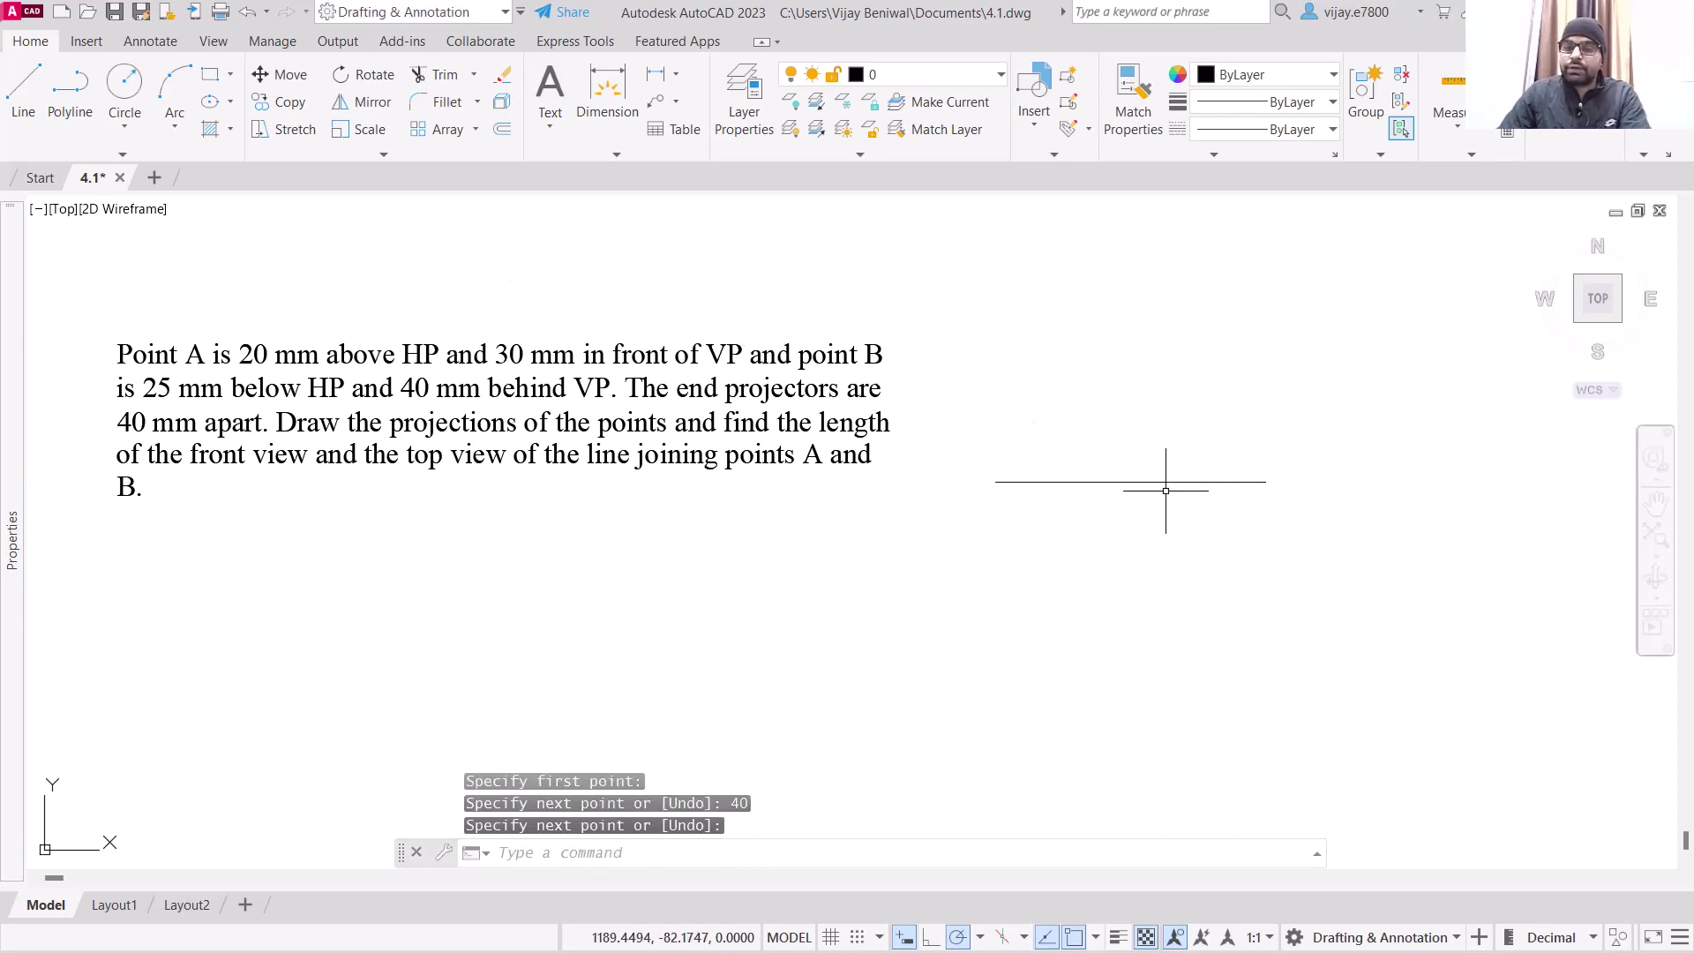
Step: Draw a 20 mm vertical line upward from the left end of the horizontal line
middle_drag(1093, 389, 1088, 423)
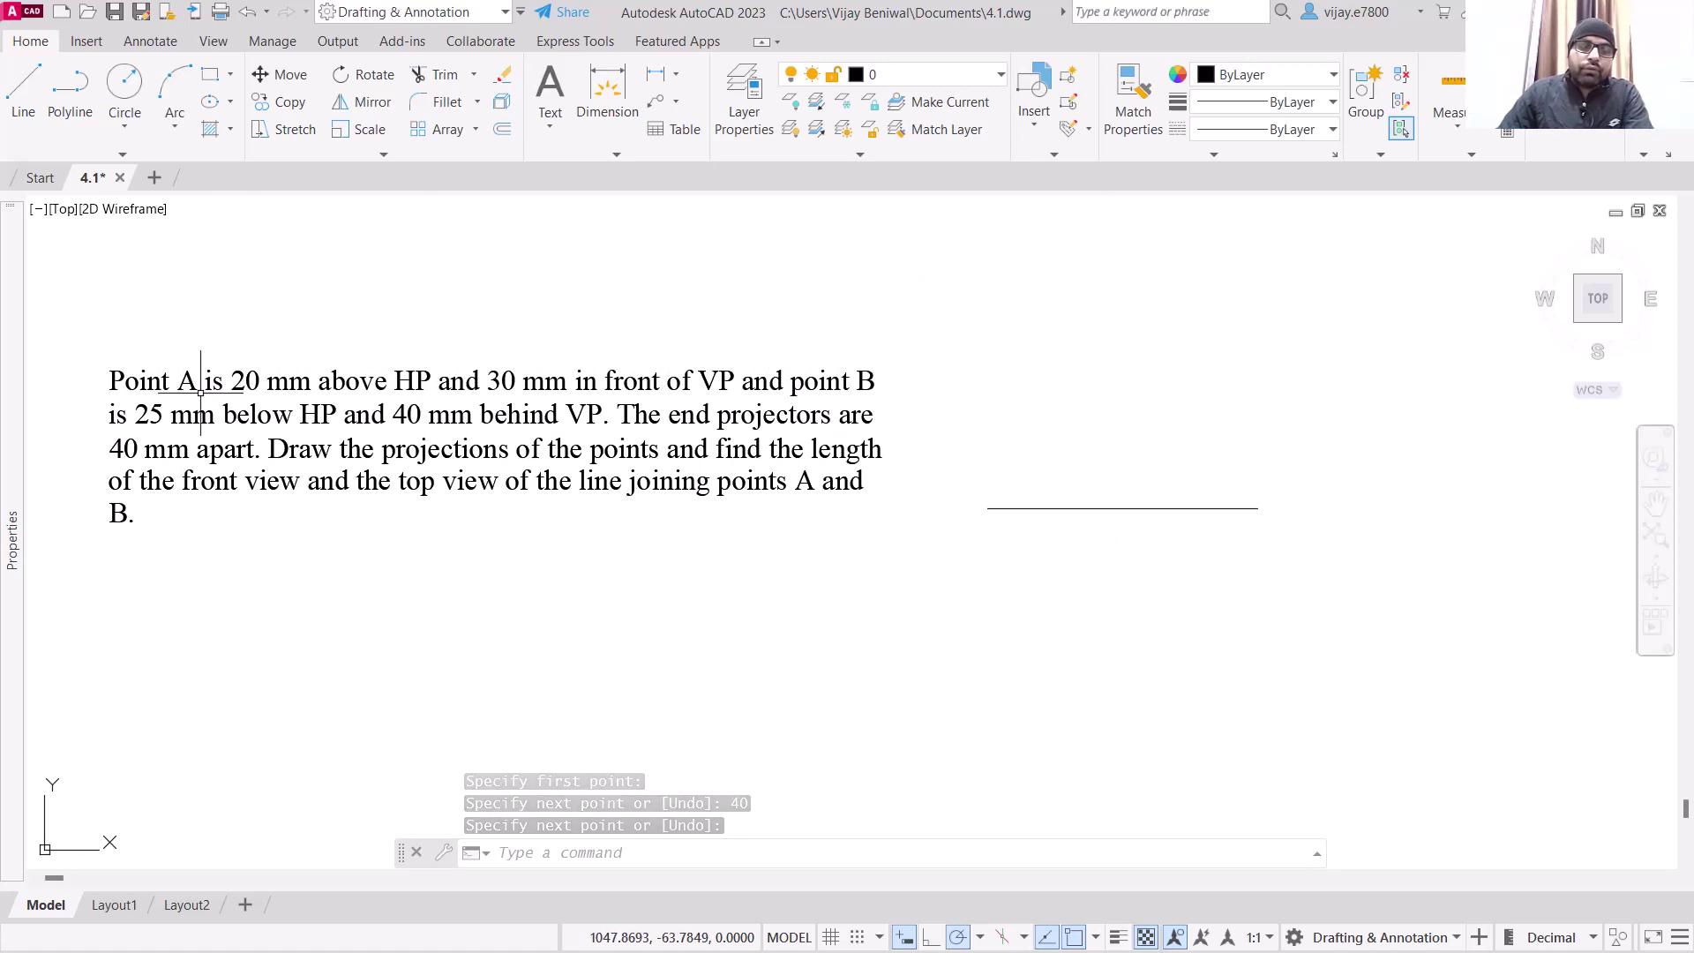
mouse_move(198, 394)
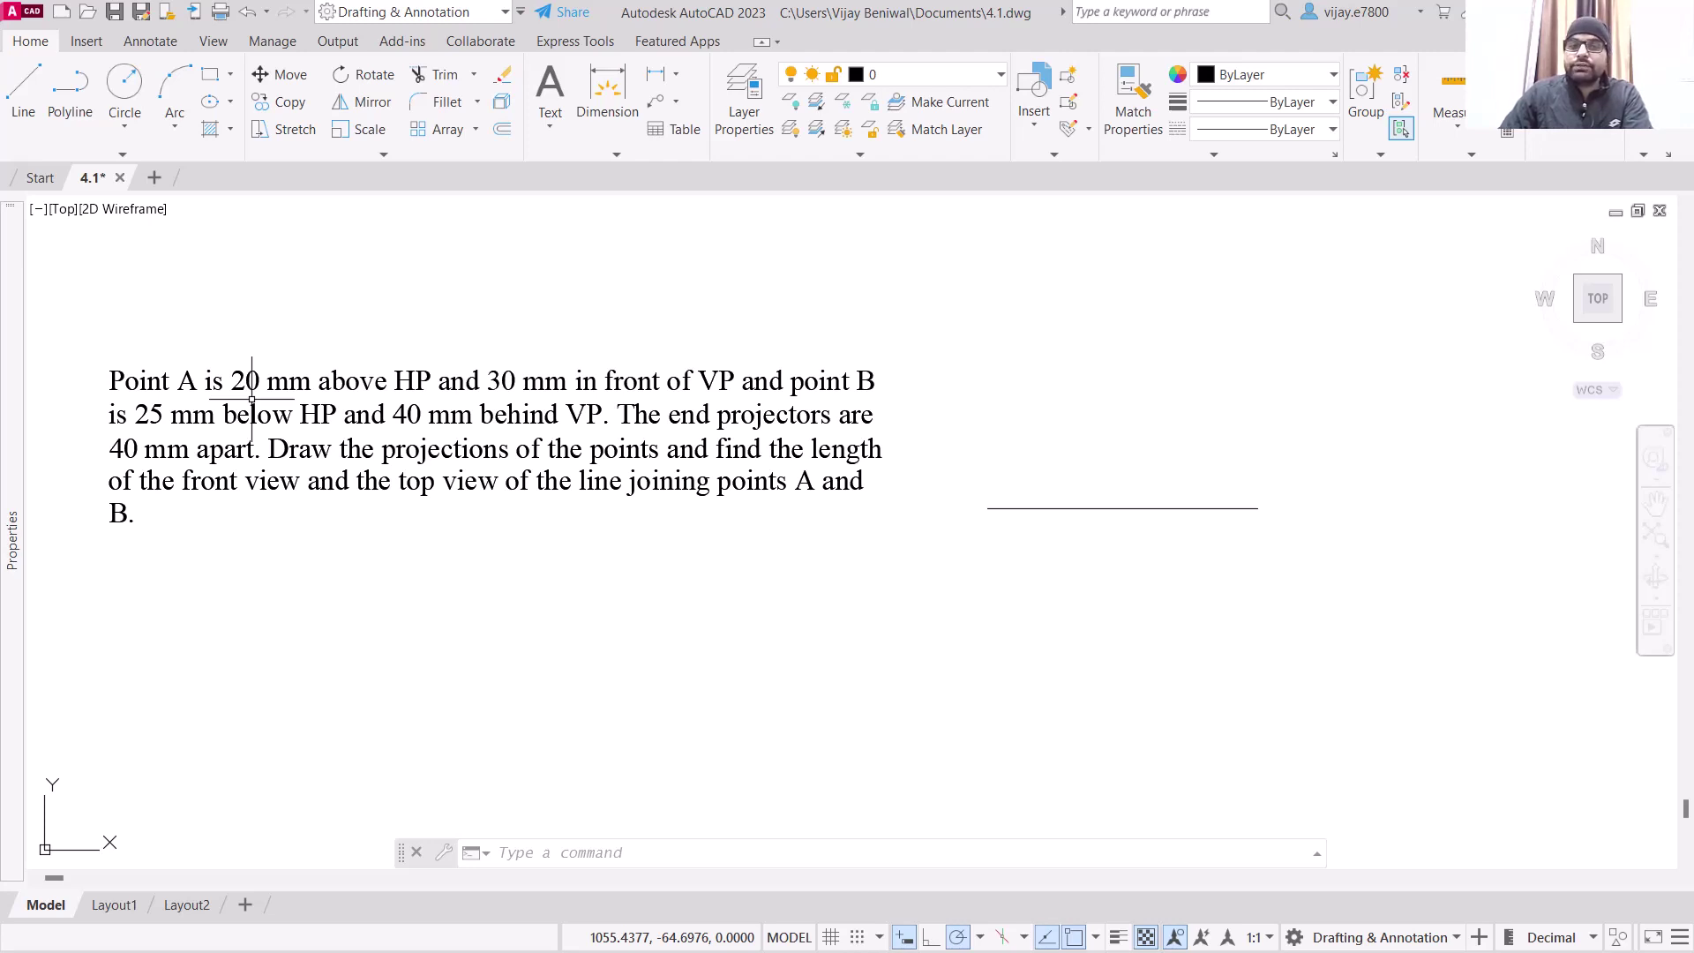
click(24, 88)
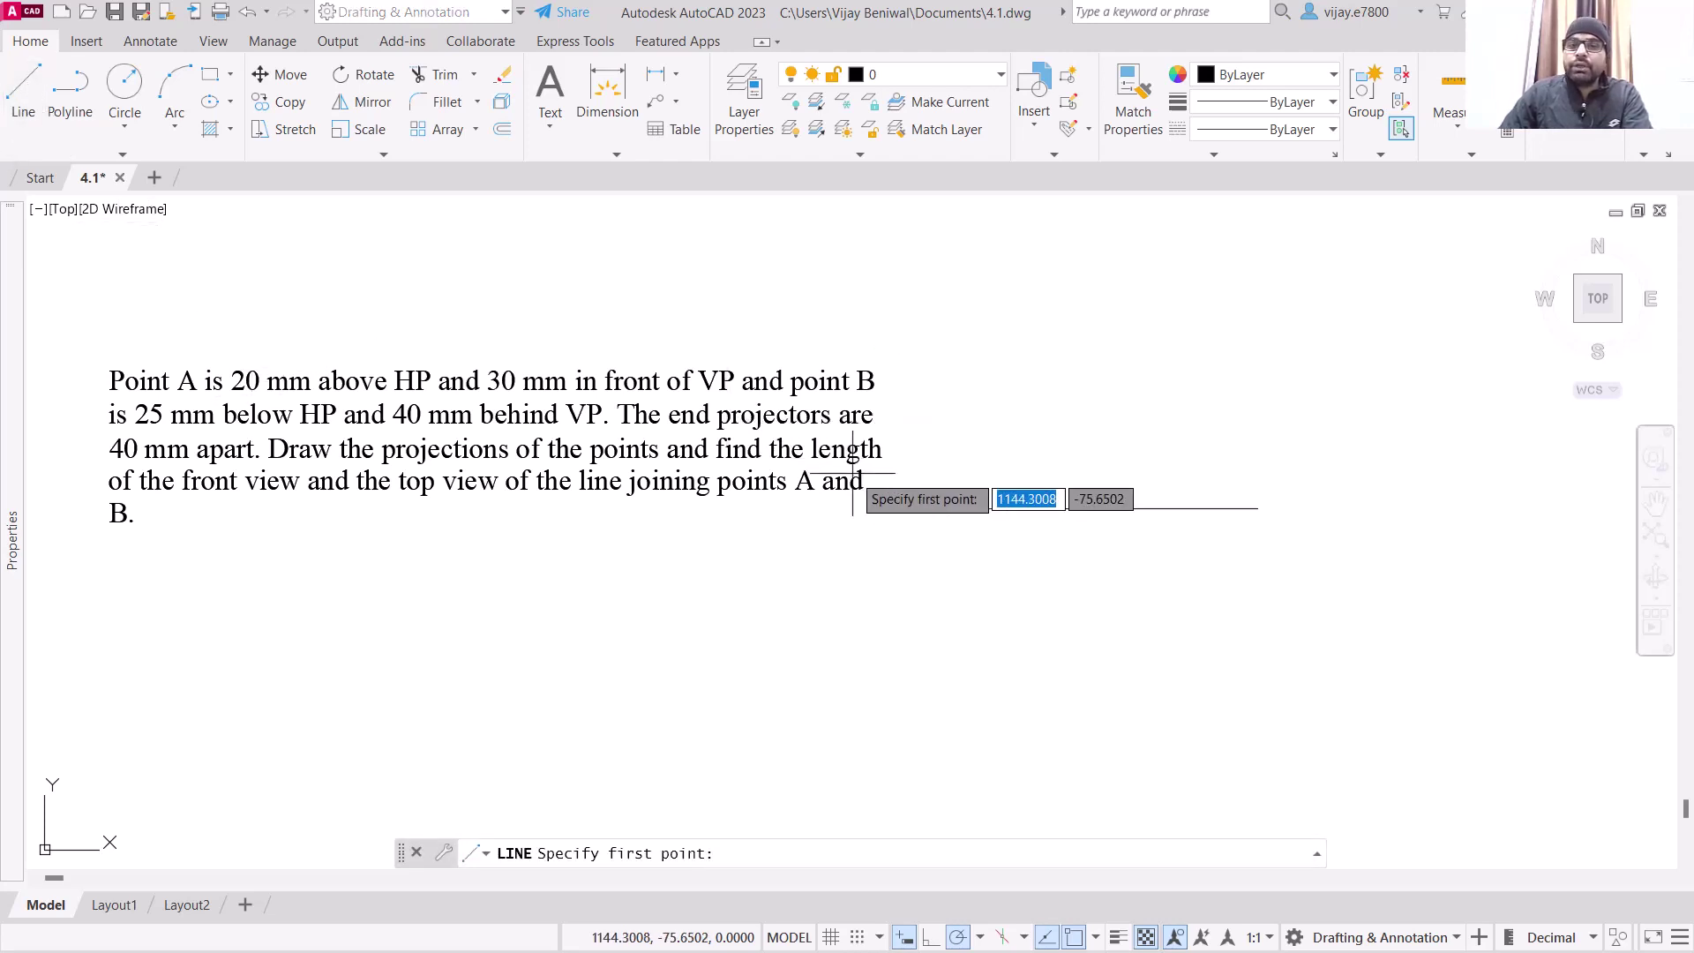
click(987, 508)
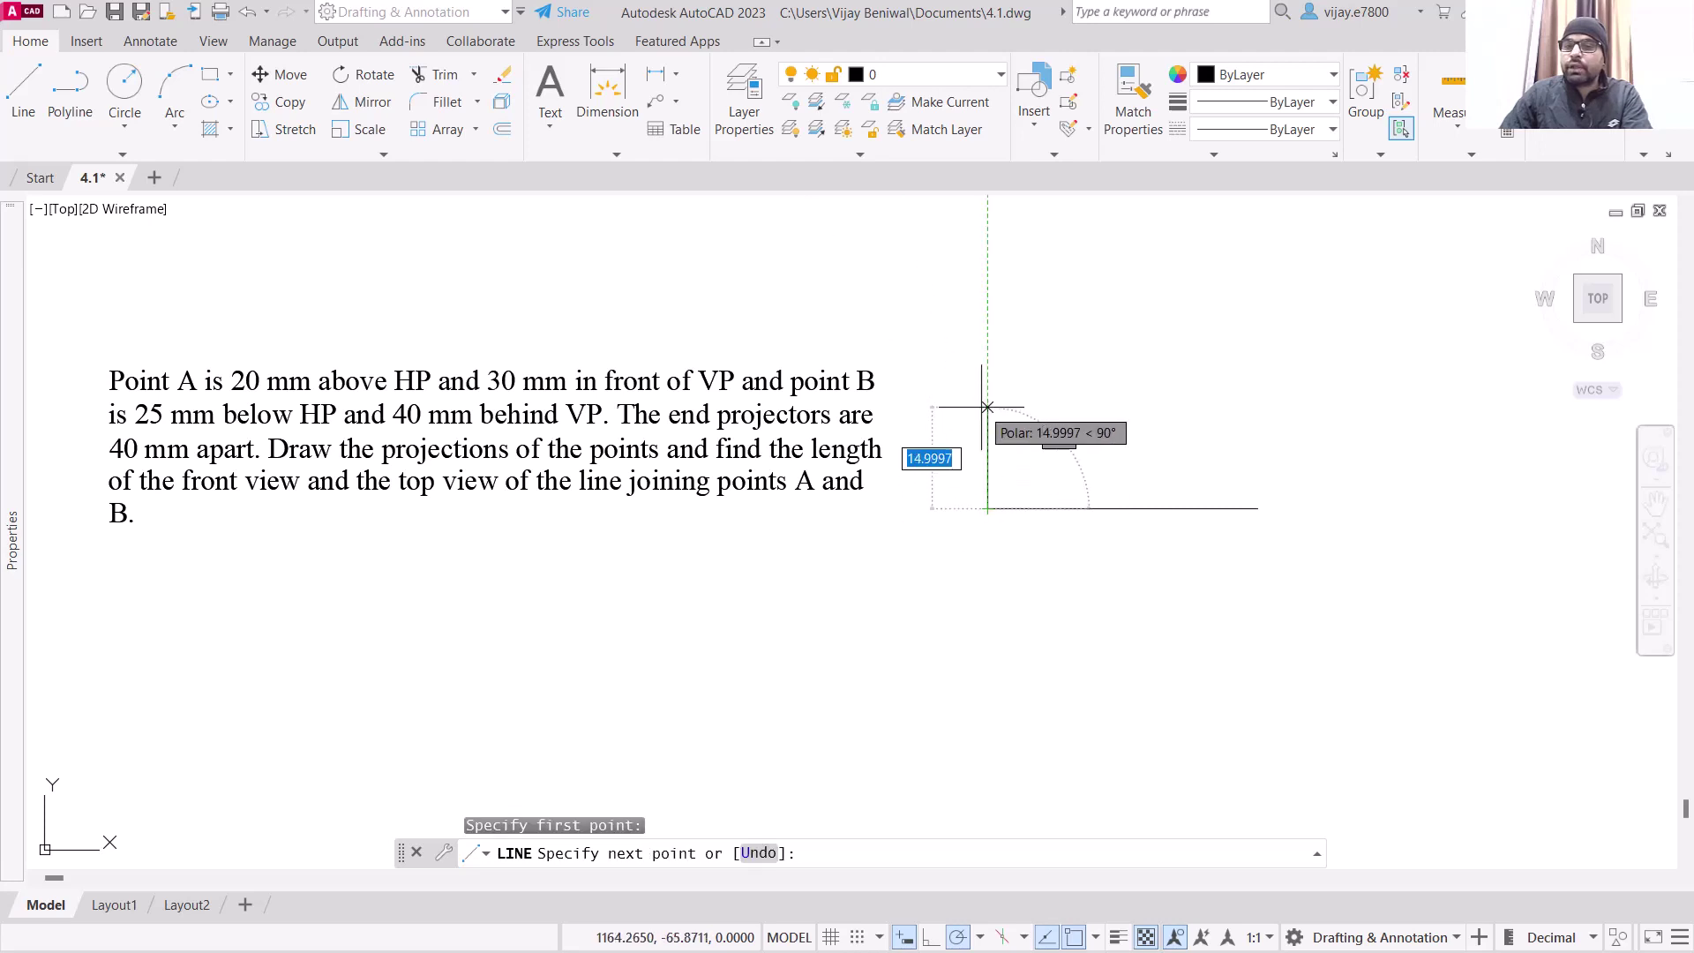
text(20)
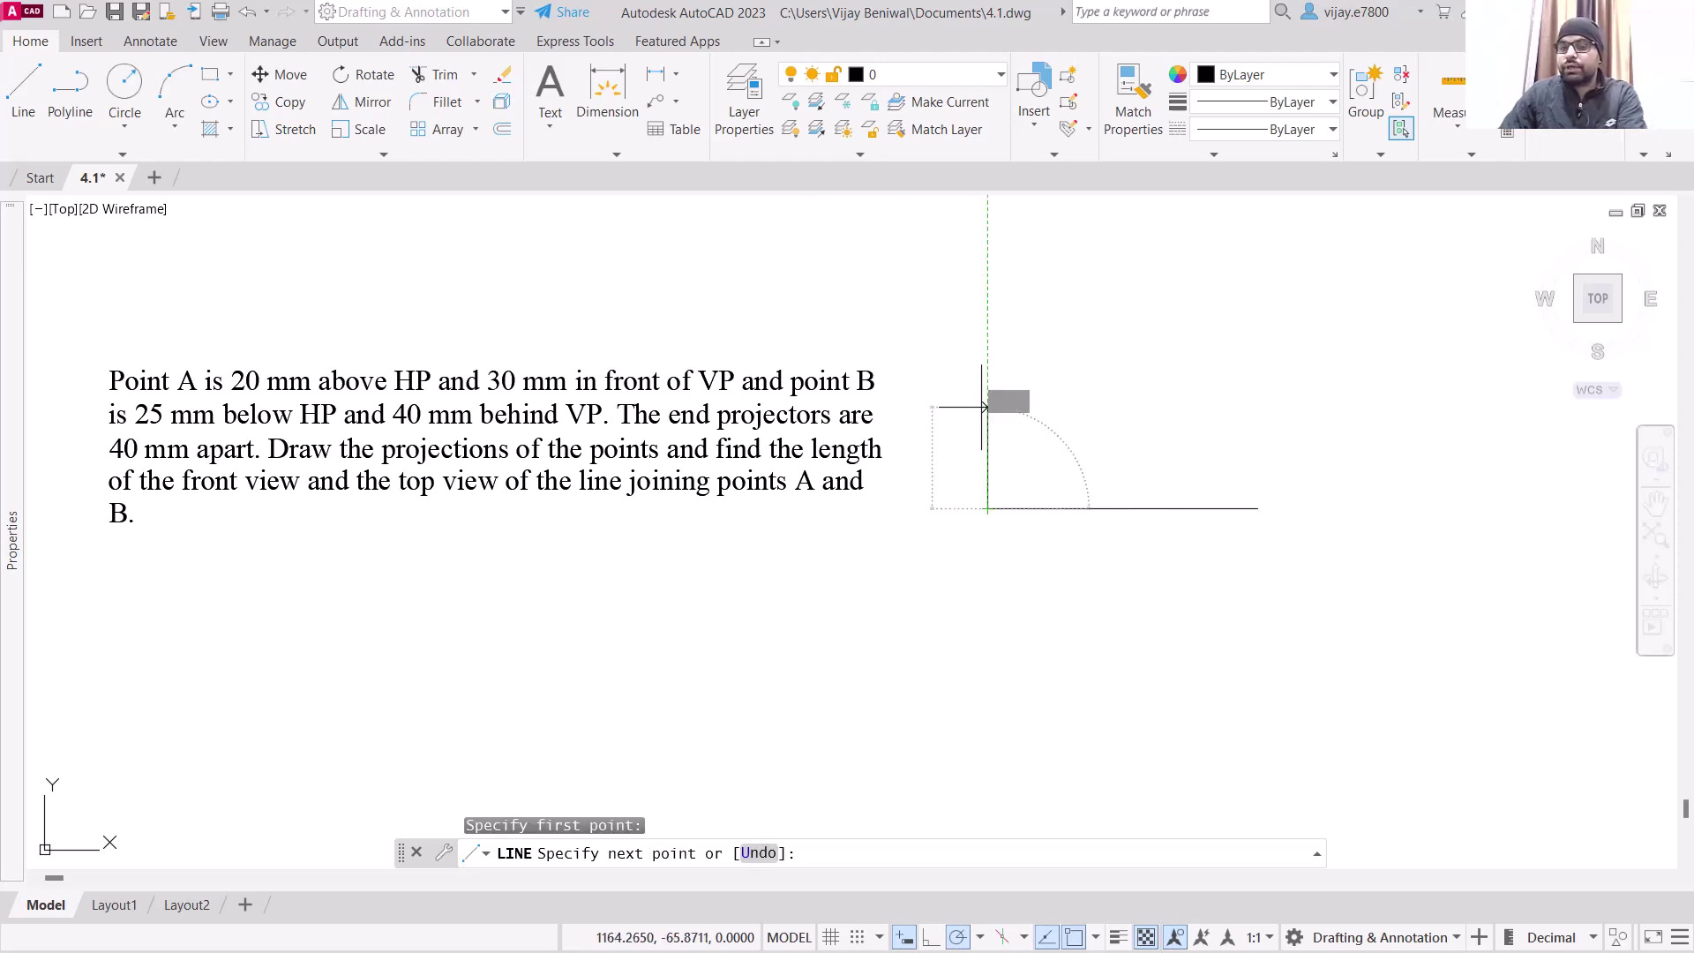
key(Return)
right_click(999, 327)
click(1024, 346)
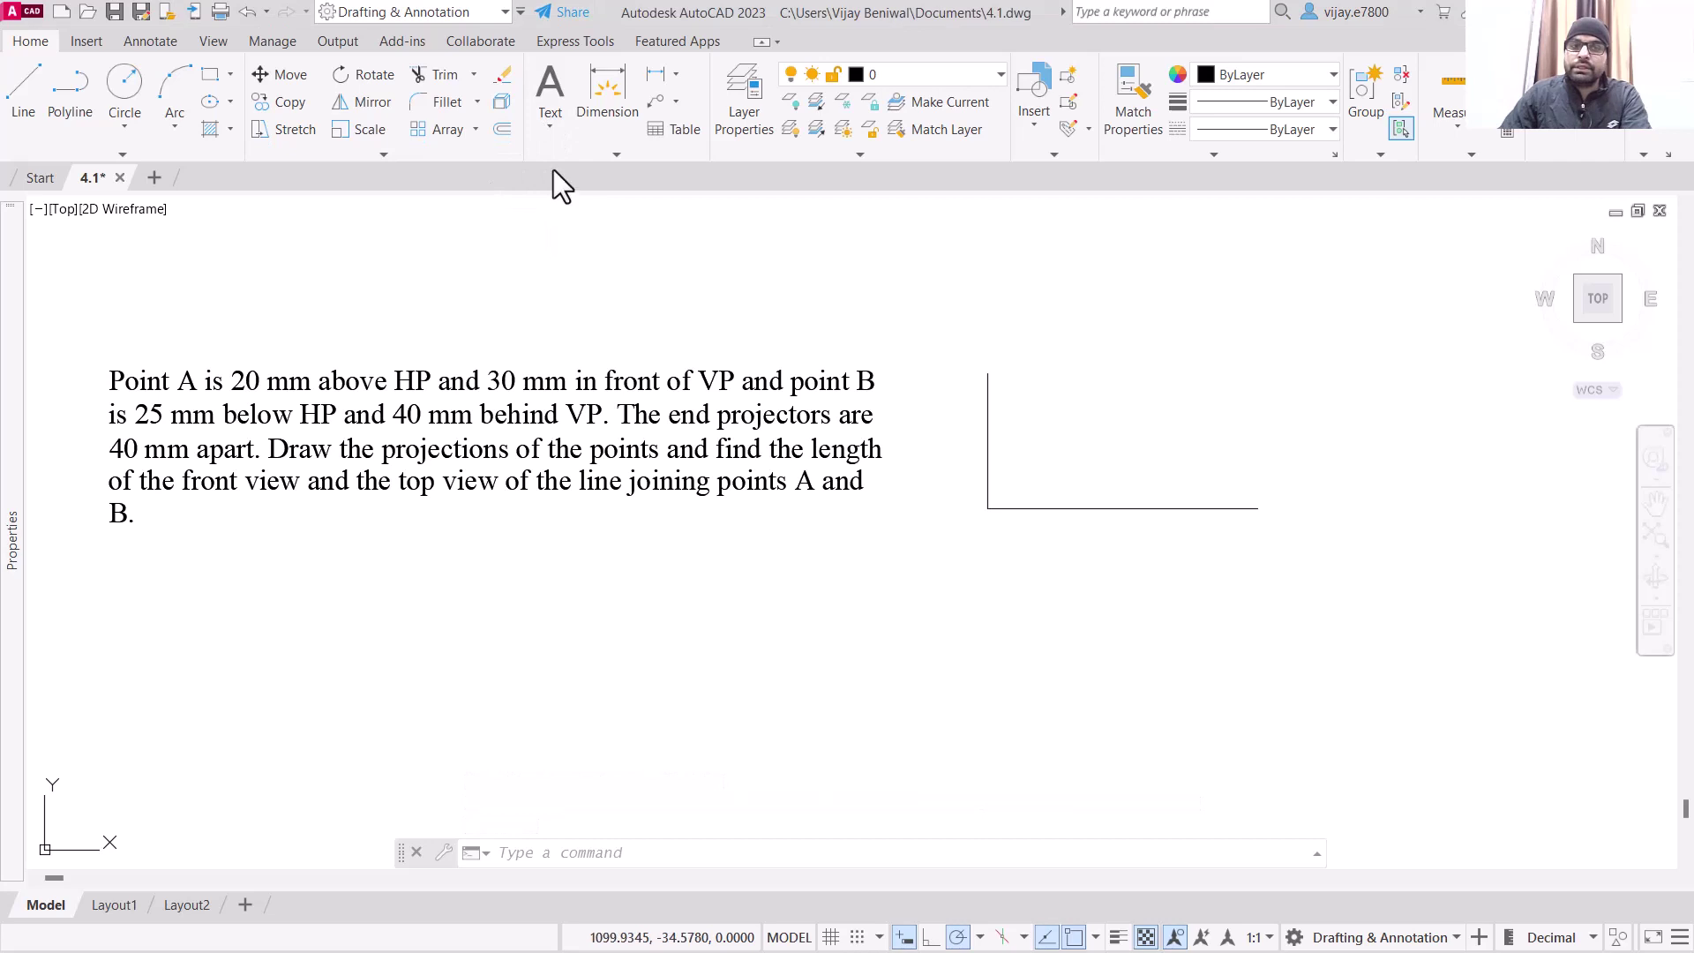
click(552, 126)
click(552, 211)
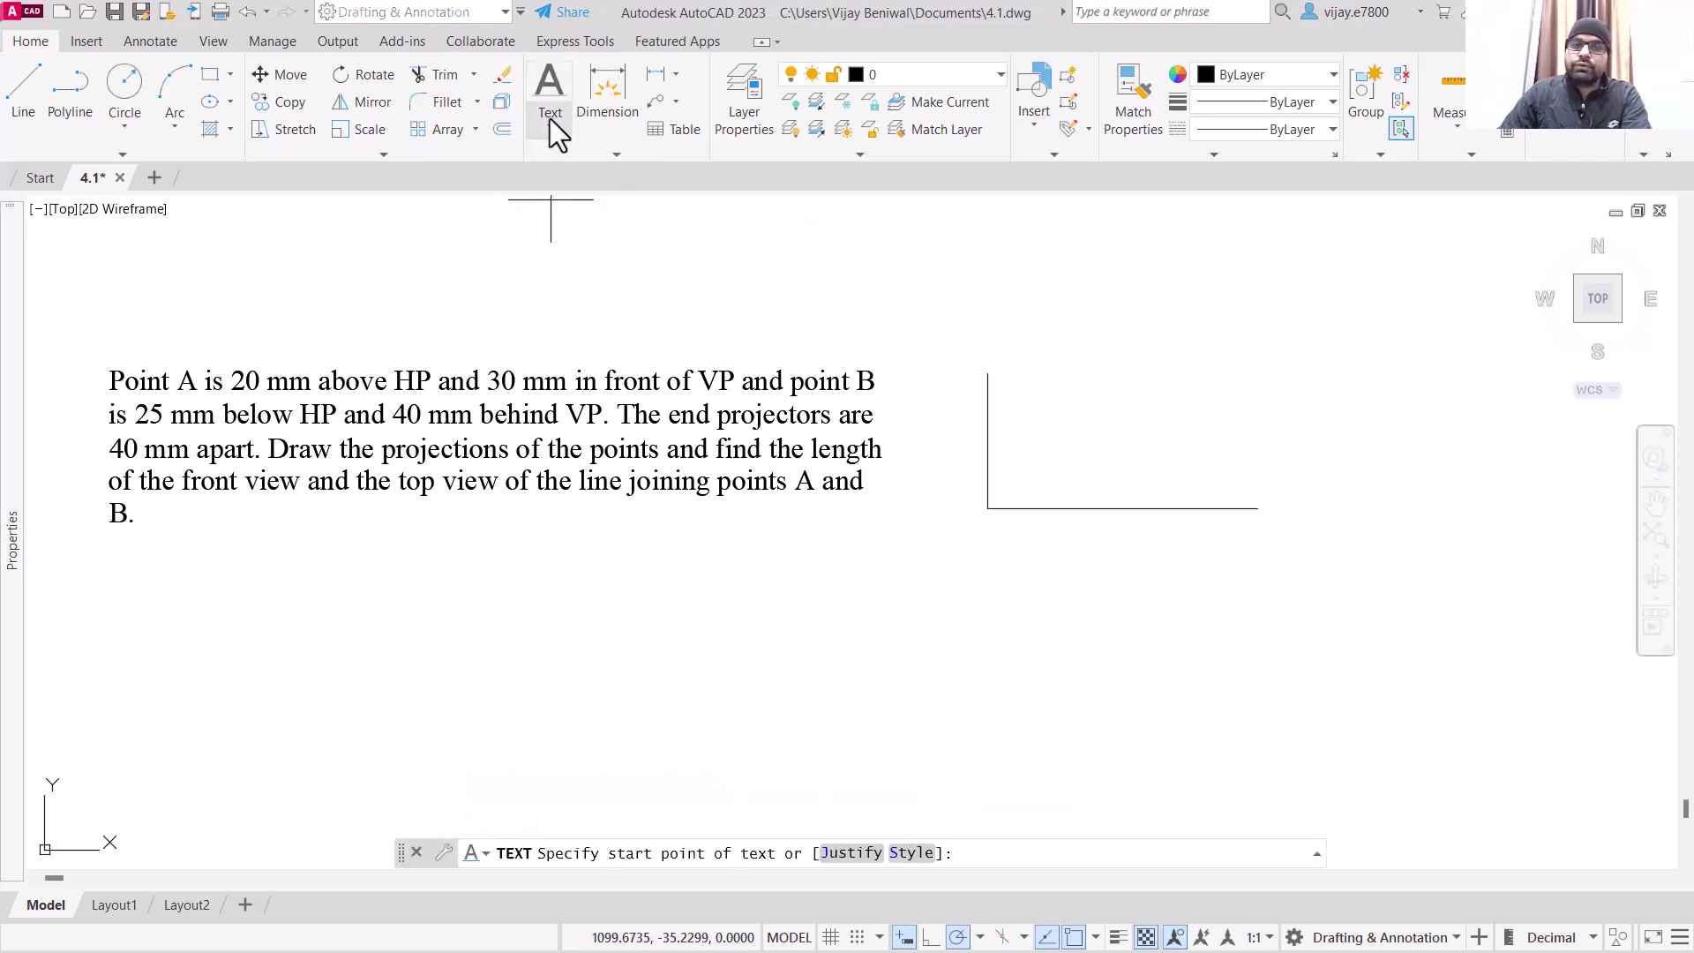
key(Escape)
Step: Add a multiline text label a' near the upper end of the vertical line
text(t)
key(Return)
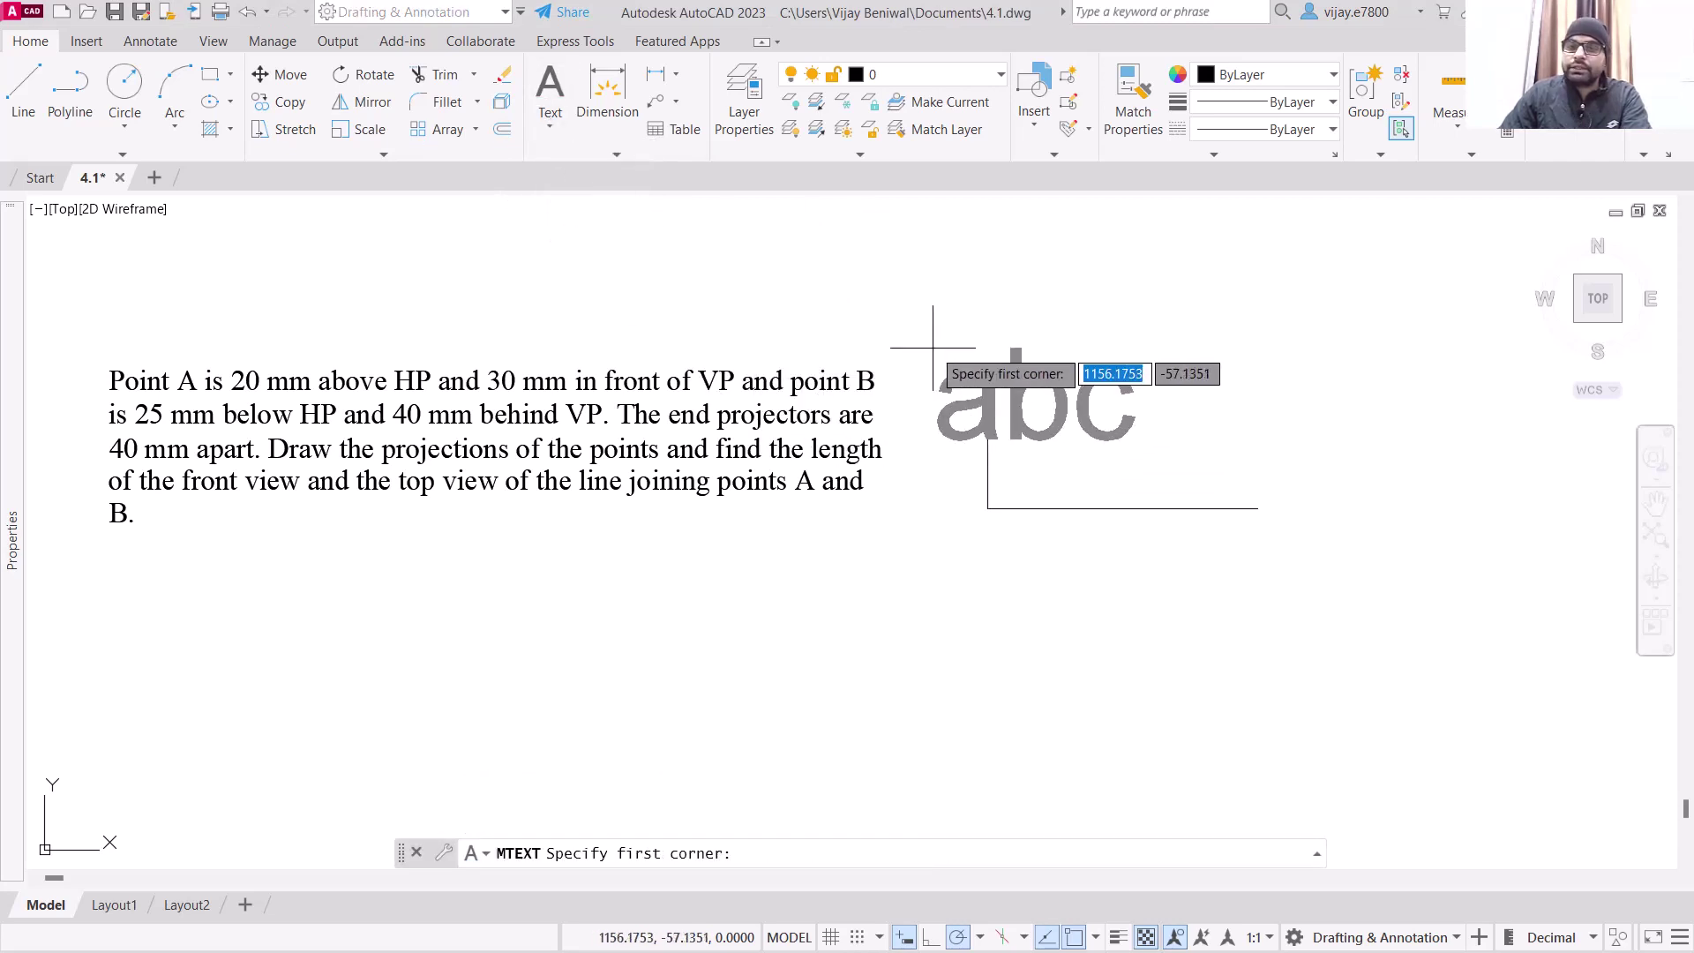
click(934, 349)
click(966, 380)
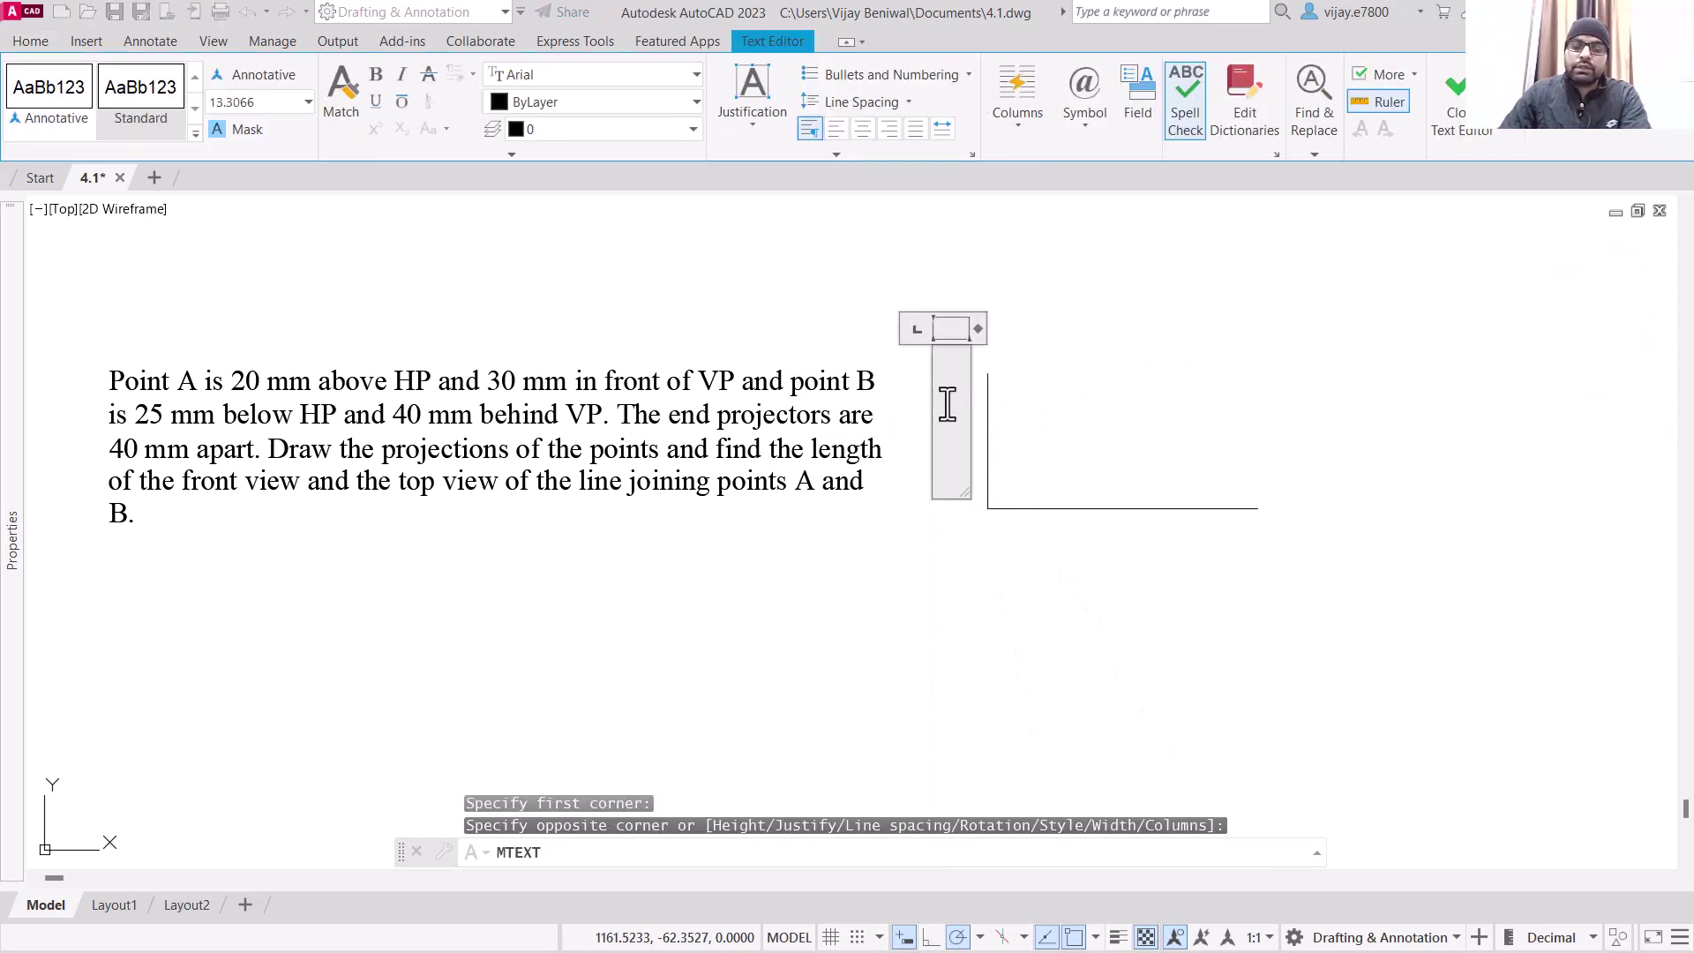
text(a)
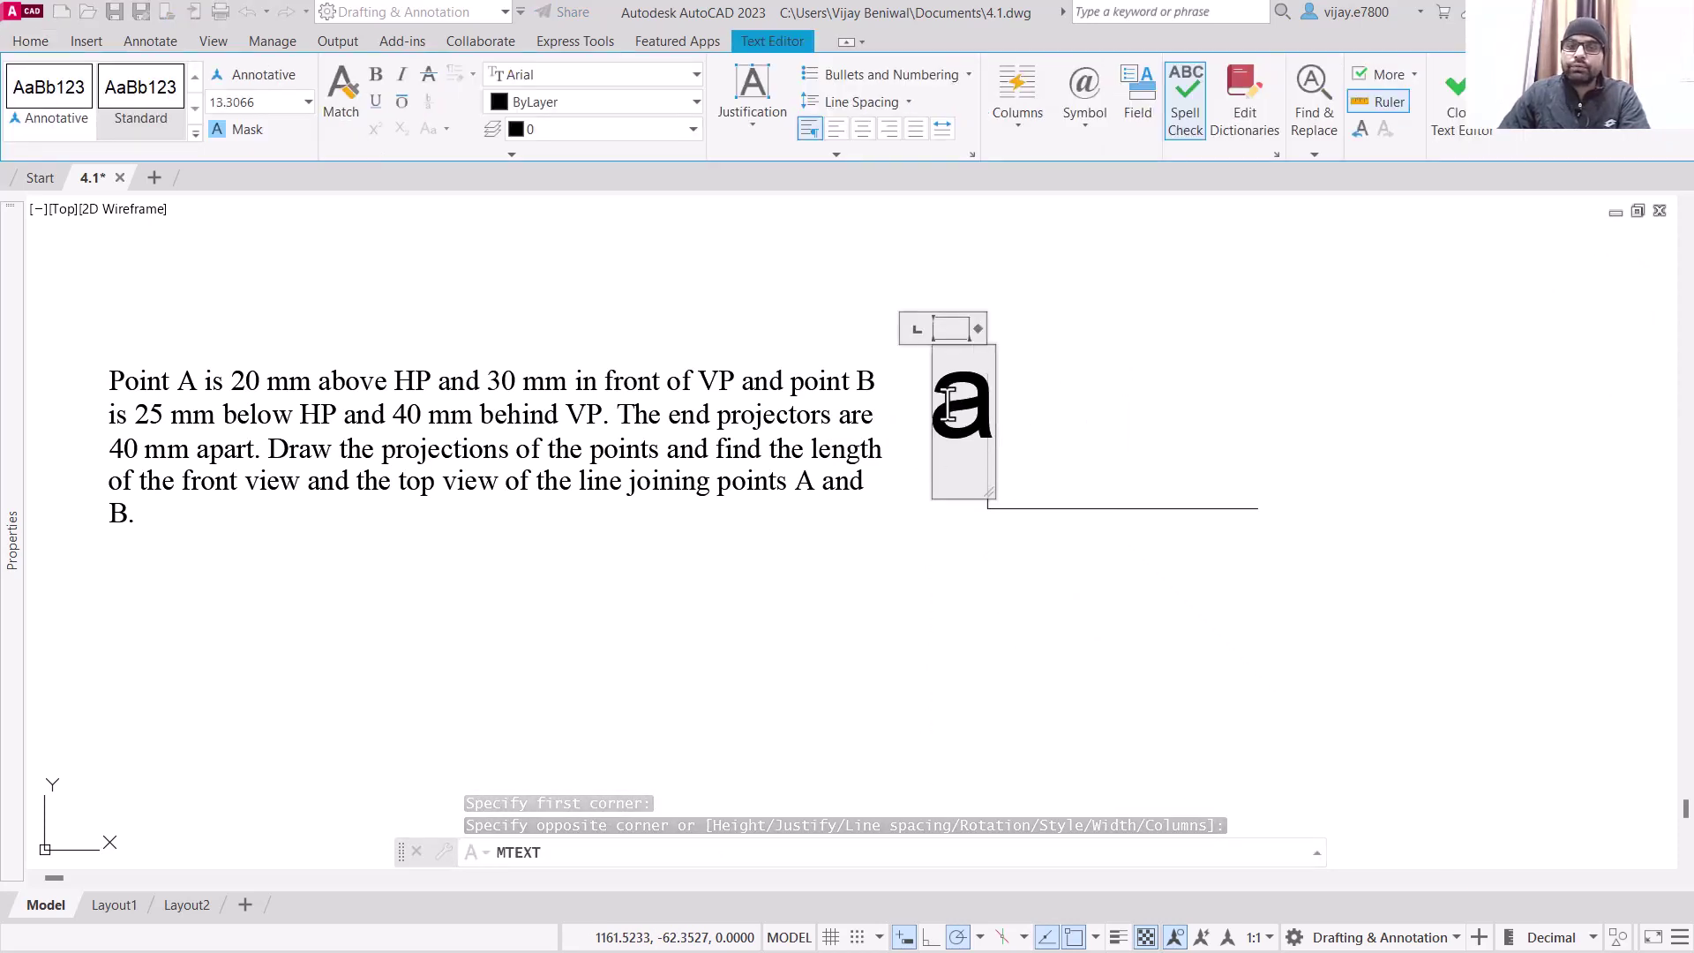
text(')
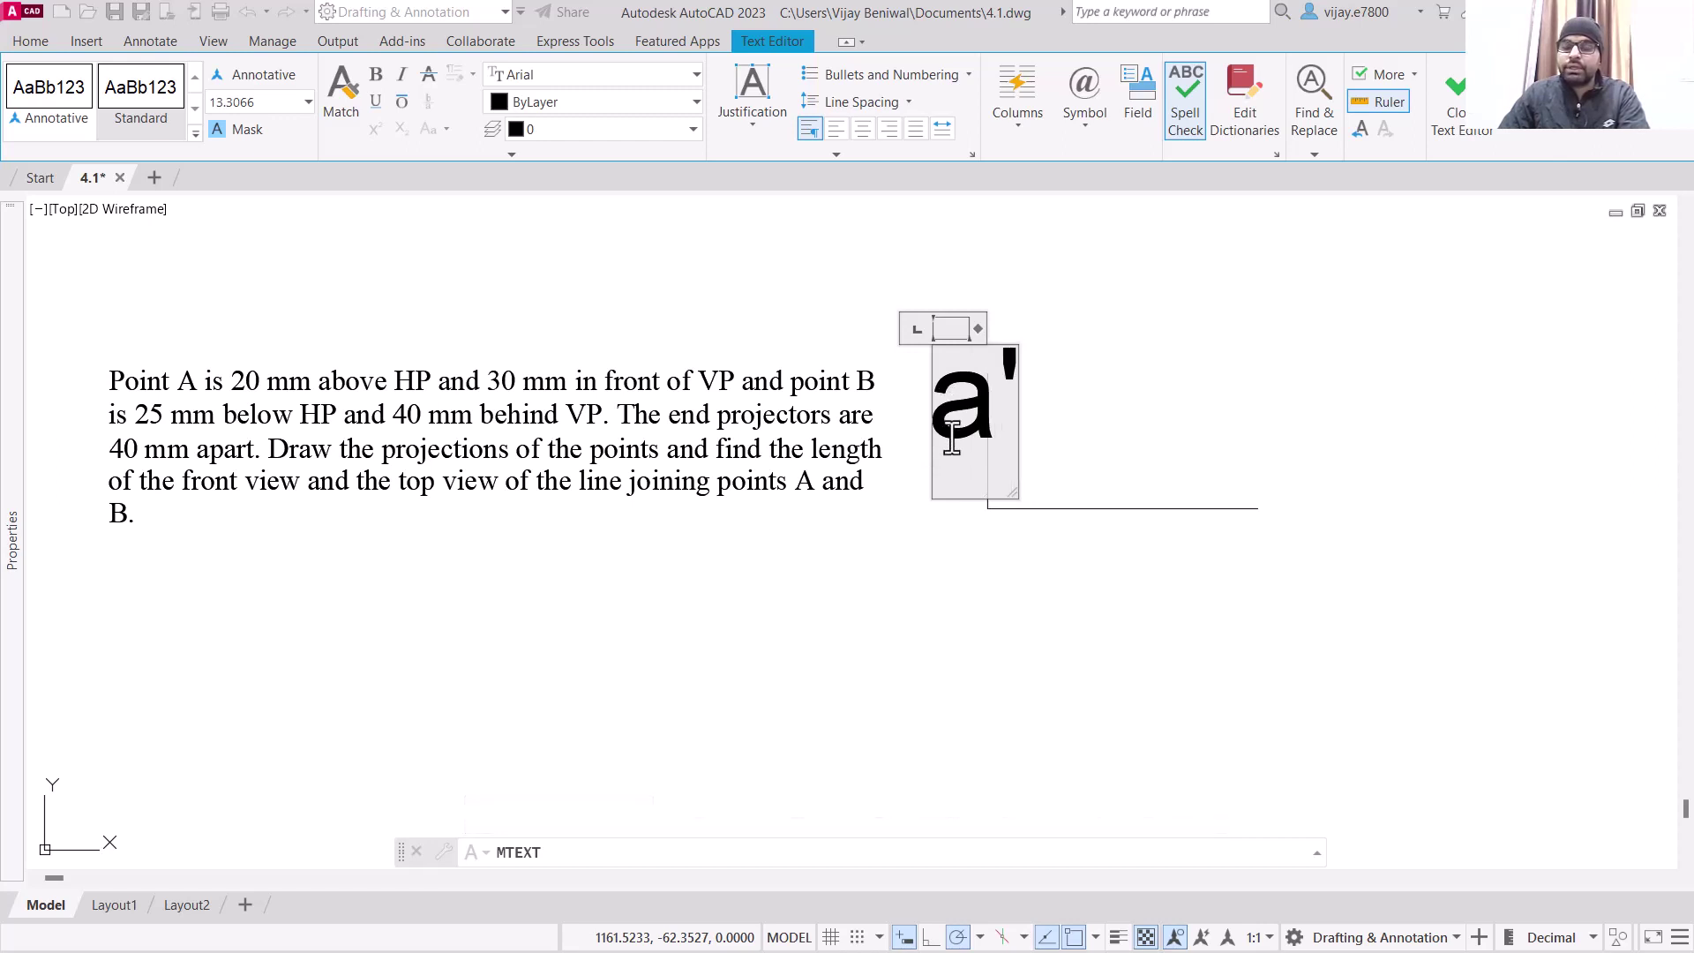
Step: Try to set the a' label's text height to 3 and finish the text
click(209, 109)
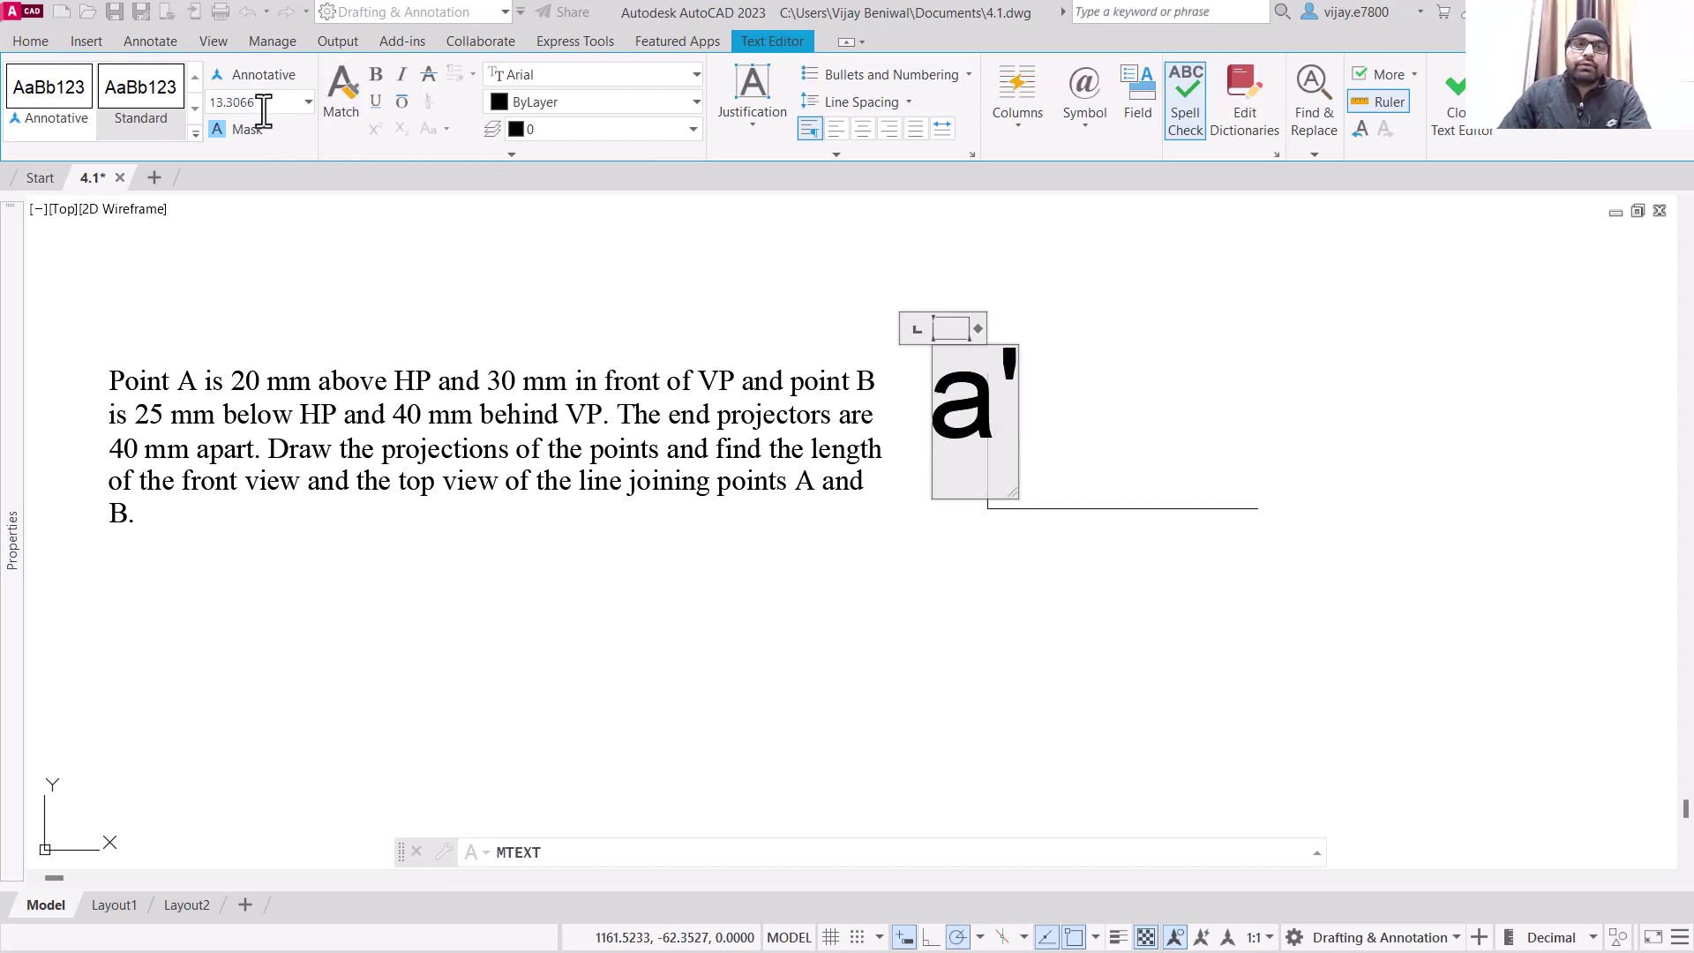
text(3)
key(Return)
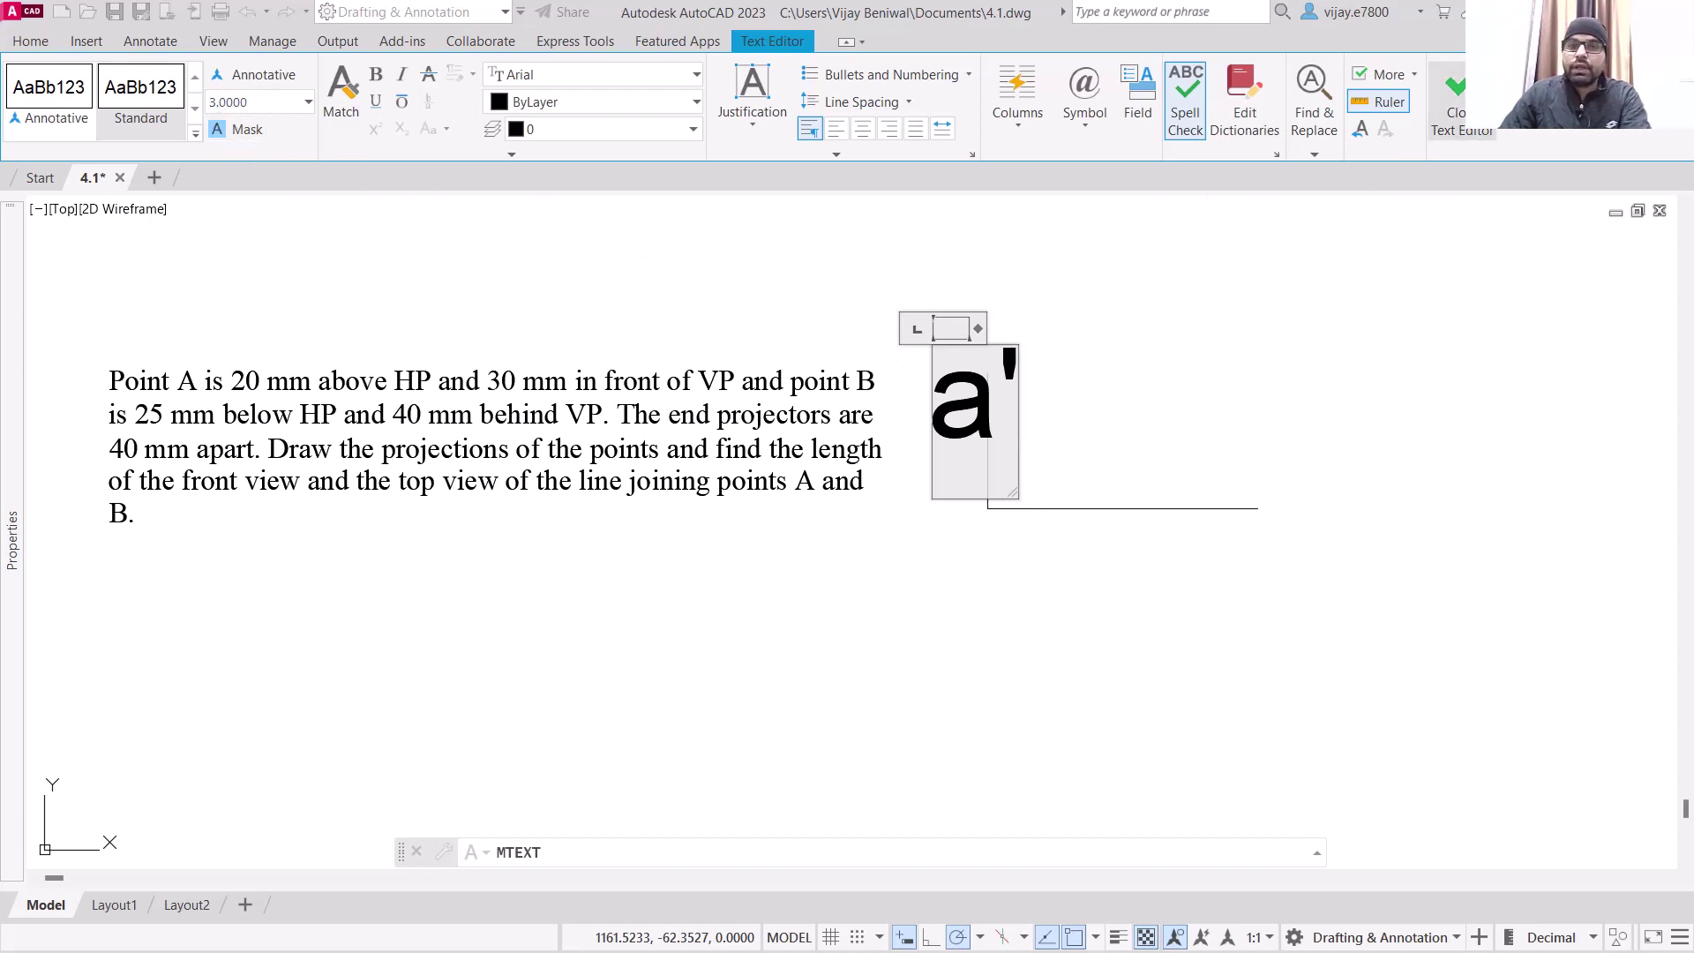
click(1454, 95)
click(944, 382)
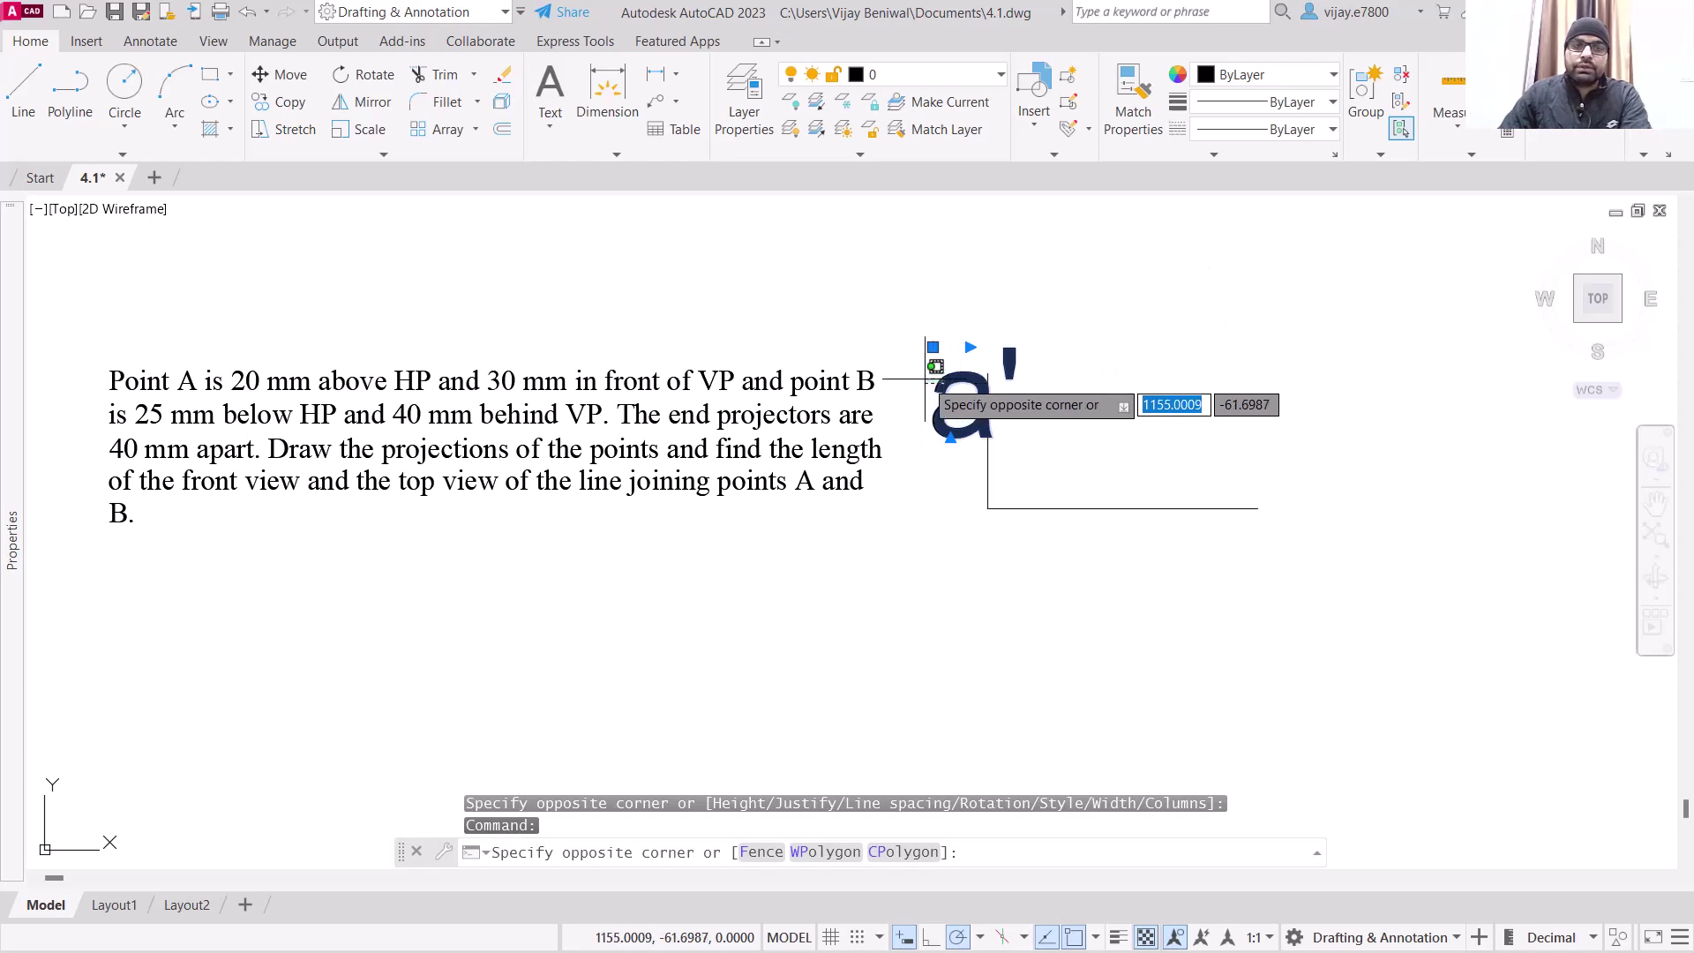
key(Escape)
Step: Edit the a' label and set the height of all its text to 3
double_click(951, 406)
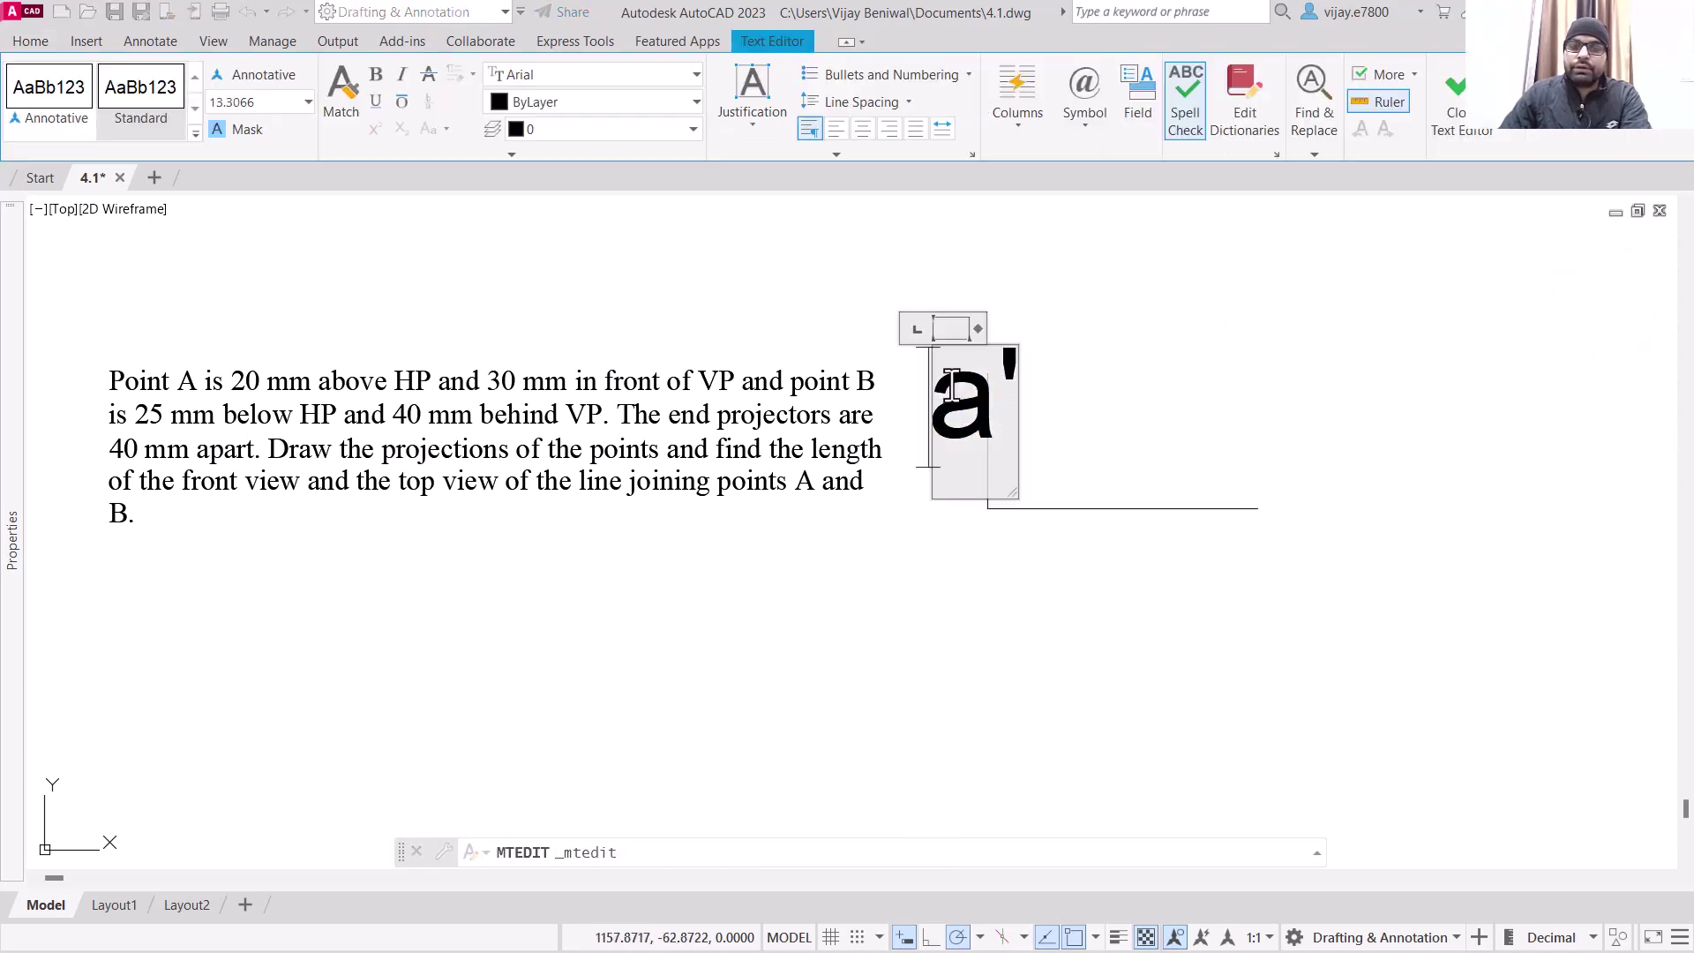
key(ctrl+a)
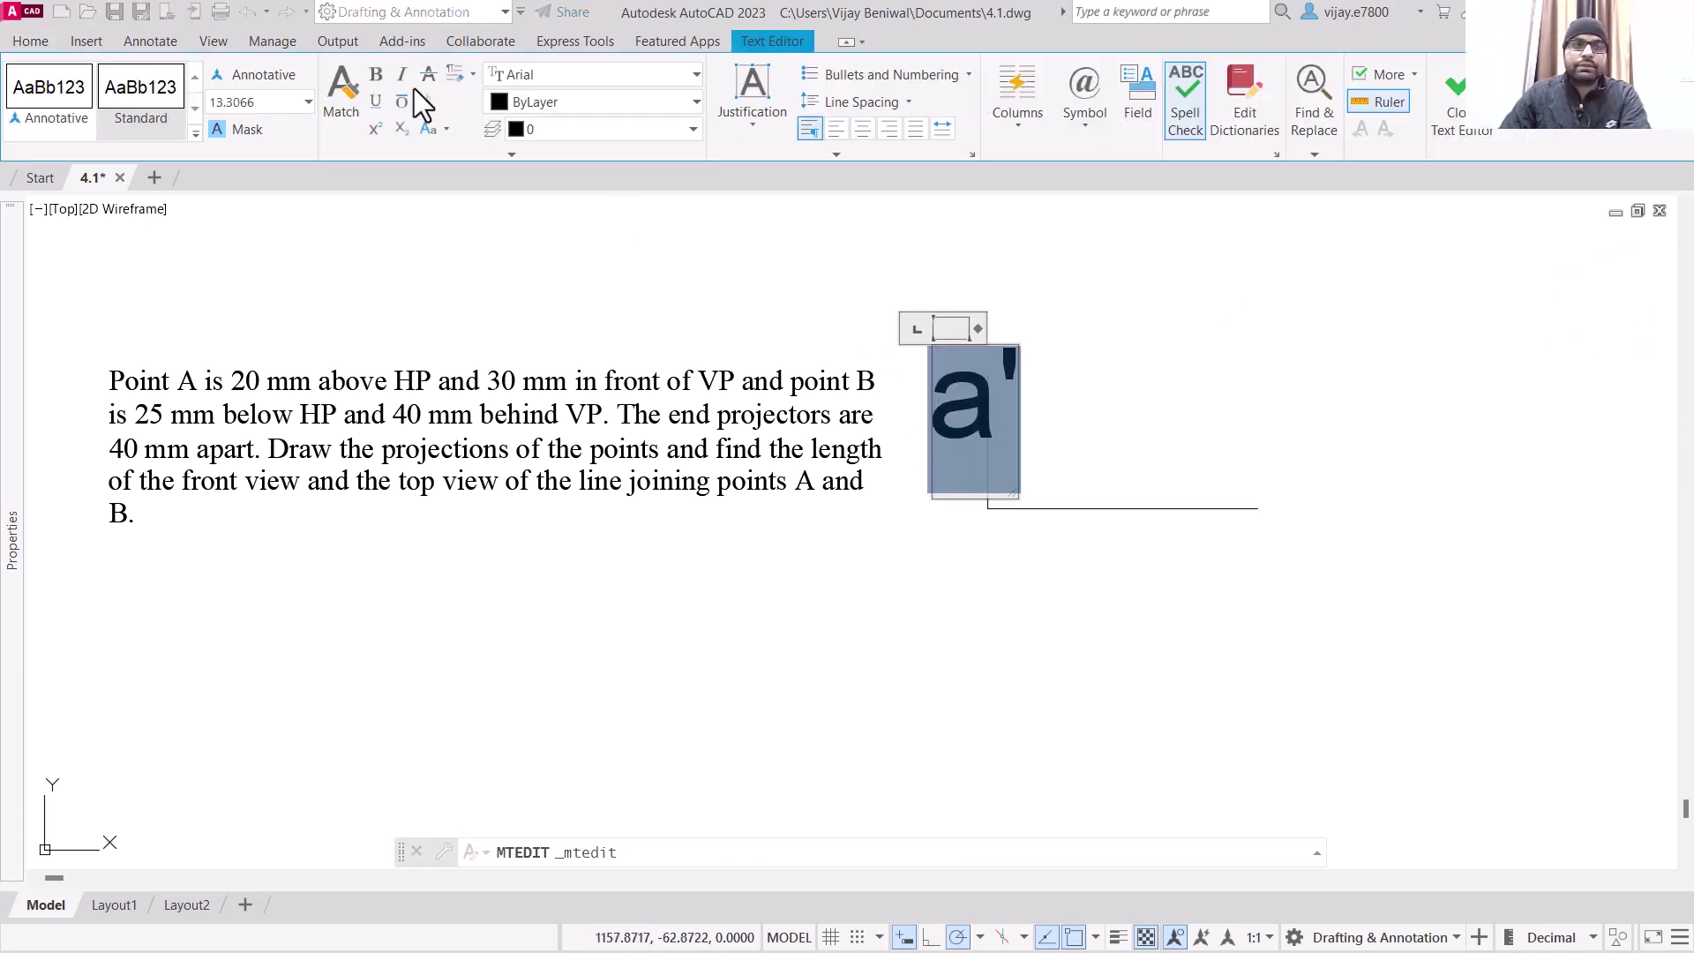
click(232, 102)
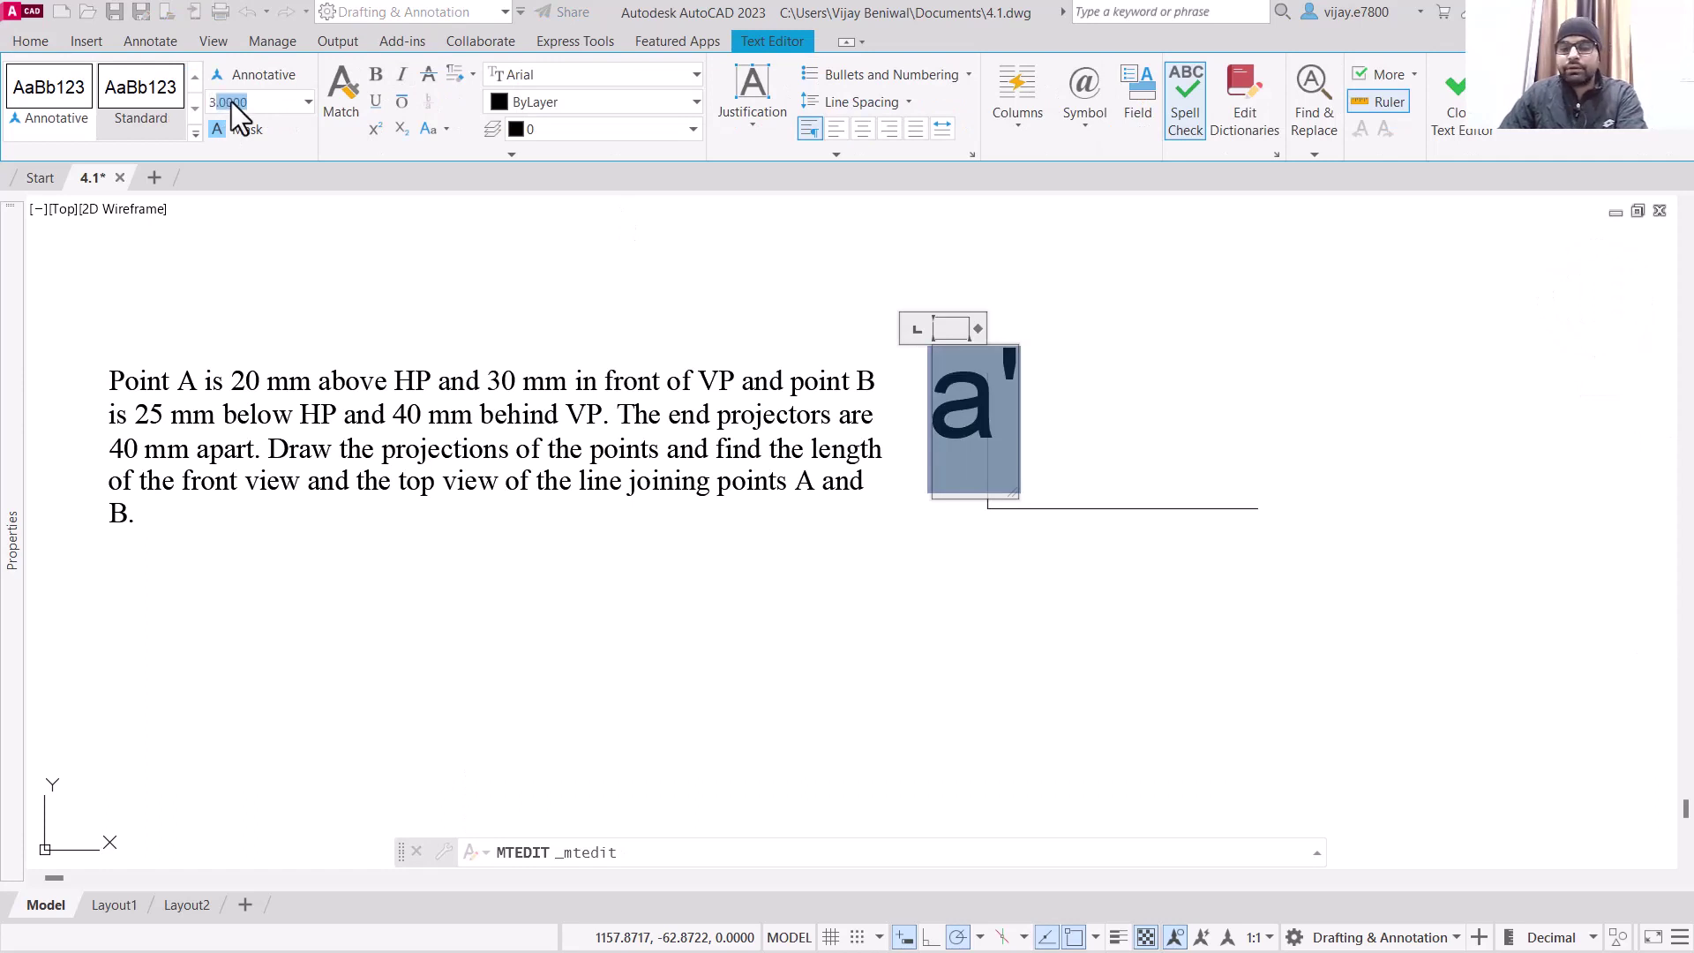
text(3)
key(Return)
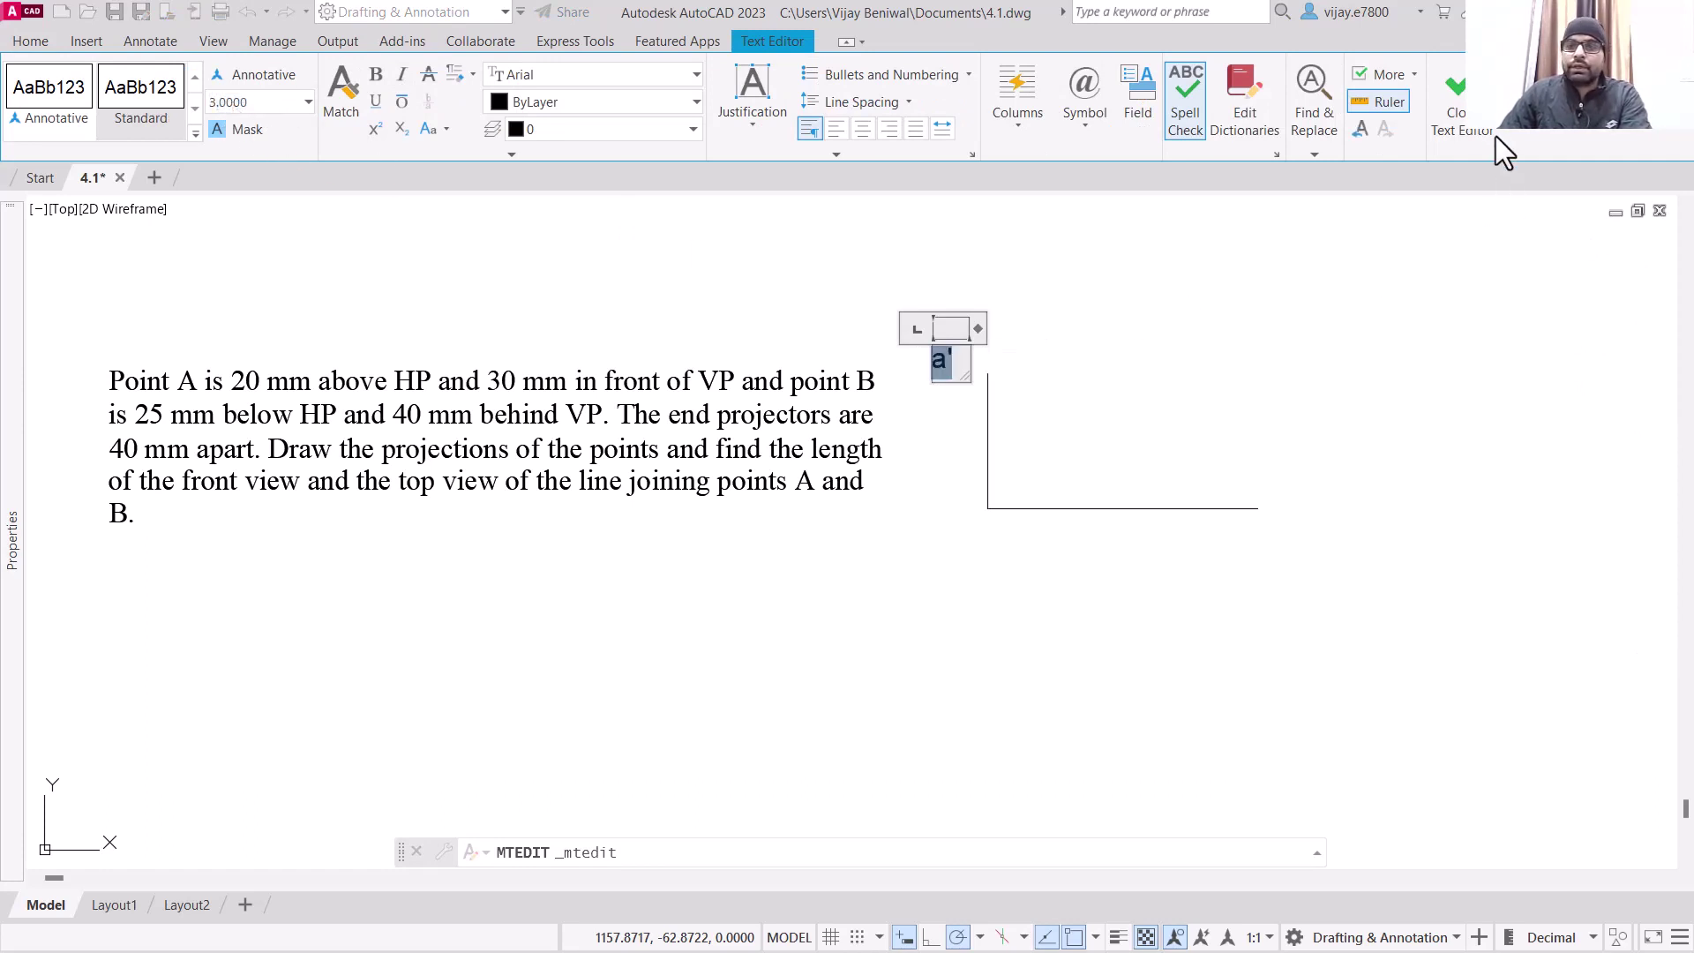
click(1447, 119)
Step: Move the a' label so it sits just left of the vertical line's upper end
click(935, 353)
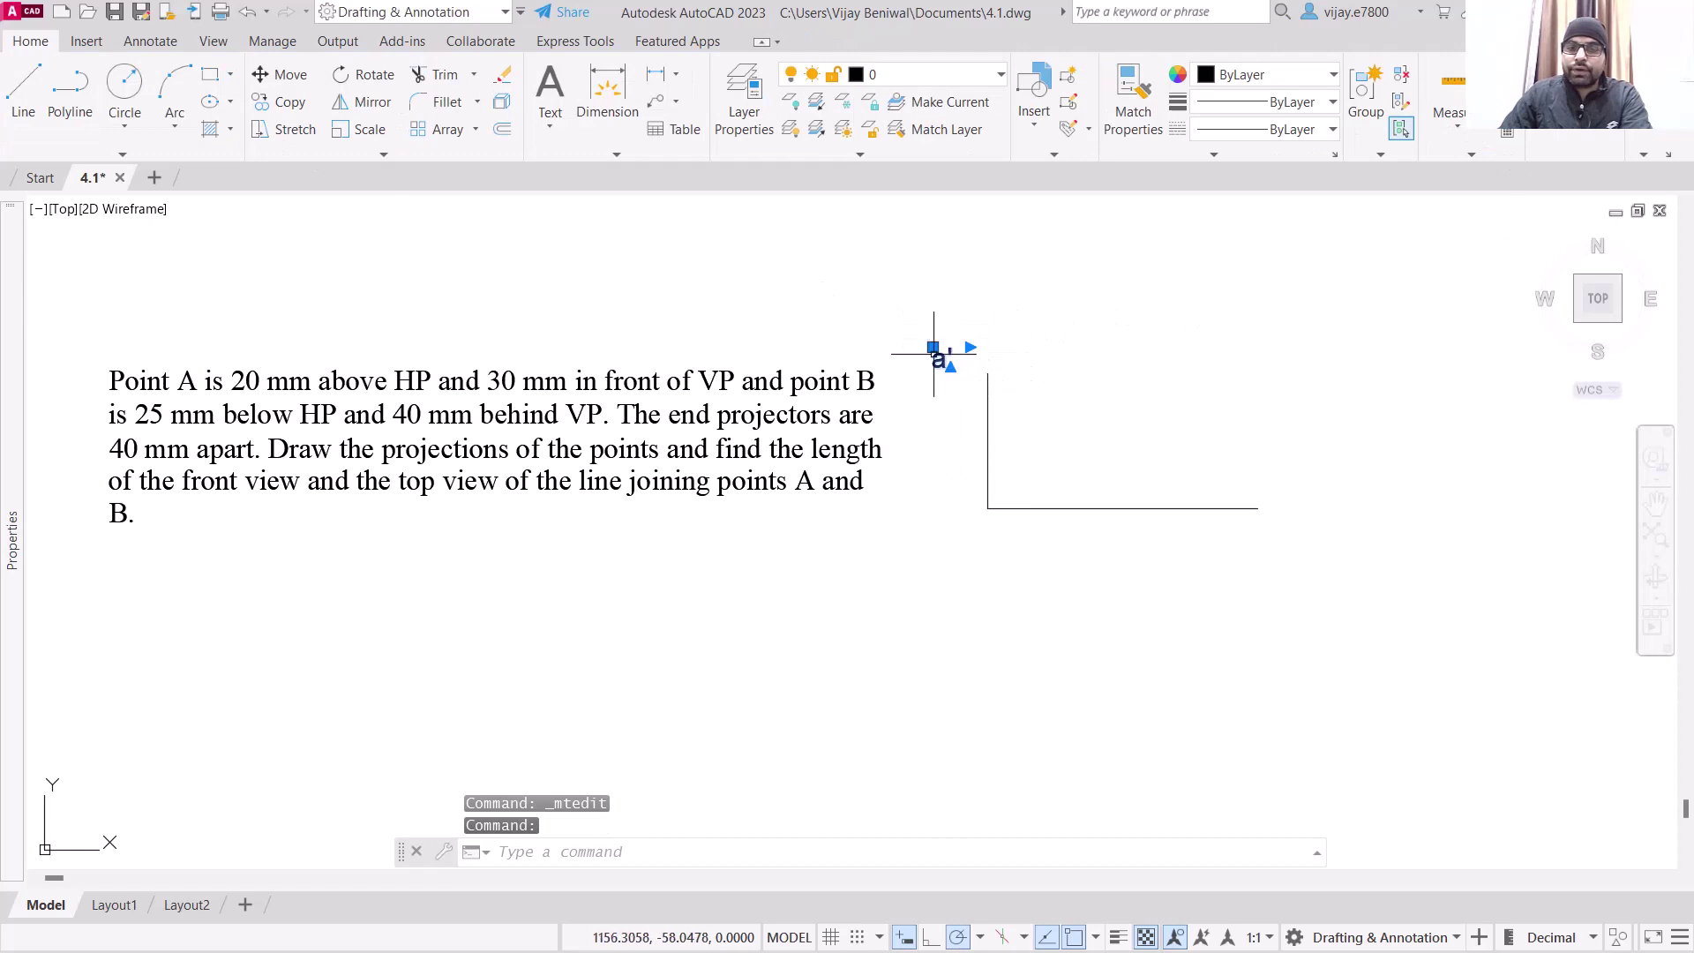
click(934, 350)
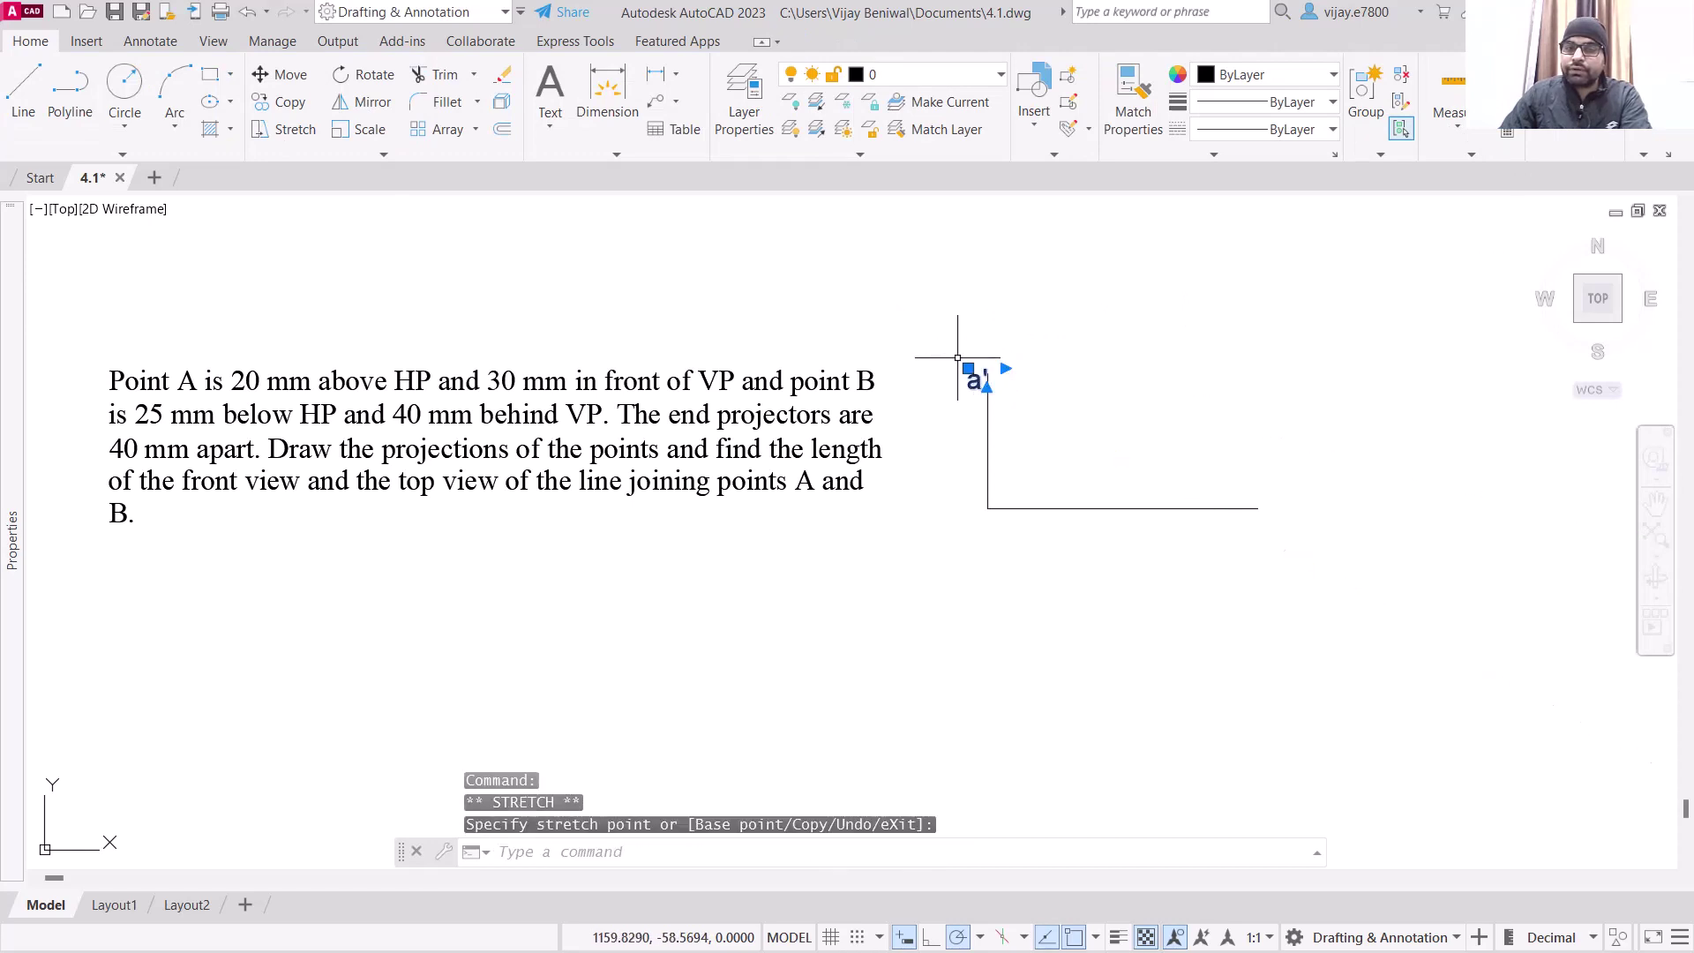
click(968, 368)
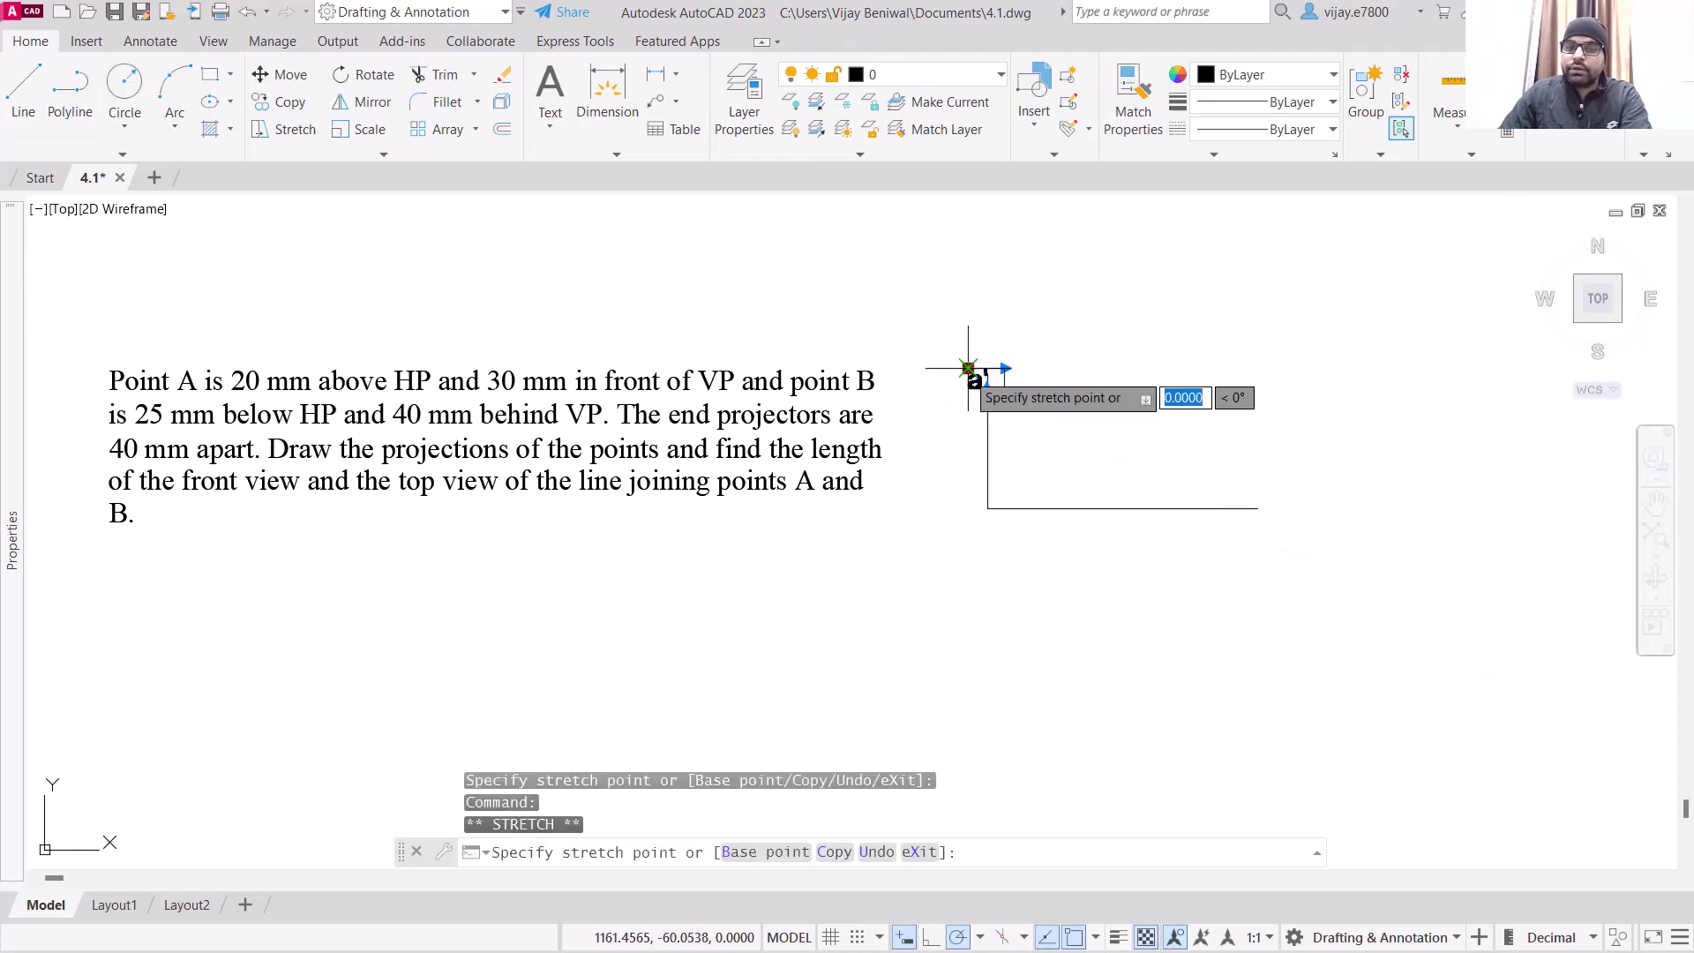
click(957, 364)
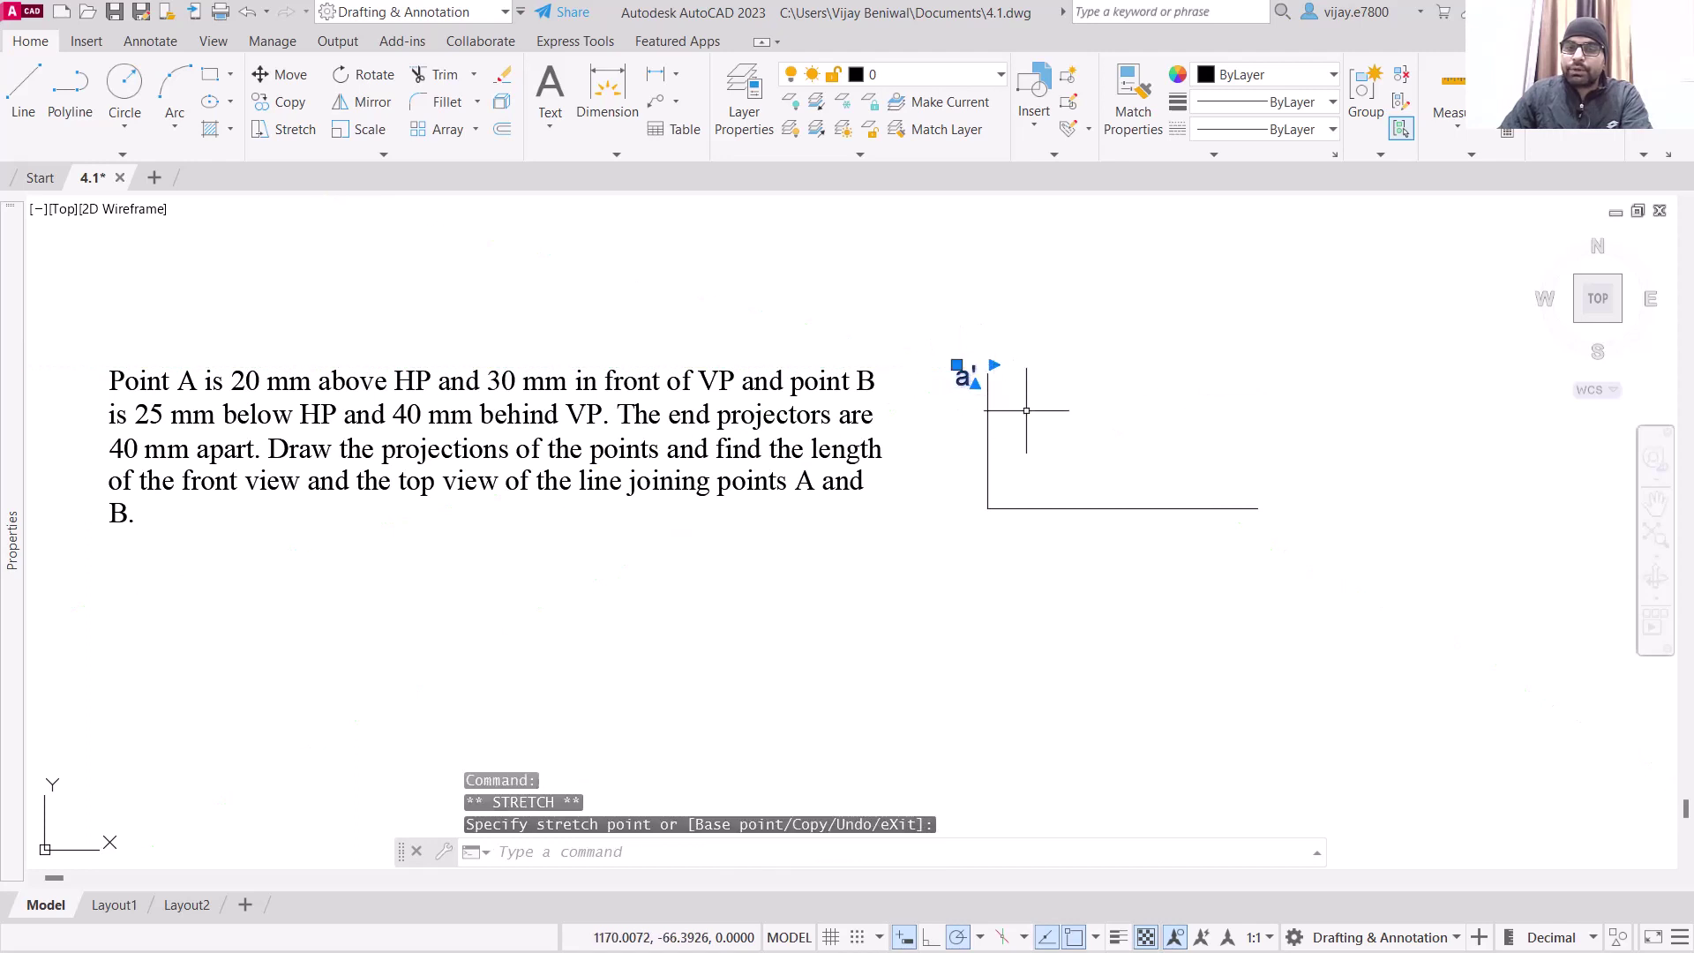
key(Escape)
Step: Place a point at the upper end of the vertical line, beside the a' label
text(po)
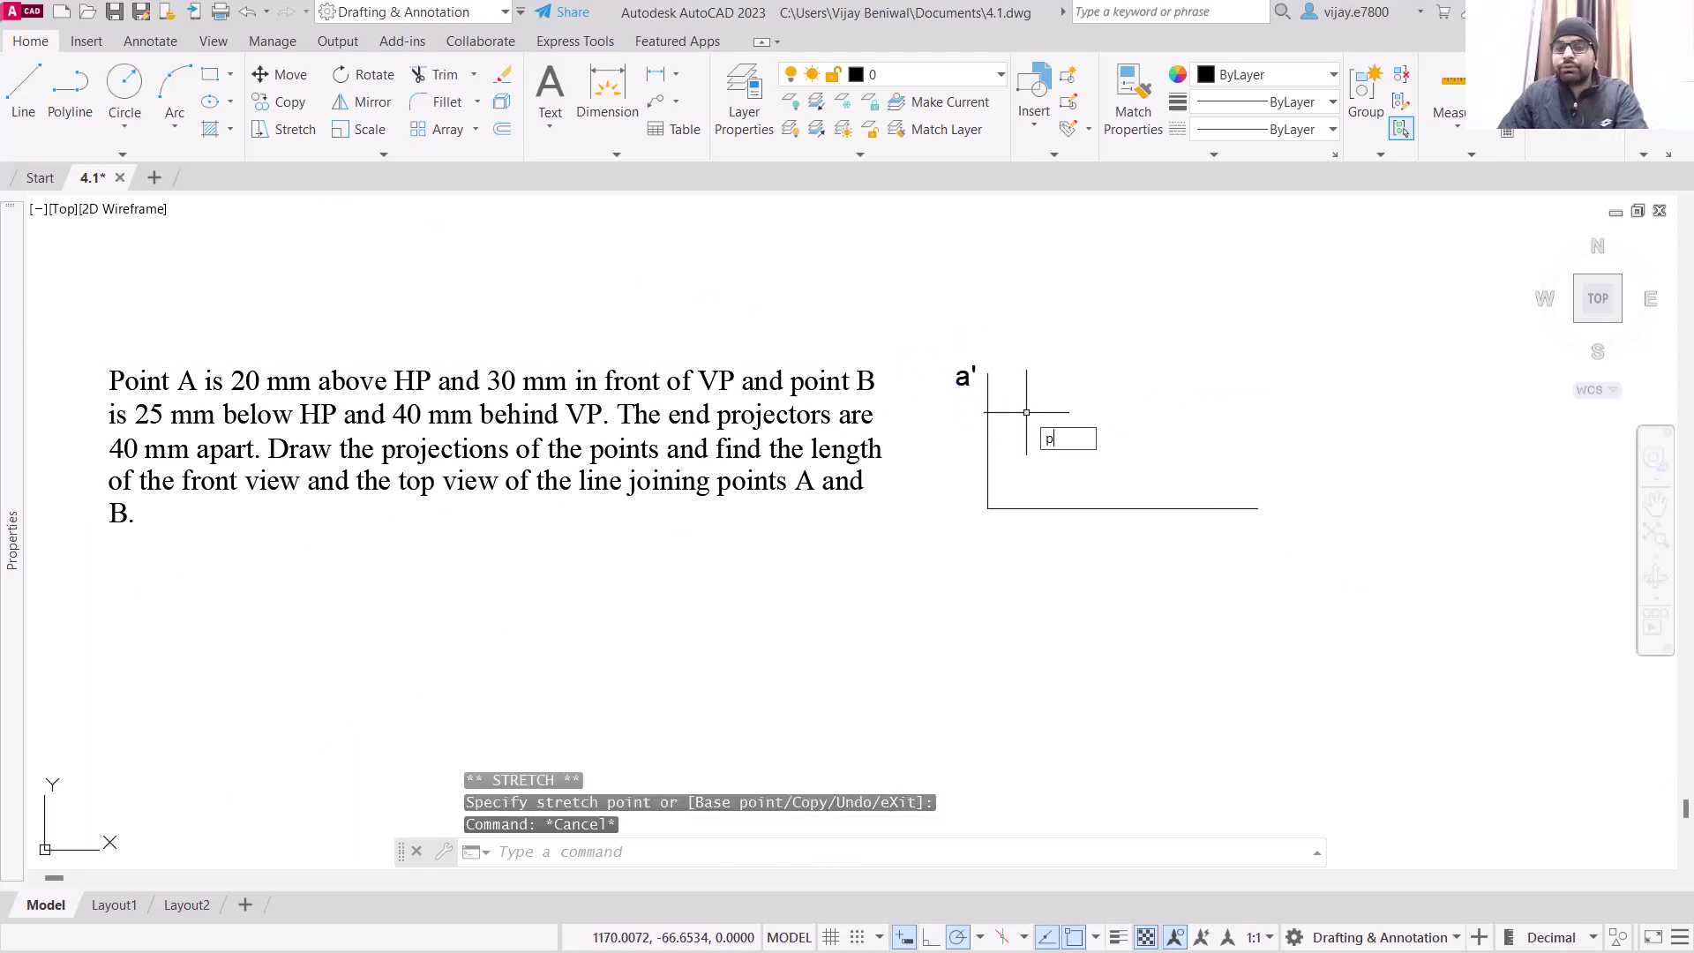
key(Return)
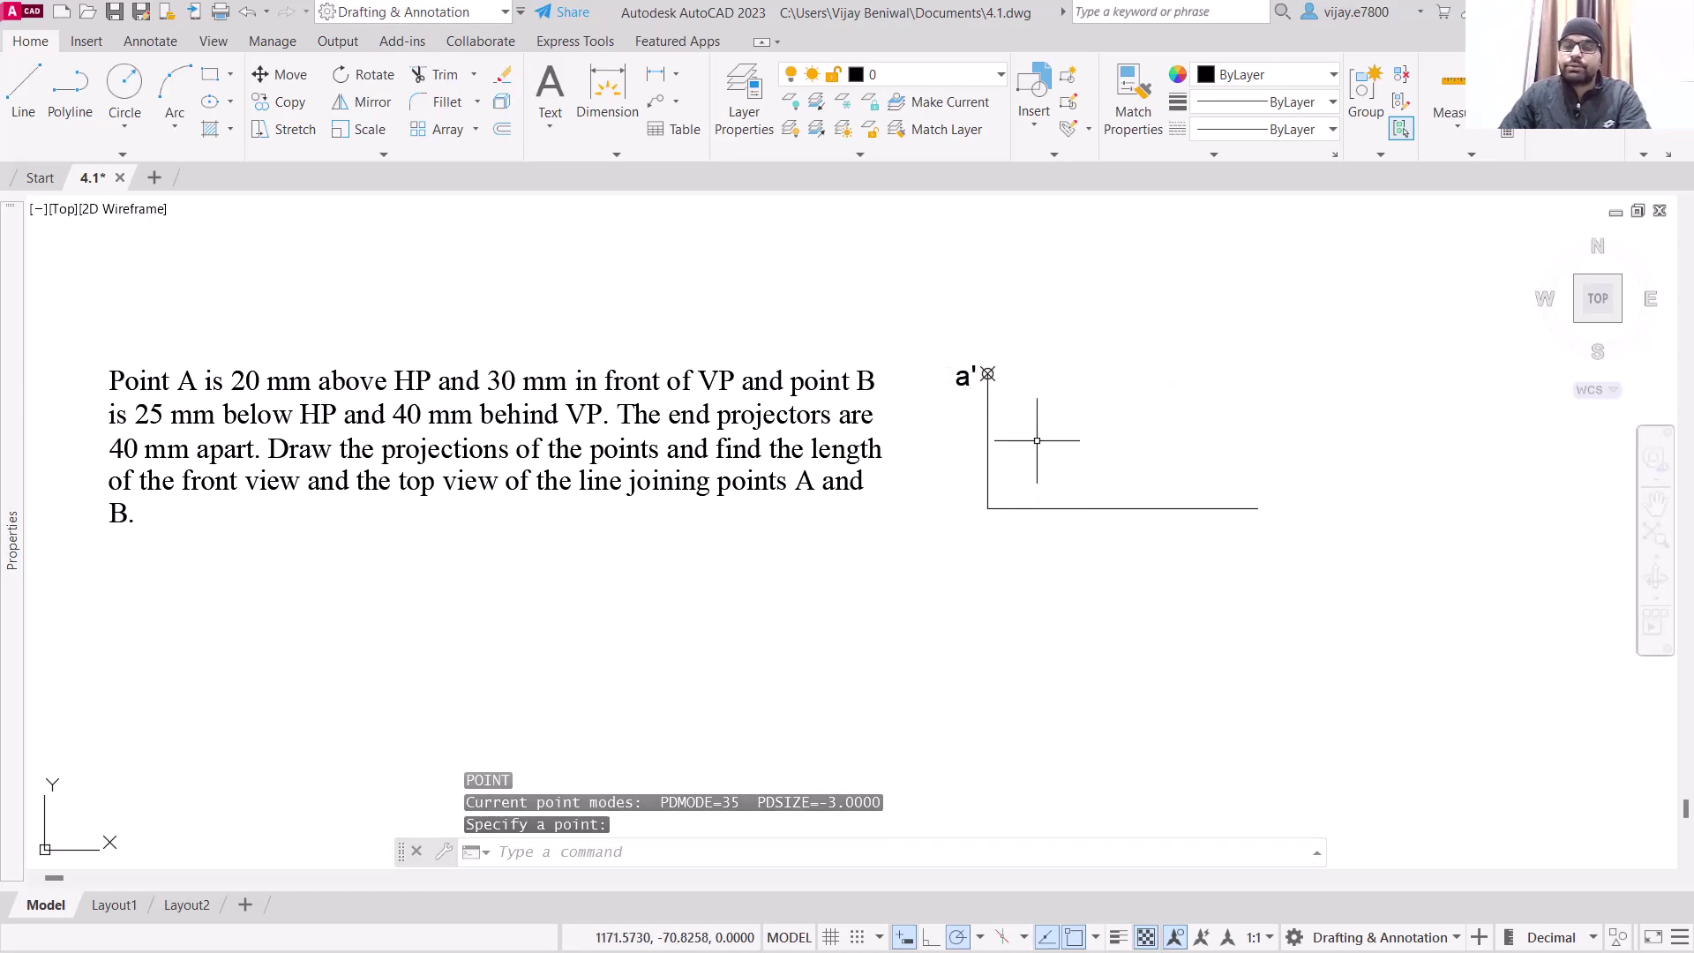
scroll(984, 374, up, 2)
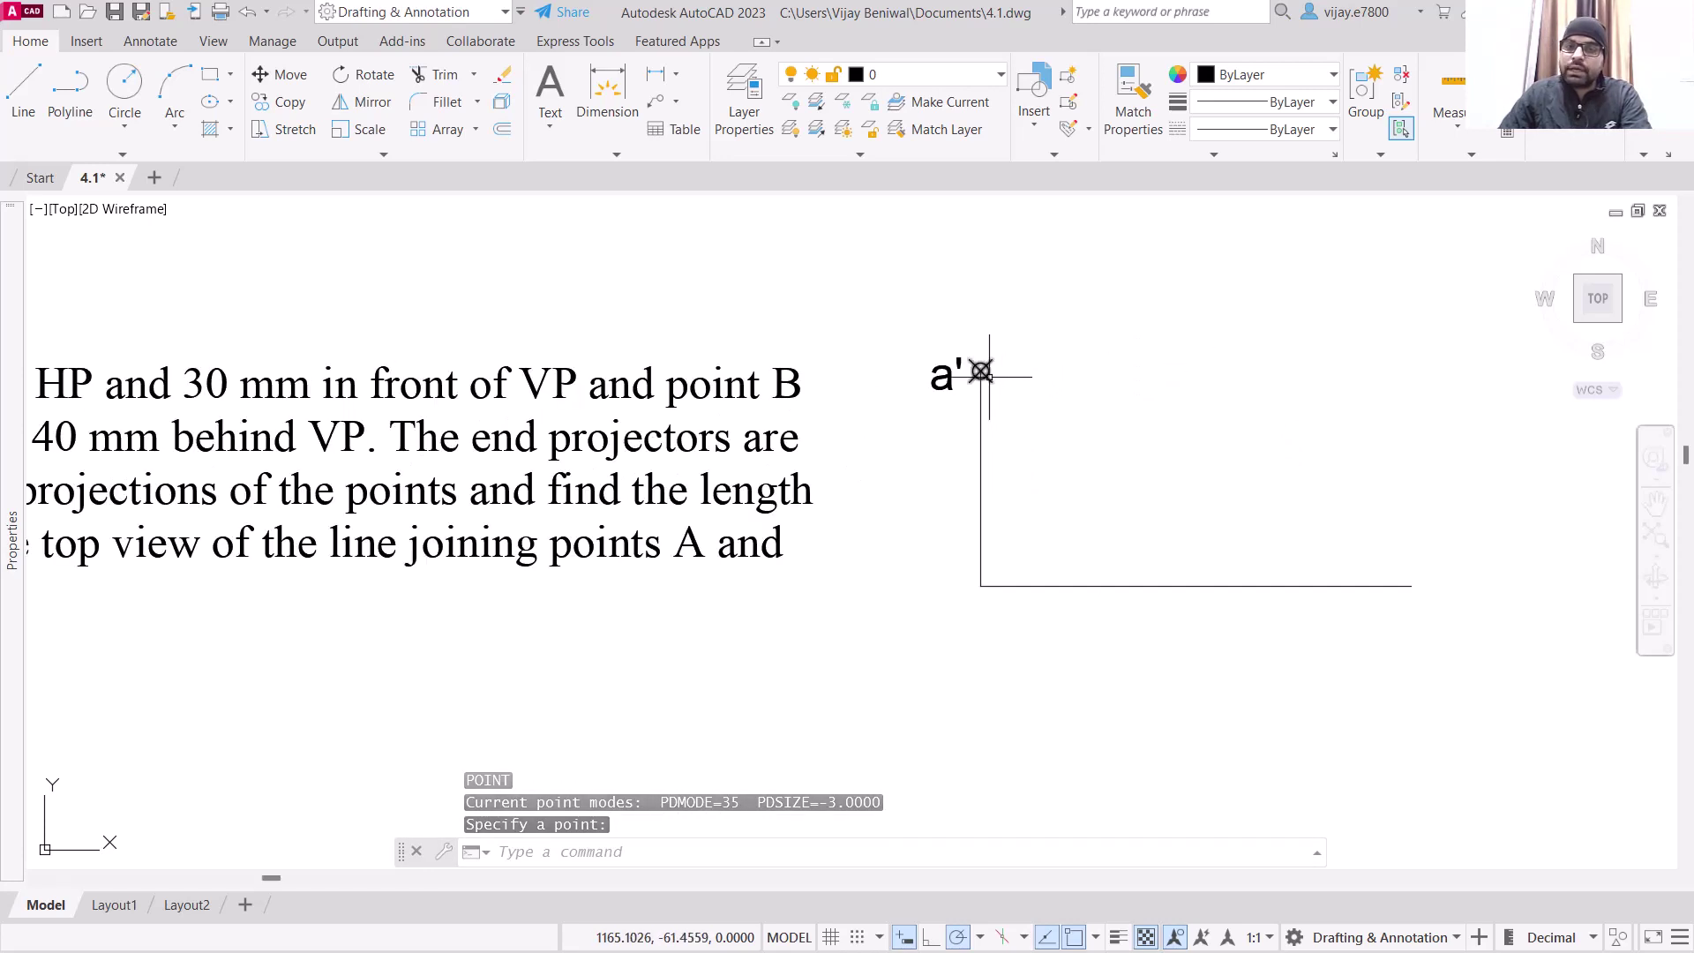
click(982, 374)
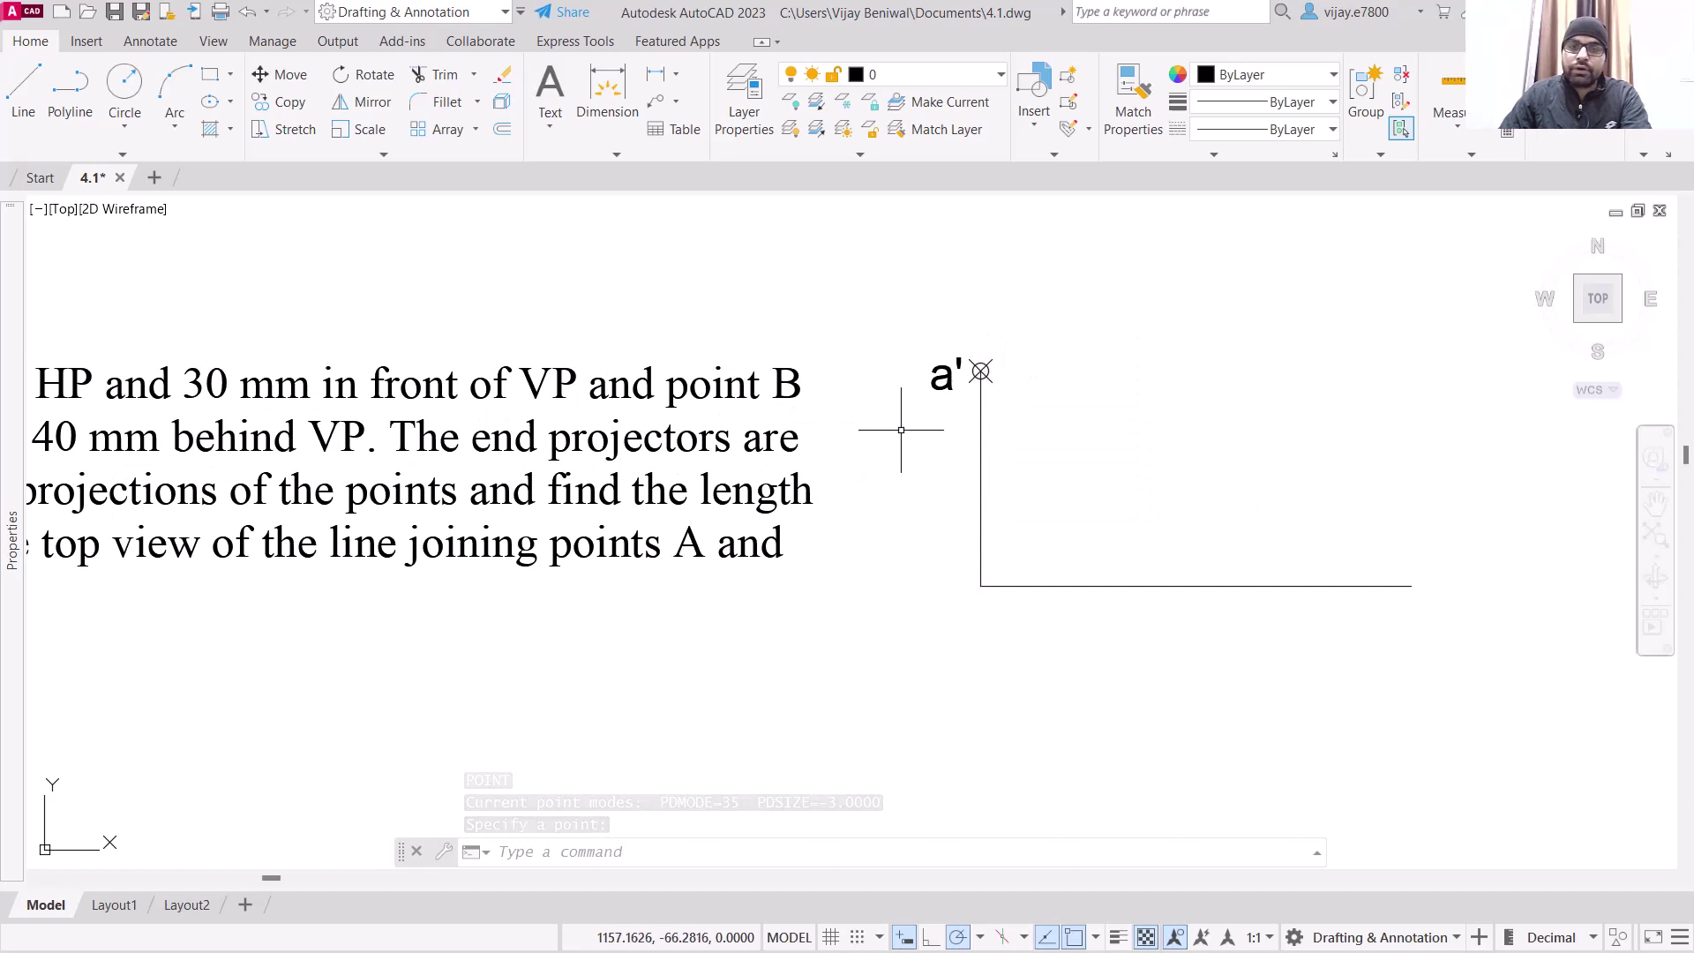
Step: Check the point style and accept the crossed-circle symbol at size 3% relative to the screen
text(pTYPE)
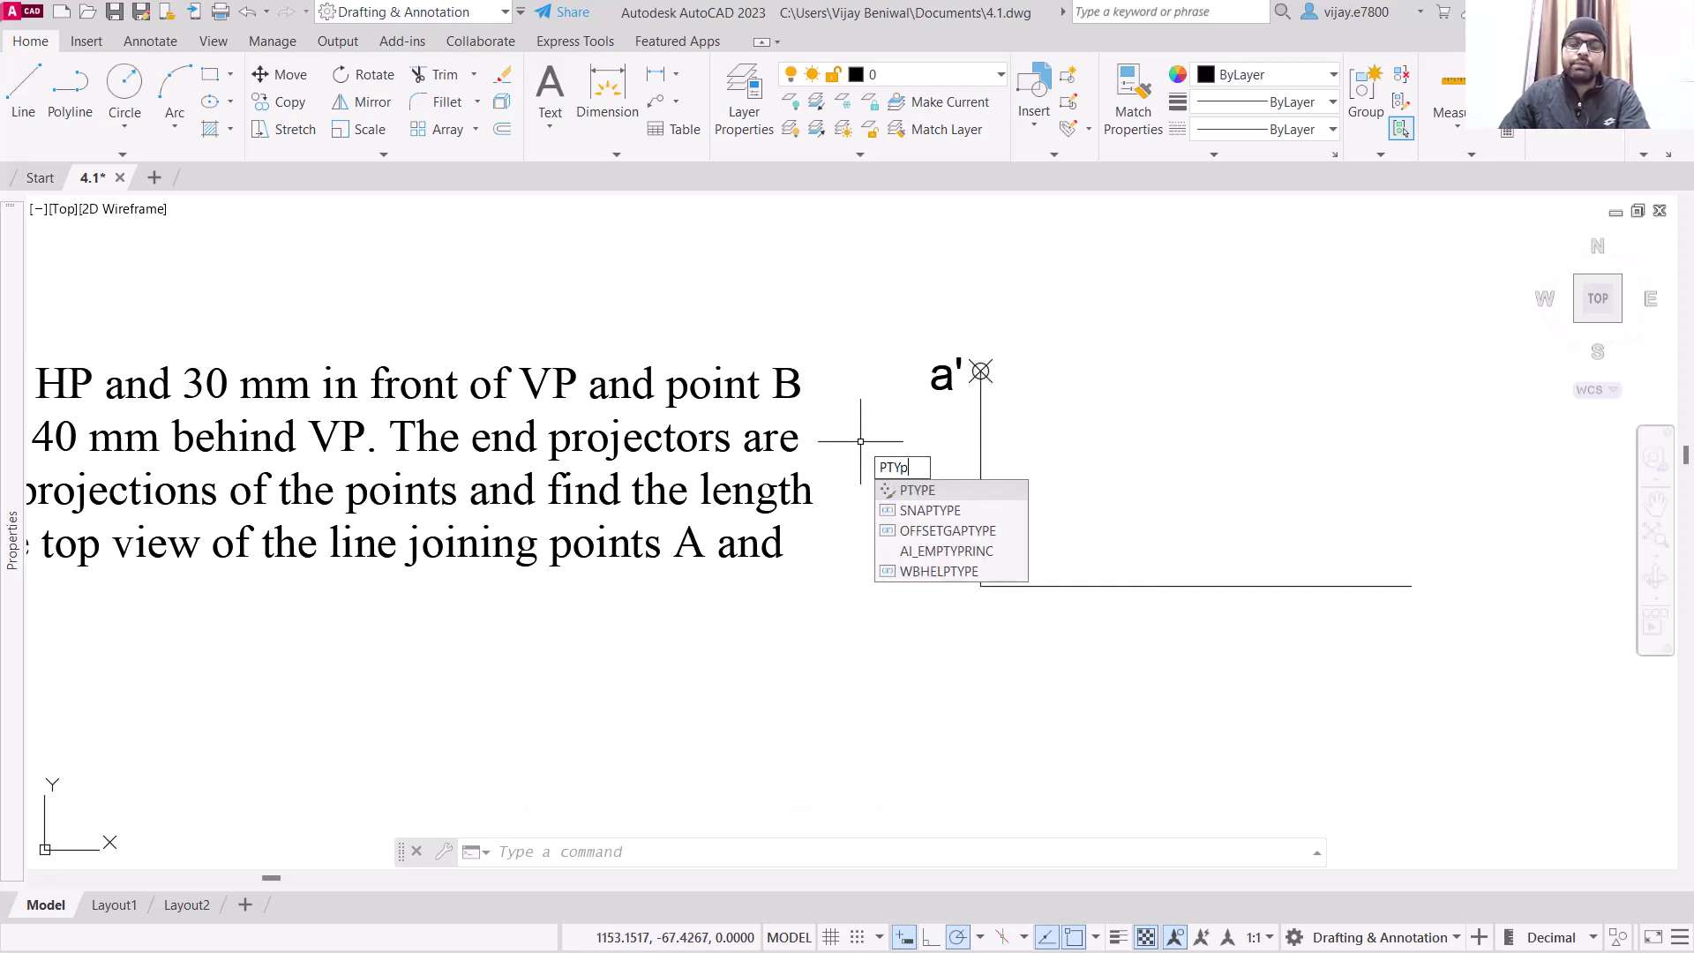
key(Return)
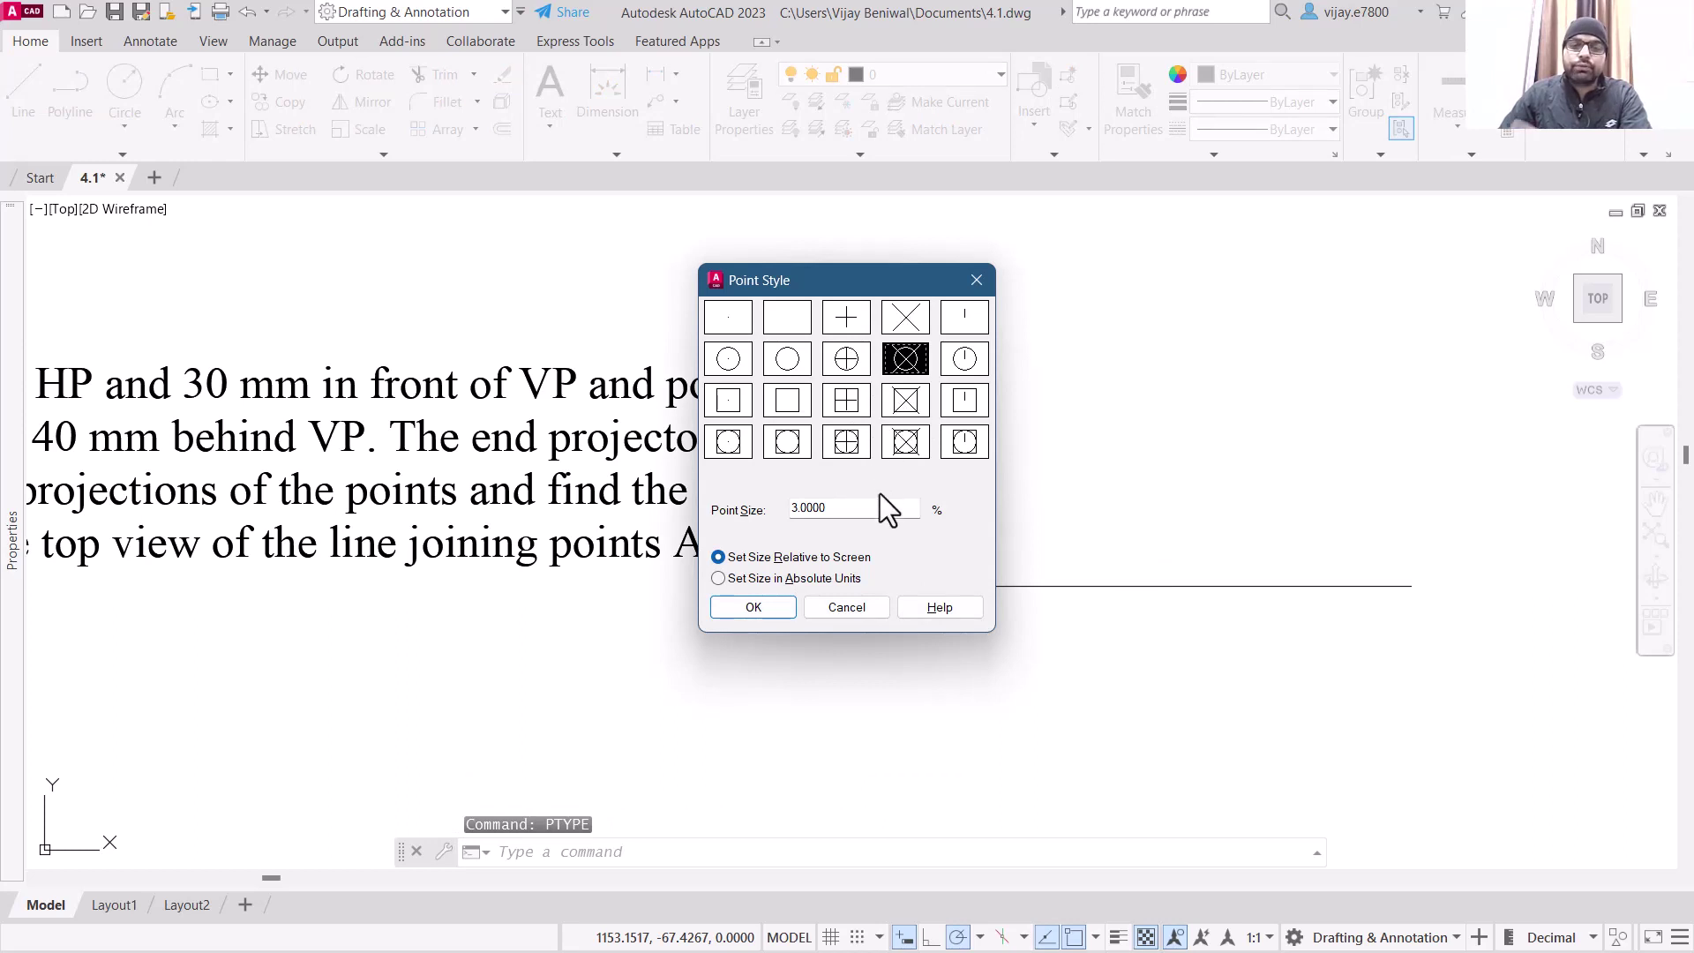
click(780, 605)
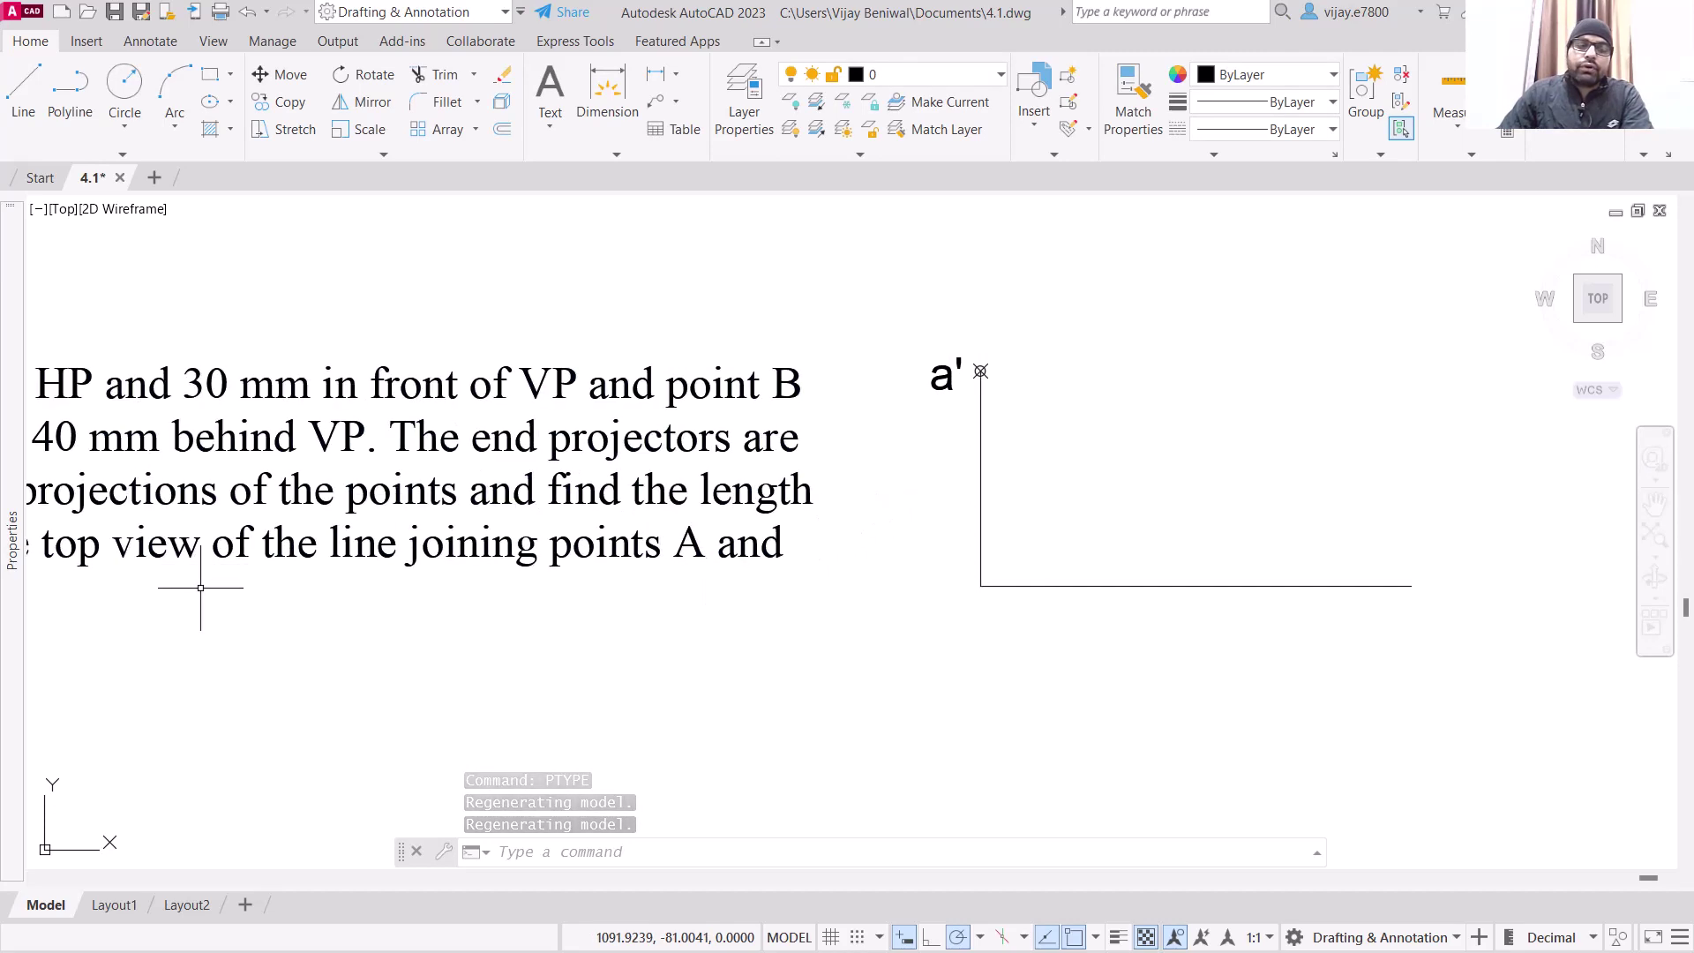
Step: Draw a 30 mm vertical line straight down from the left end of the horizontal reference line
middle_drag(200, 588, 353, 565)
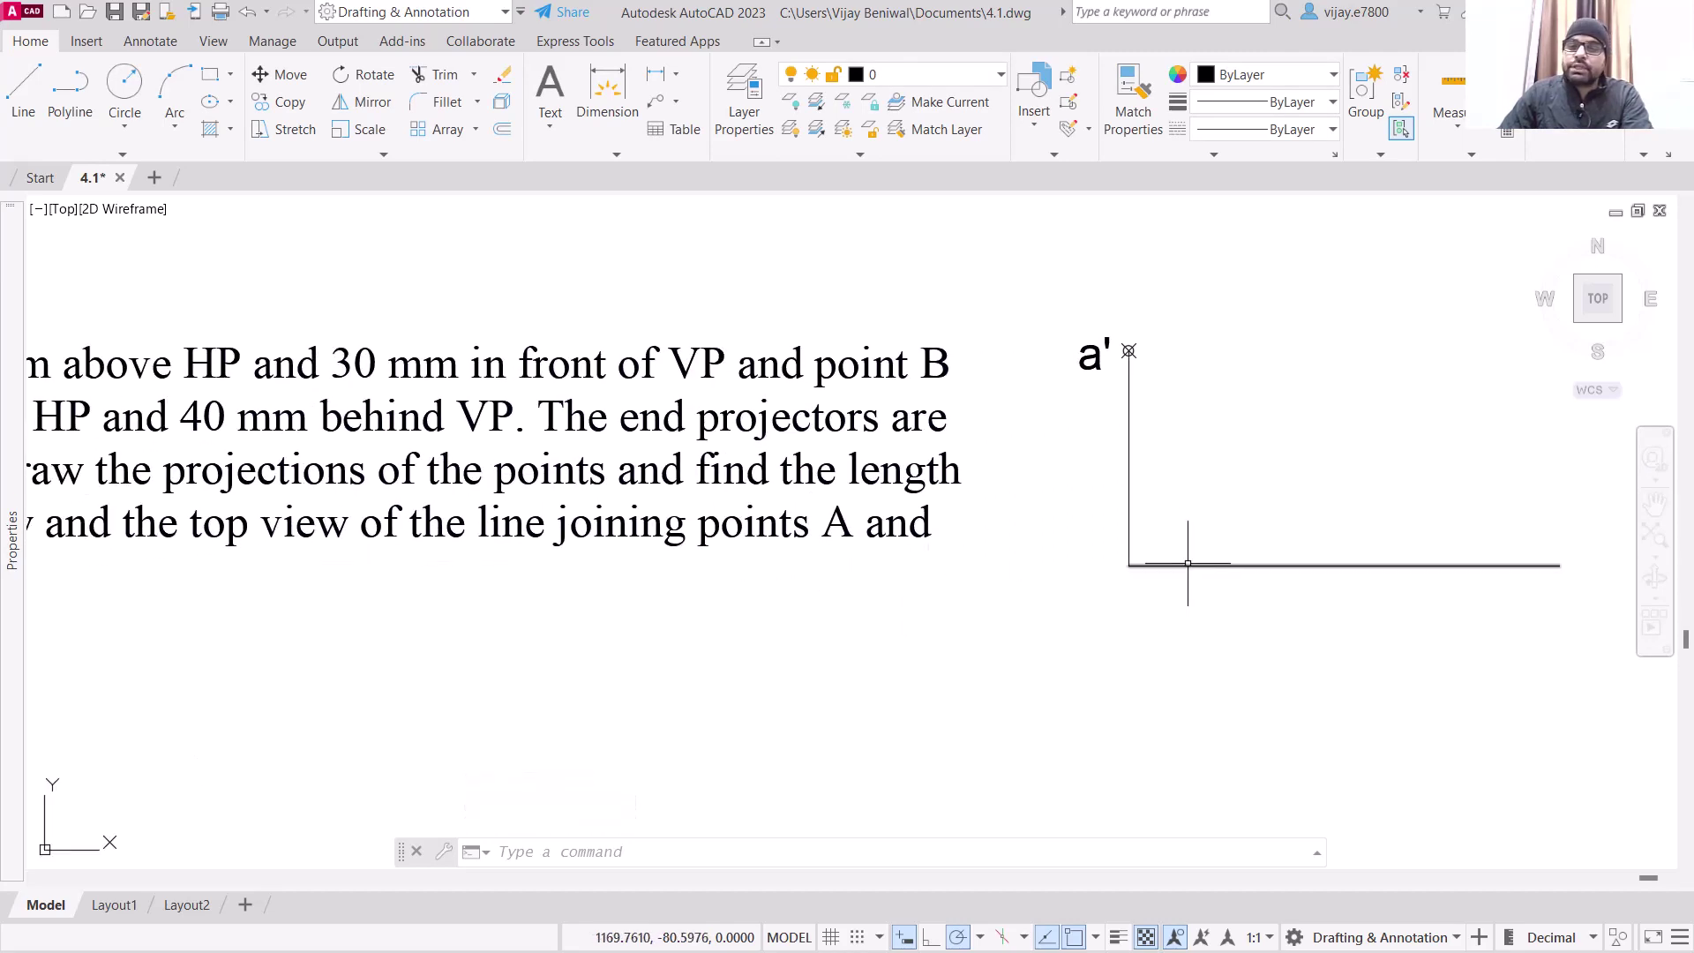
scroll(265, 477, down, 2)
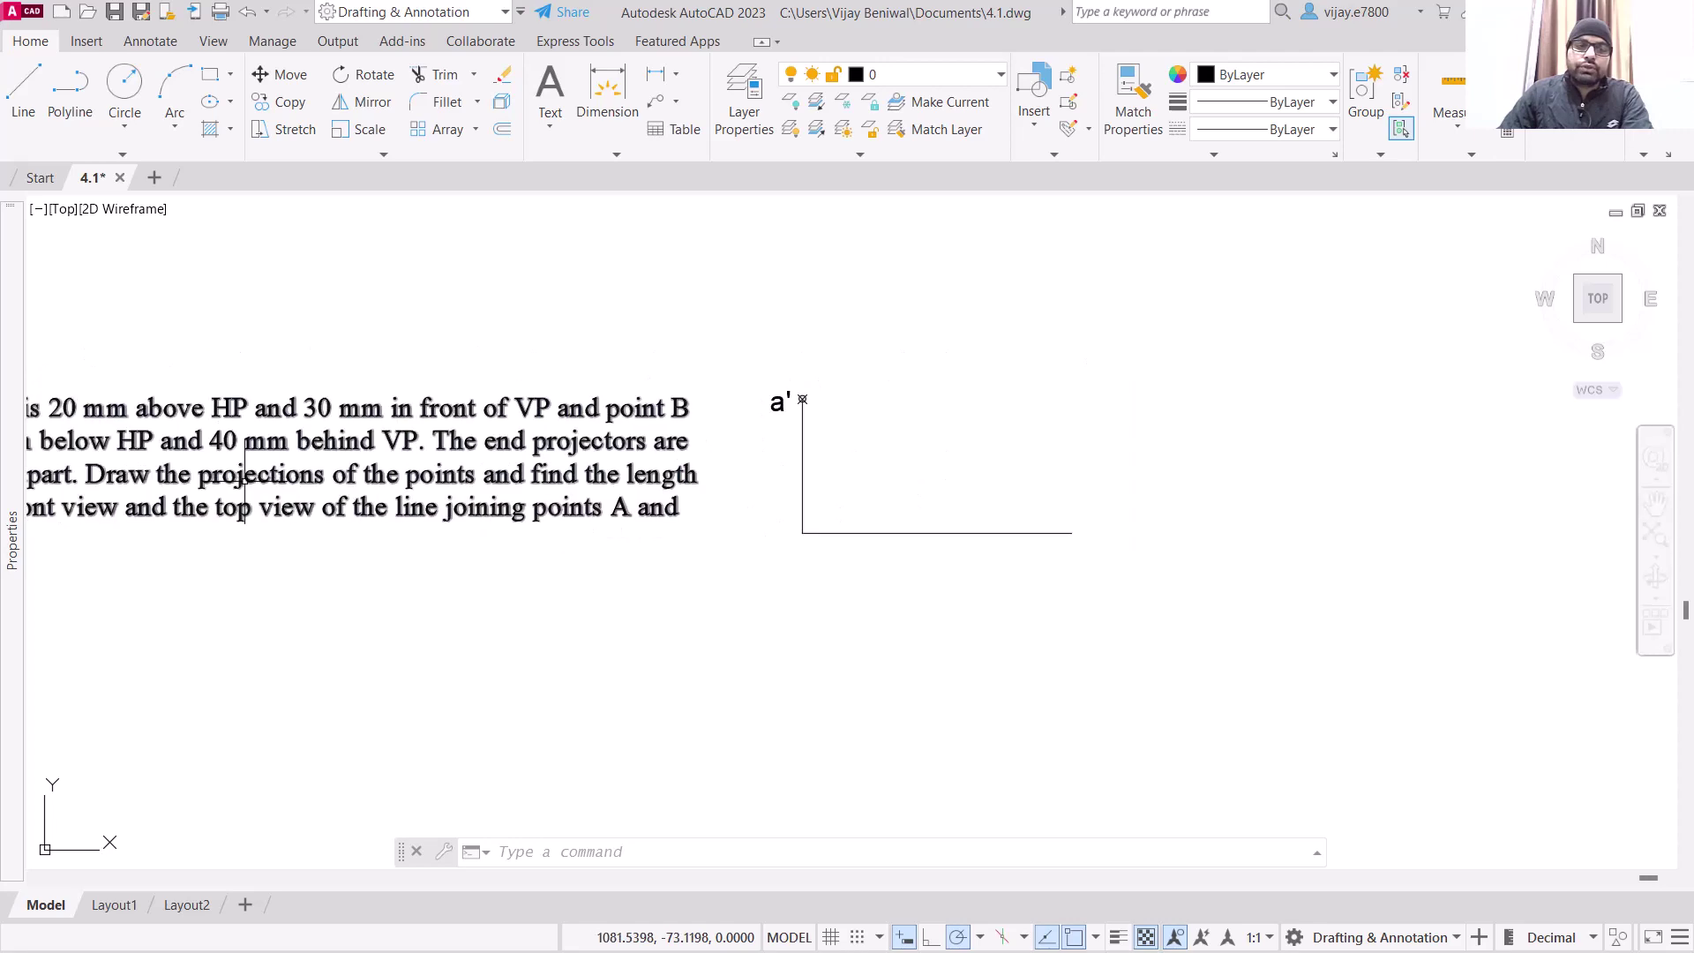
mouse_move(169, 574)
middle_down()
mouse_move(318, 609)
mouse_move(277, 581)
middle_up()
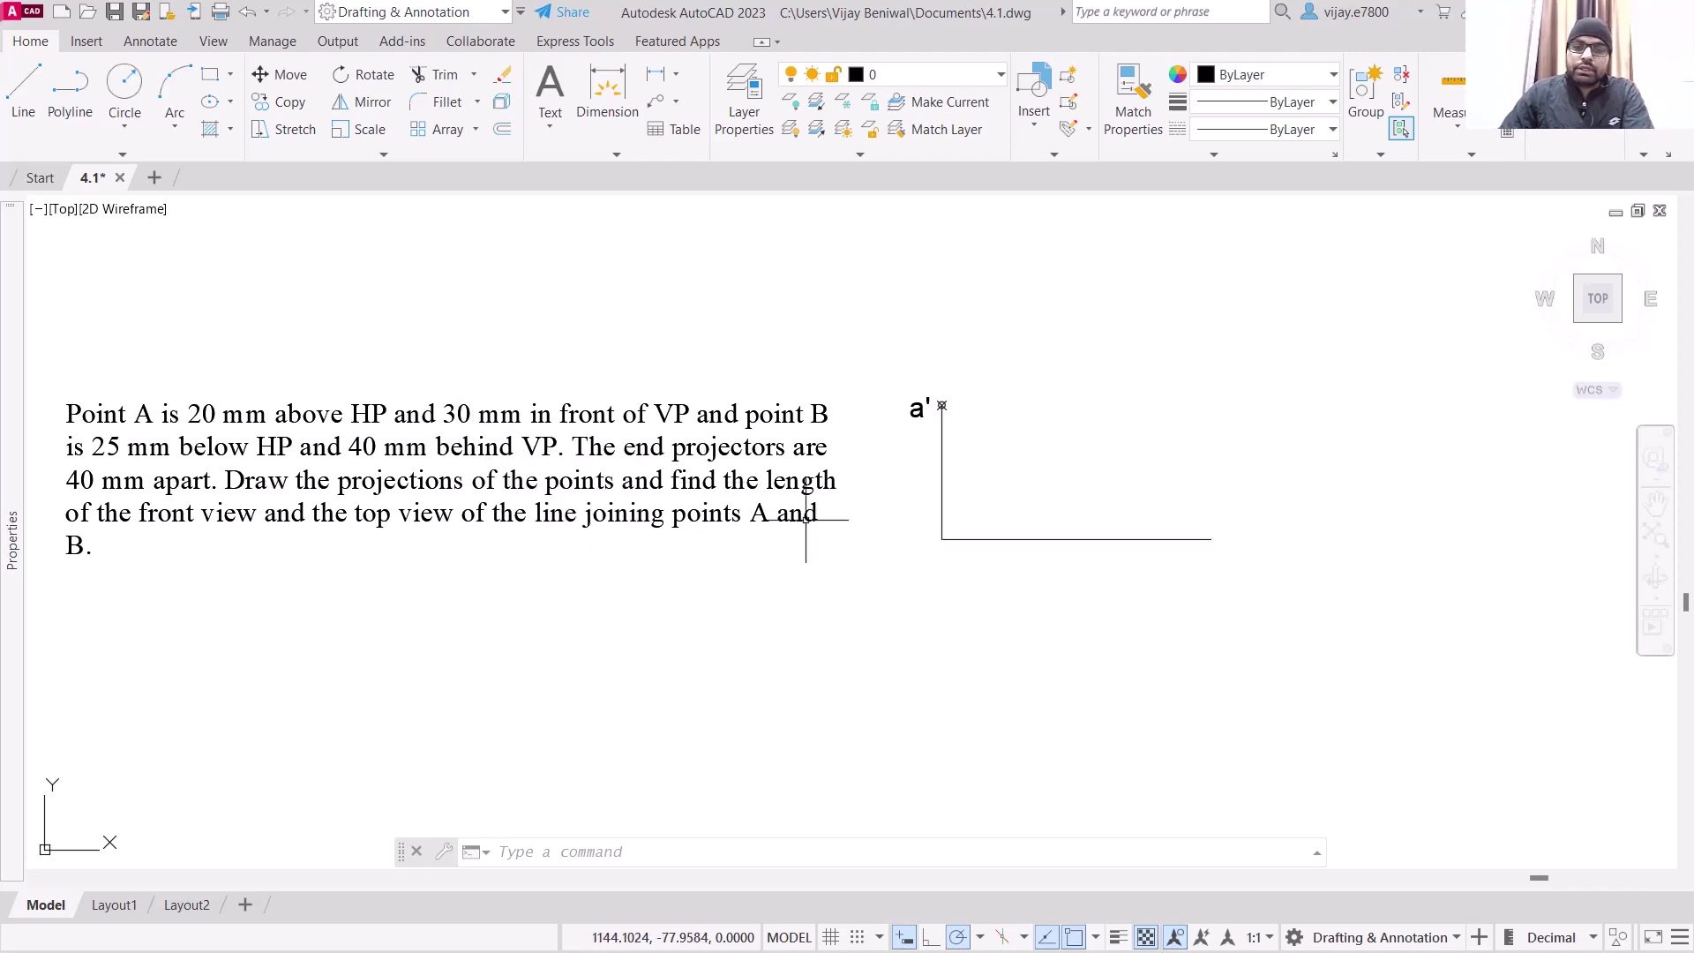
click(27, 99)
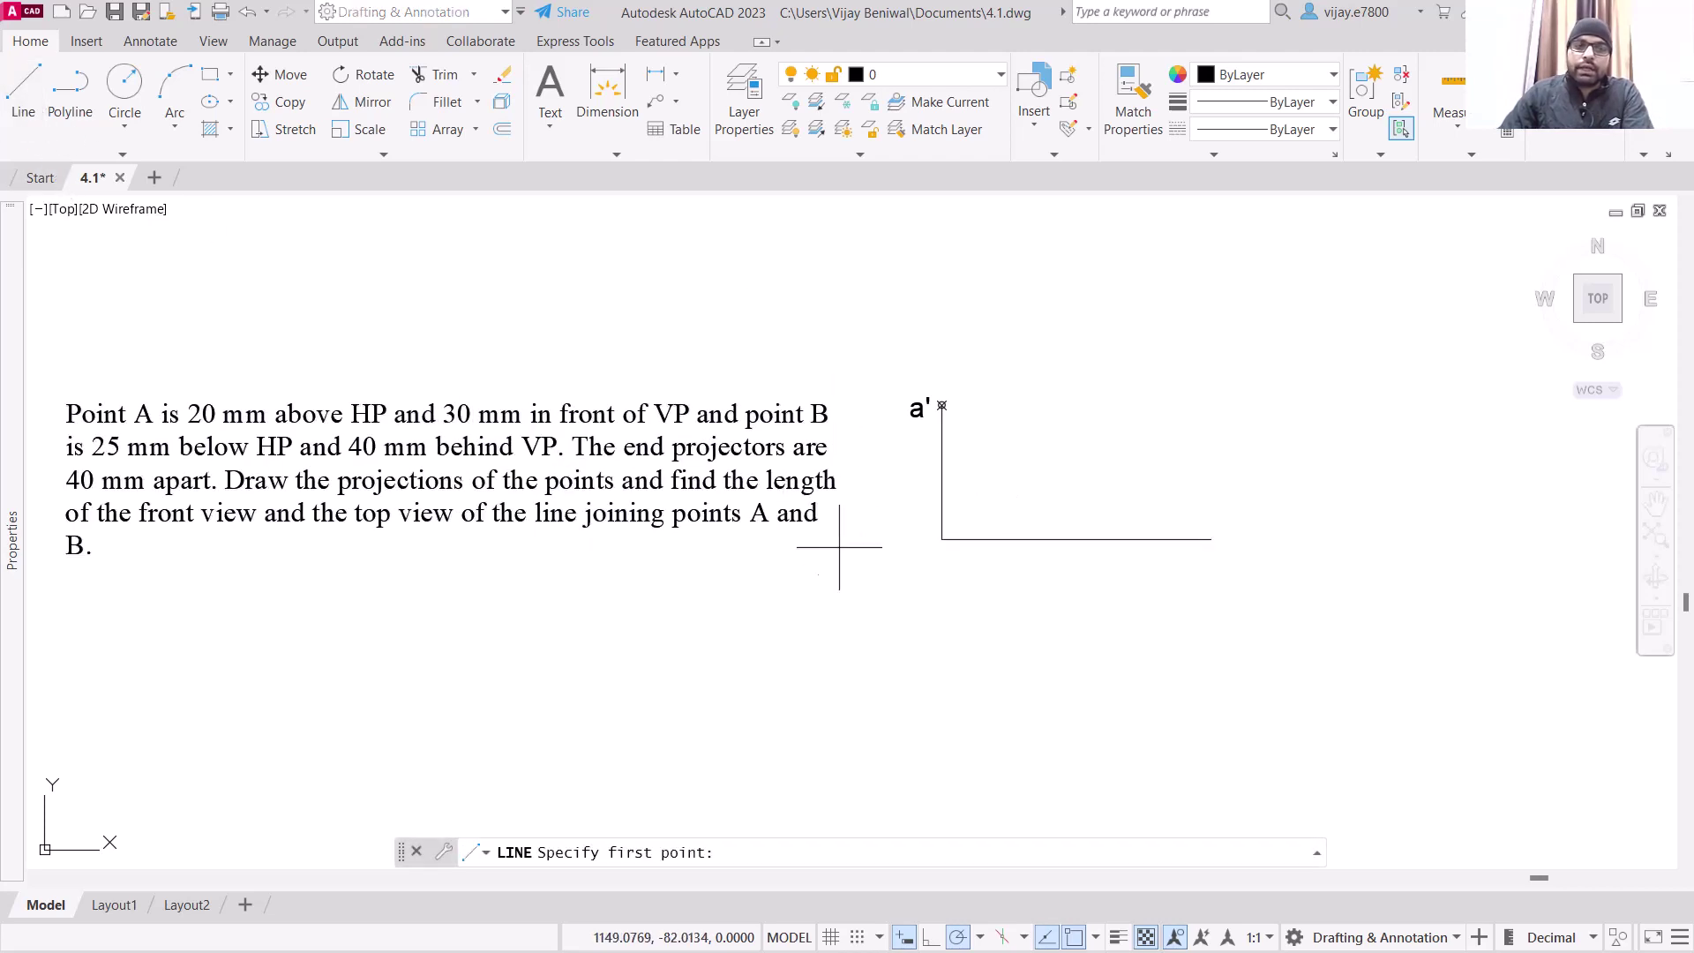
click(942, 539)
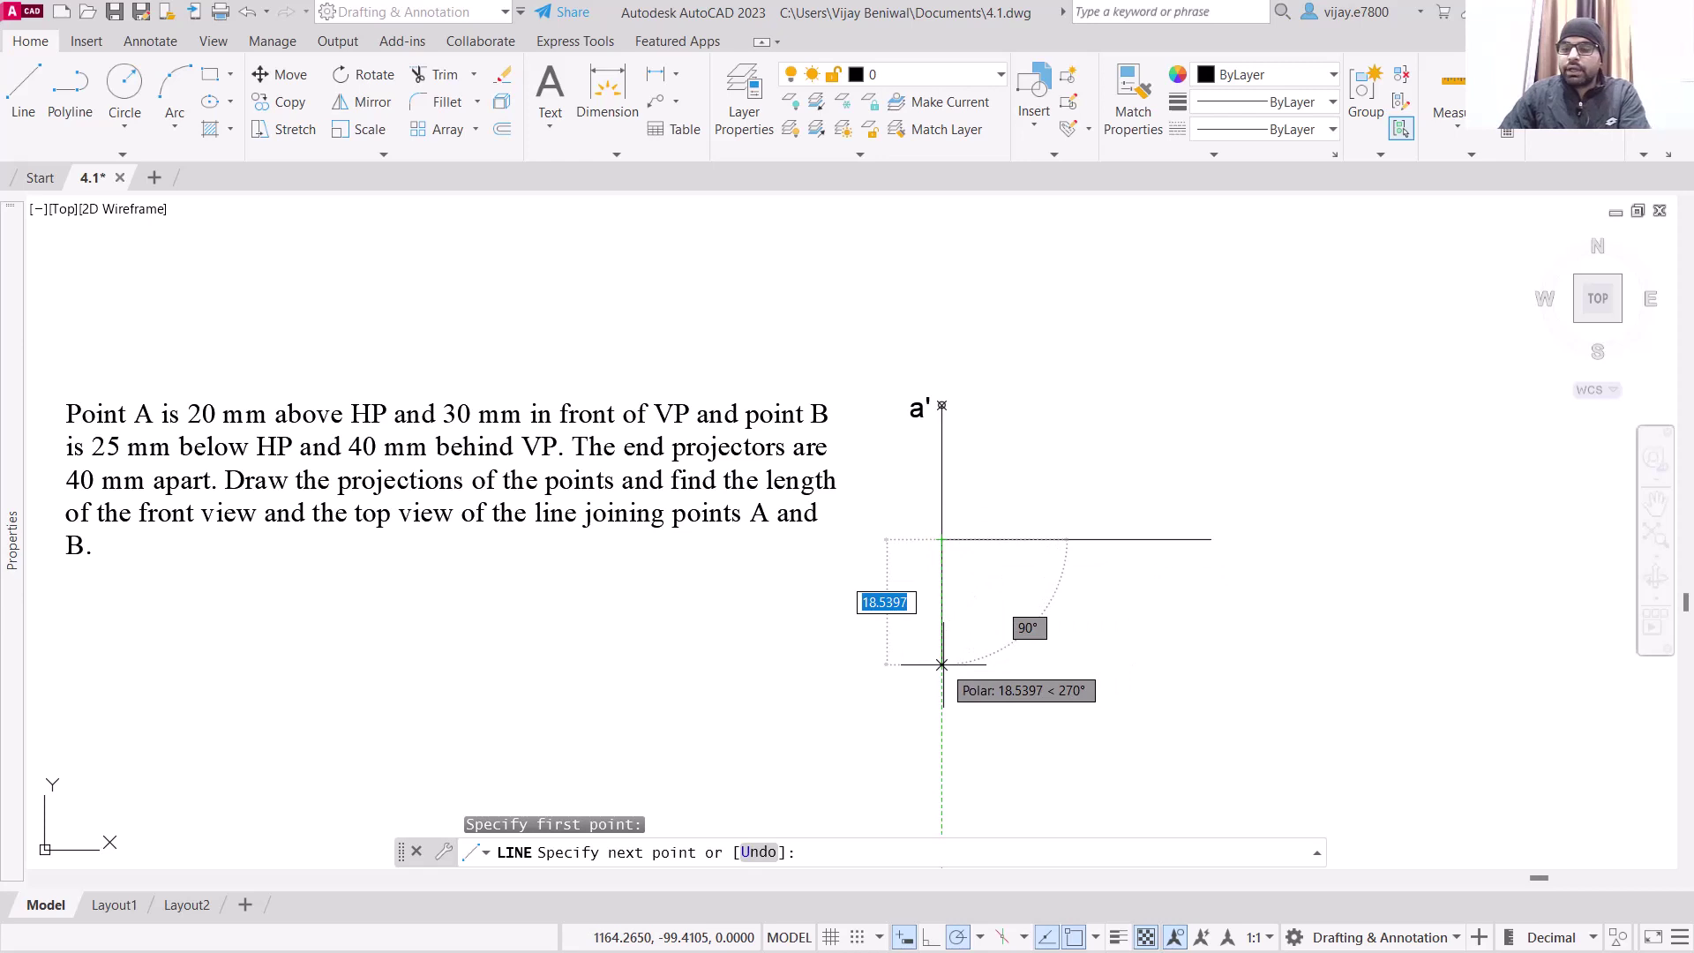
text(3)
key(Return)
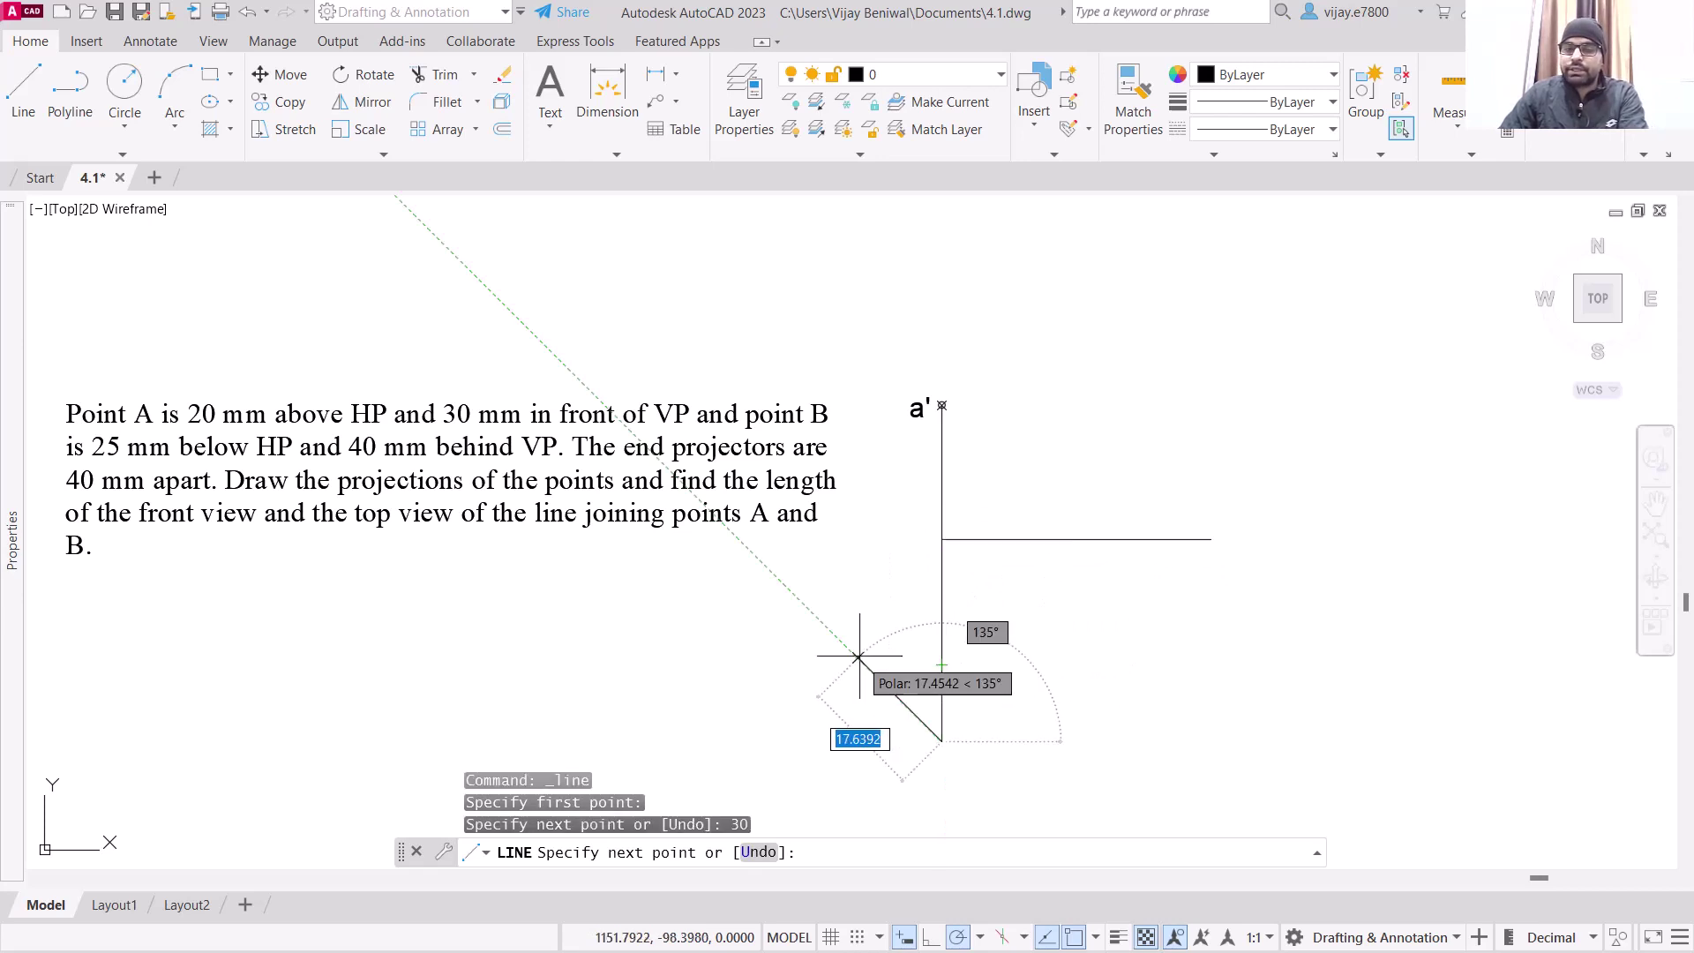
right_click(860, 658)
click(885, 673)
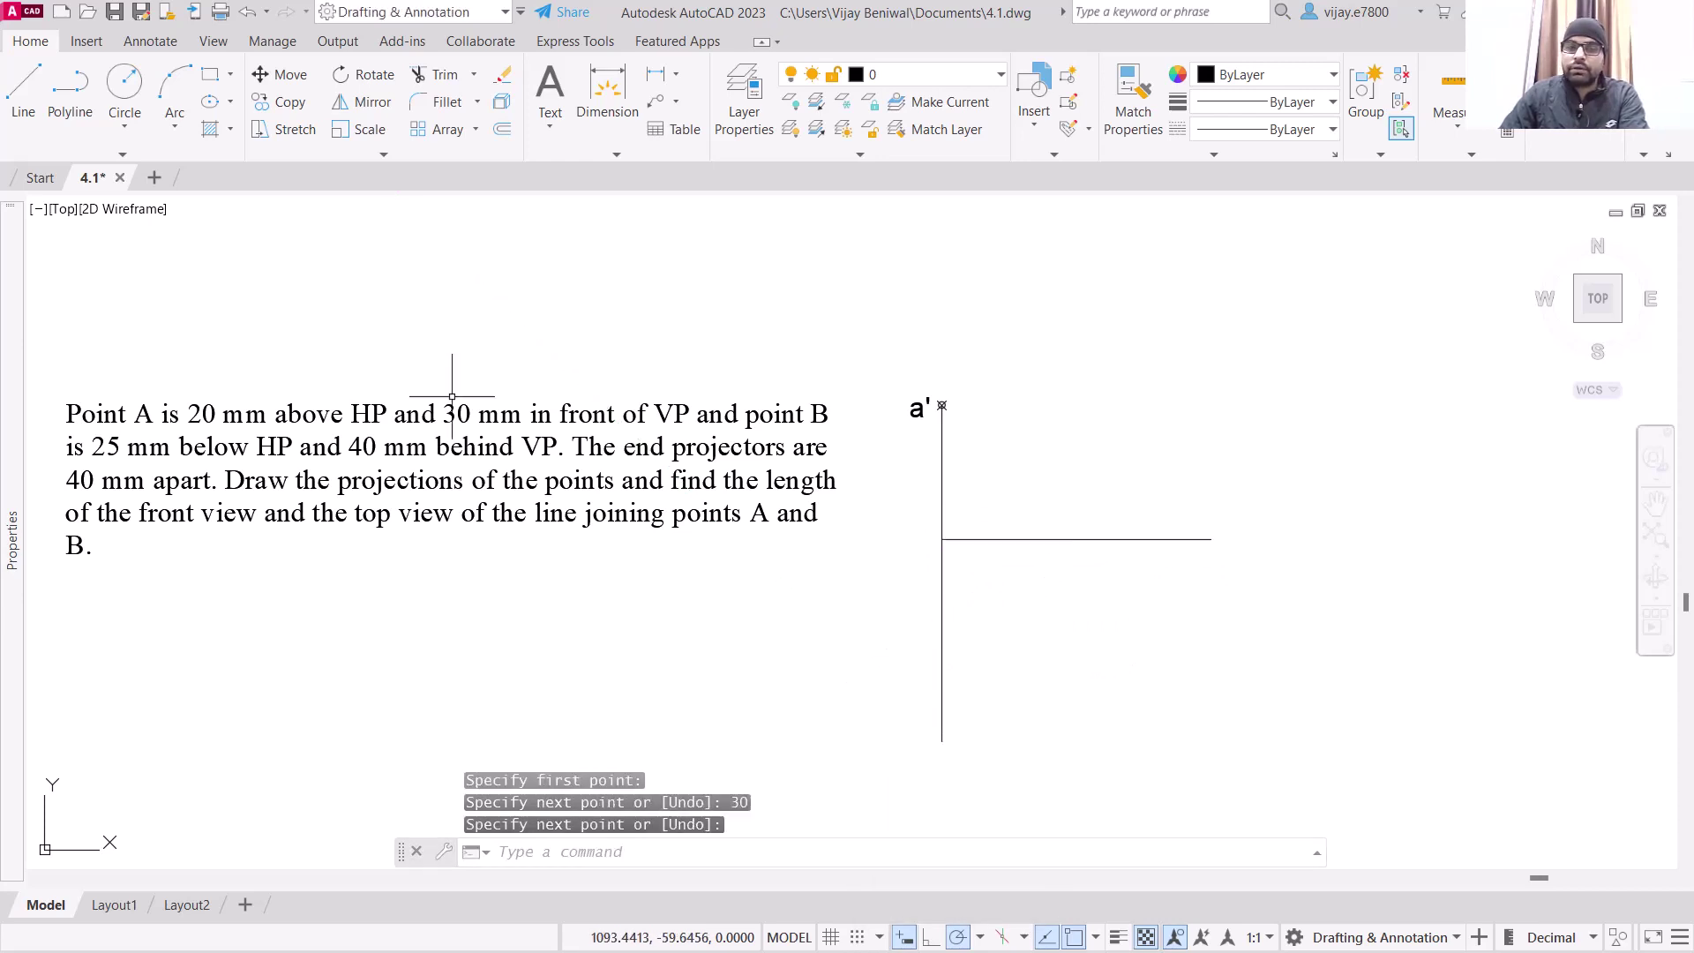
Step: Place a point at the lower end of the 30 mm vertical line
text(po)
key(Return)
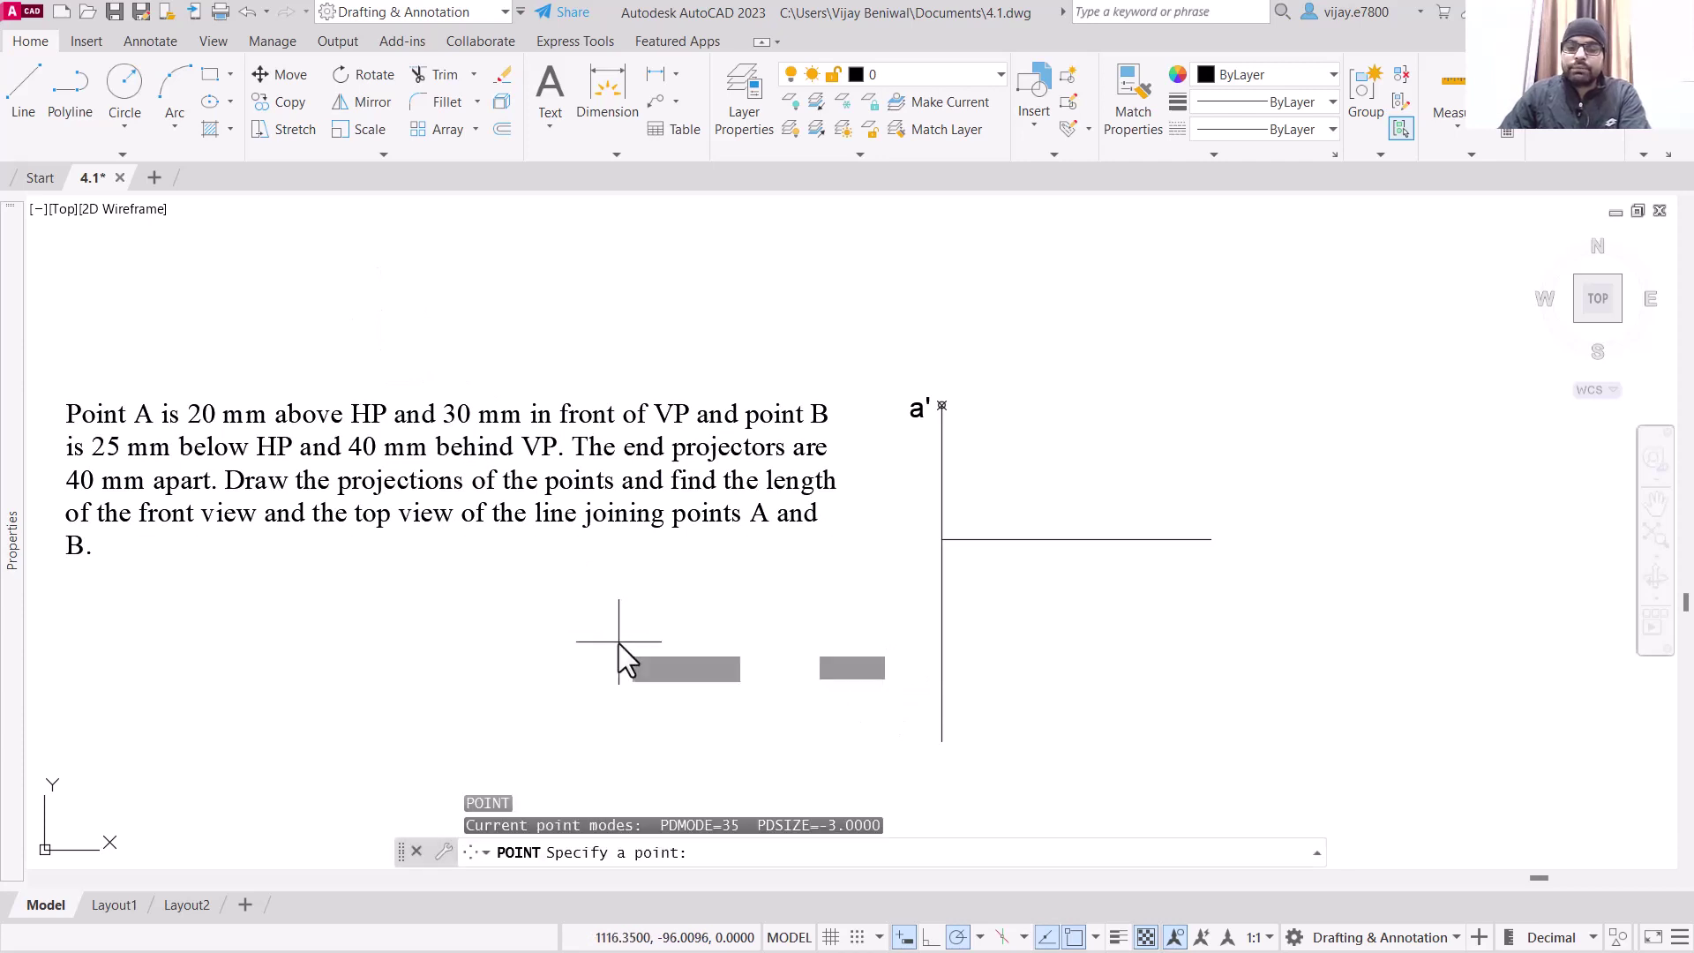
click(931, 739)
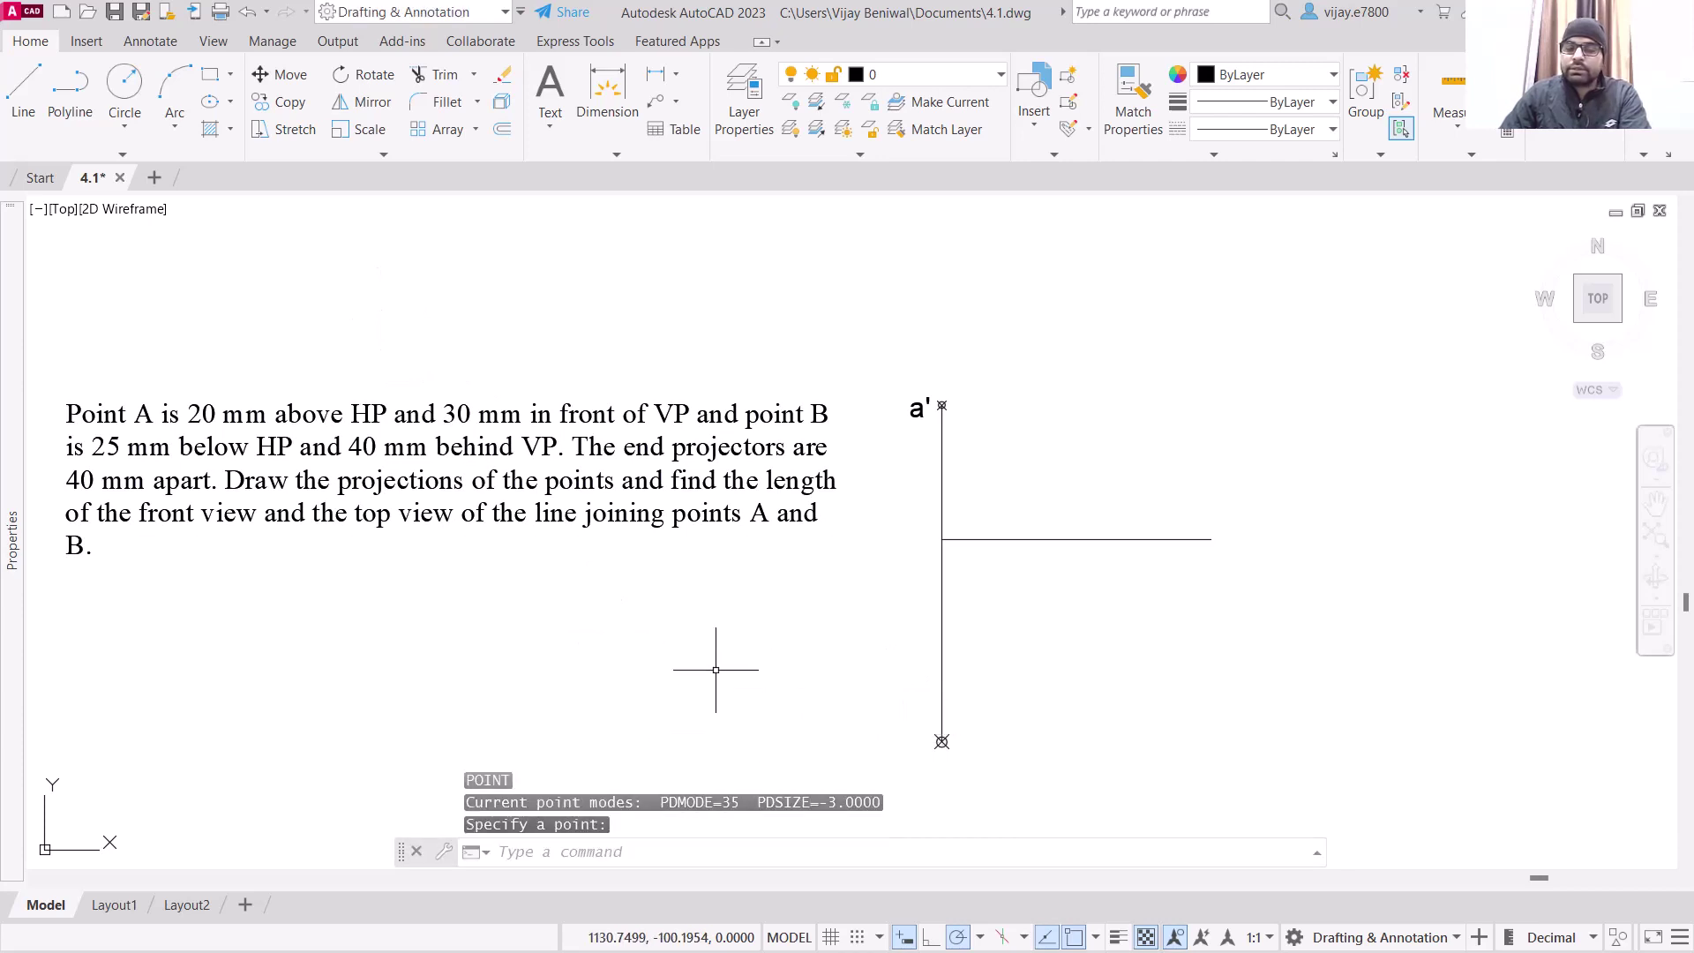
Step: Copy the a' label and paste it just left of the point at the lower end of the left projector
click(922, 400)
click(913, 403)
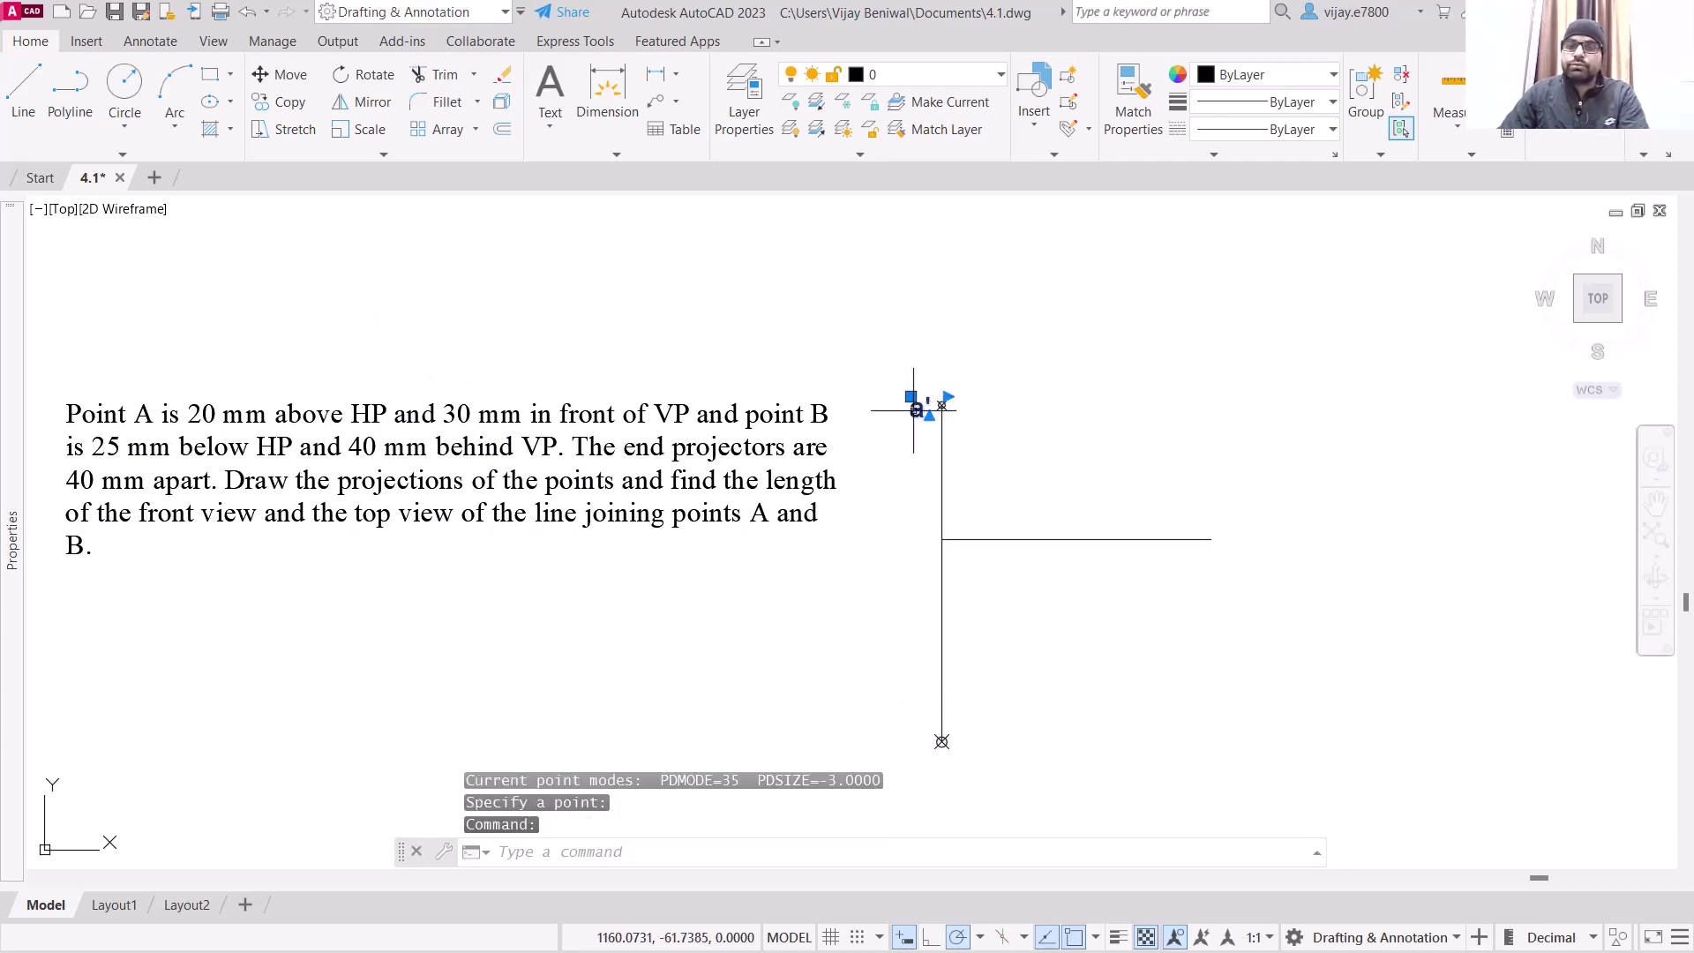
key(ctrl+c)
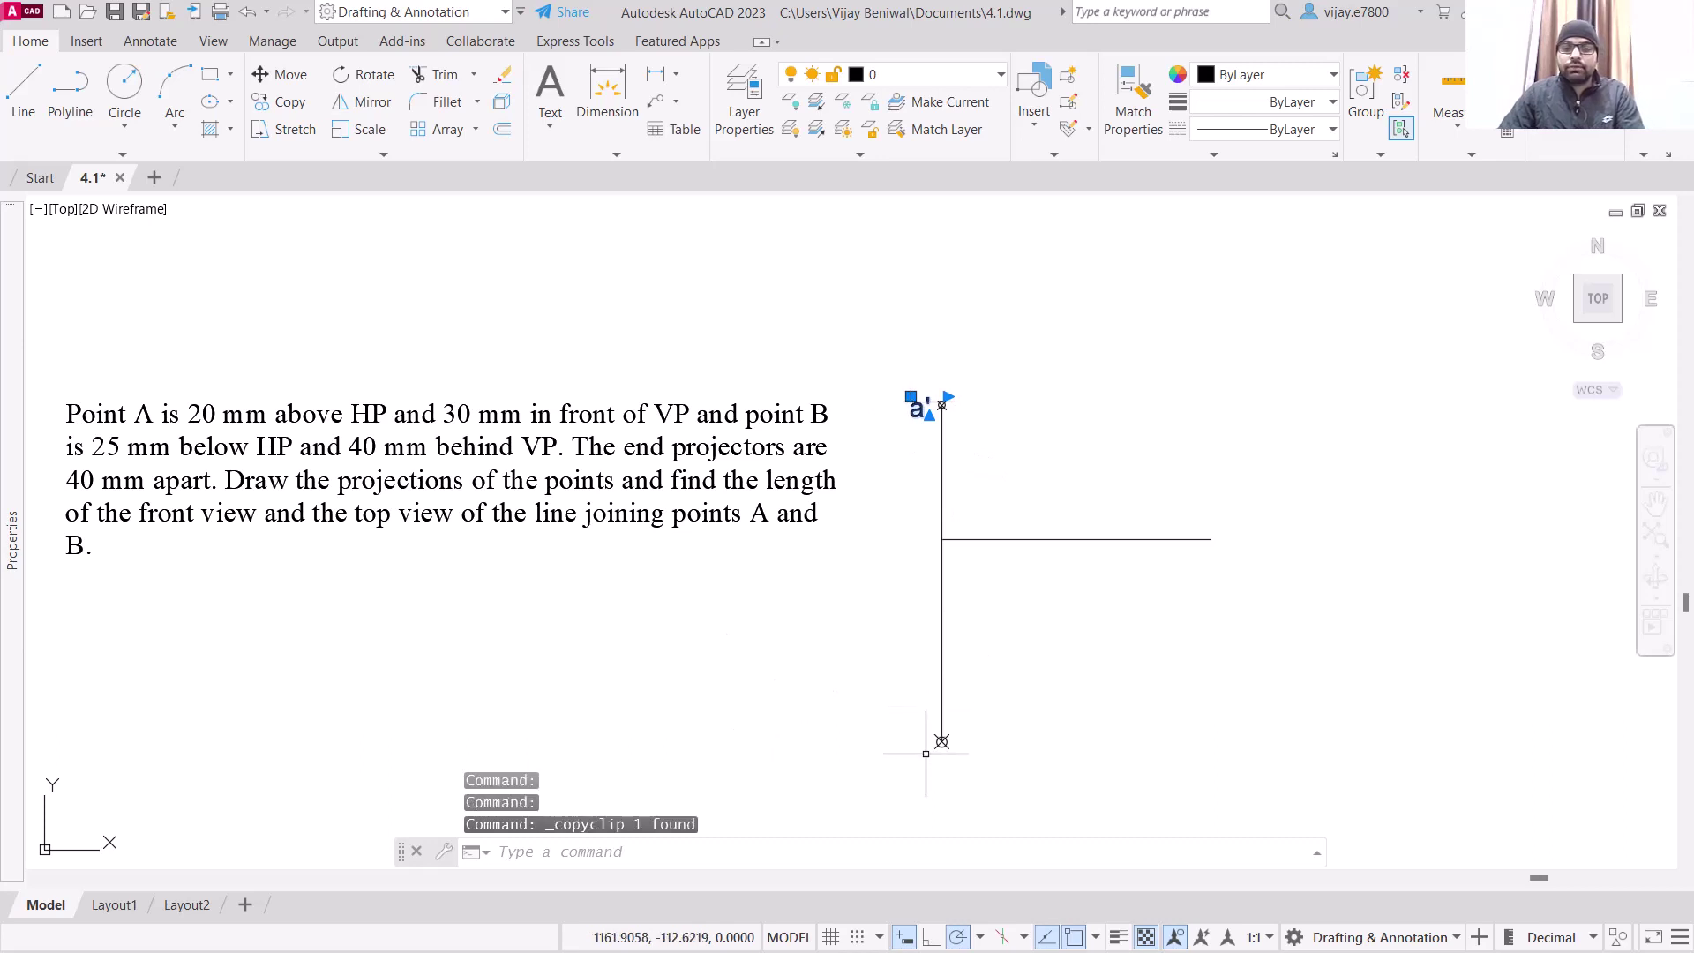
click(909, 706)
key(ctrl+v)
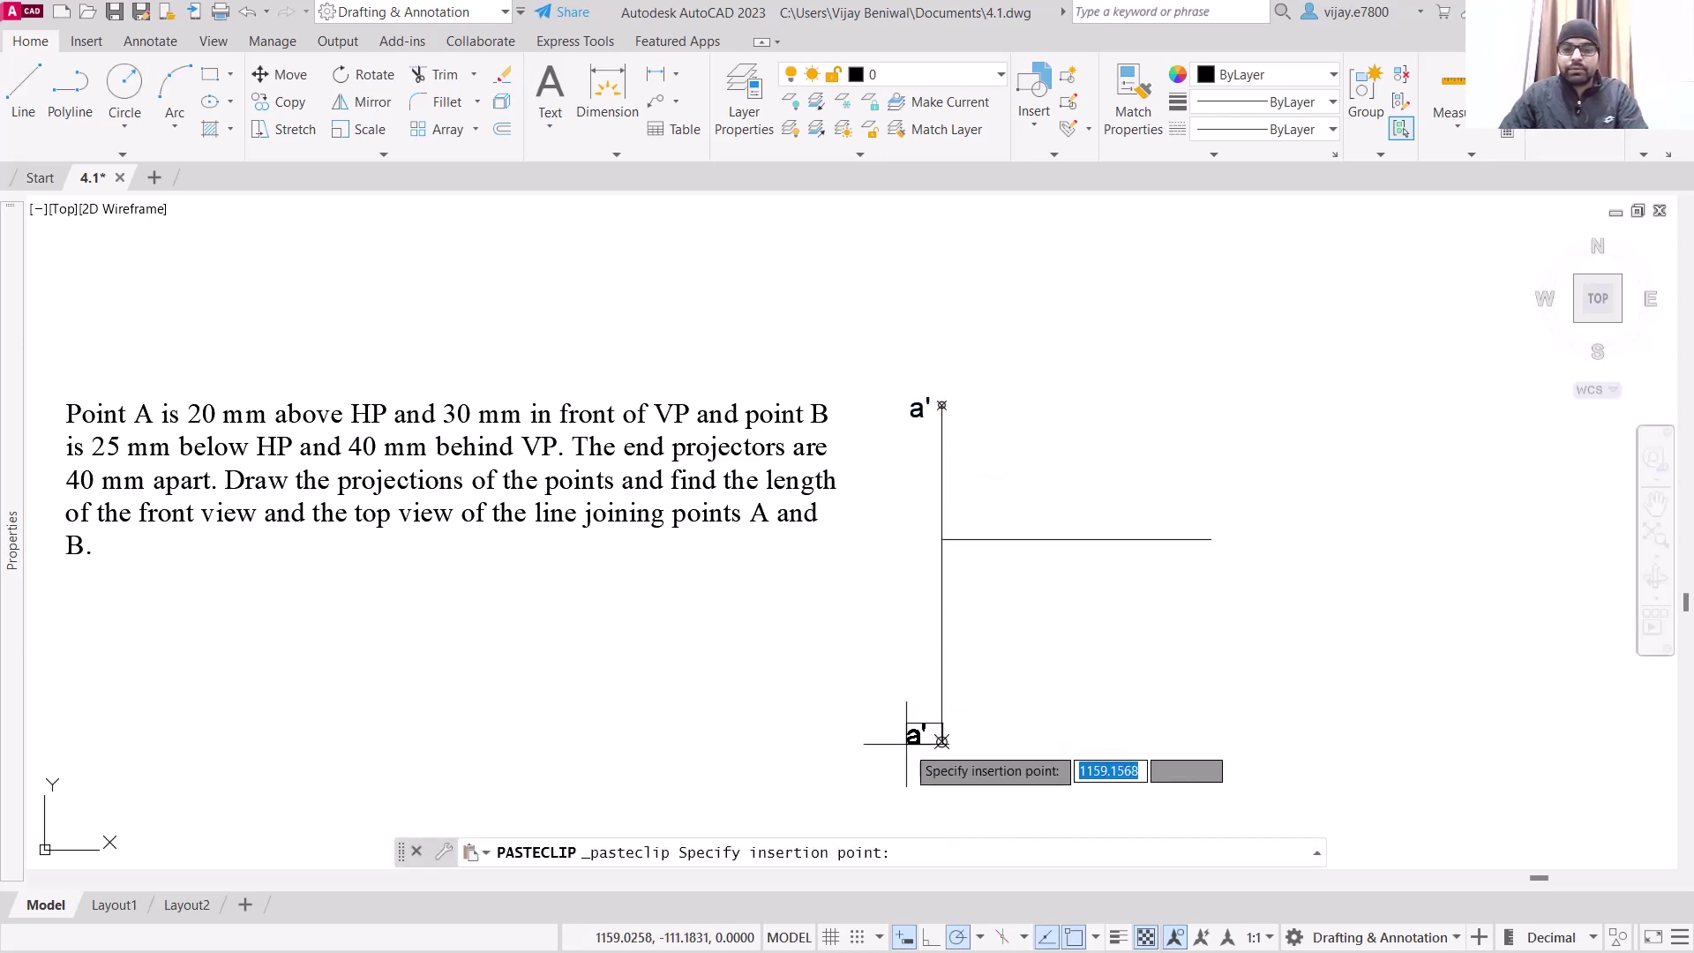
click(924, 746)
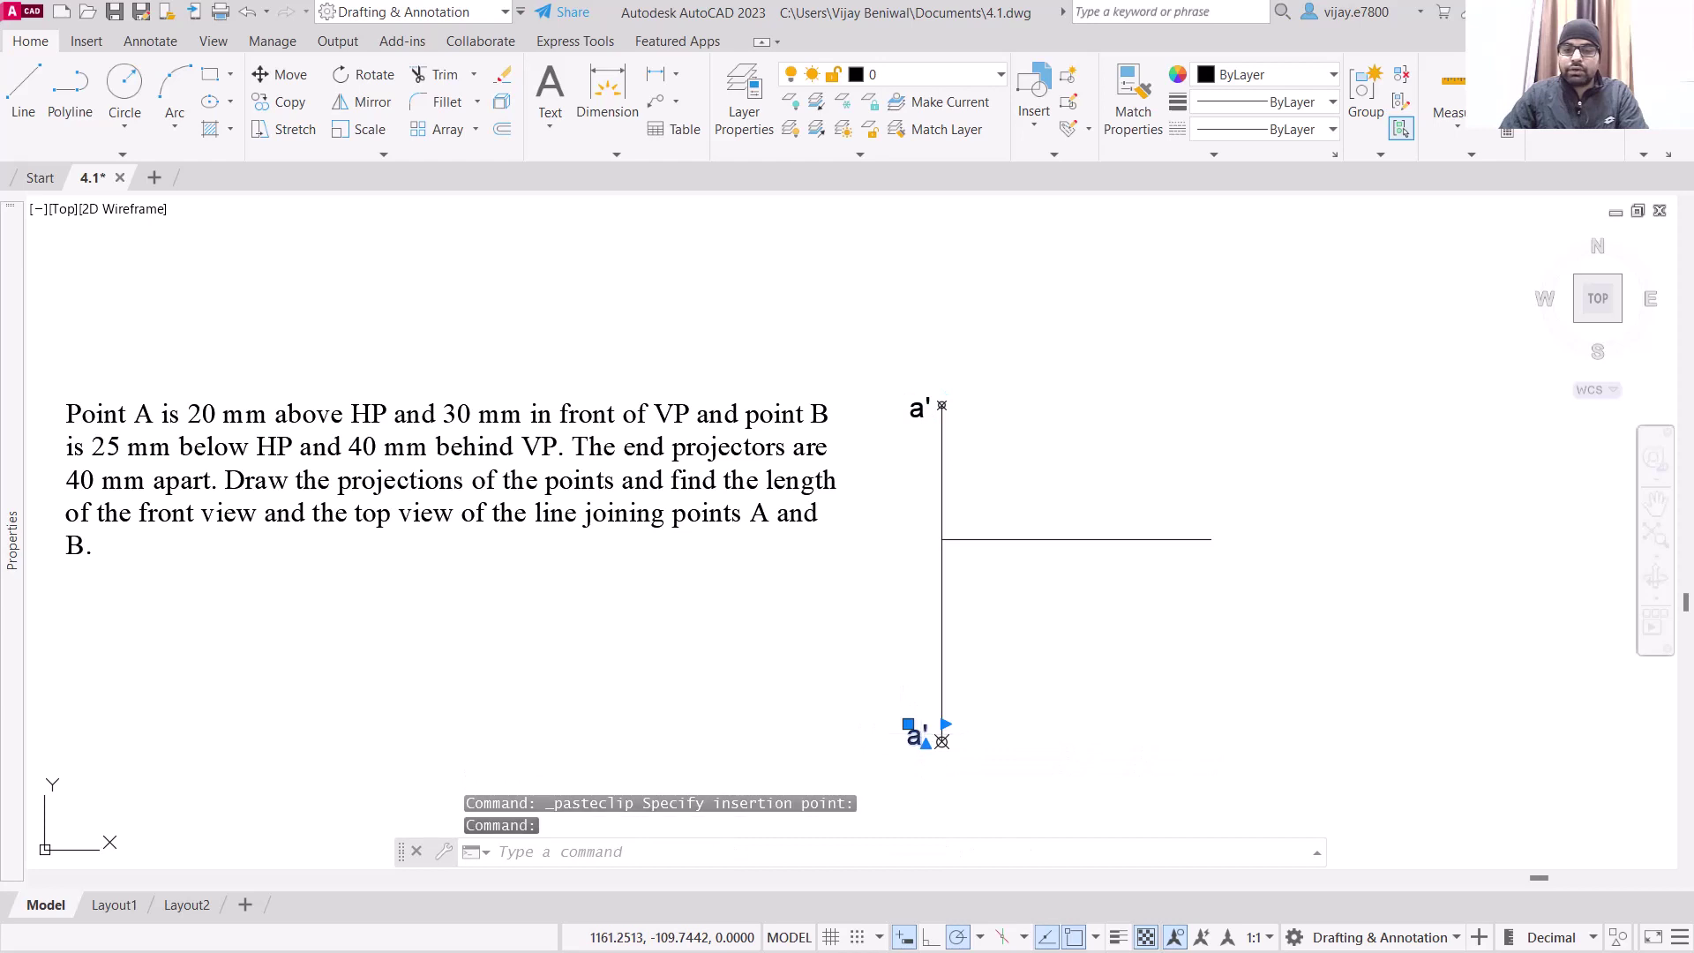
Step: Edit the copied label beside the lower left point so that it reads a
double_click(918, 735)
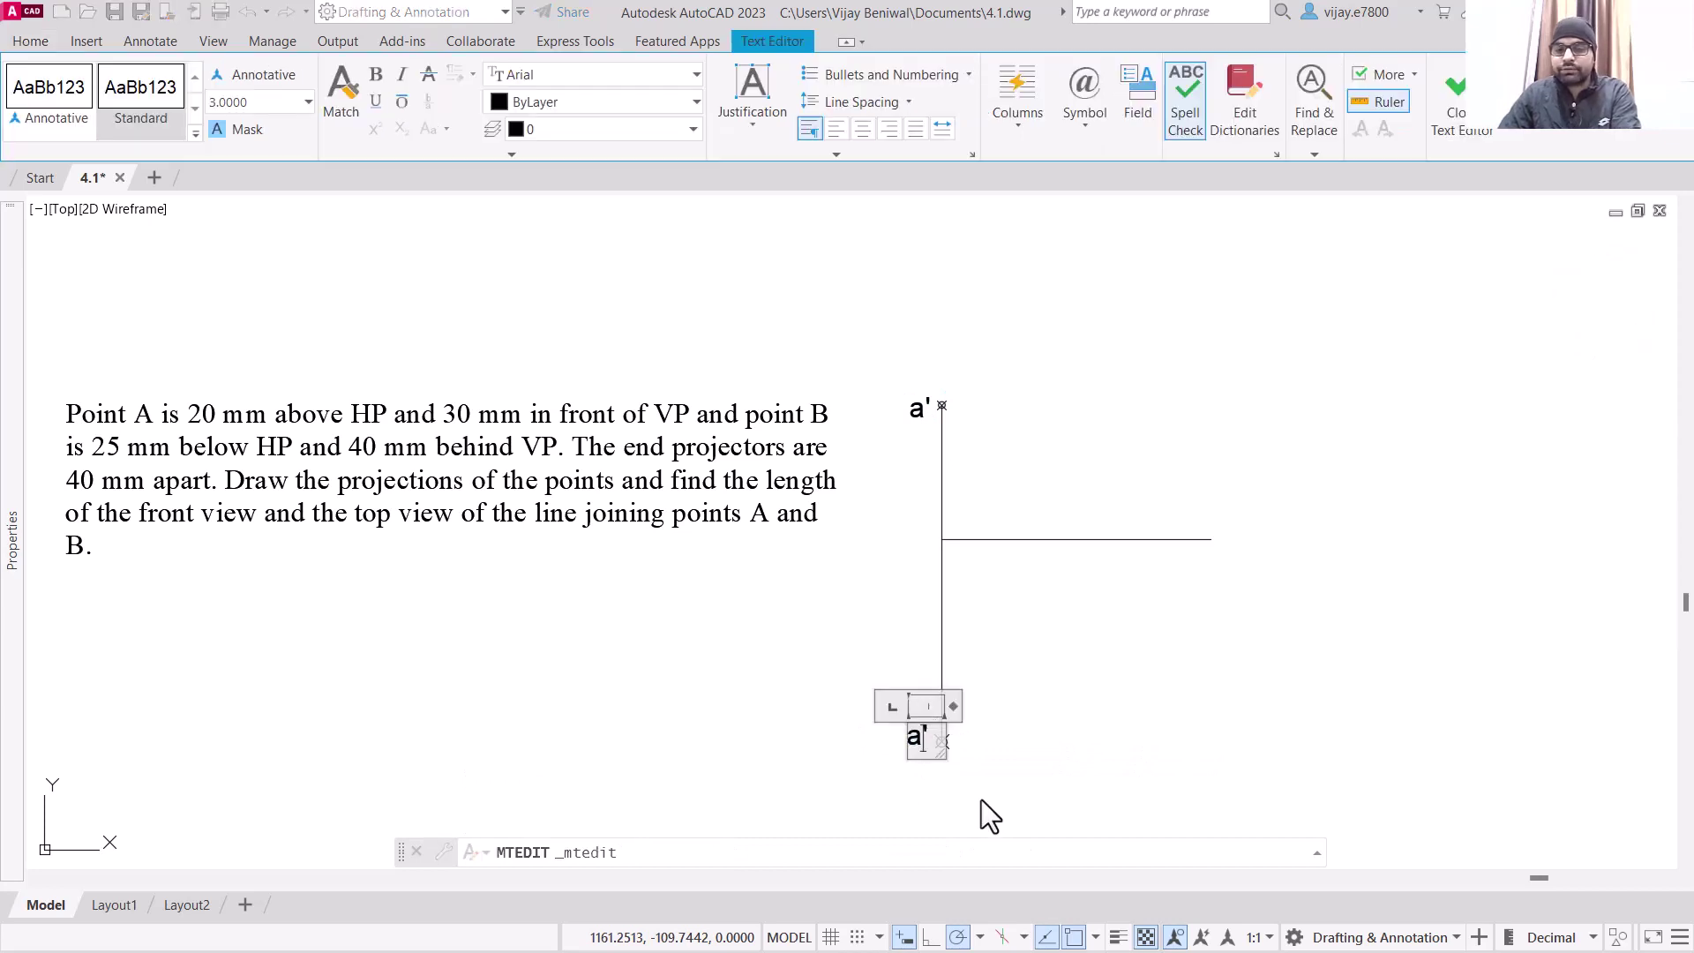
key(BackSpace)
click(934, 790)
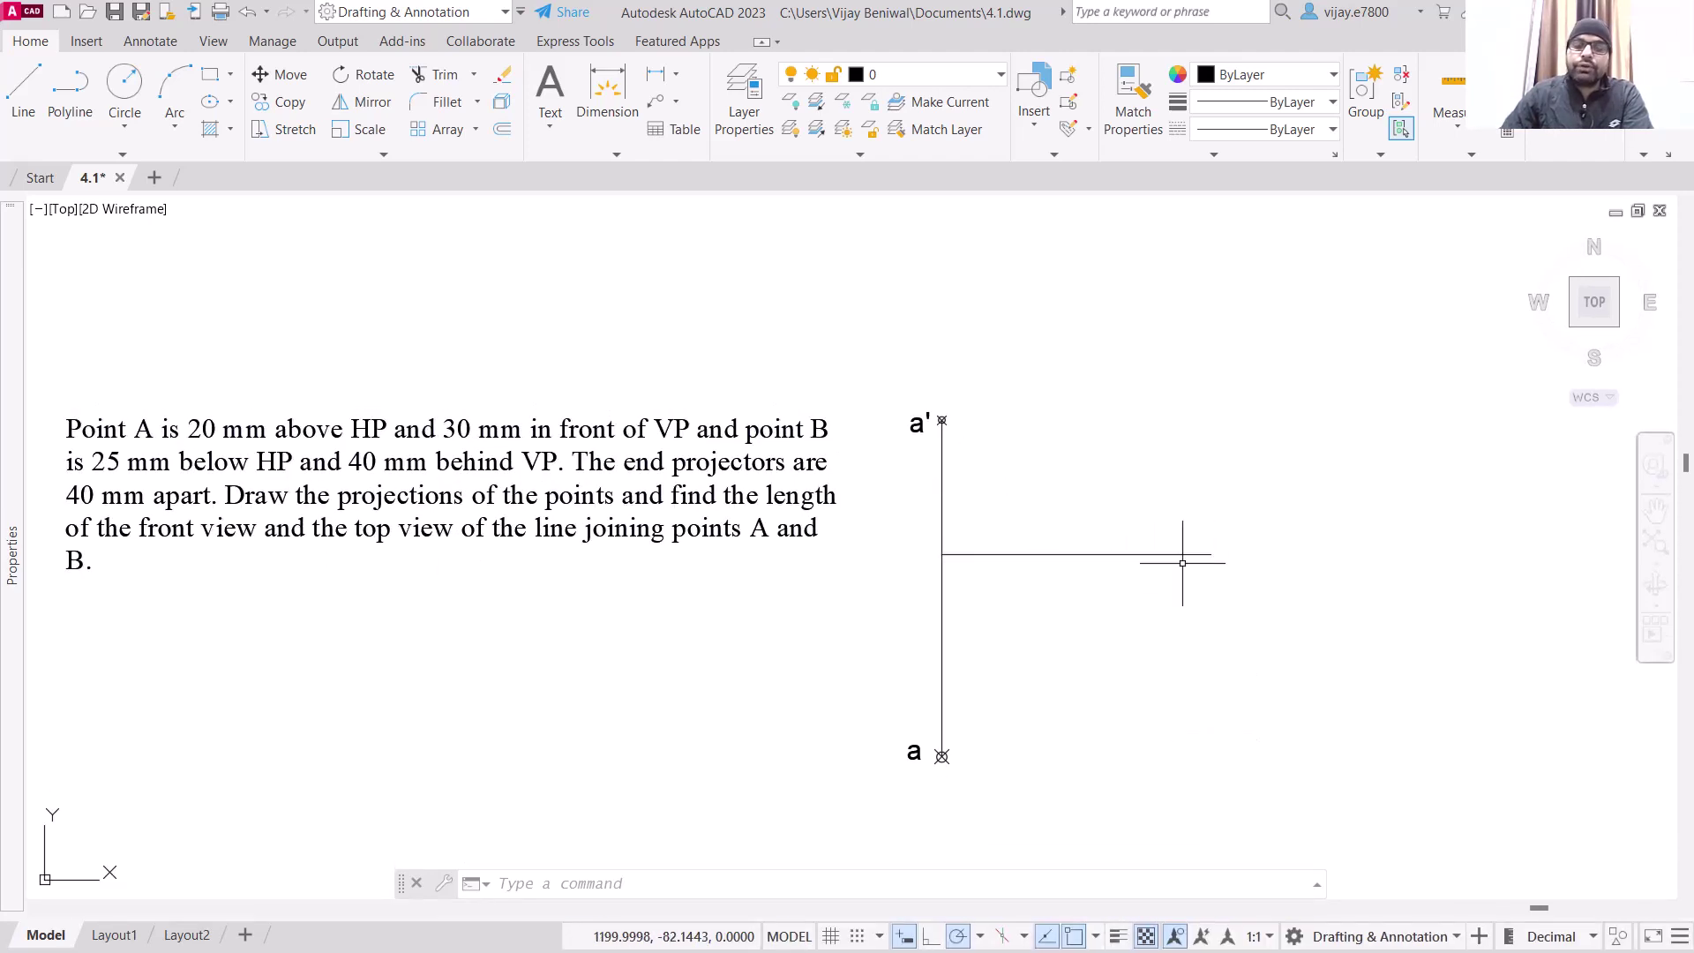
Step: Draw a 25 mm vertical line straight down from the right end of the horizontal reference line
click(24, 95)
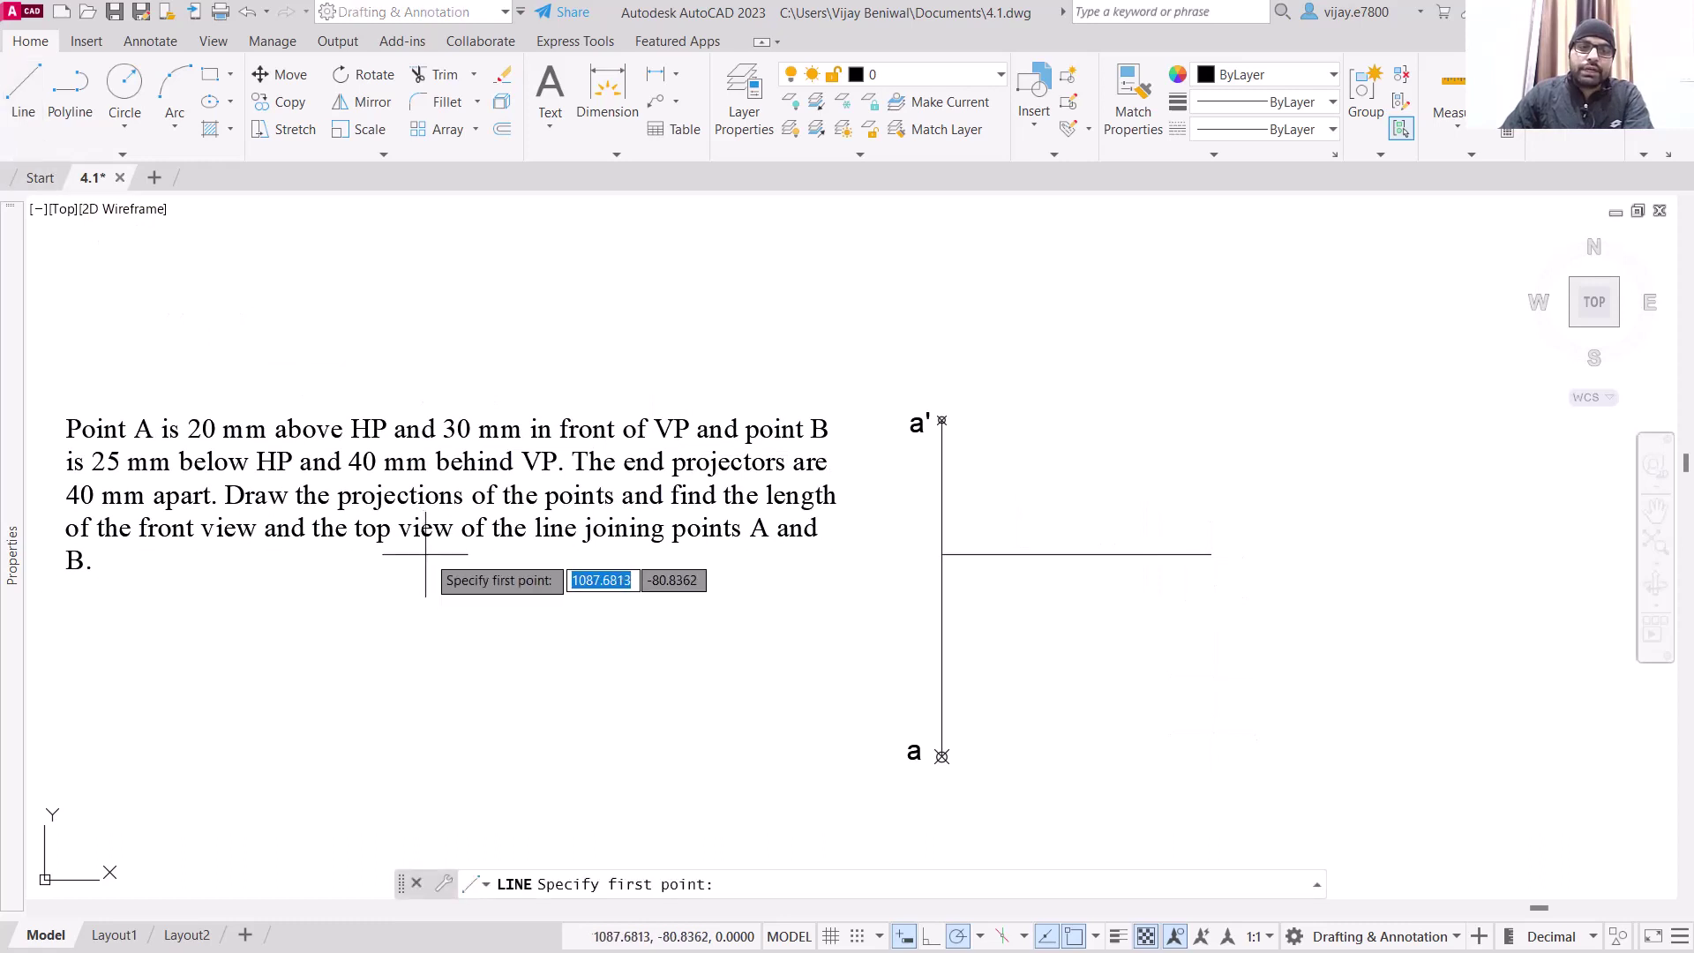
click(1211, 554)
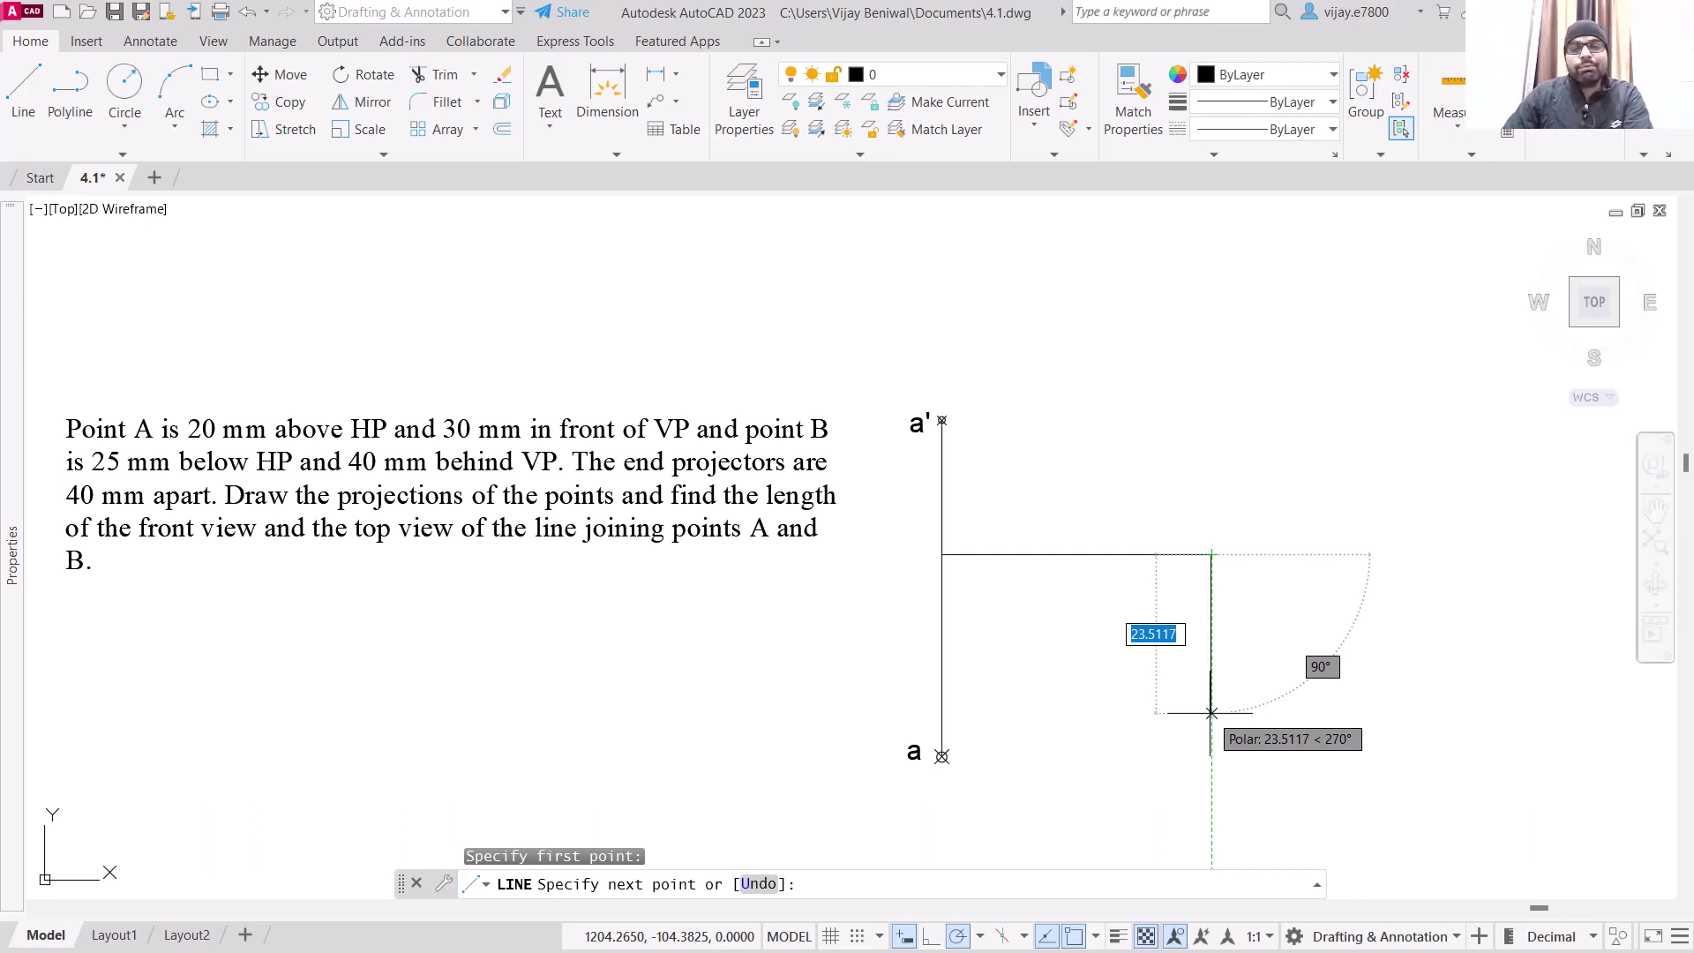
text(25)
key(Return)
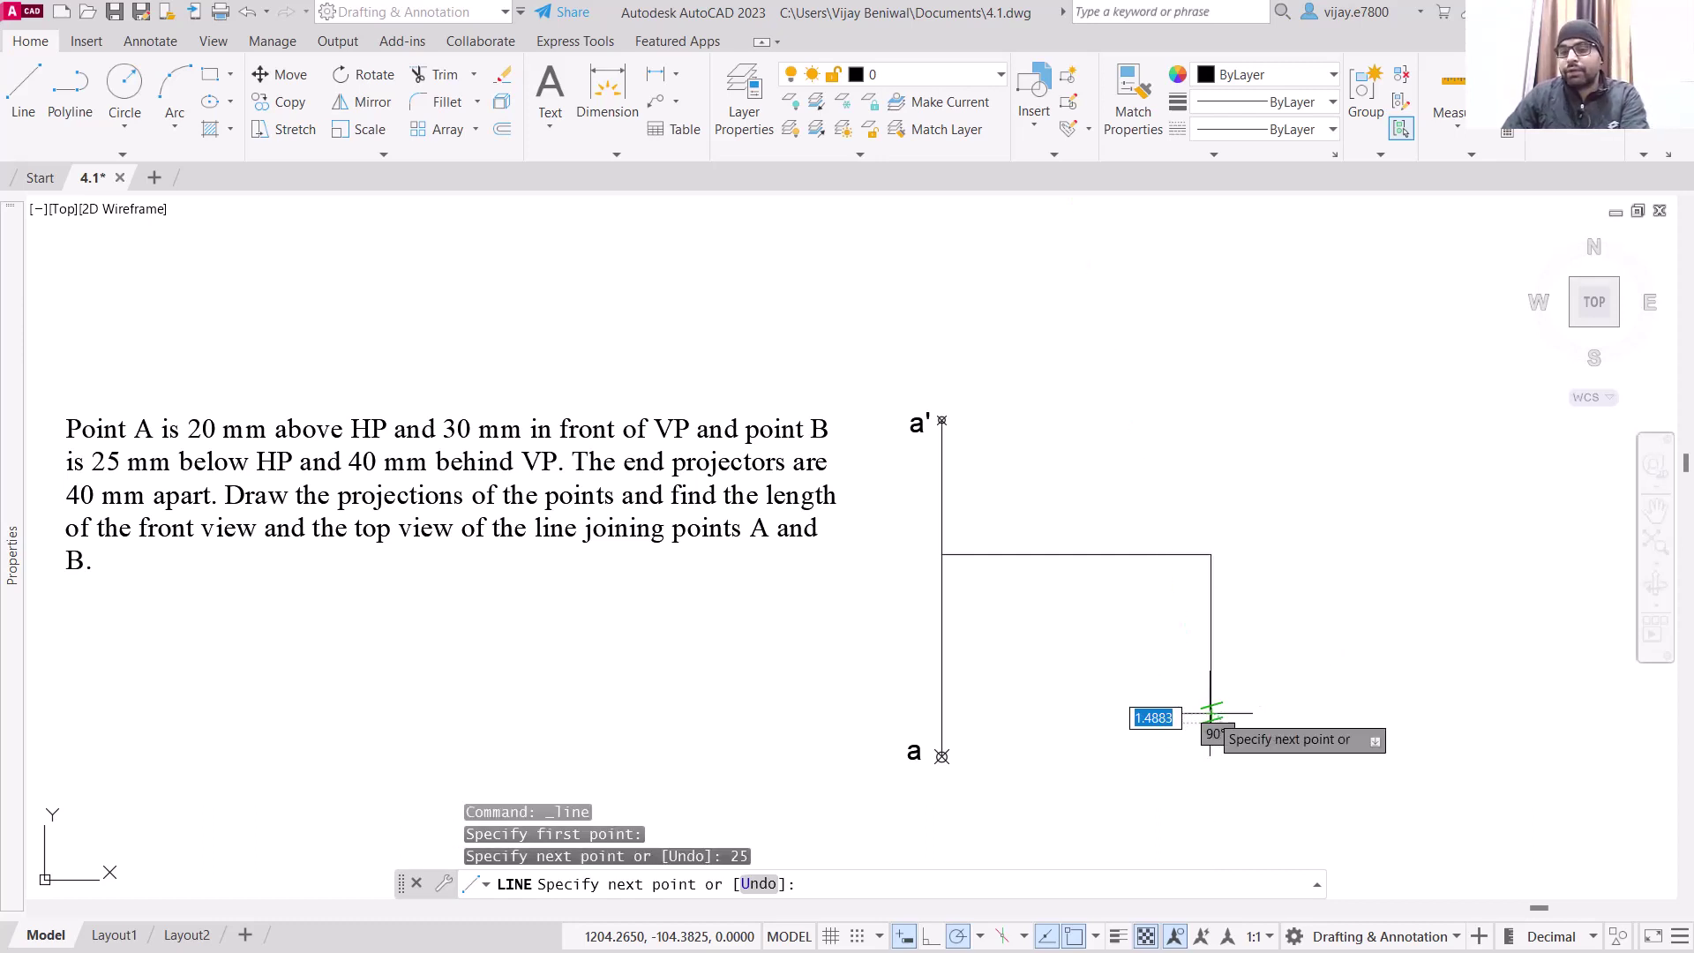
right_click(1285, 647)
click(1319, 668)
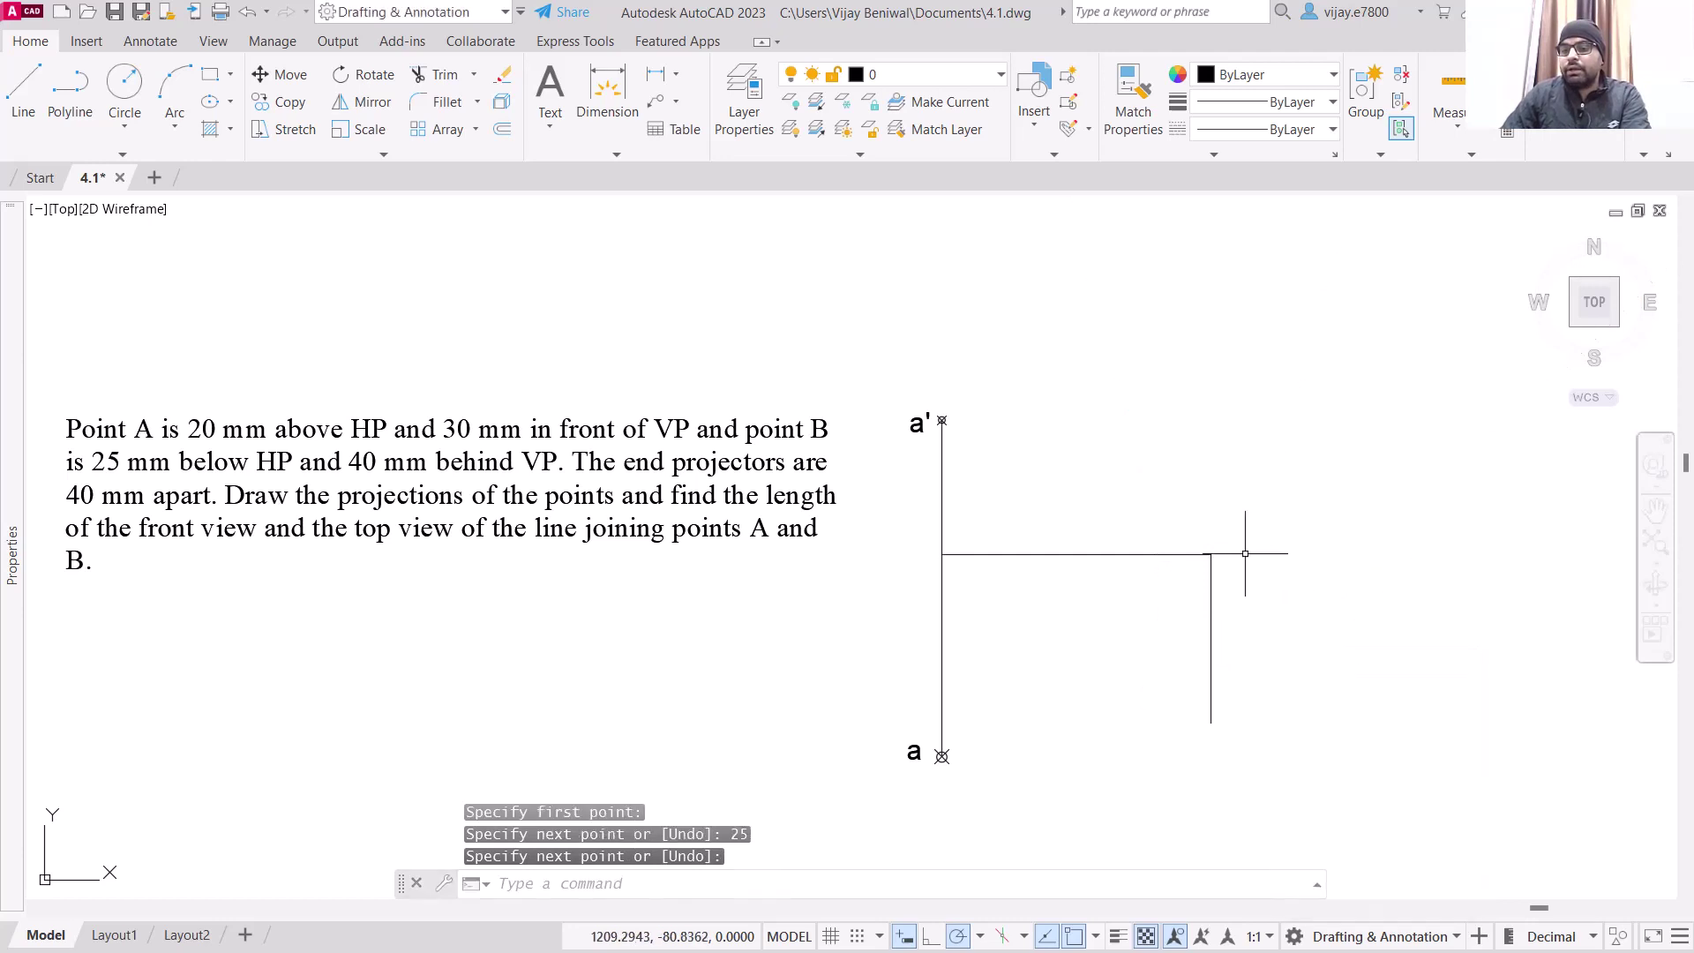
Step: Draw a 40 mm vertical line straight up from the right end of the horizontal reference line
right_click(1260, 568)
click(1418, 138)
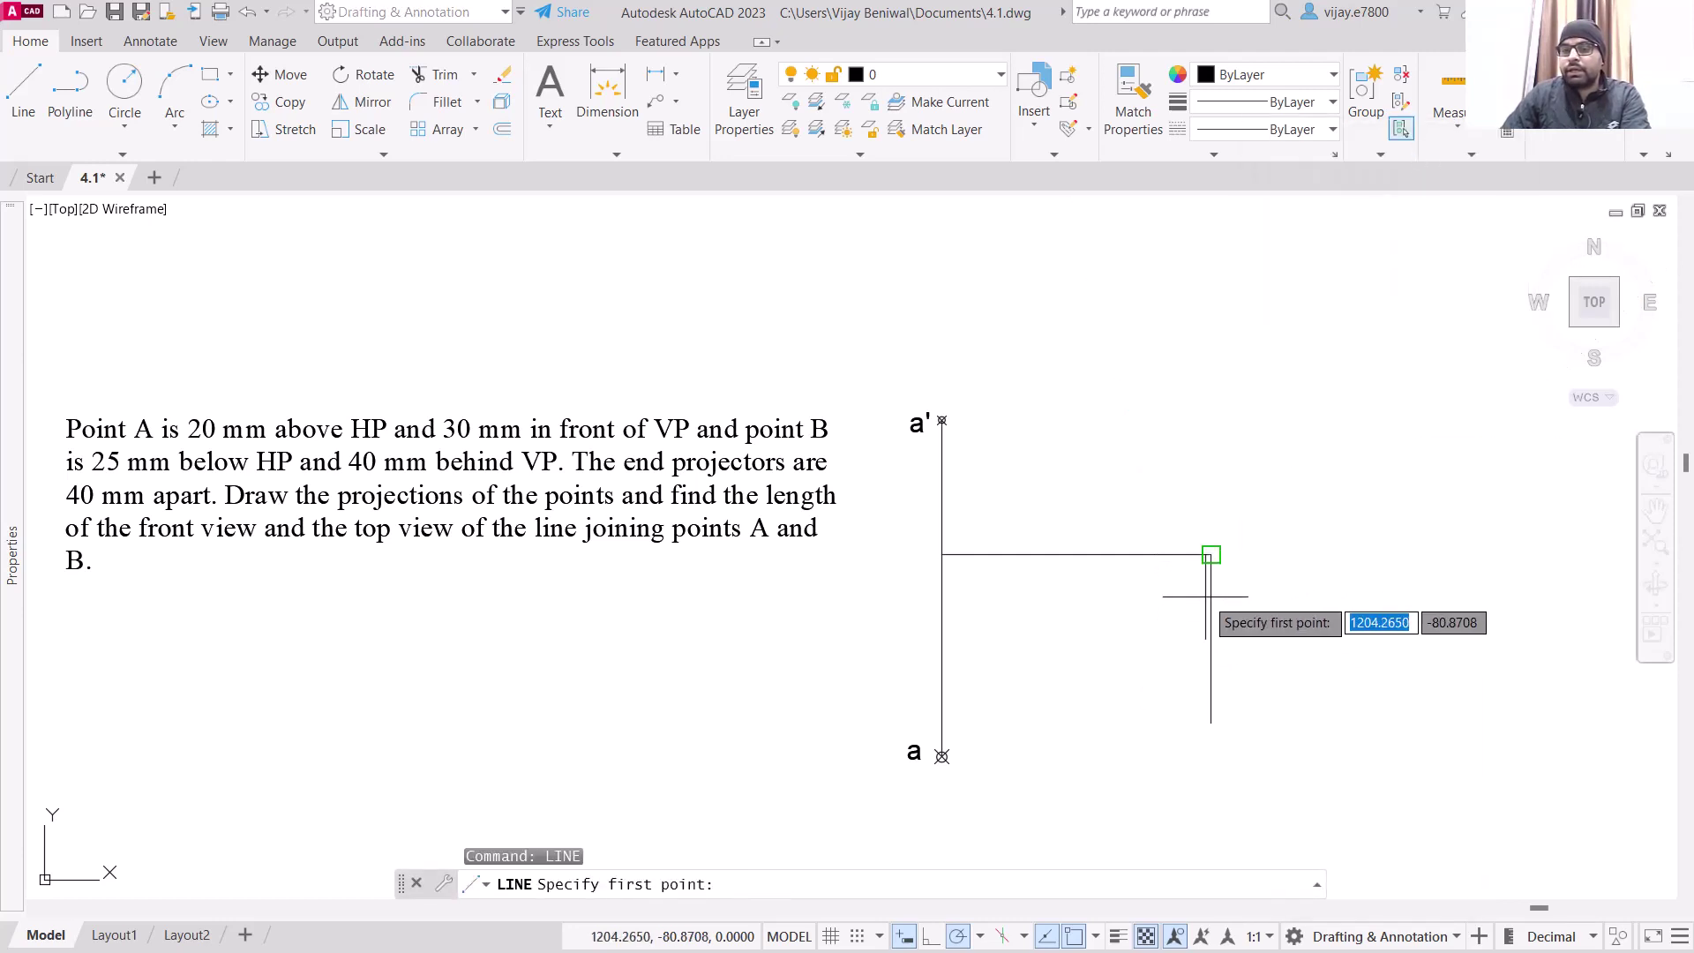
click(1211, 554)
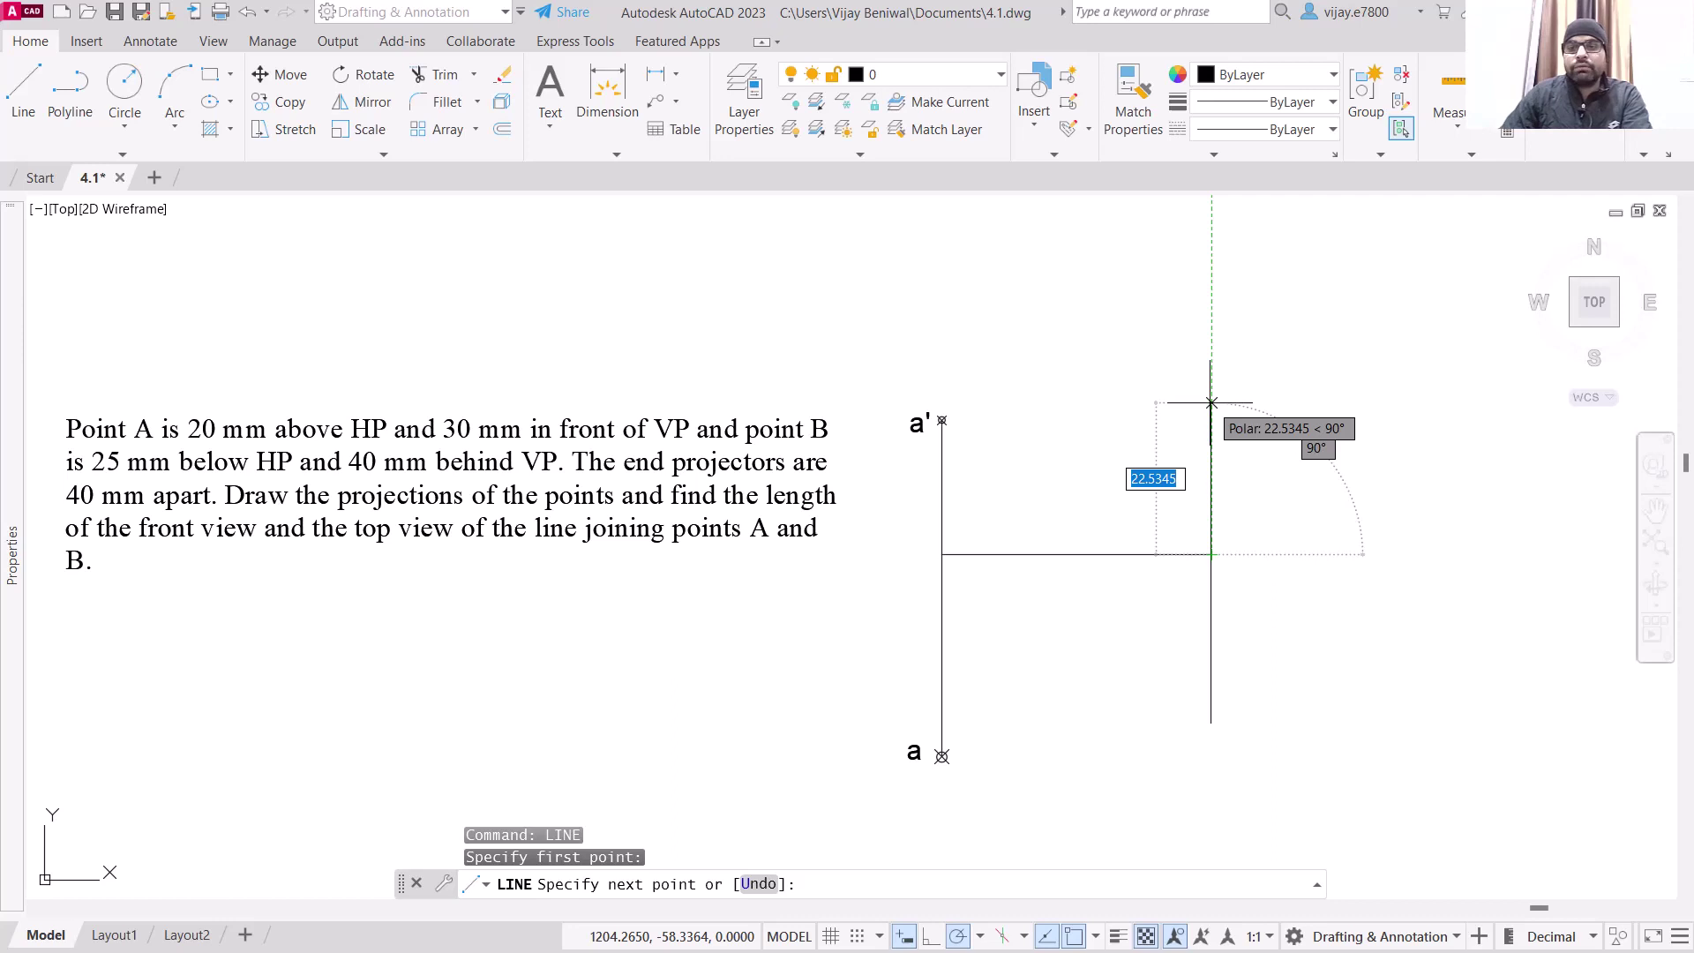
text(40)
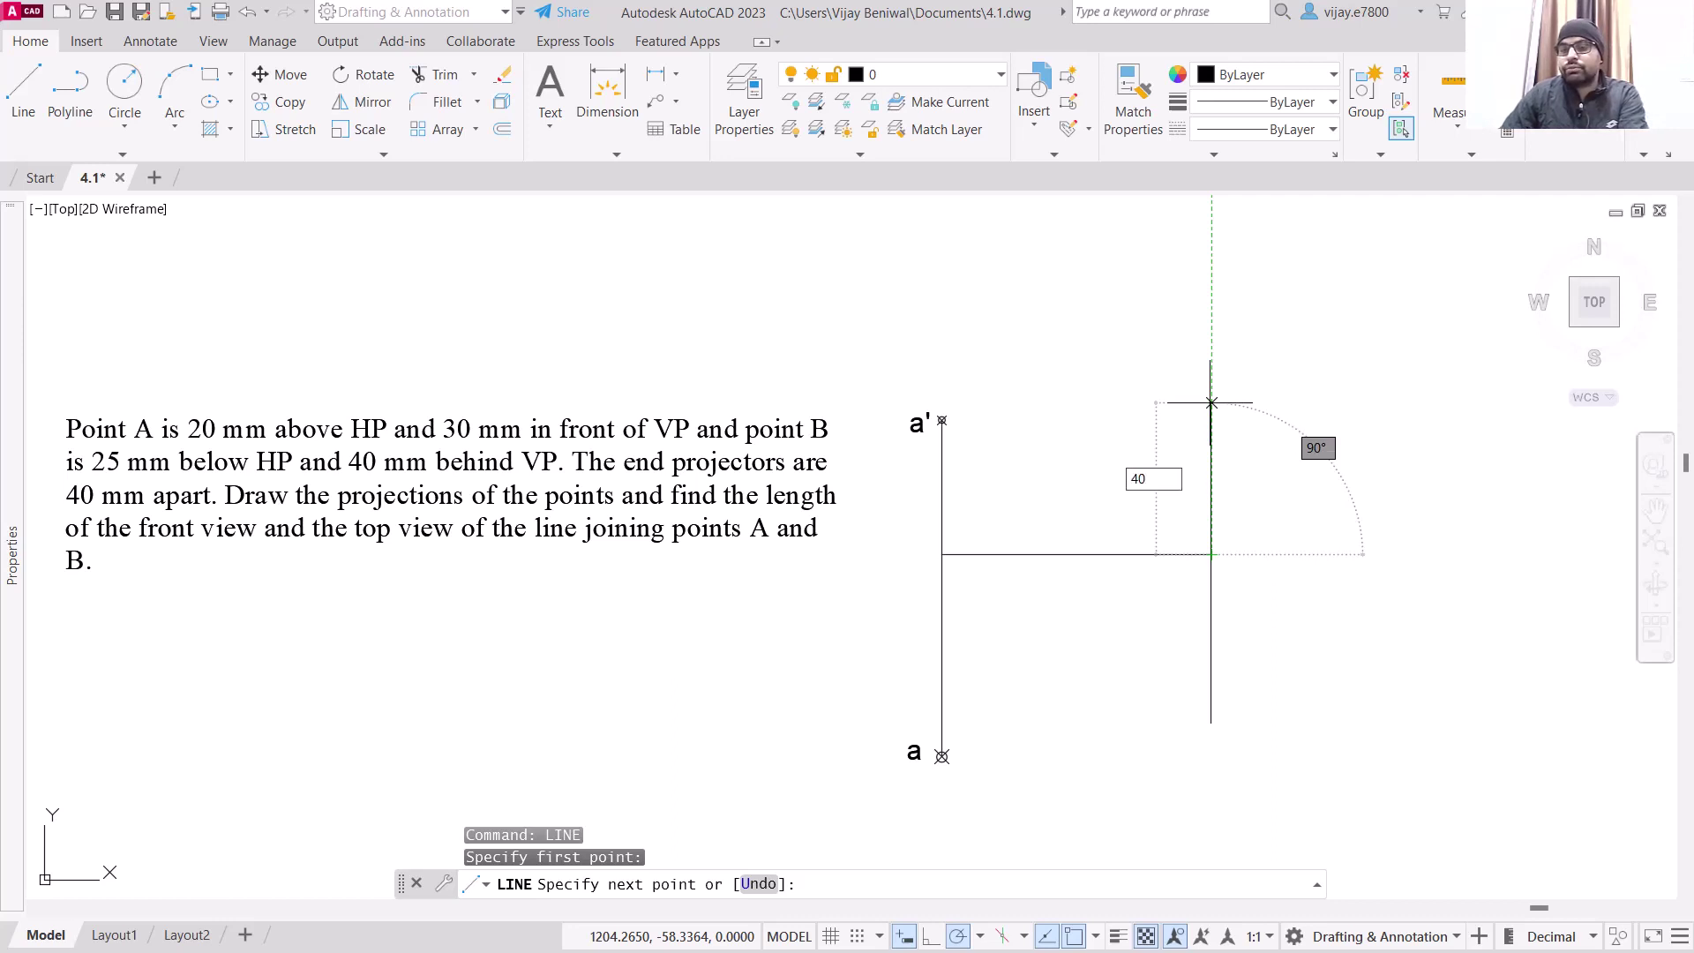
key(Return)
right_click(1352, 385)
click(1357, 395)
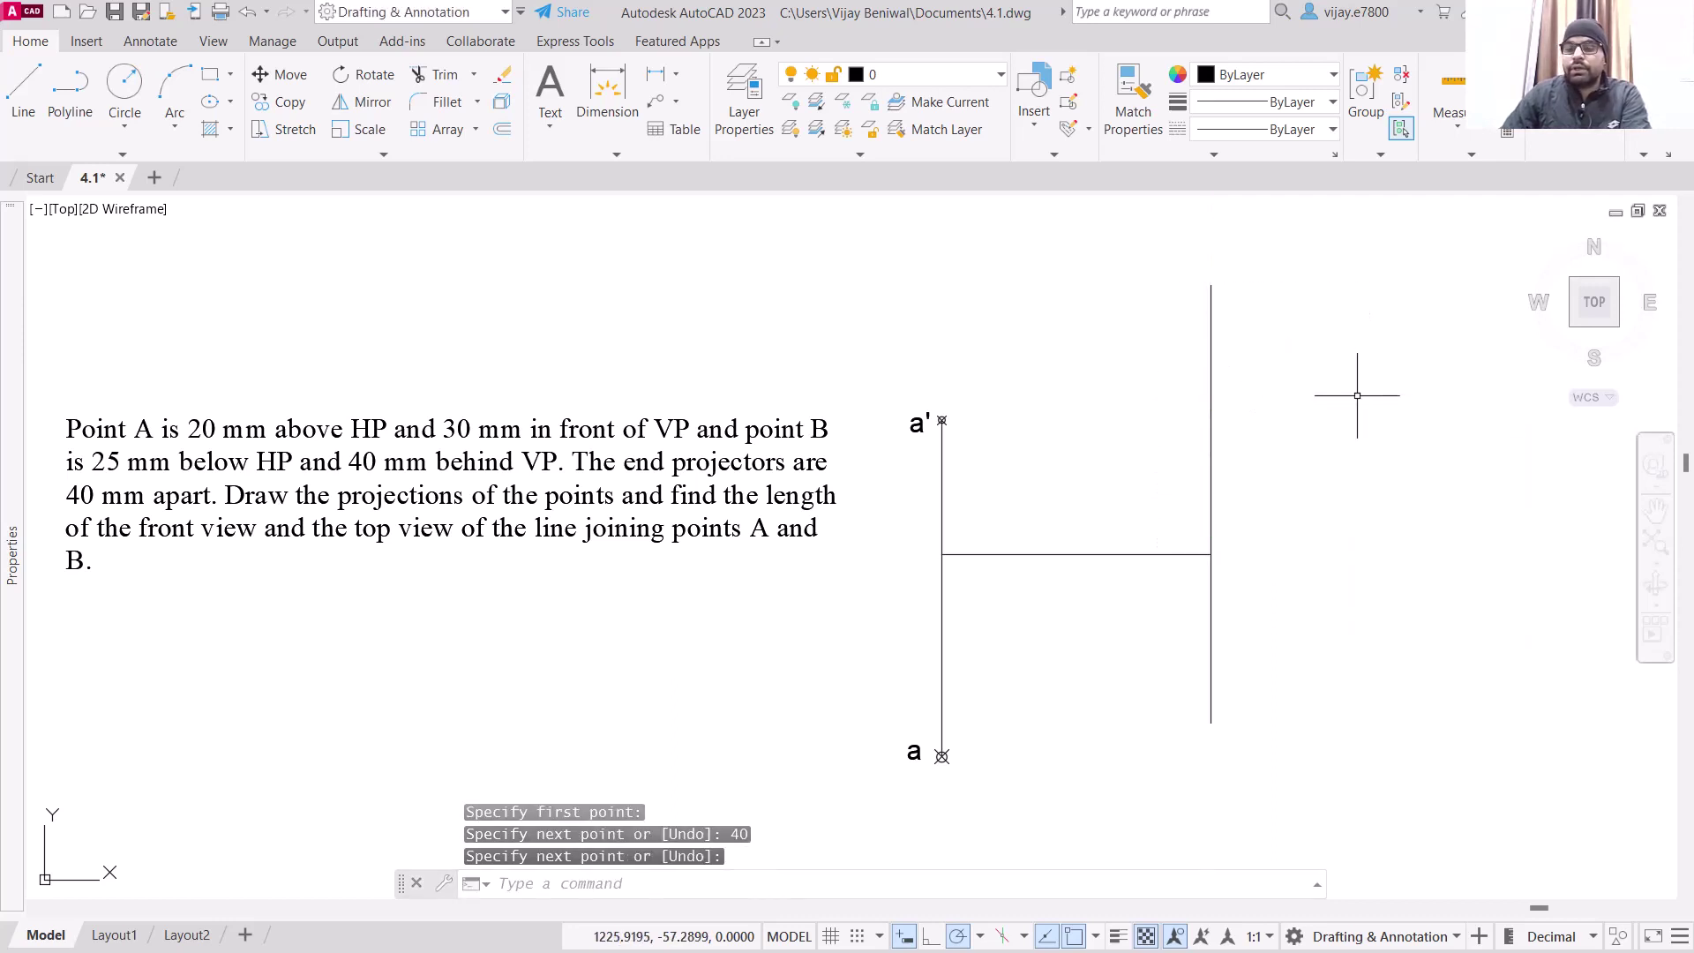
Step: Place a point at the upper end of the 40 mm vertical line
text(po)
key(Return)
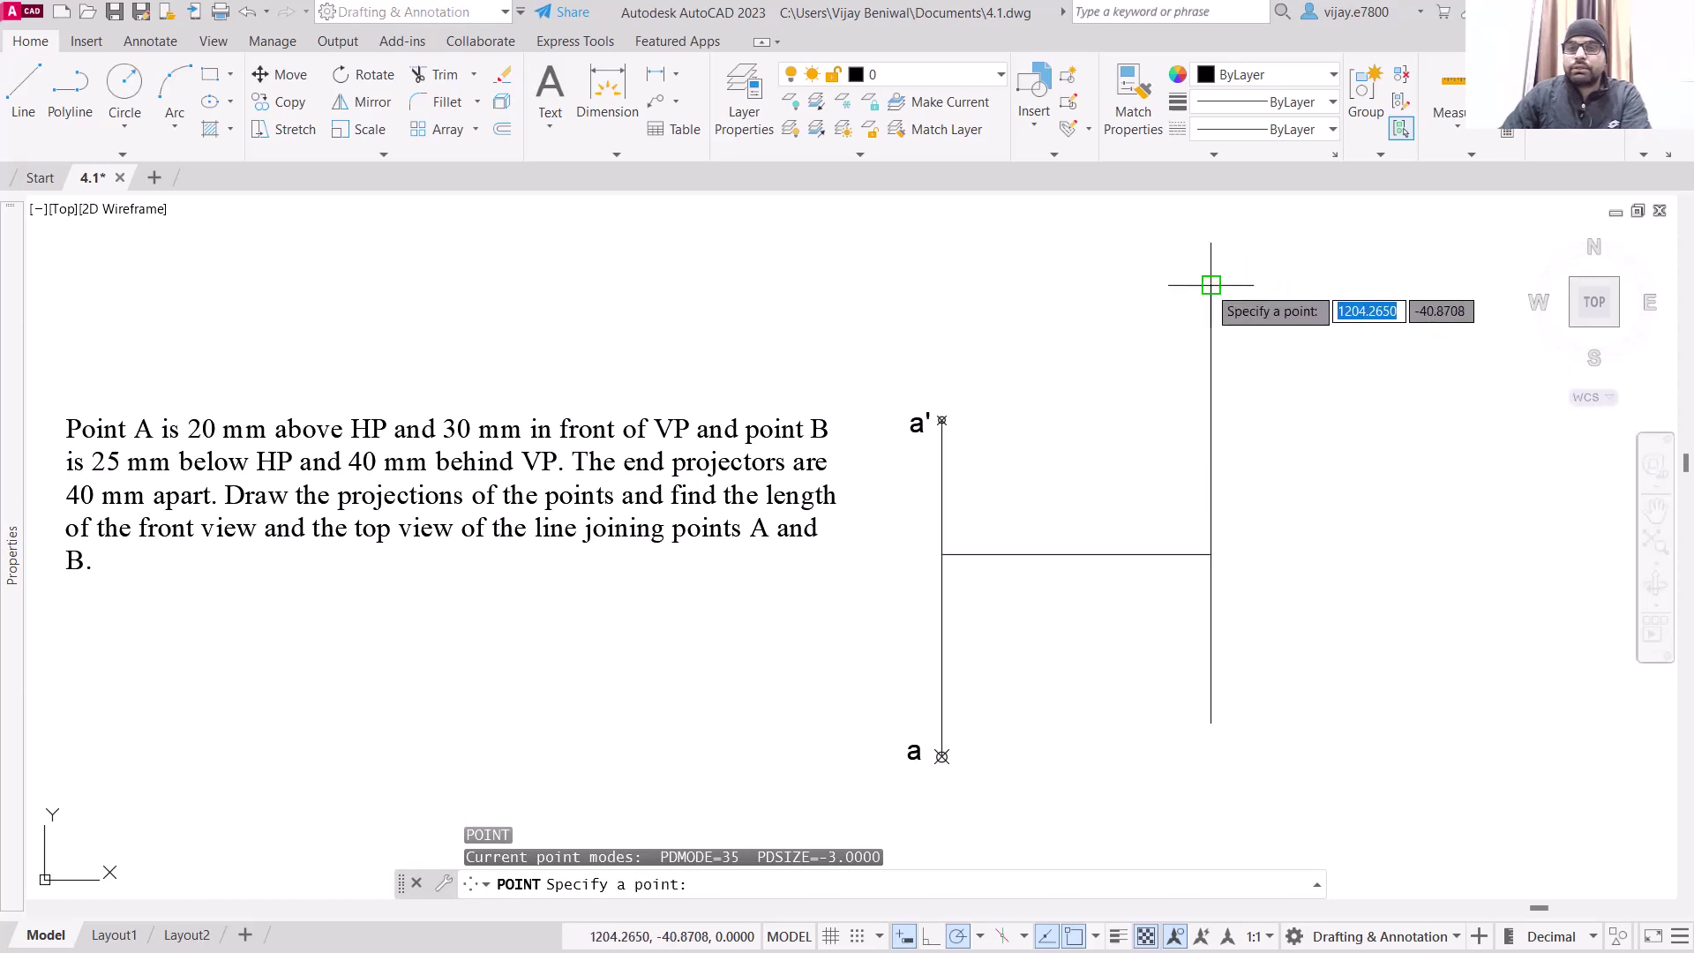
click(1211, 285)
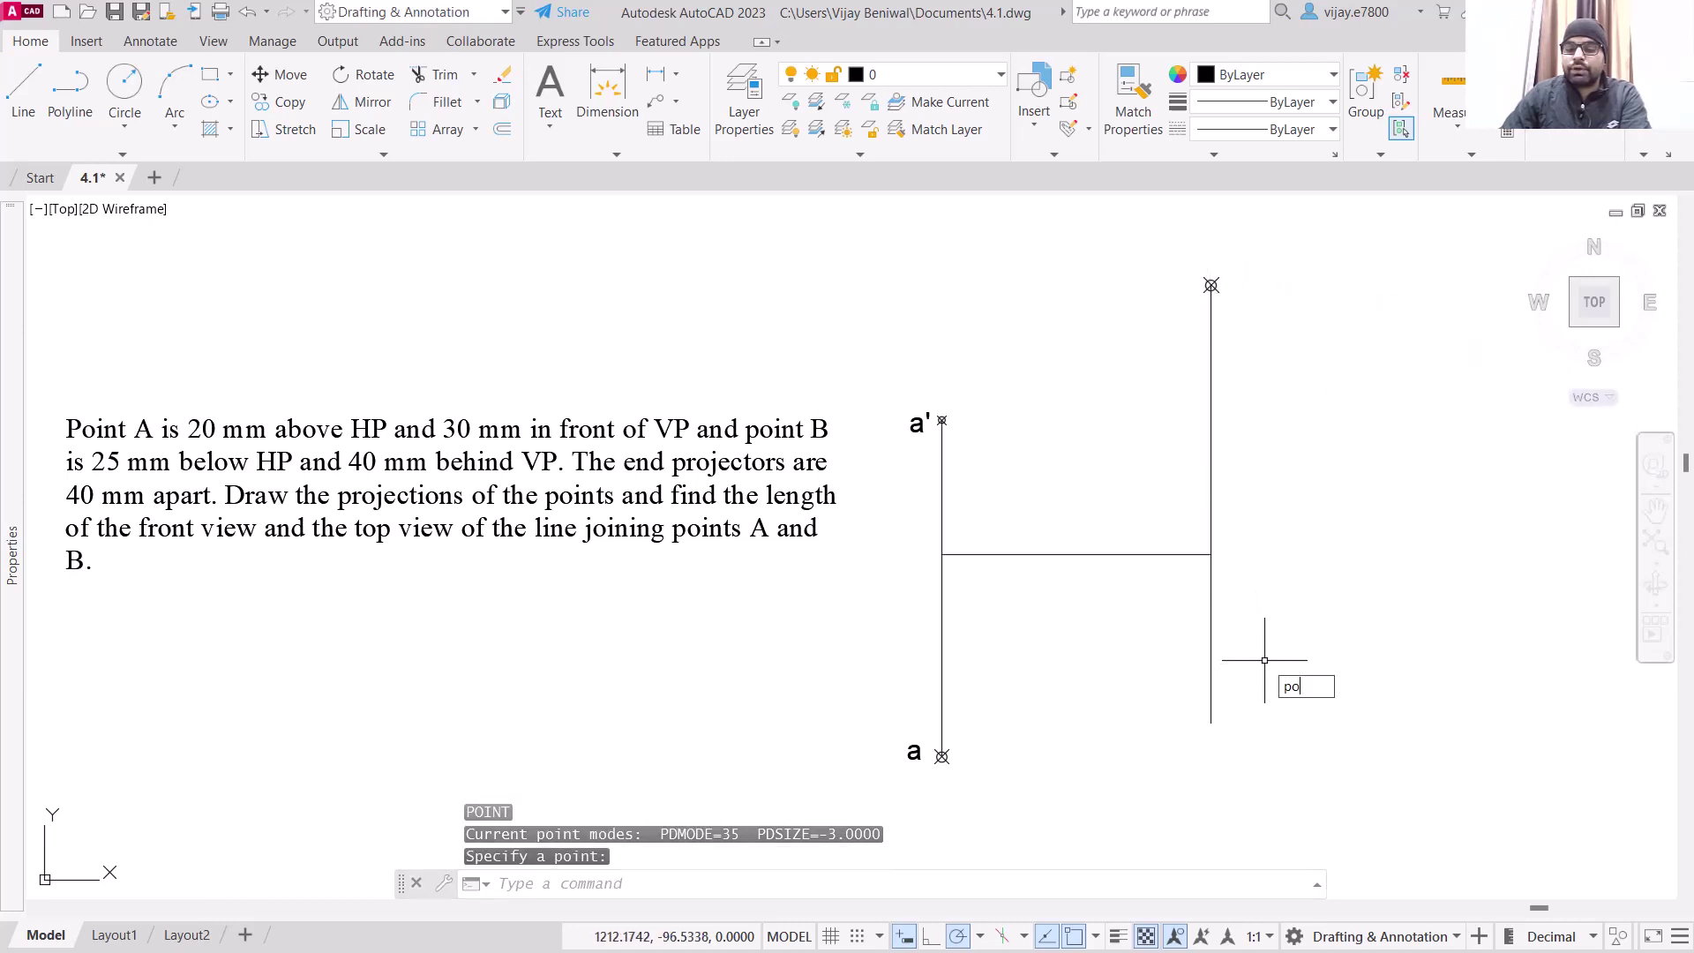
Step: Try to place a point at the lower end of the 25 mm vertical line
text(po)
key(Return)
click(1205, 723)
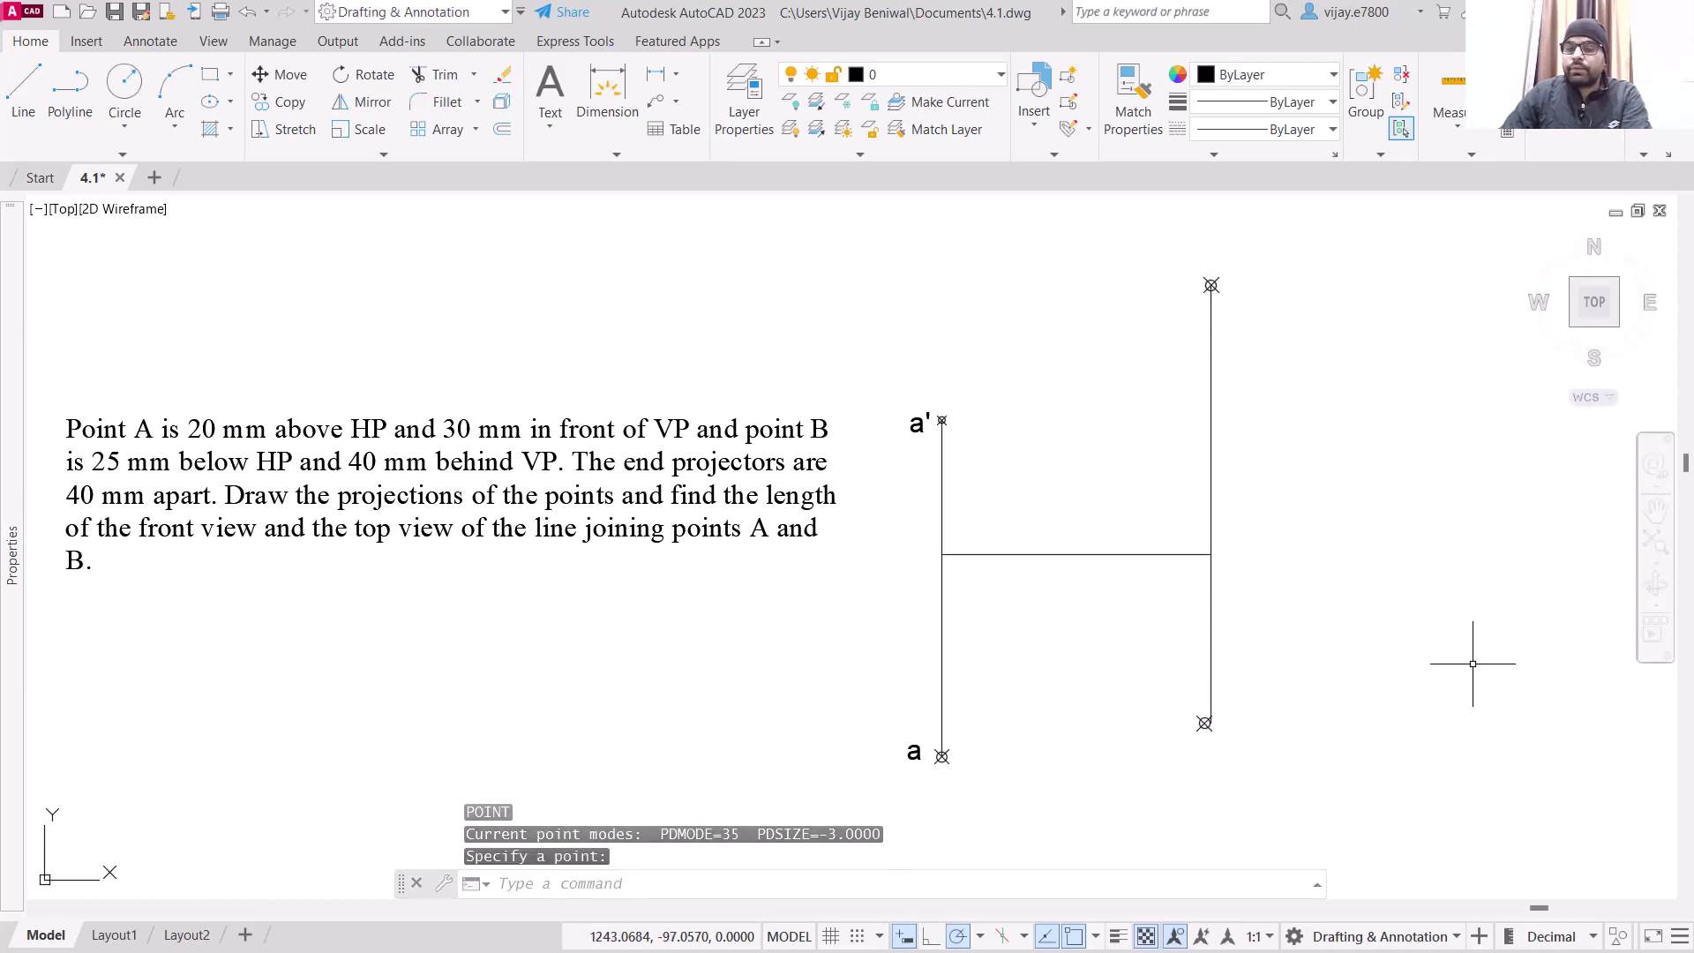
key(ctrl+z)
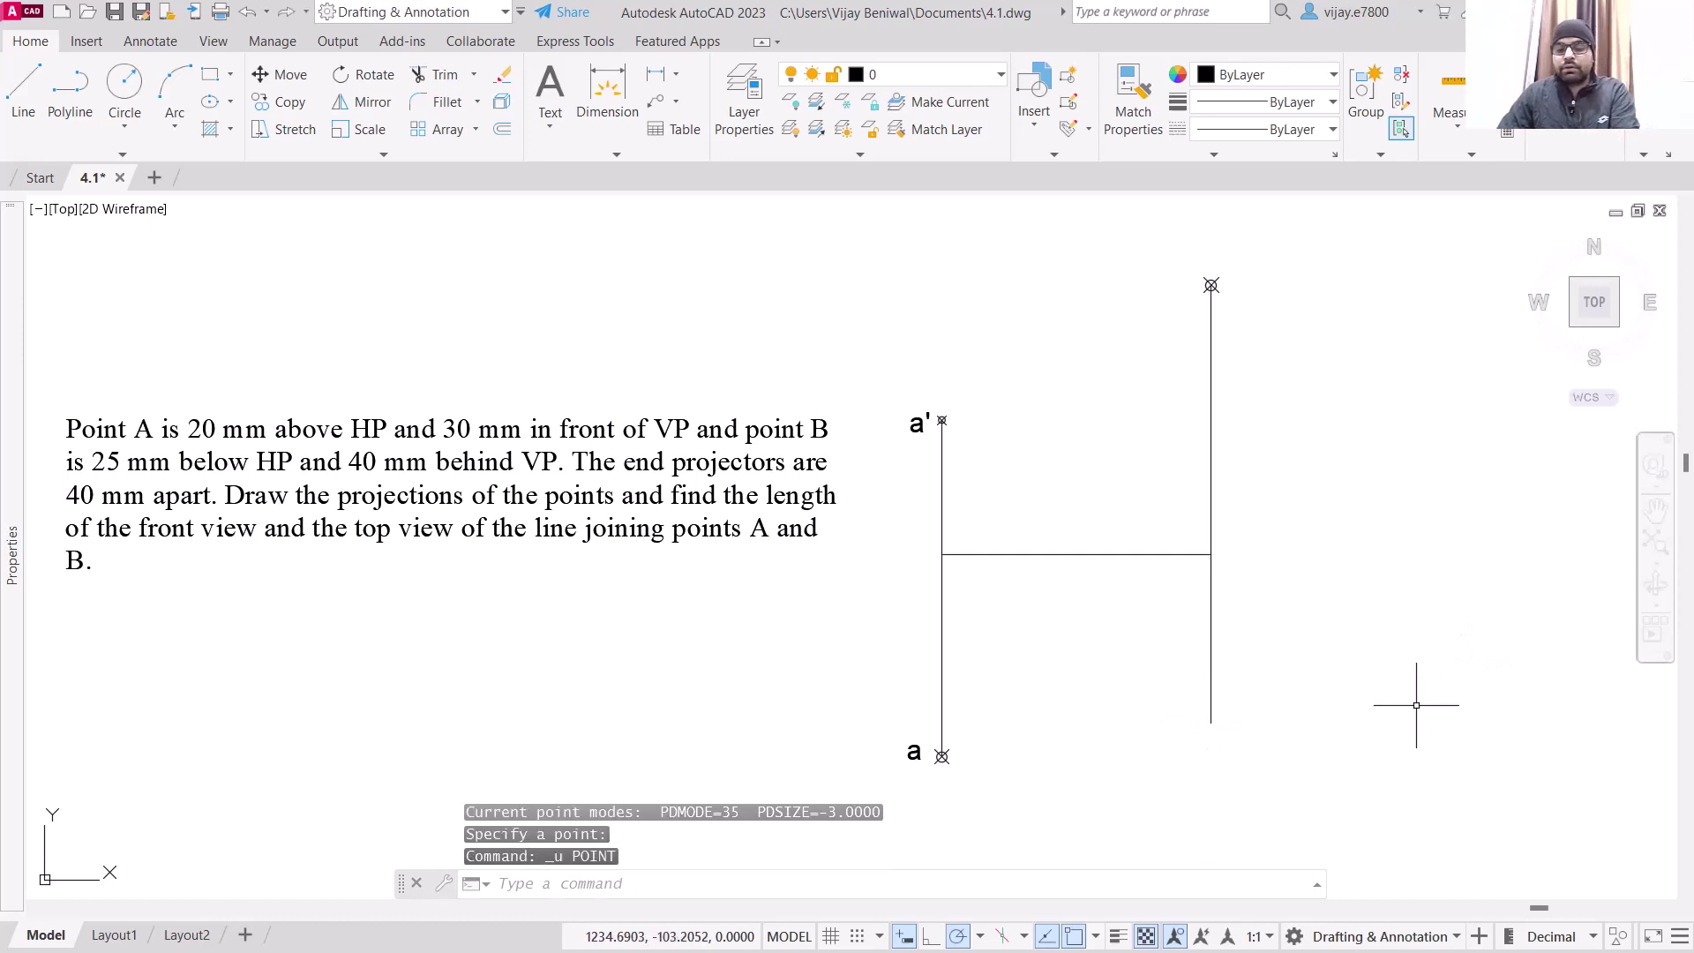
Step: Place a point exactly on the lower endpoint of the 25 mm vertical line
key(Return)
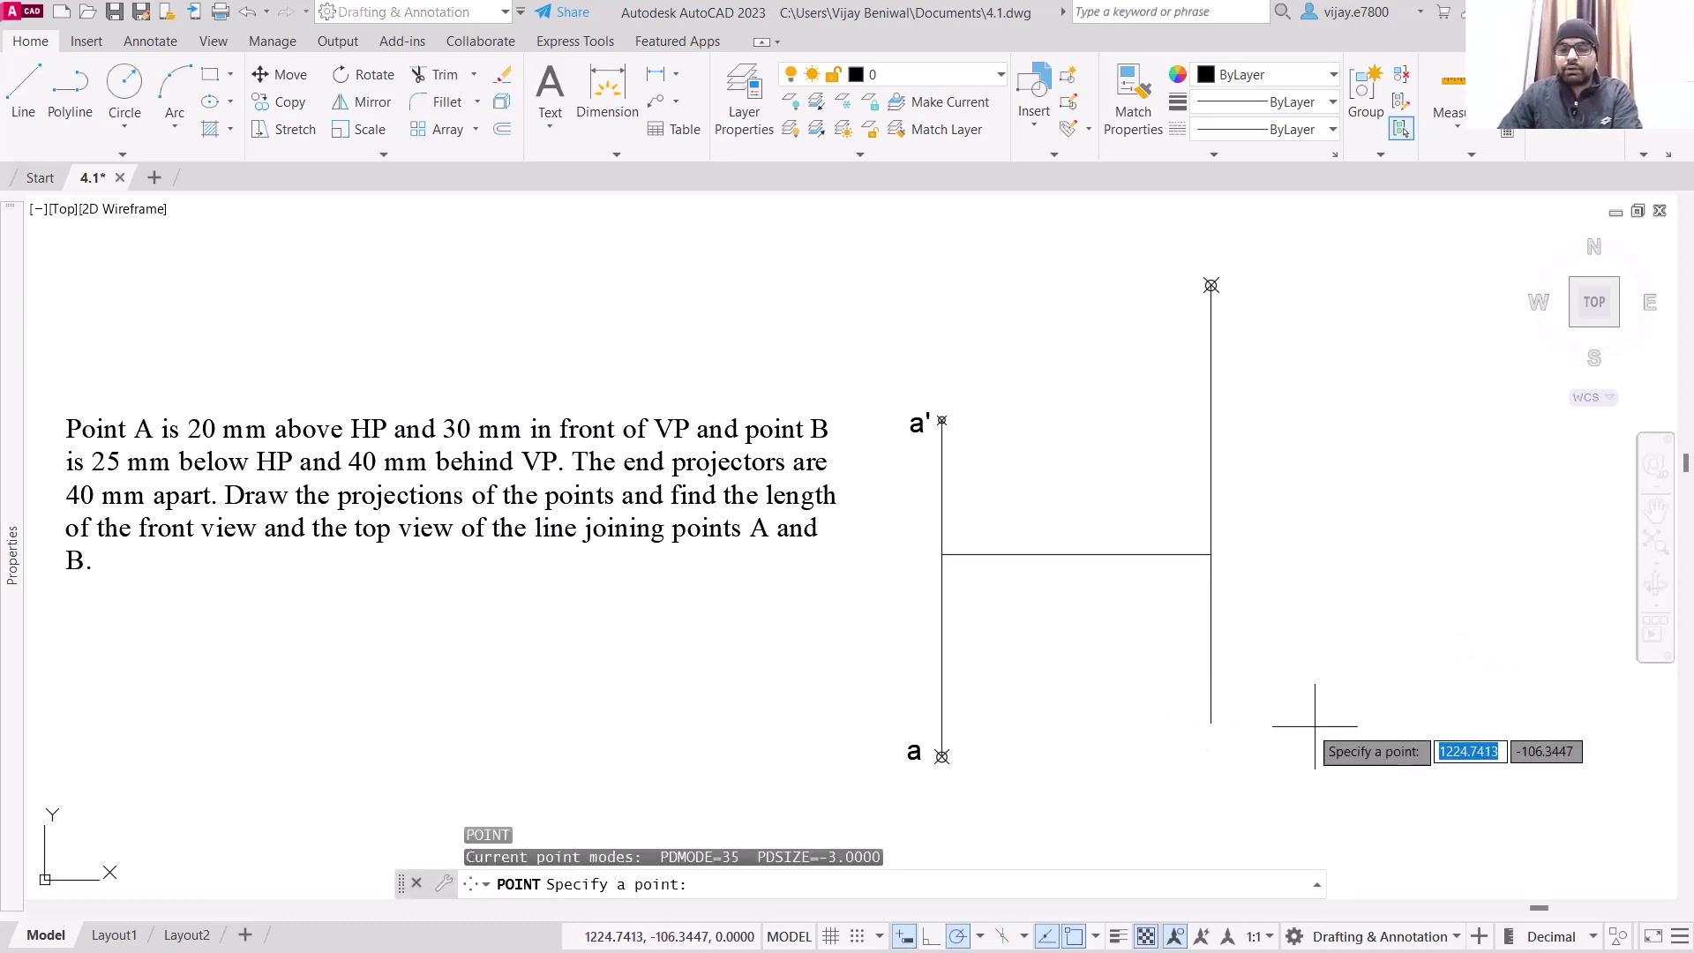
scroll(1246, 720, up, 2)
click(1191, 725)
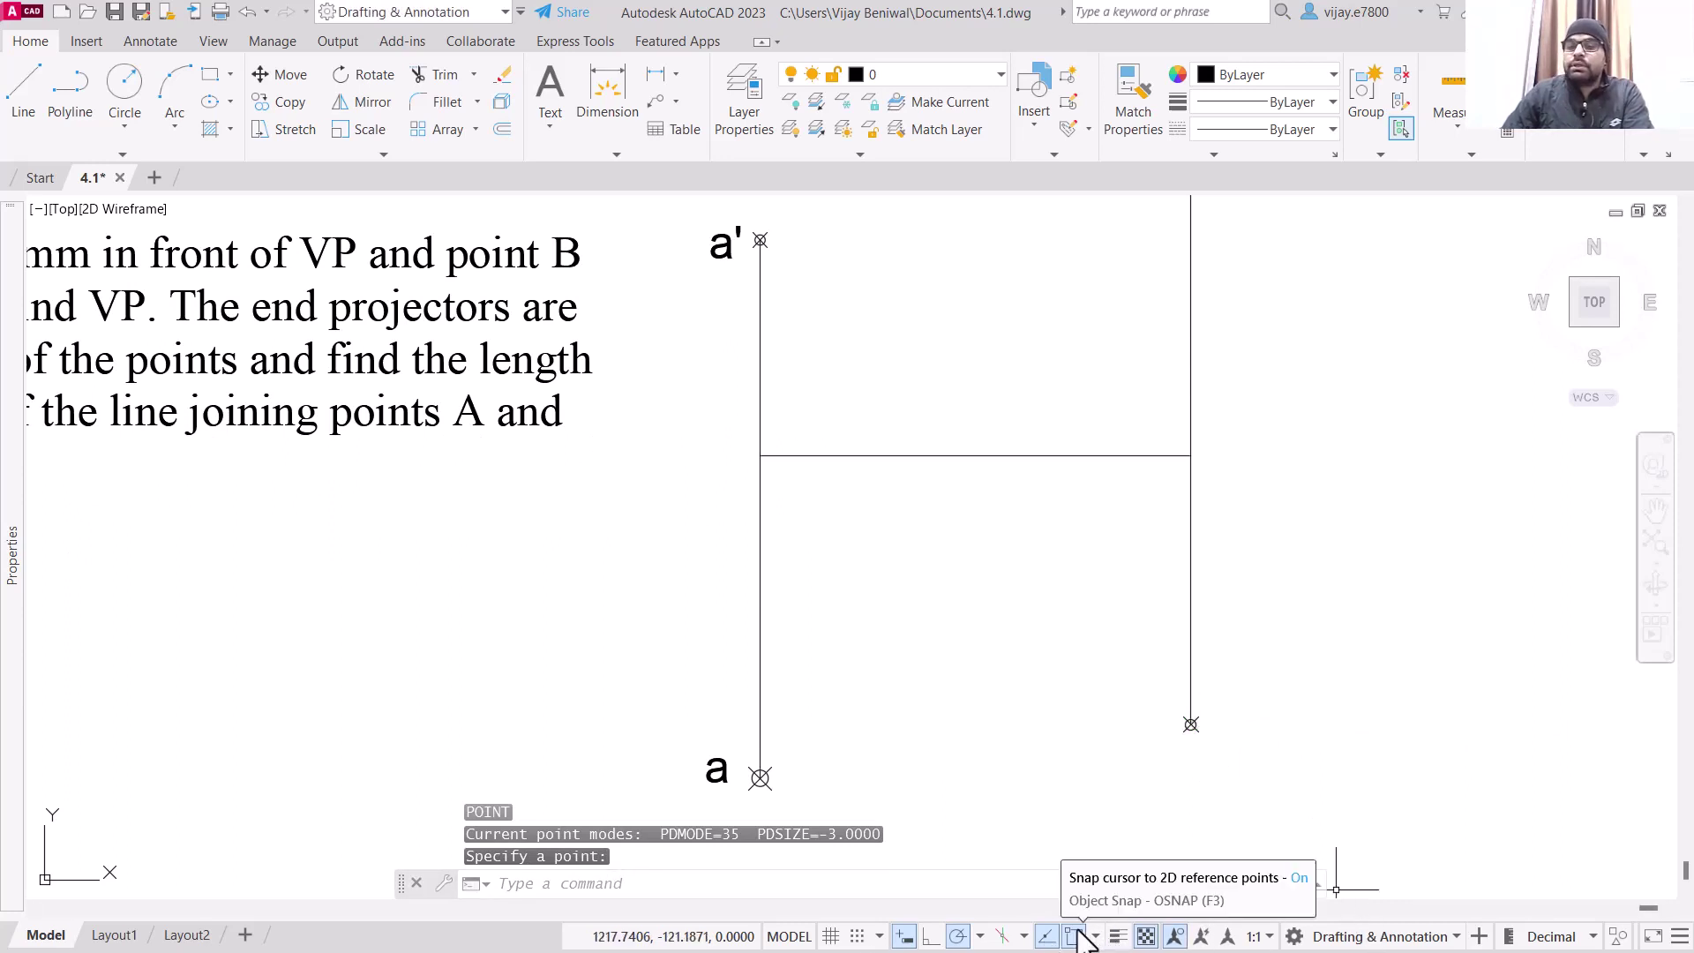
Step: Copy the a' label beside the upper end of the 40 mm vertical line and change its text to b
scroll(1087, 622, down, 1)
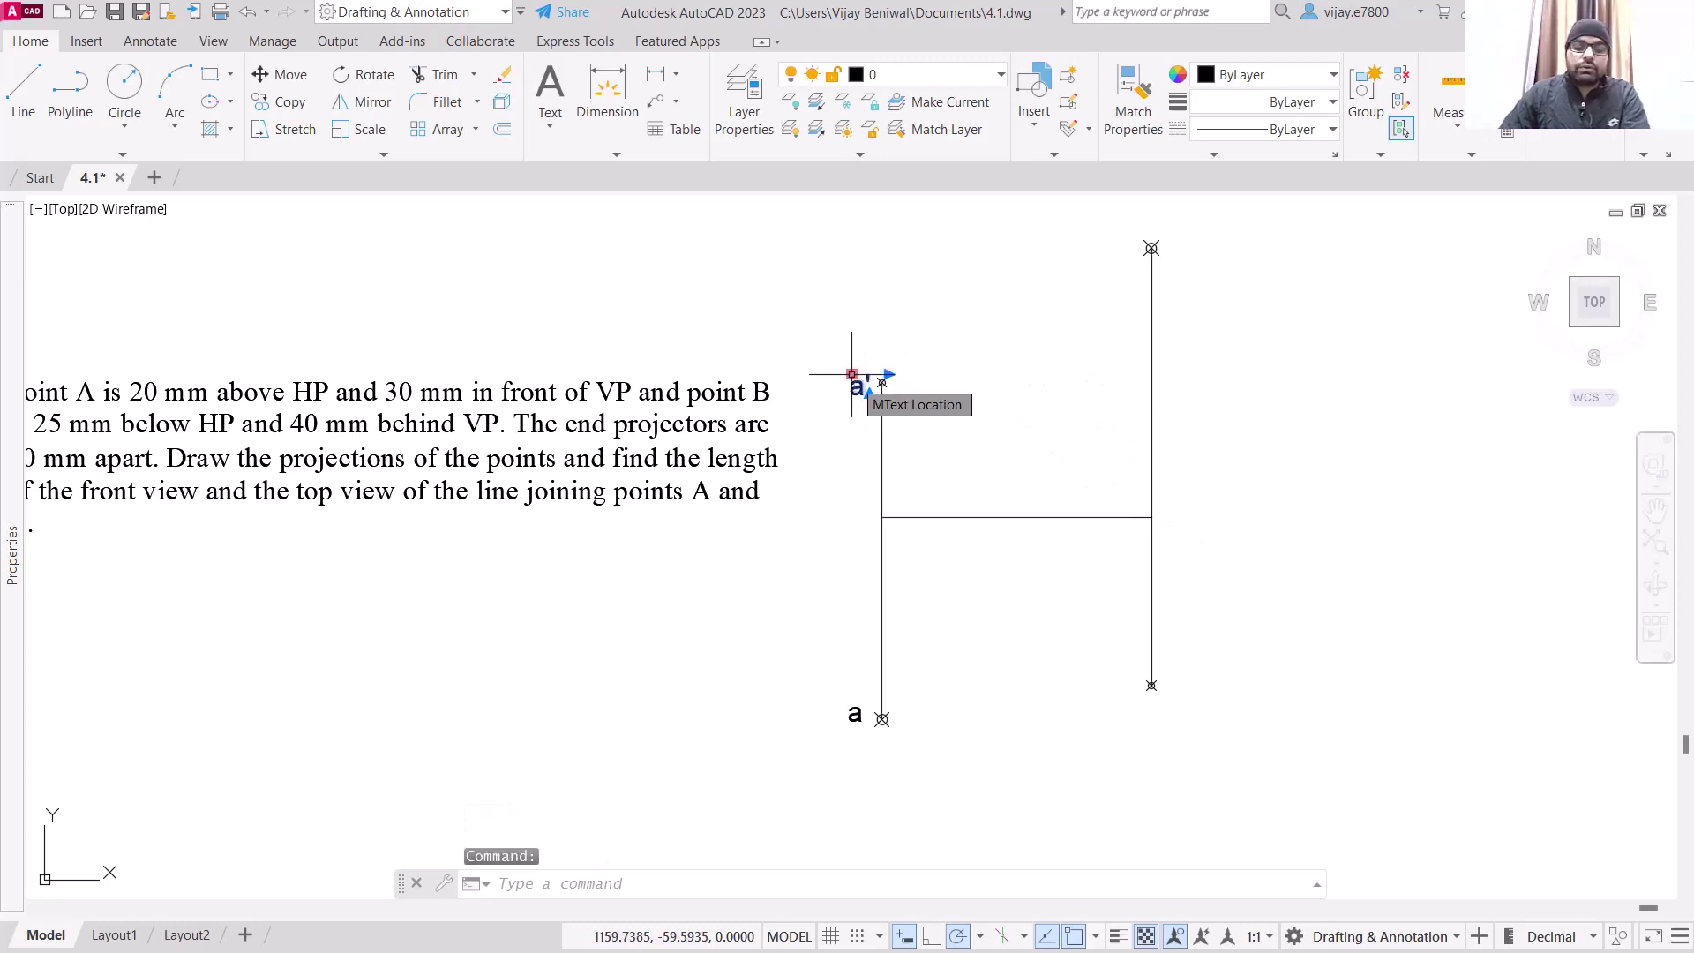
key(ctrl+c)
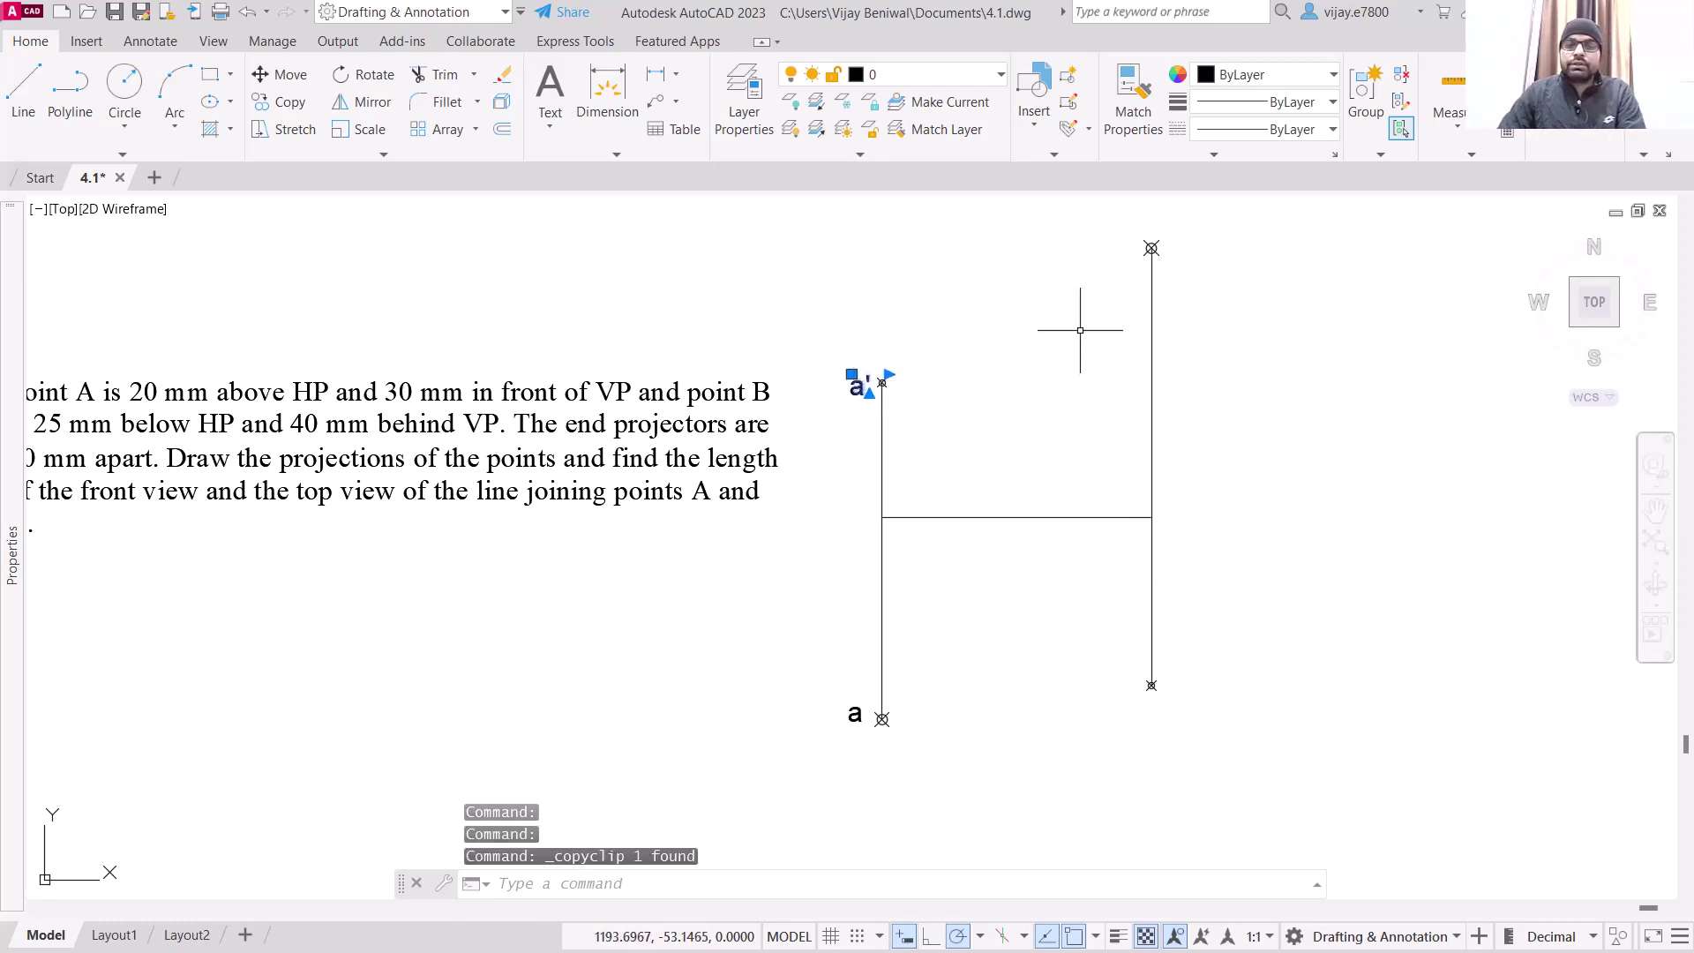
click(1119, 241)
key(ctrl+v)
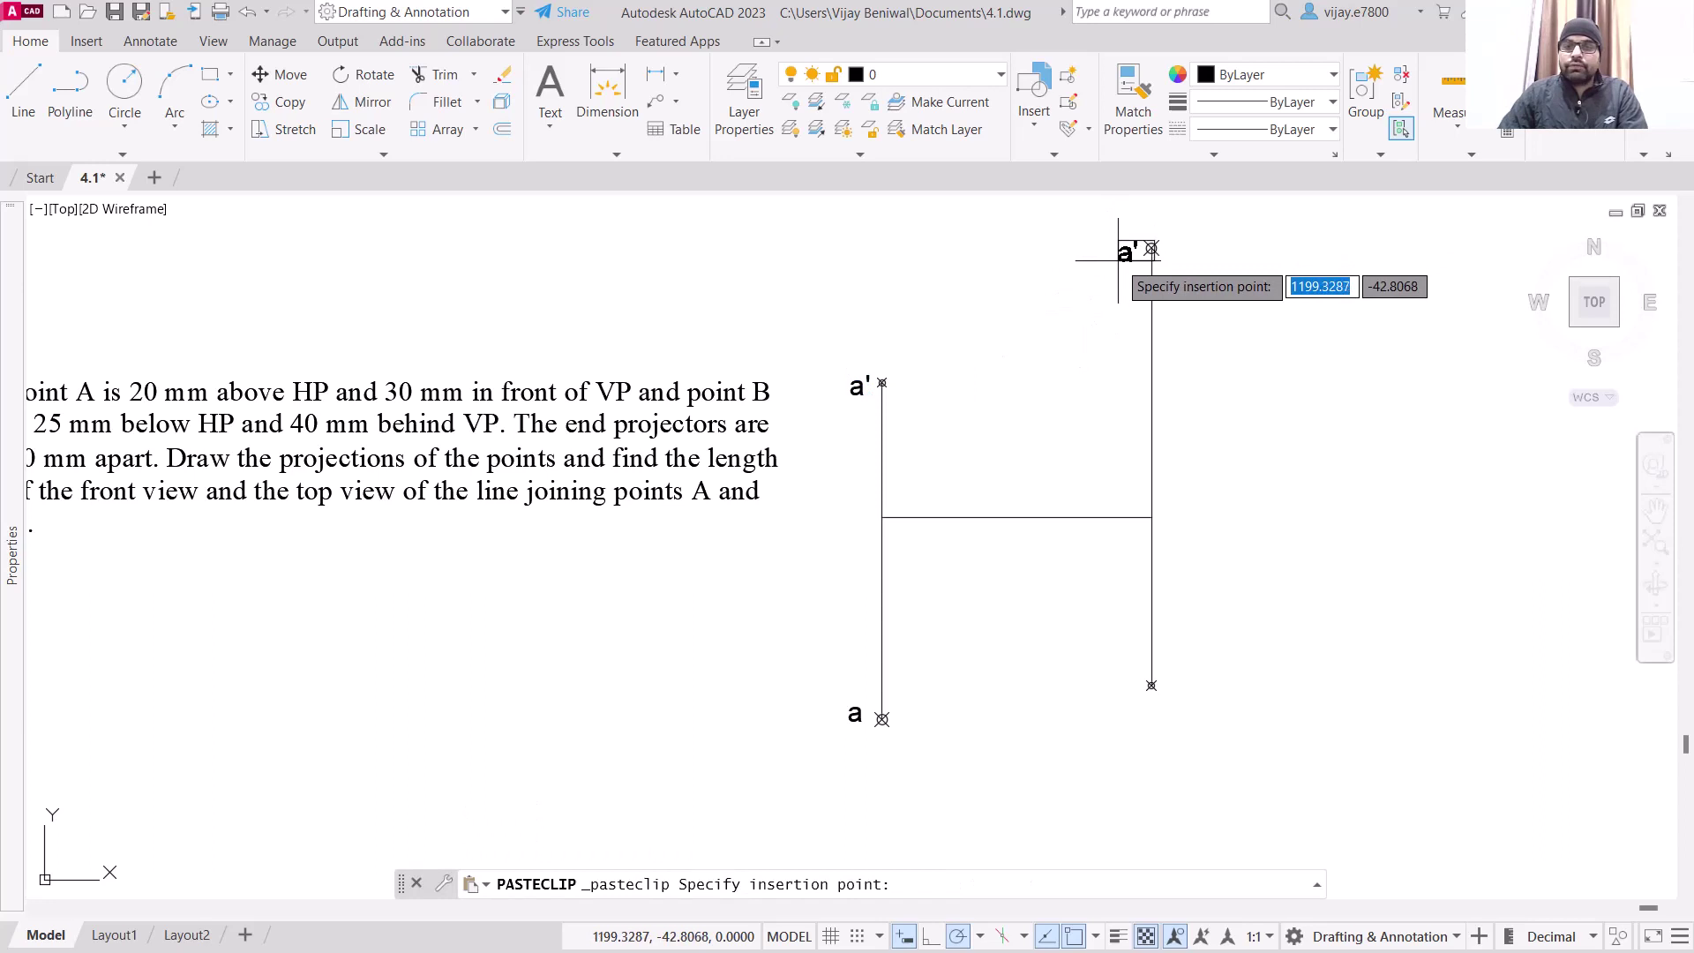
click(1123, 255)
double_click(1121, 256)
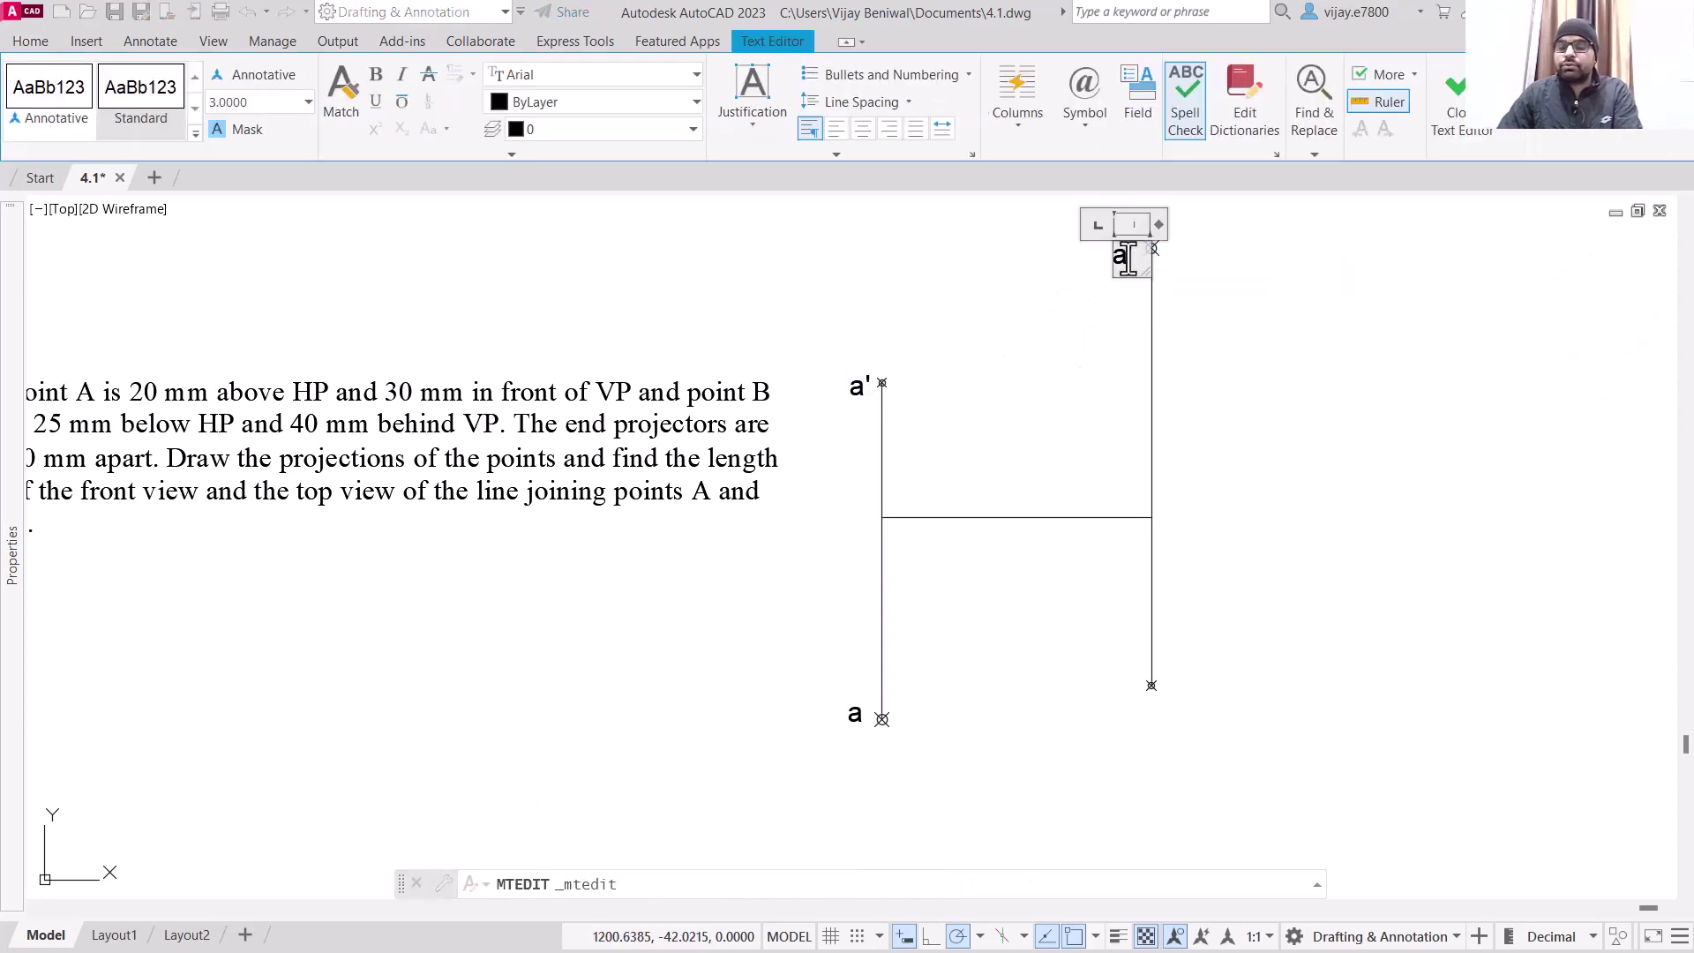
double_click(1129, 261)
text(b)
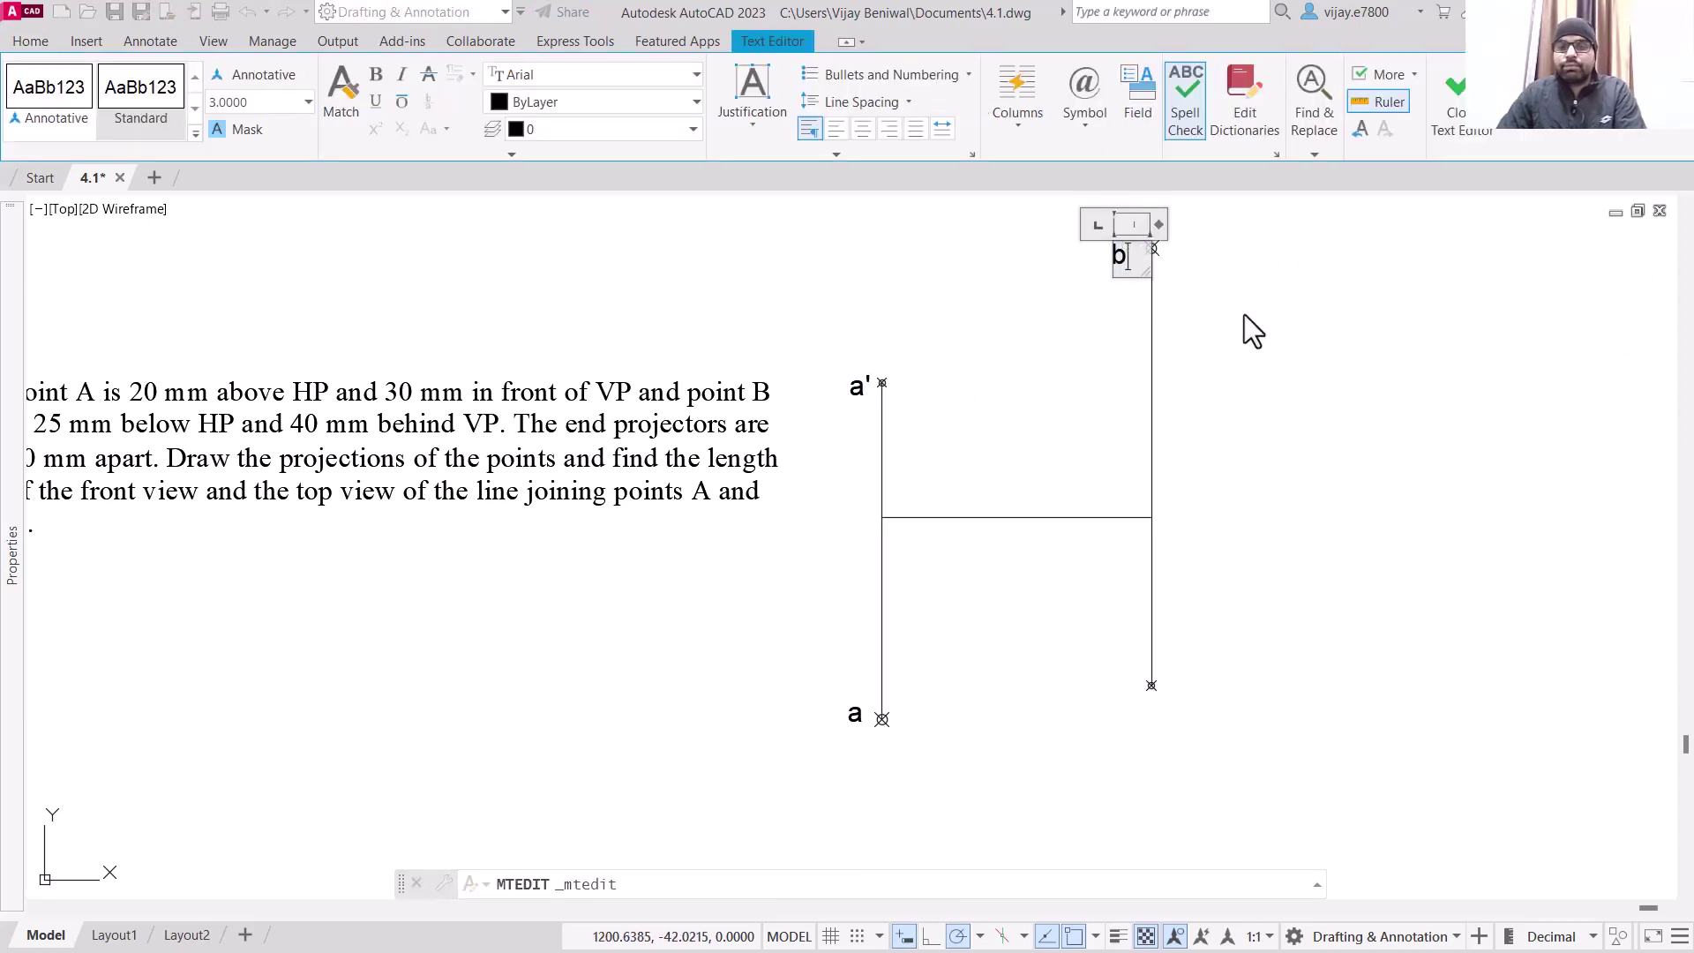
click(1293, 345)
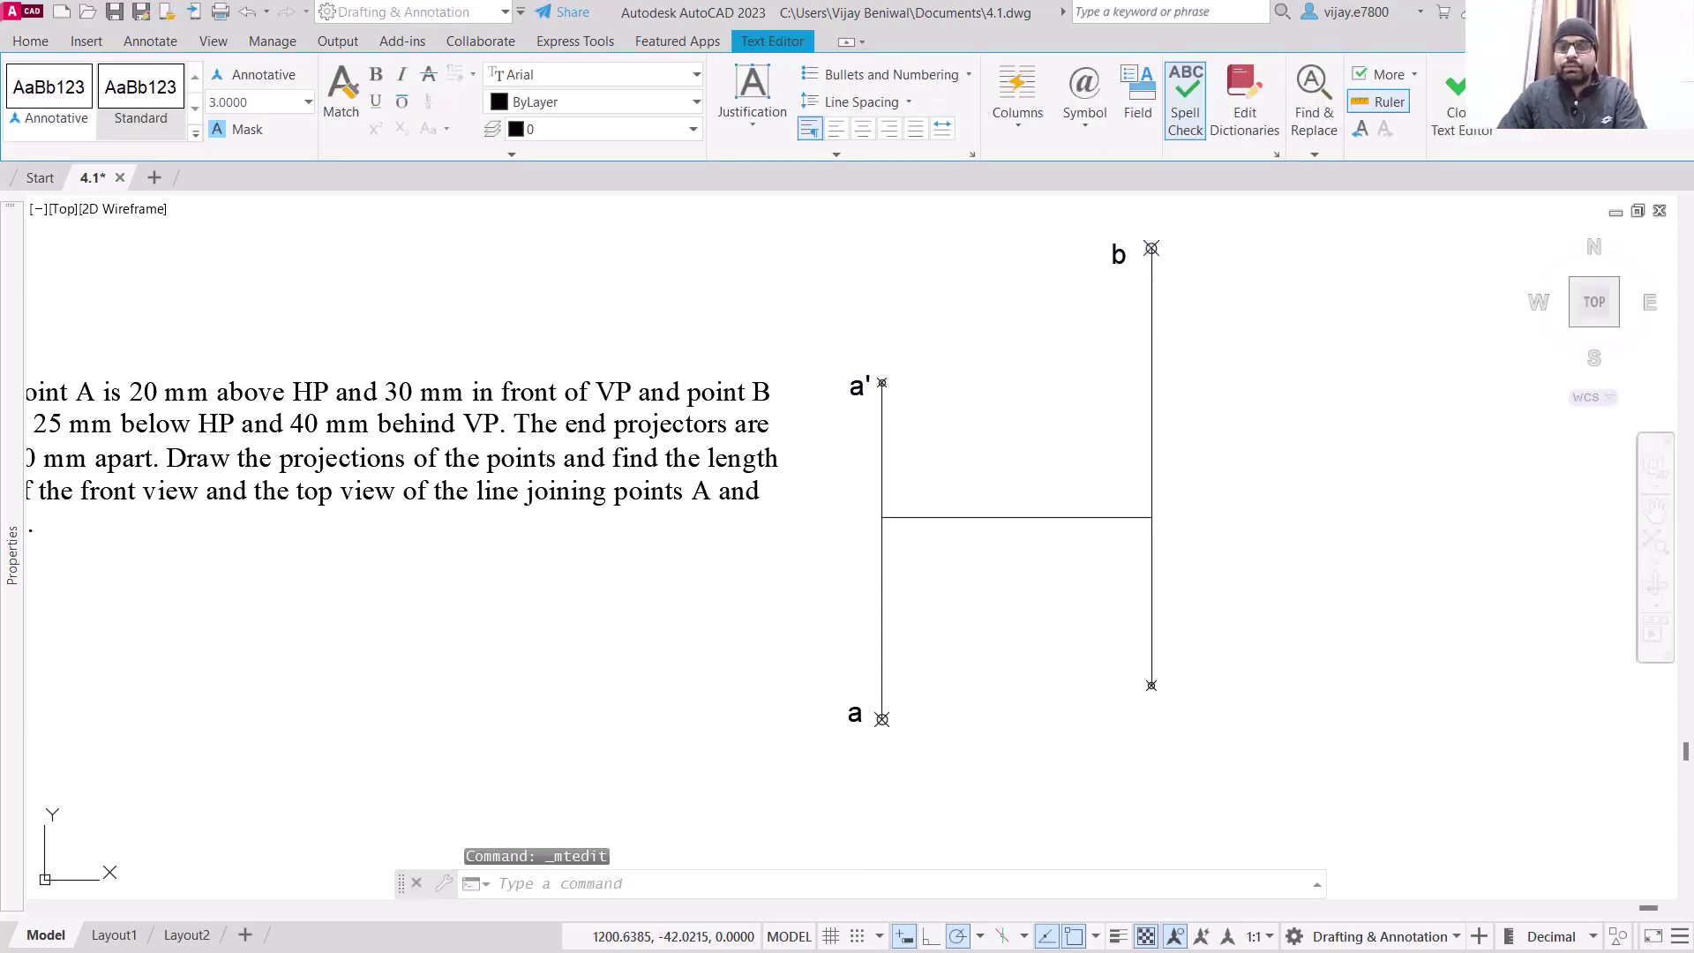
Step: Move the b label to the right side of its point, clear of the vertical line
click(1119, 254)
click(1113, 244)
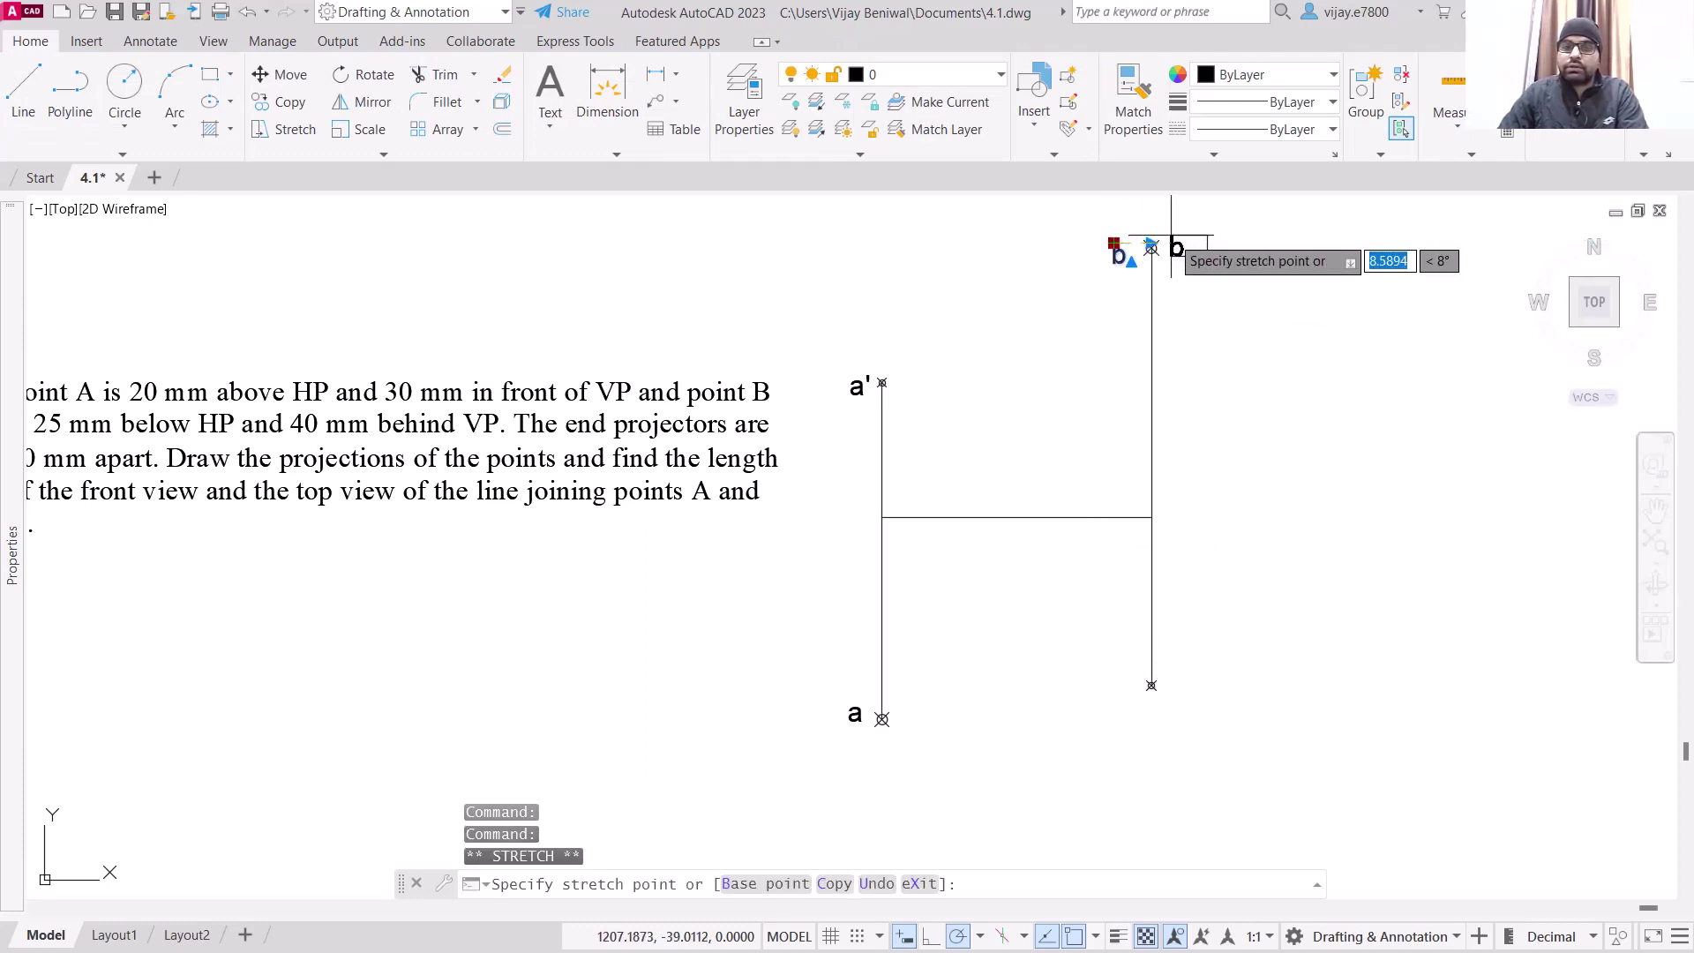
click(1169, 230)
key(Escape)
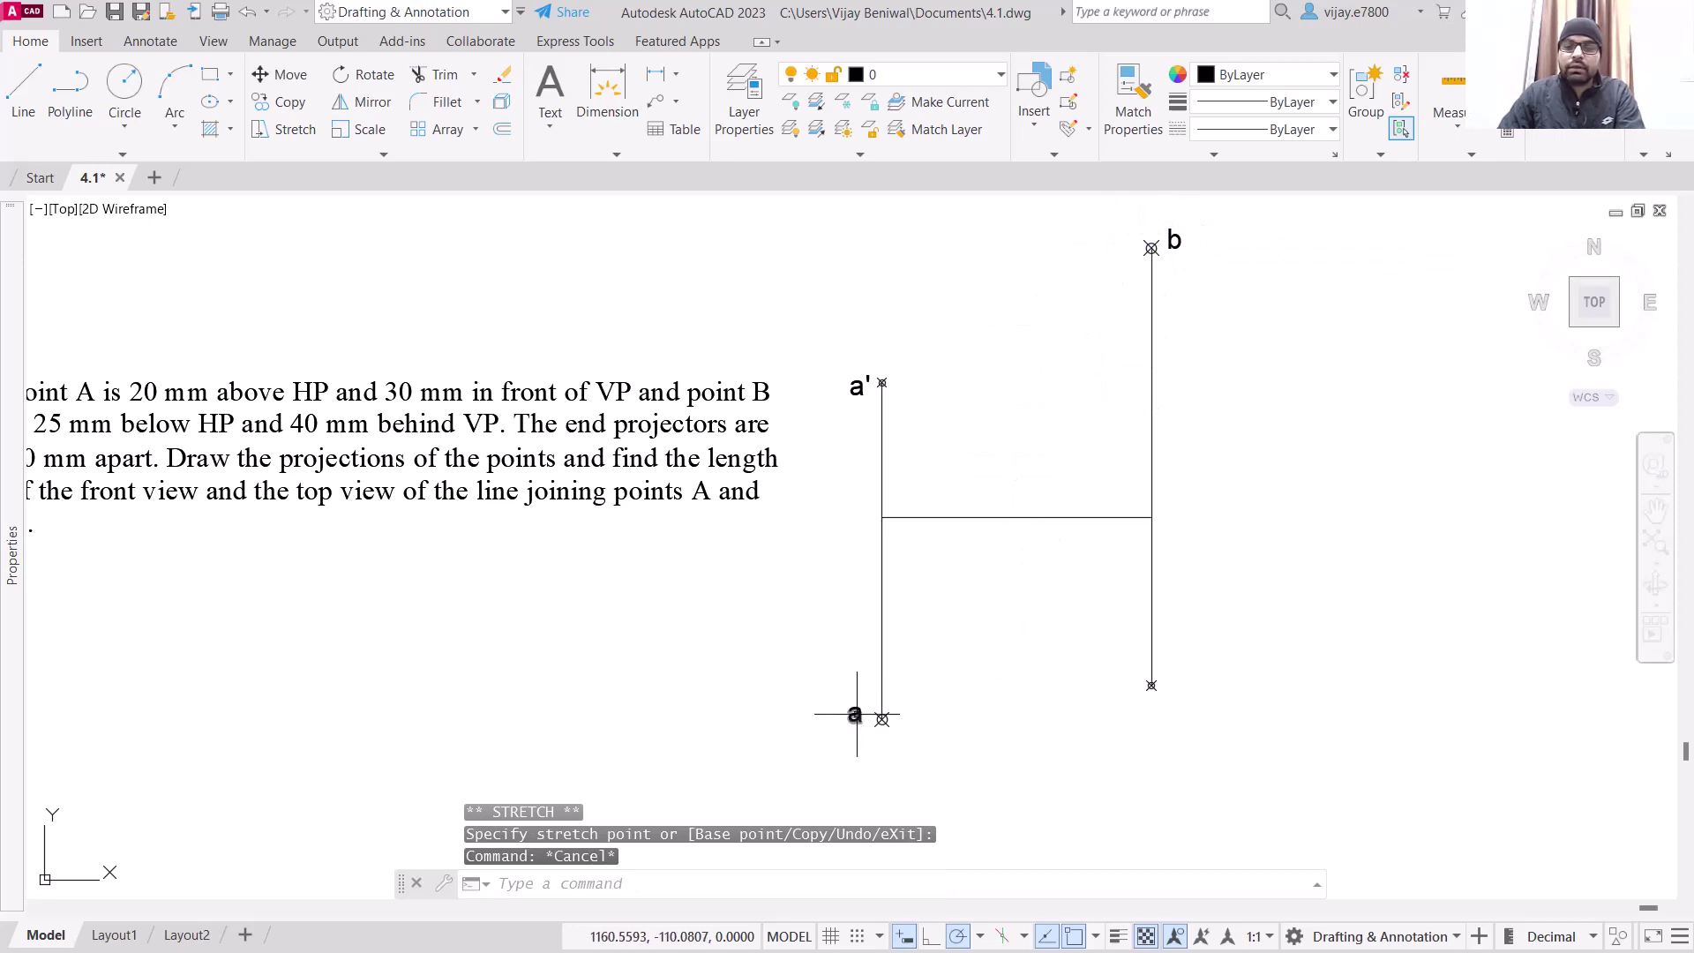
Step: Copy the a label to the right of the lower endpoint of the 25 mm vertical line and change its text to b'
click(857, 713)
key(ctrl+c)
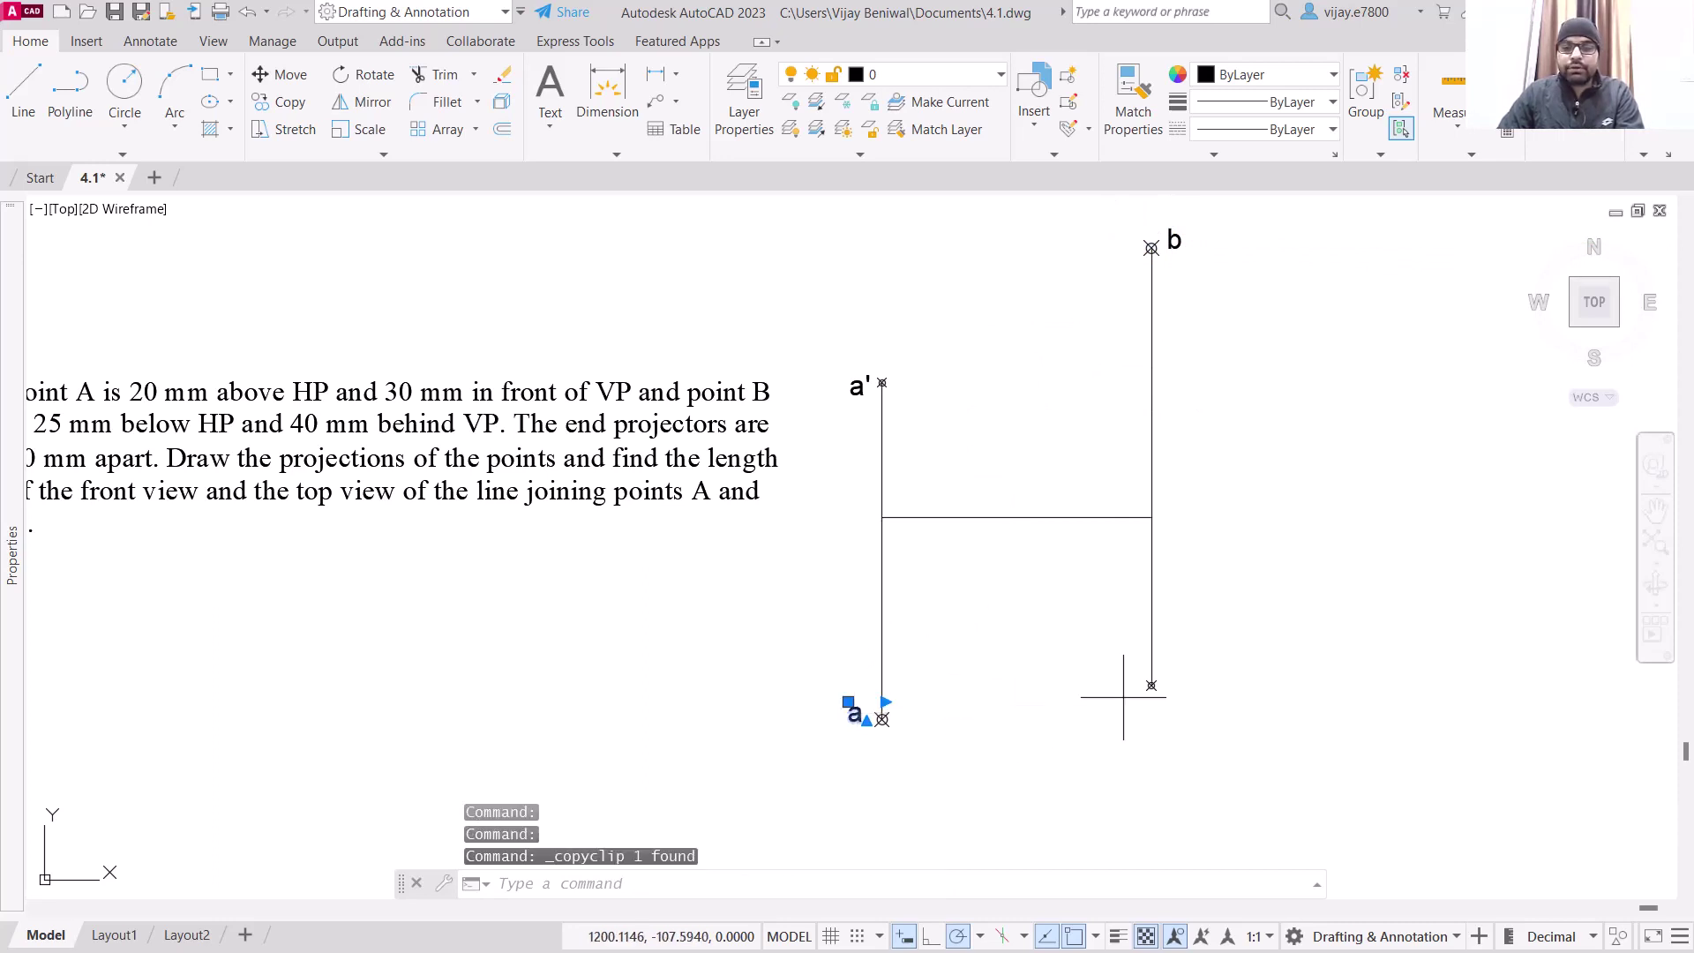
key(ctrl+v)
click(1165, 697)
click(1174, 688)
double_click(1172, 689)
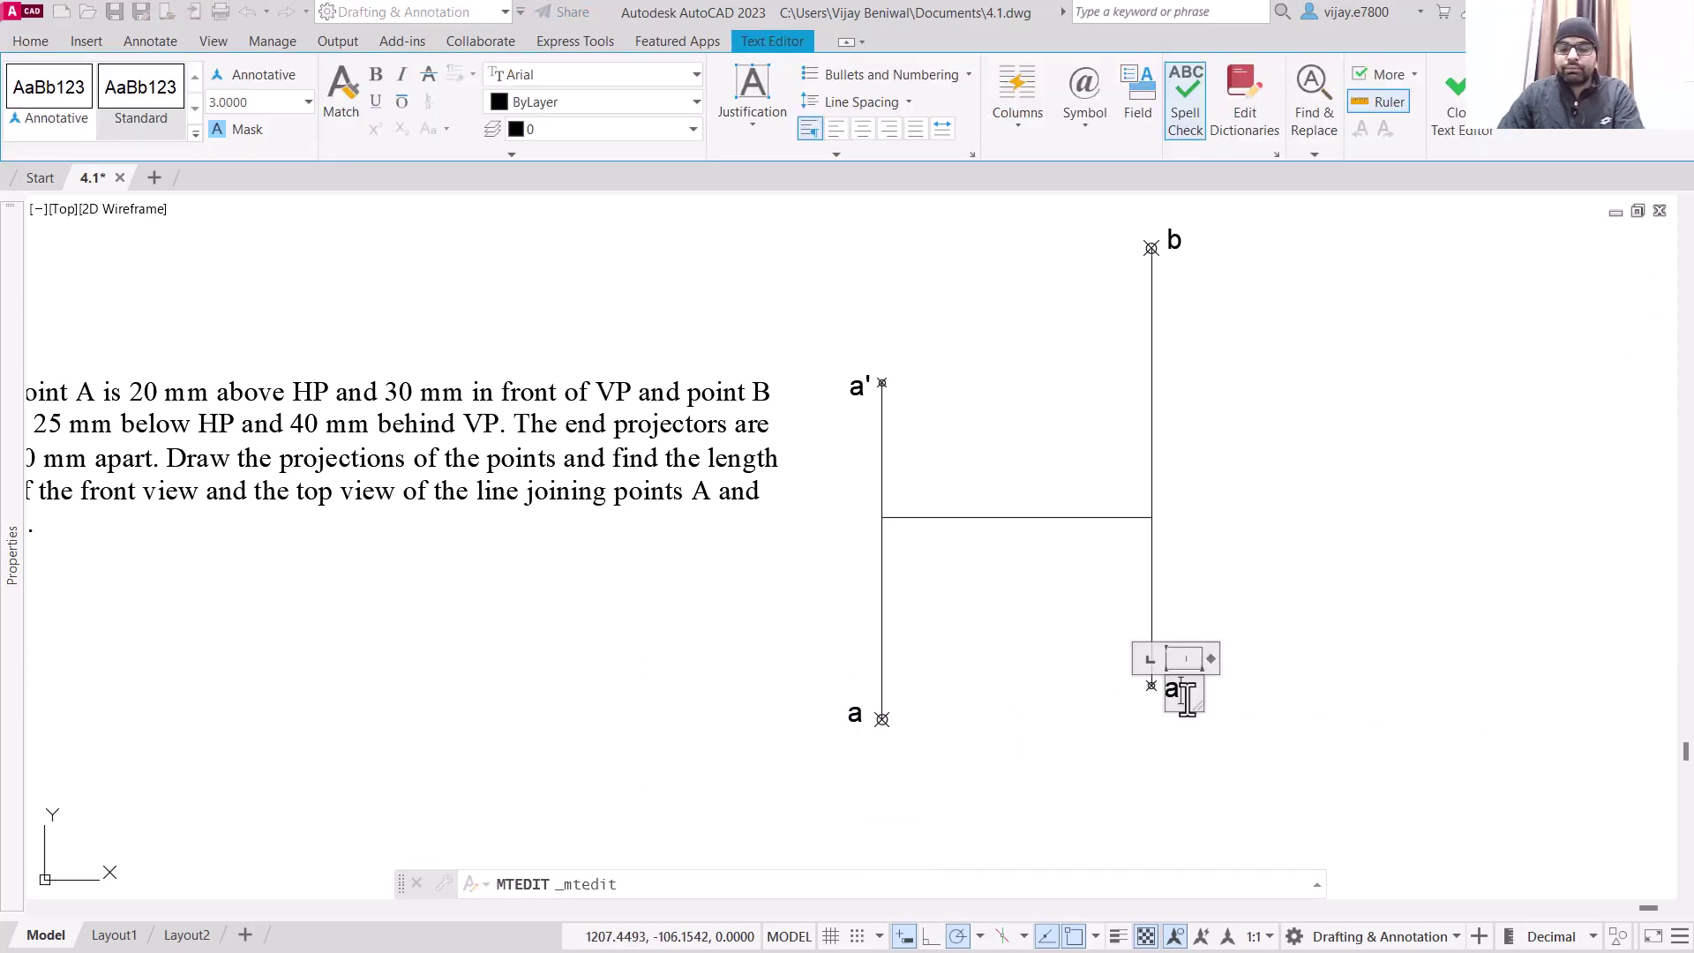
text(b)
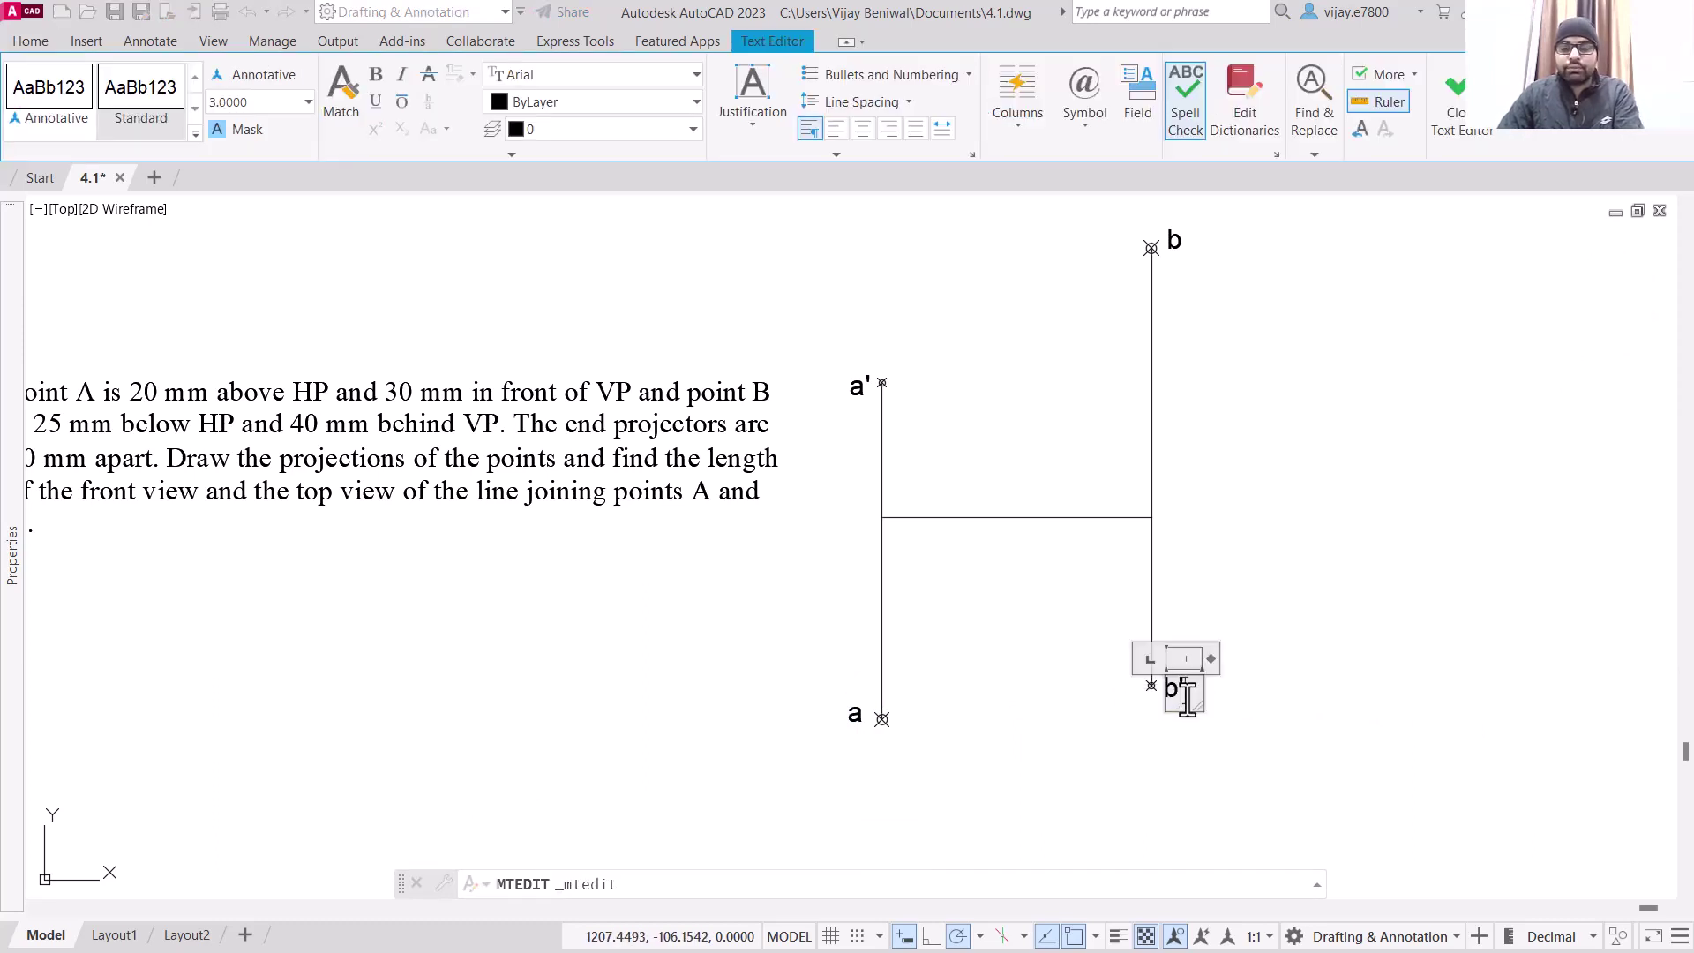
click(1368, 565)
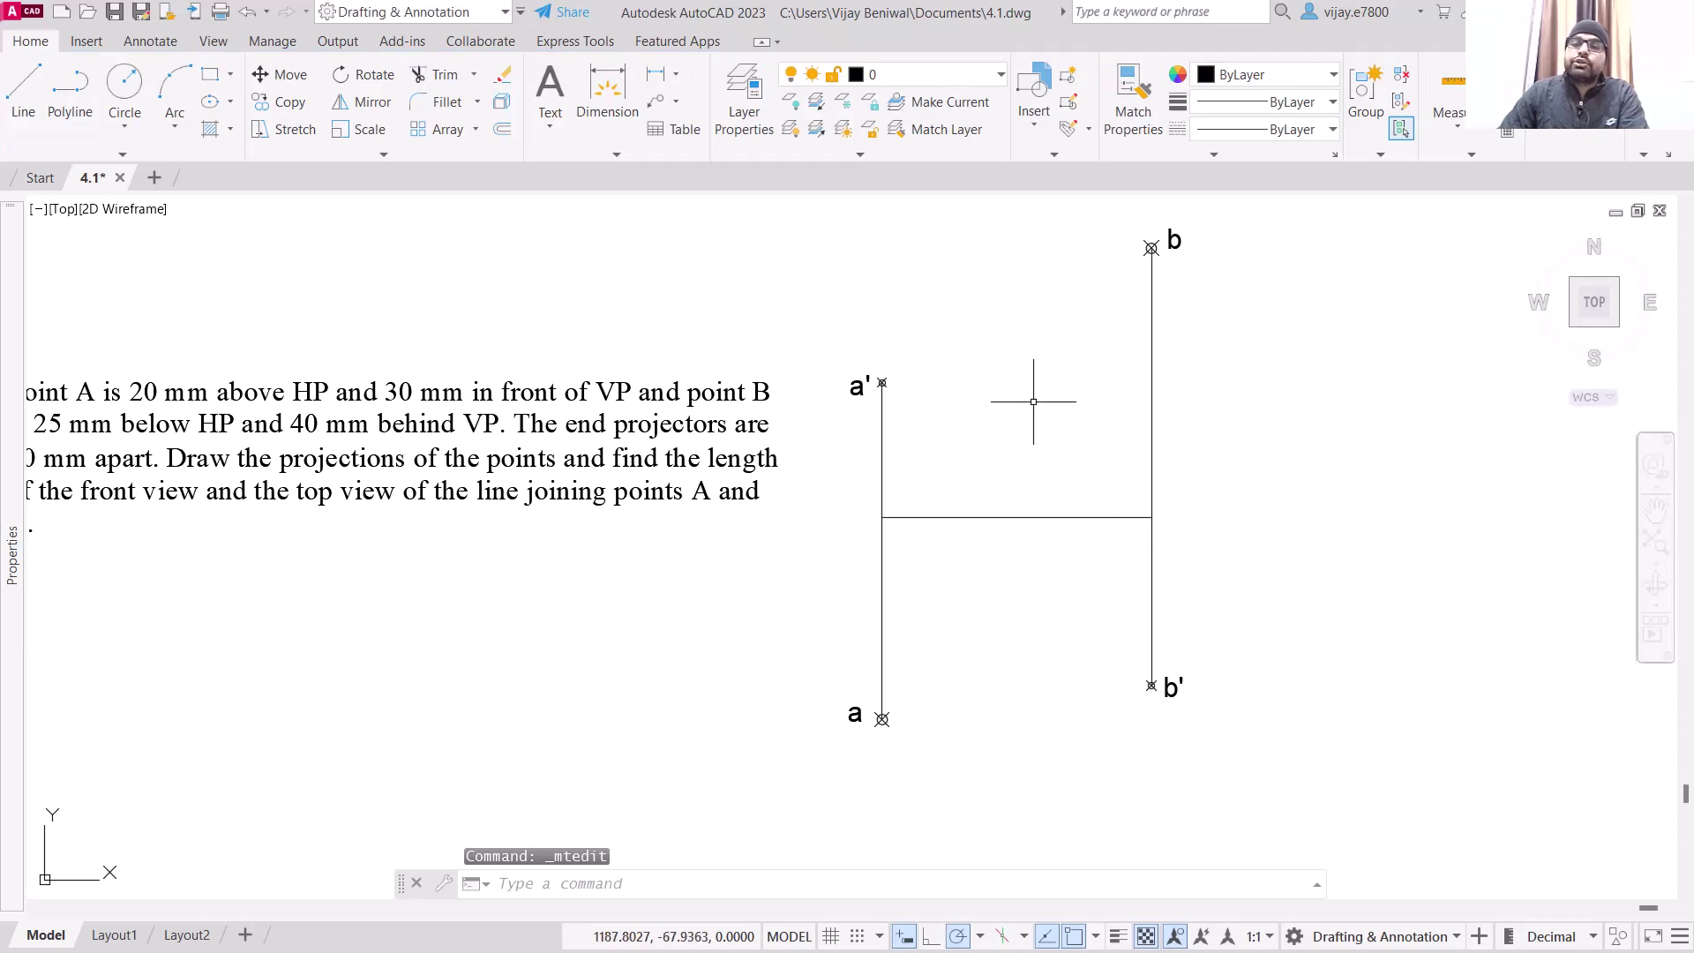
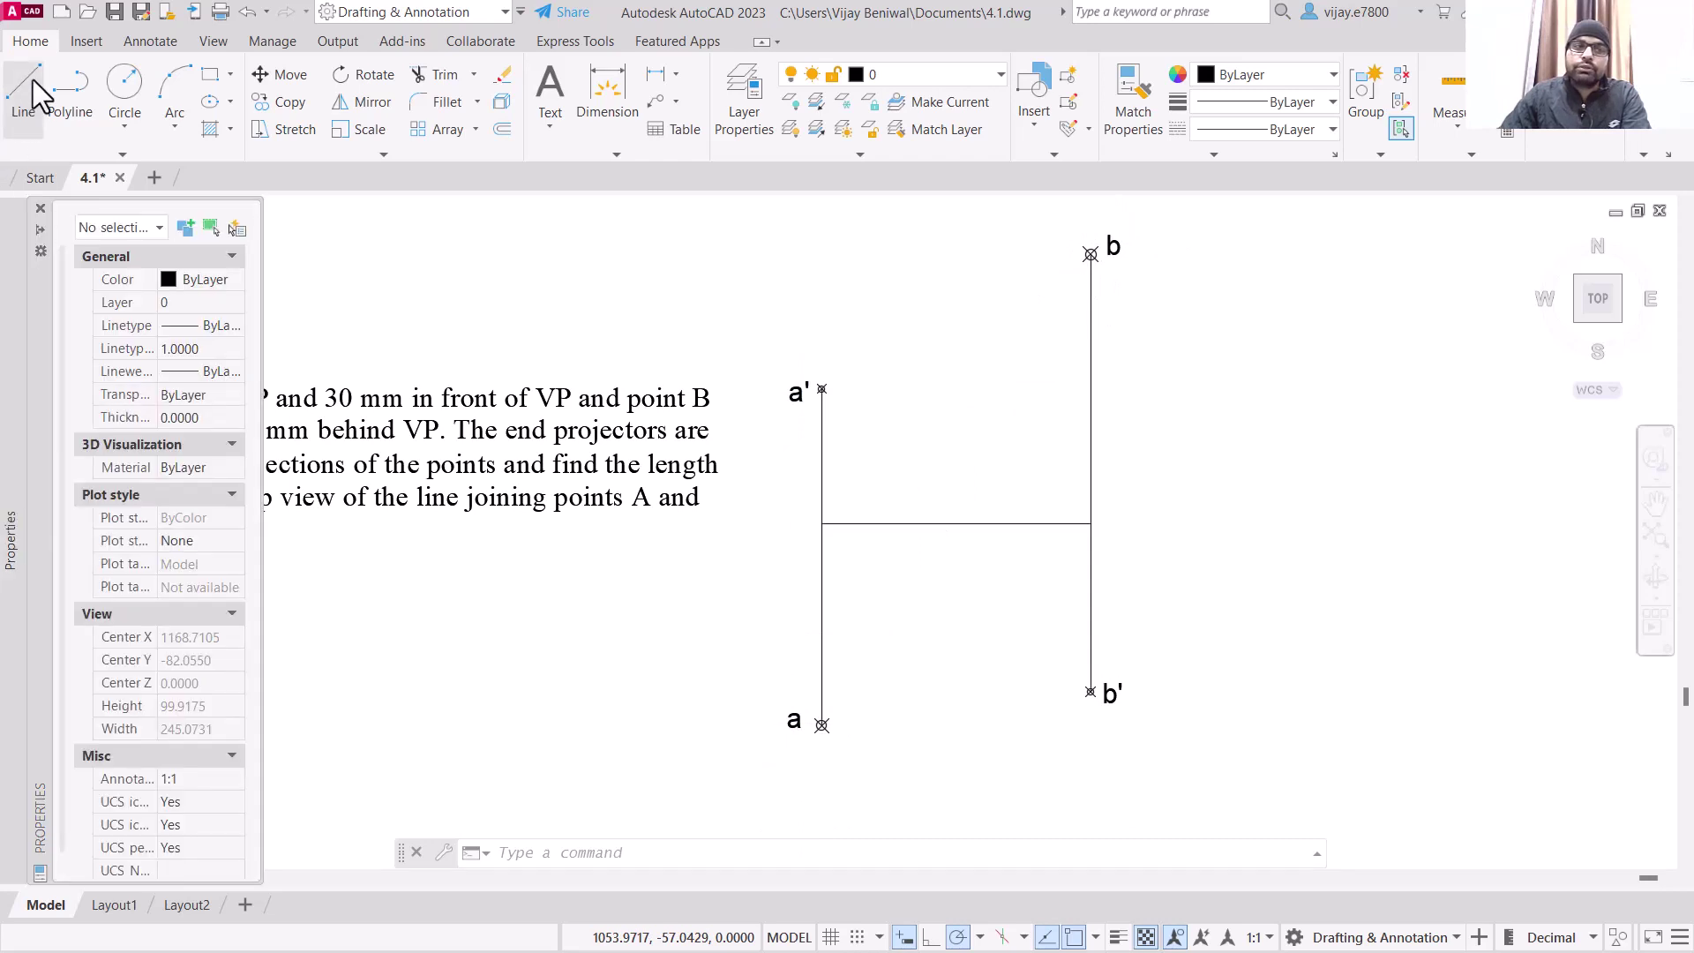
Step: Draw the top view of the line by joining point a to point b
text(l)
key(Return)
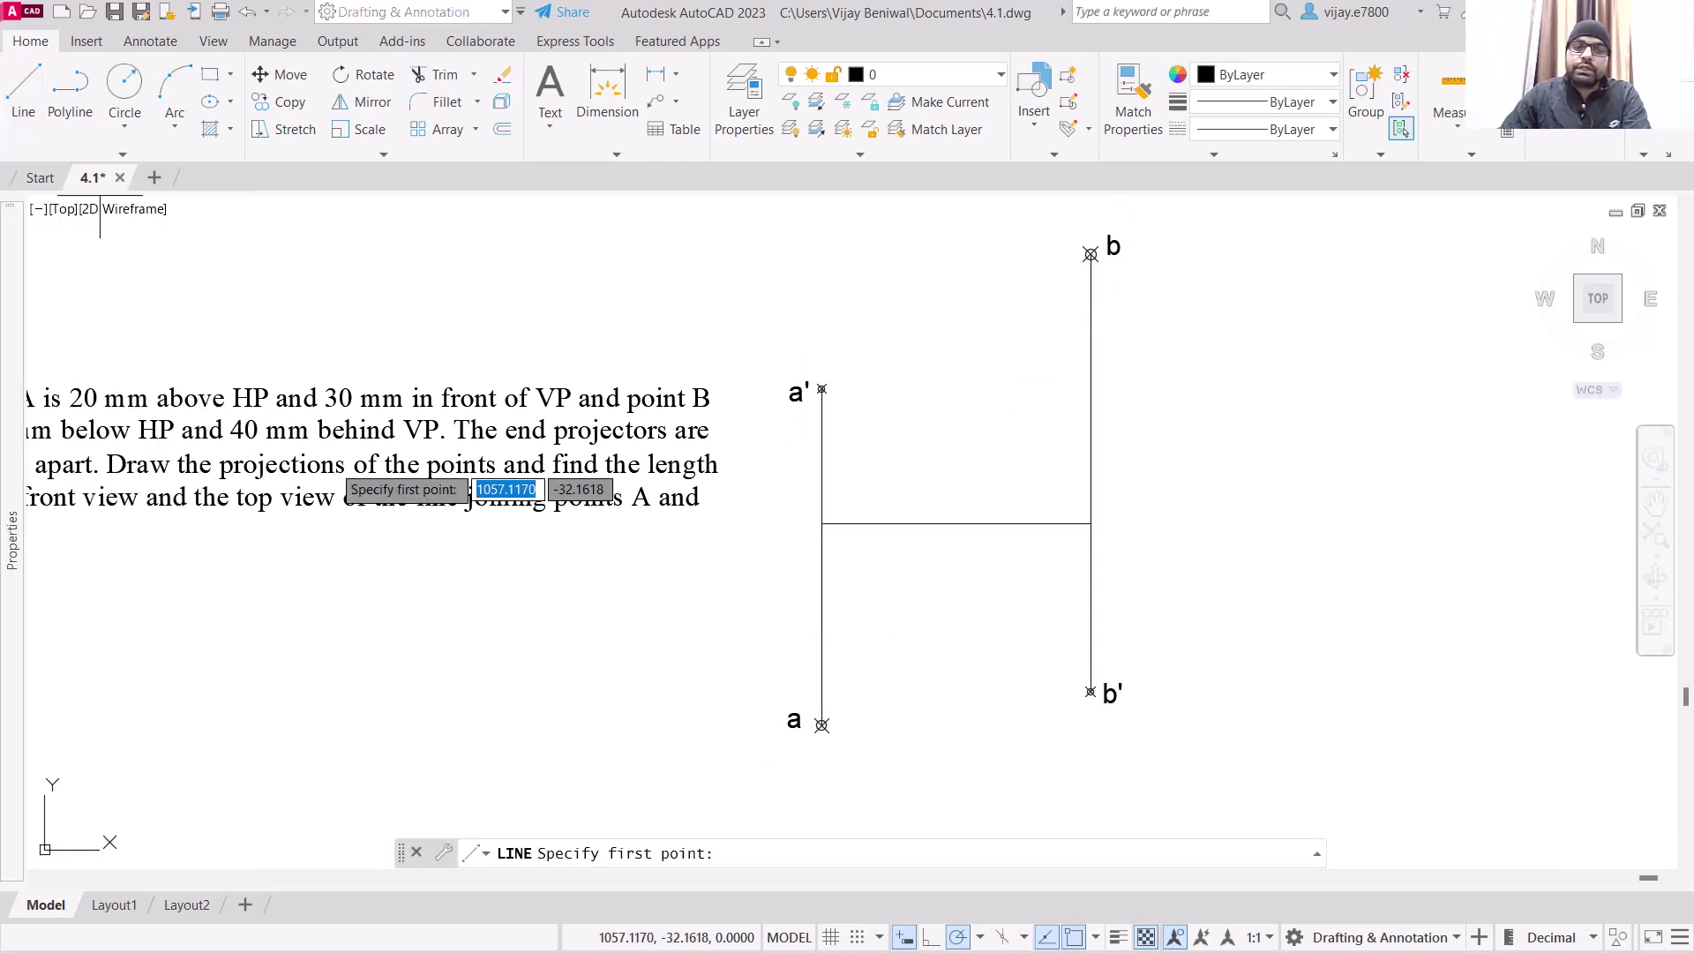
click(821, 724)
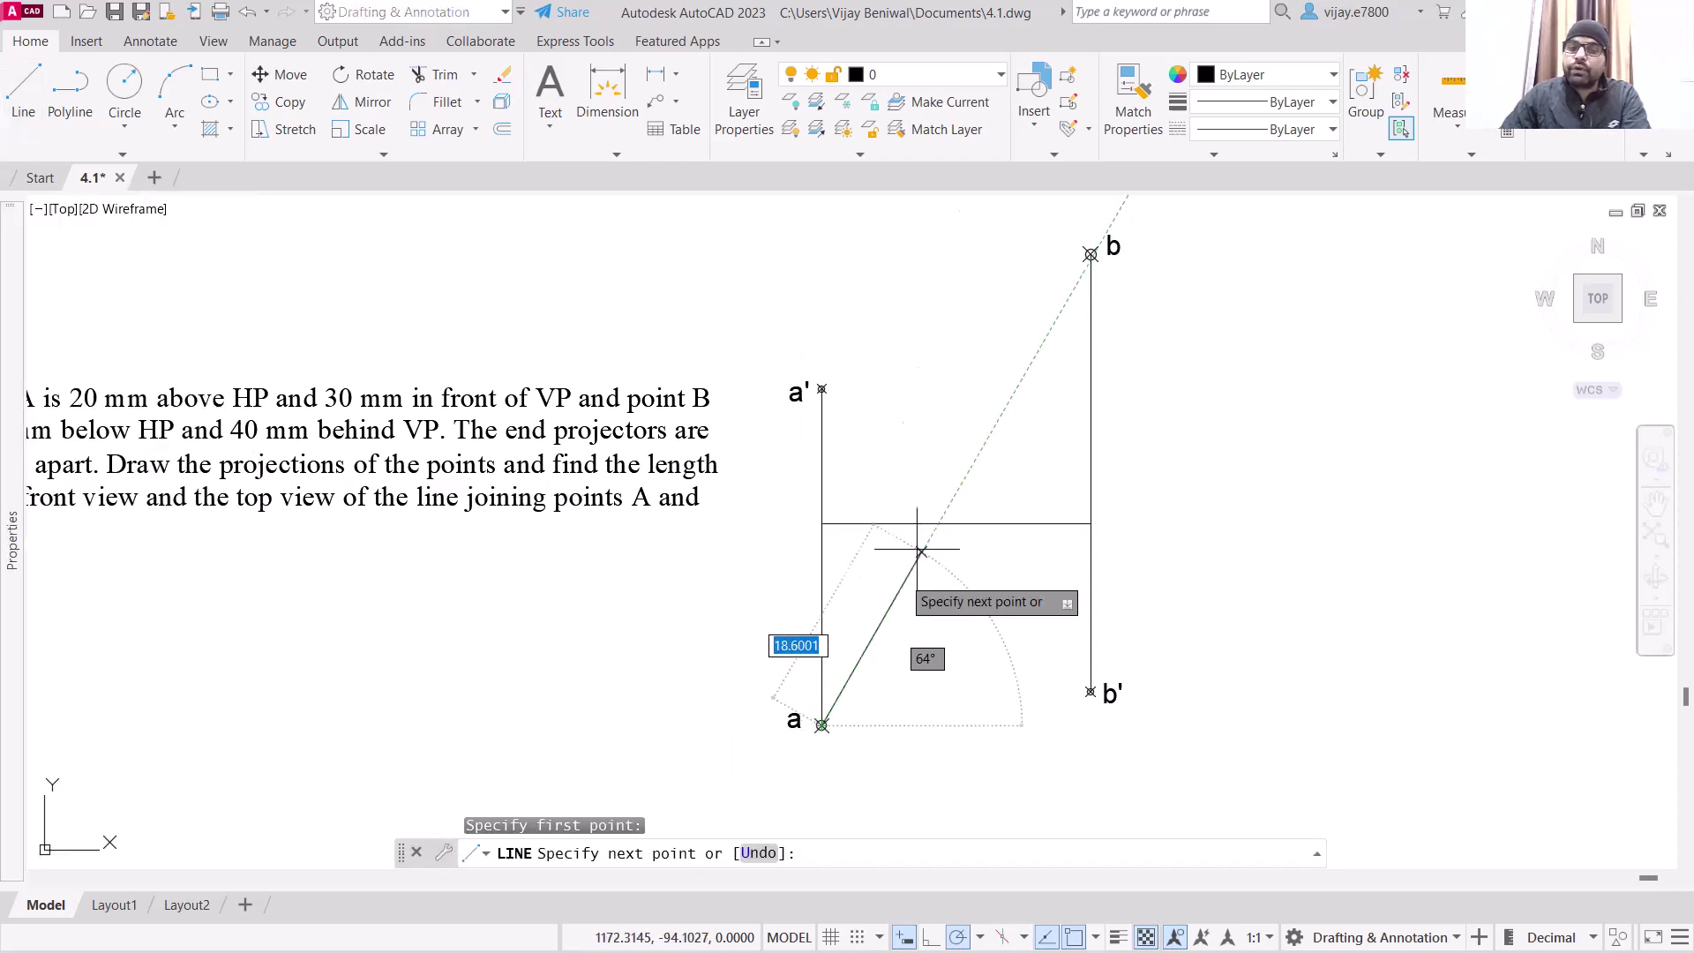
click(1090, 254)
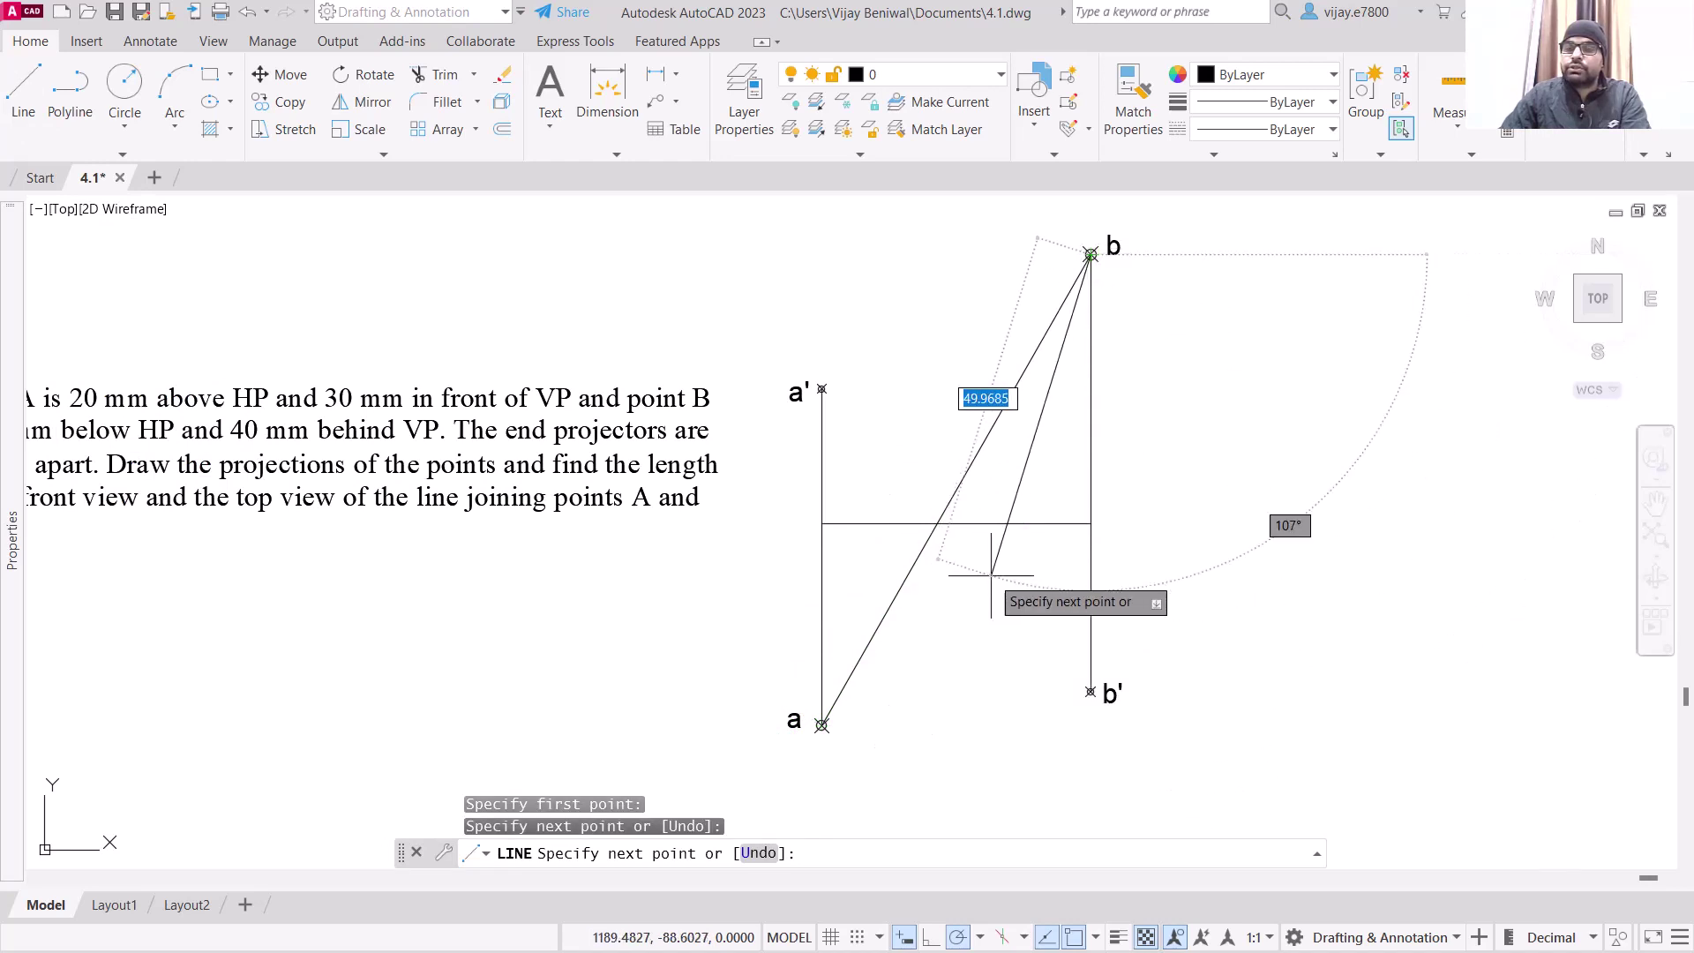
right_click(1268, 486)
click(1306, 499)
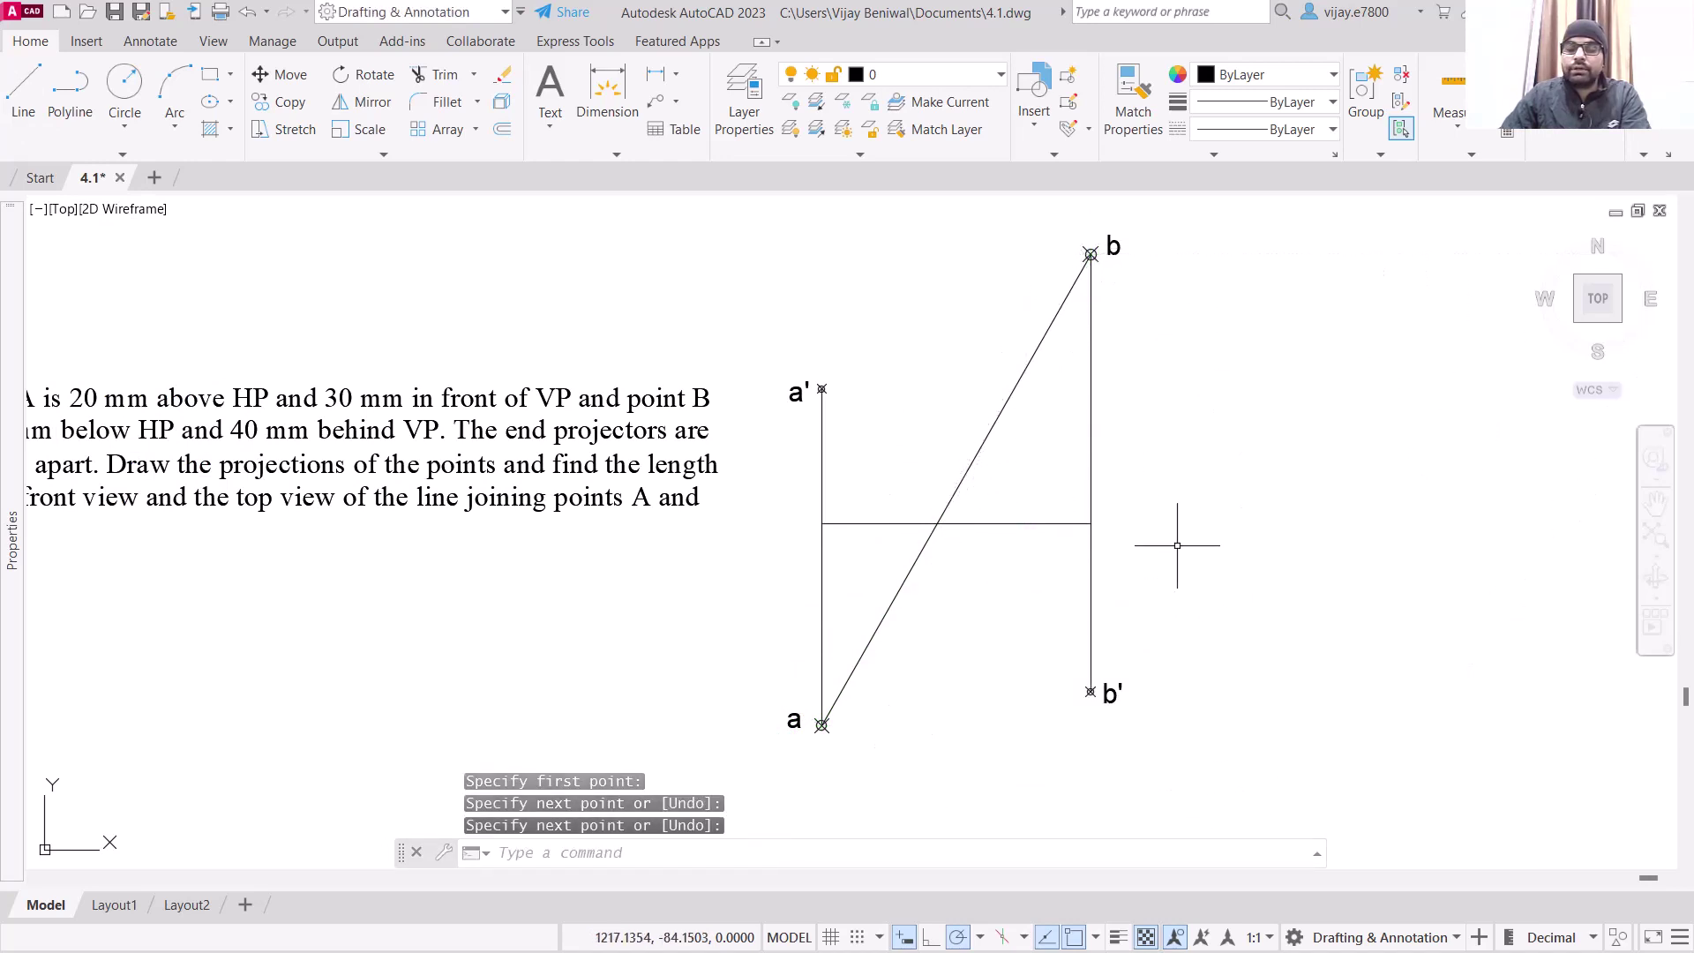
Step: Draw the front view of the line by joining point a' to point b'
right_click(902, 365)
click(937, 376)
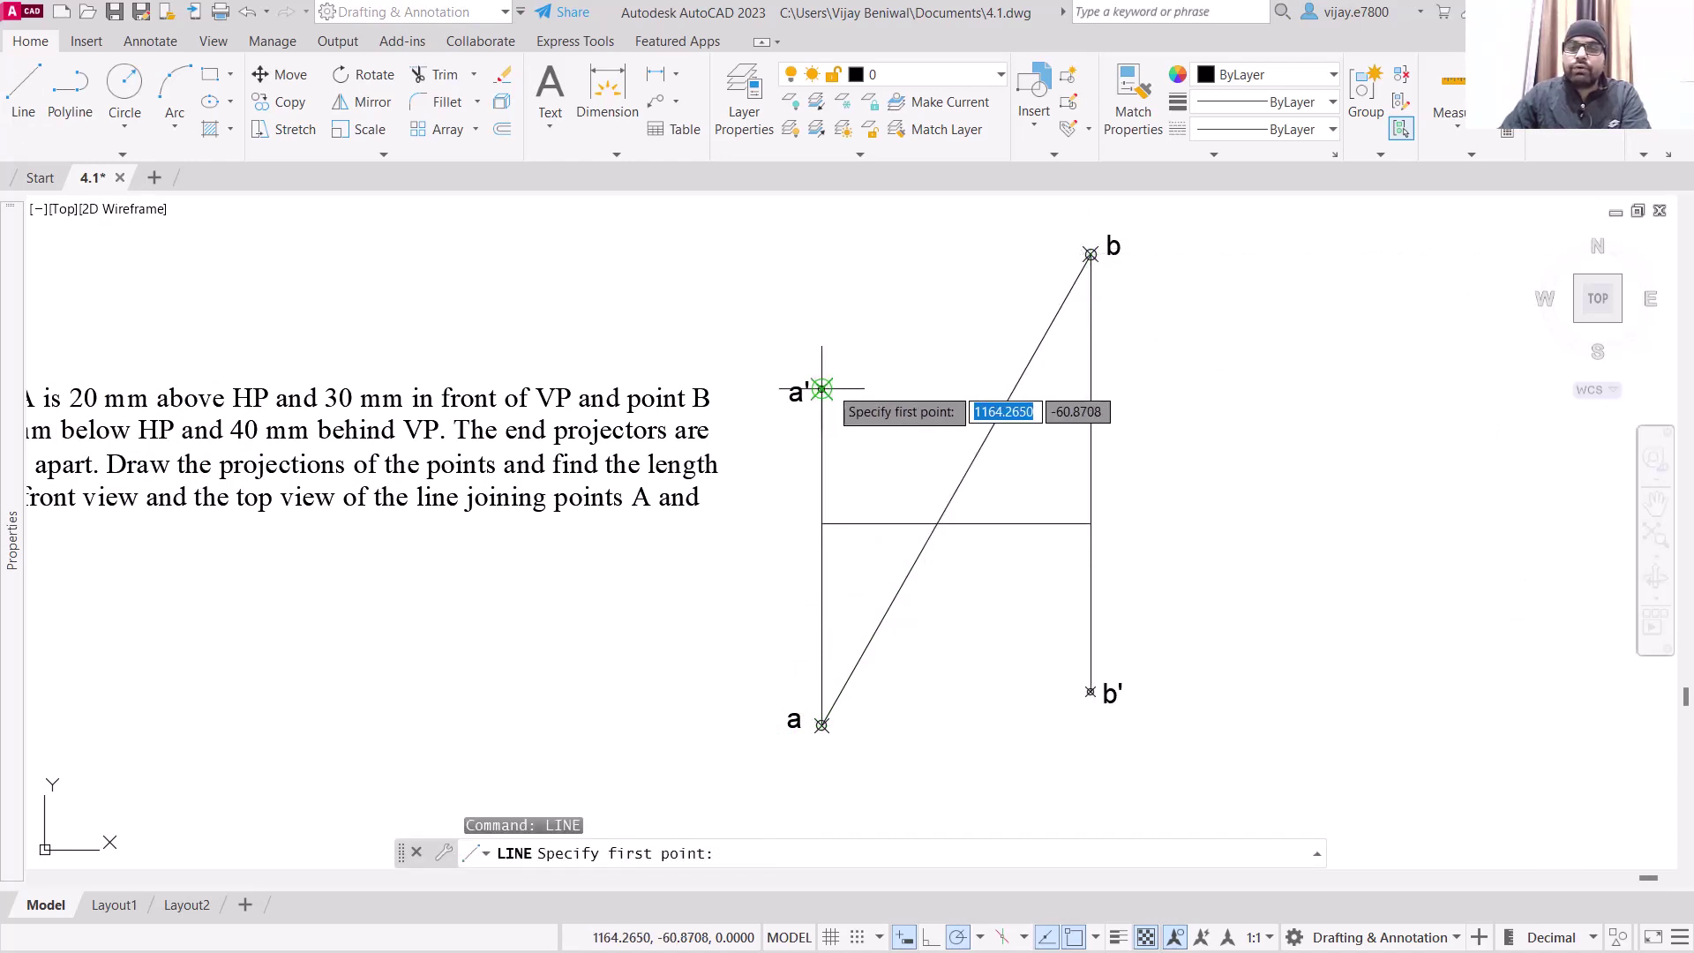
click(821, 389)
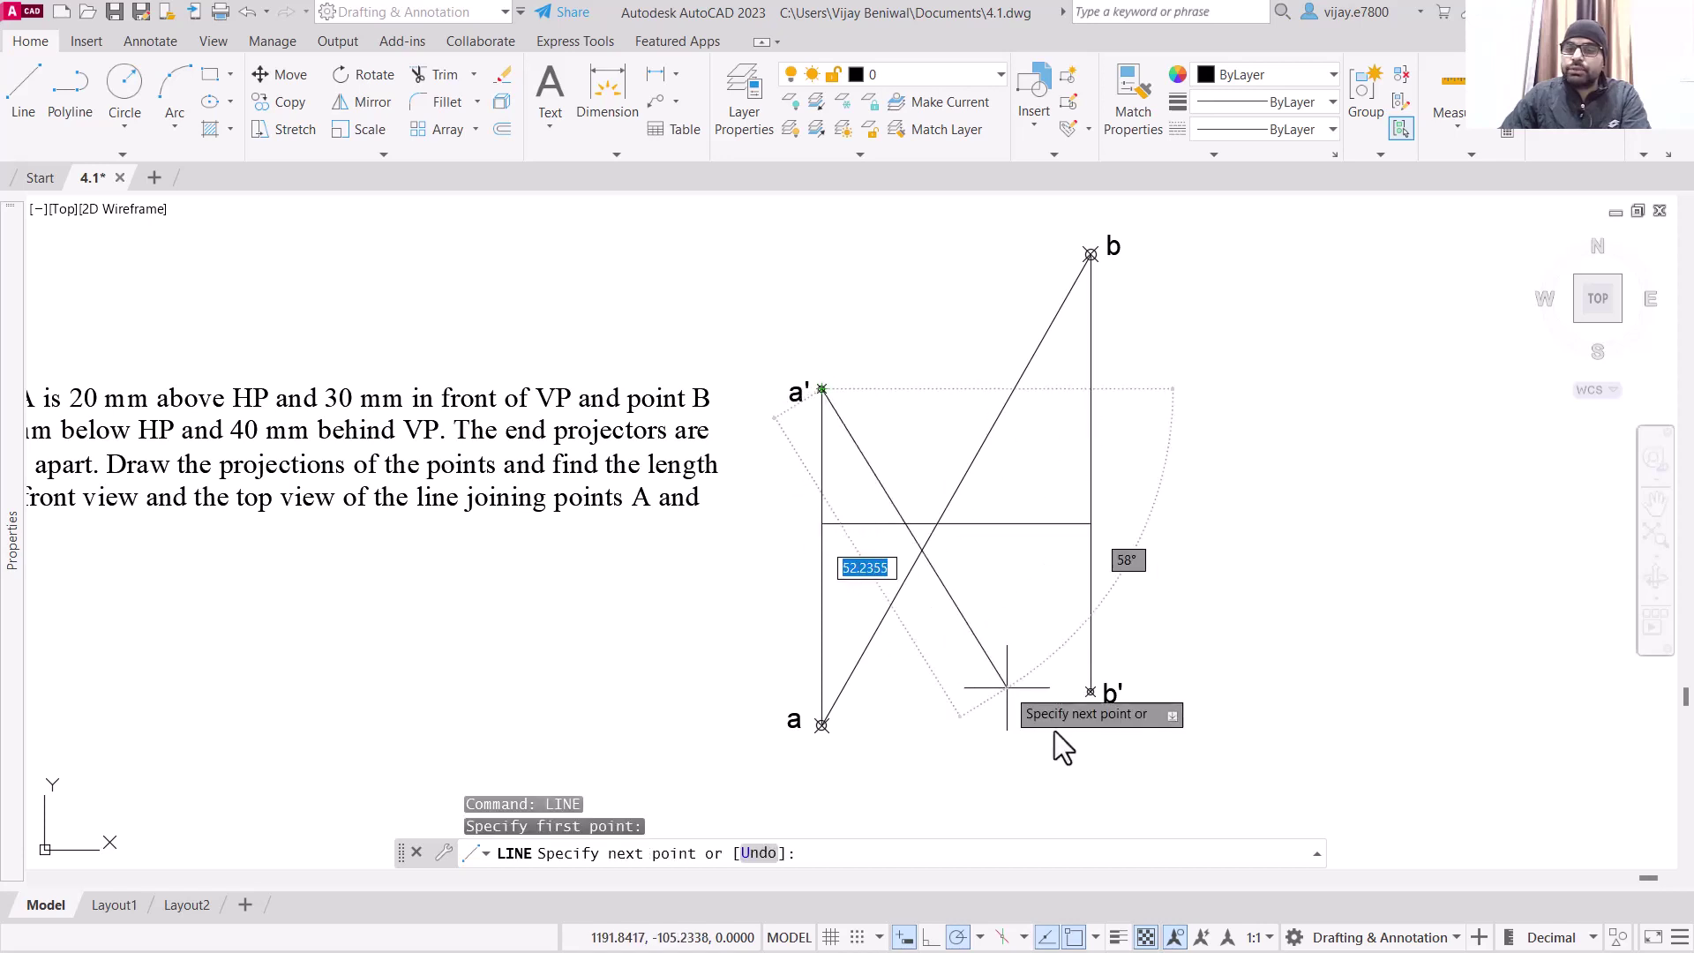
click(1094, 702)
right_click(1301, 506)
click(1328, 527)
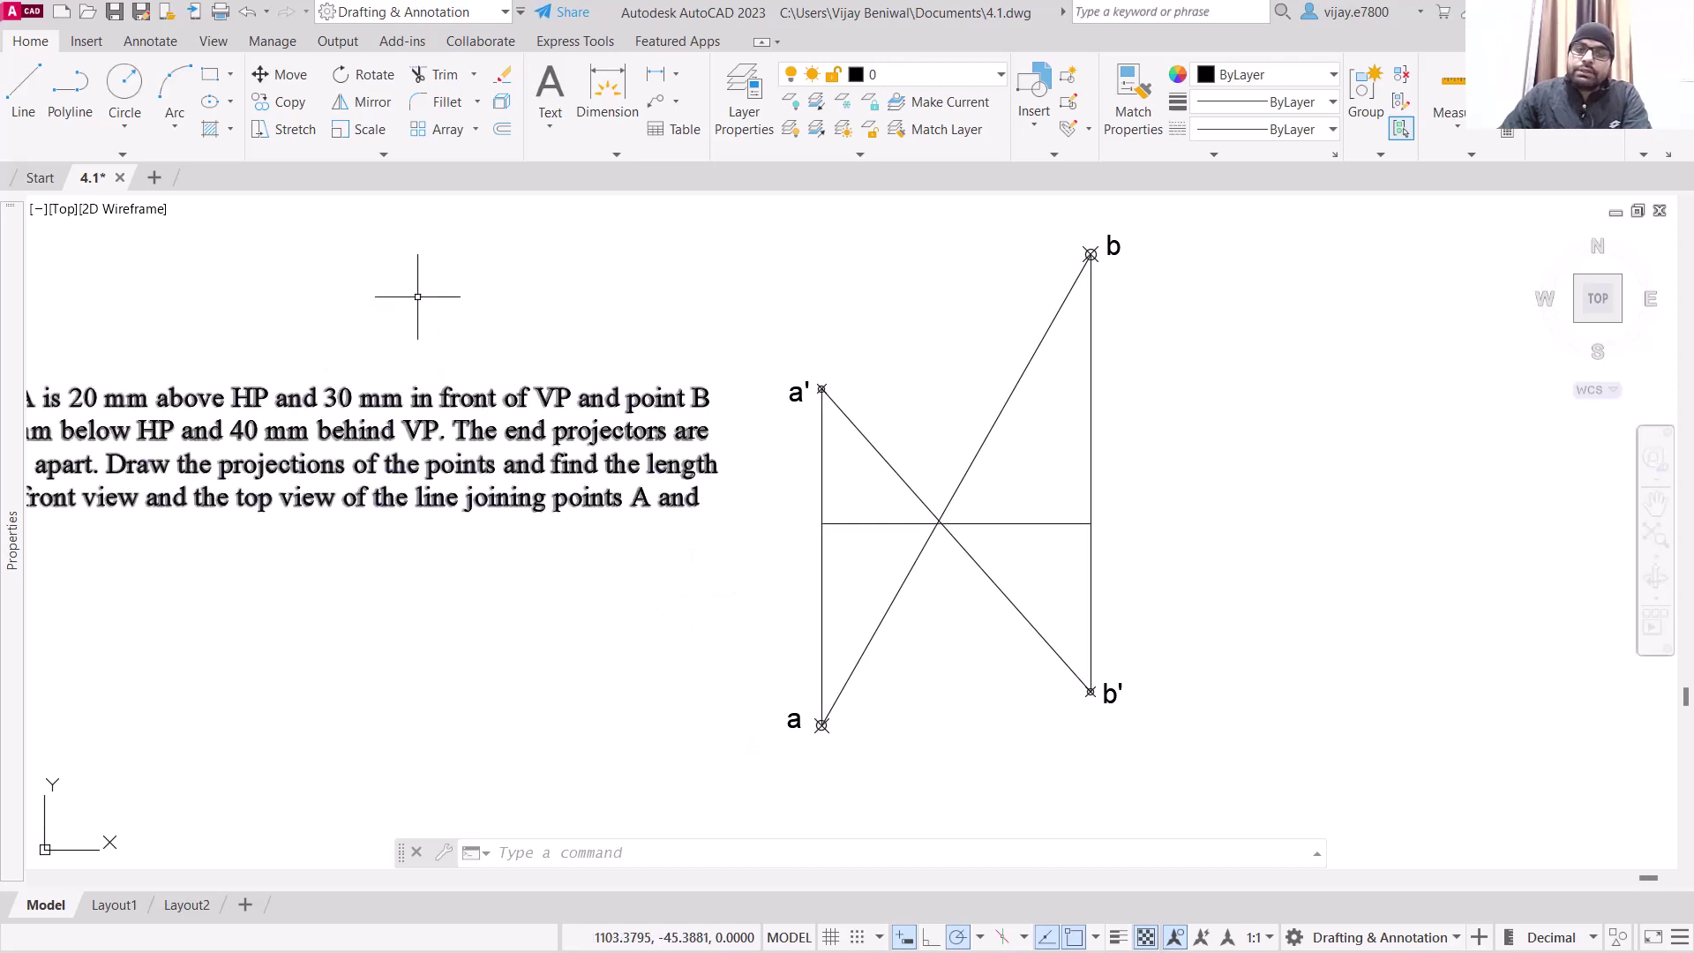
Step: Add an aligned dimension between a' and b', placing it to the upper right of the projections
click(607, 89)
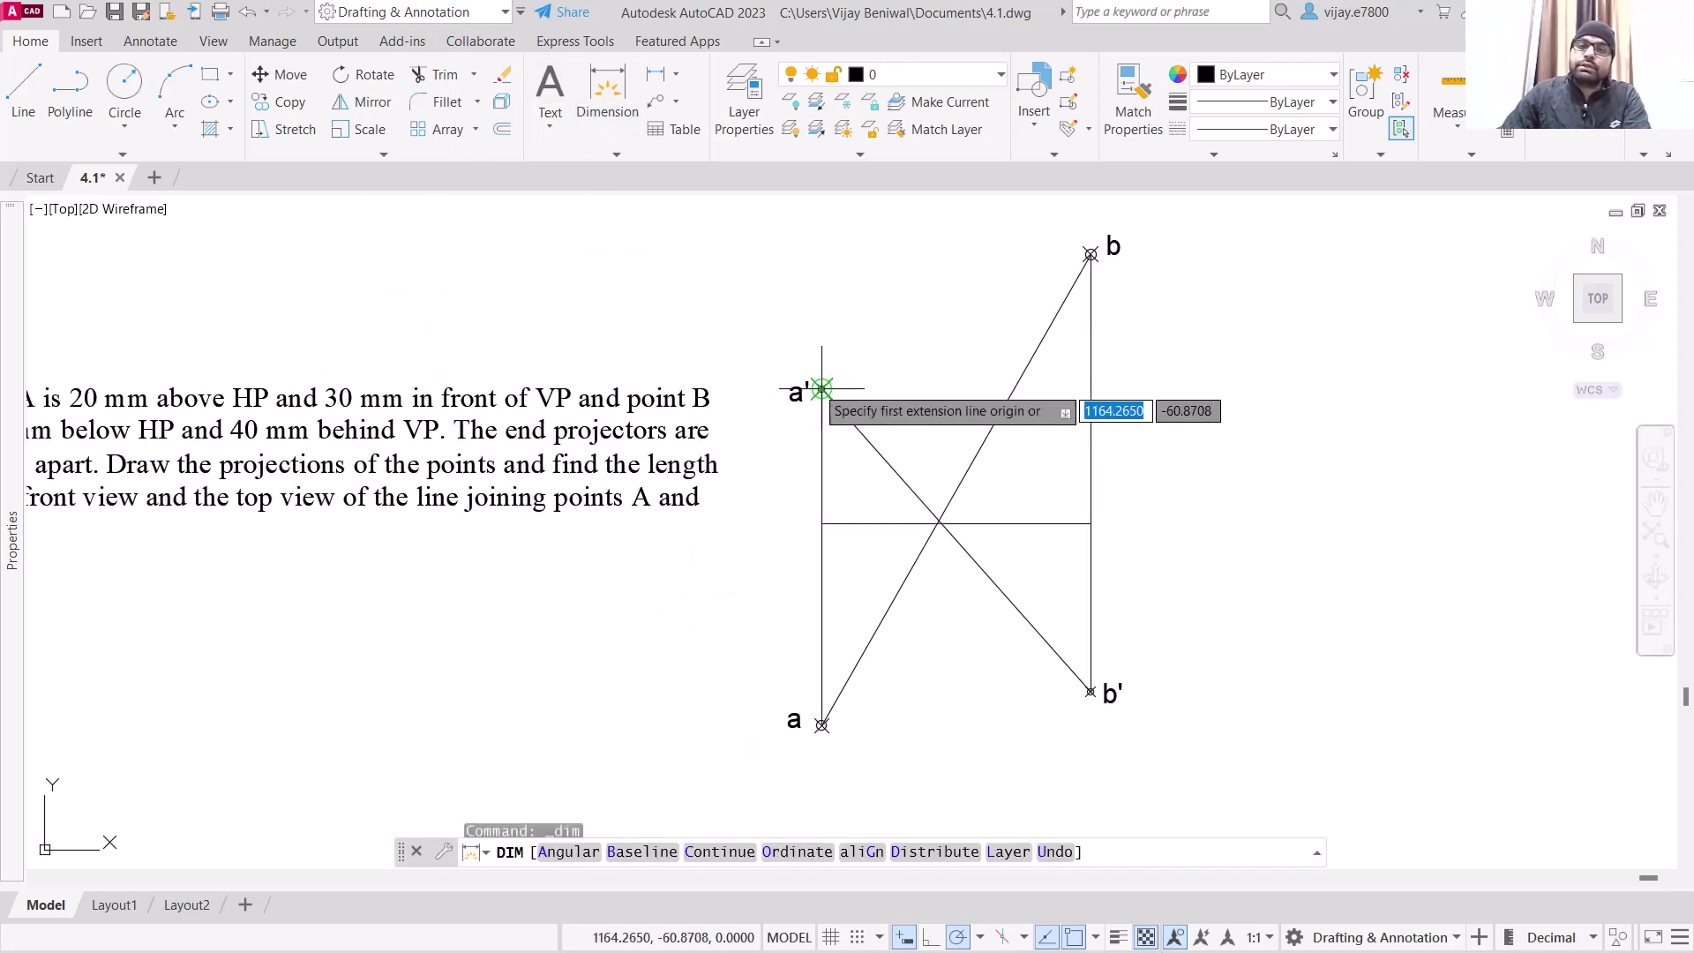
key(Return)
click(821, 389)
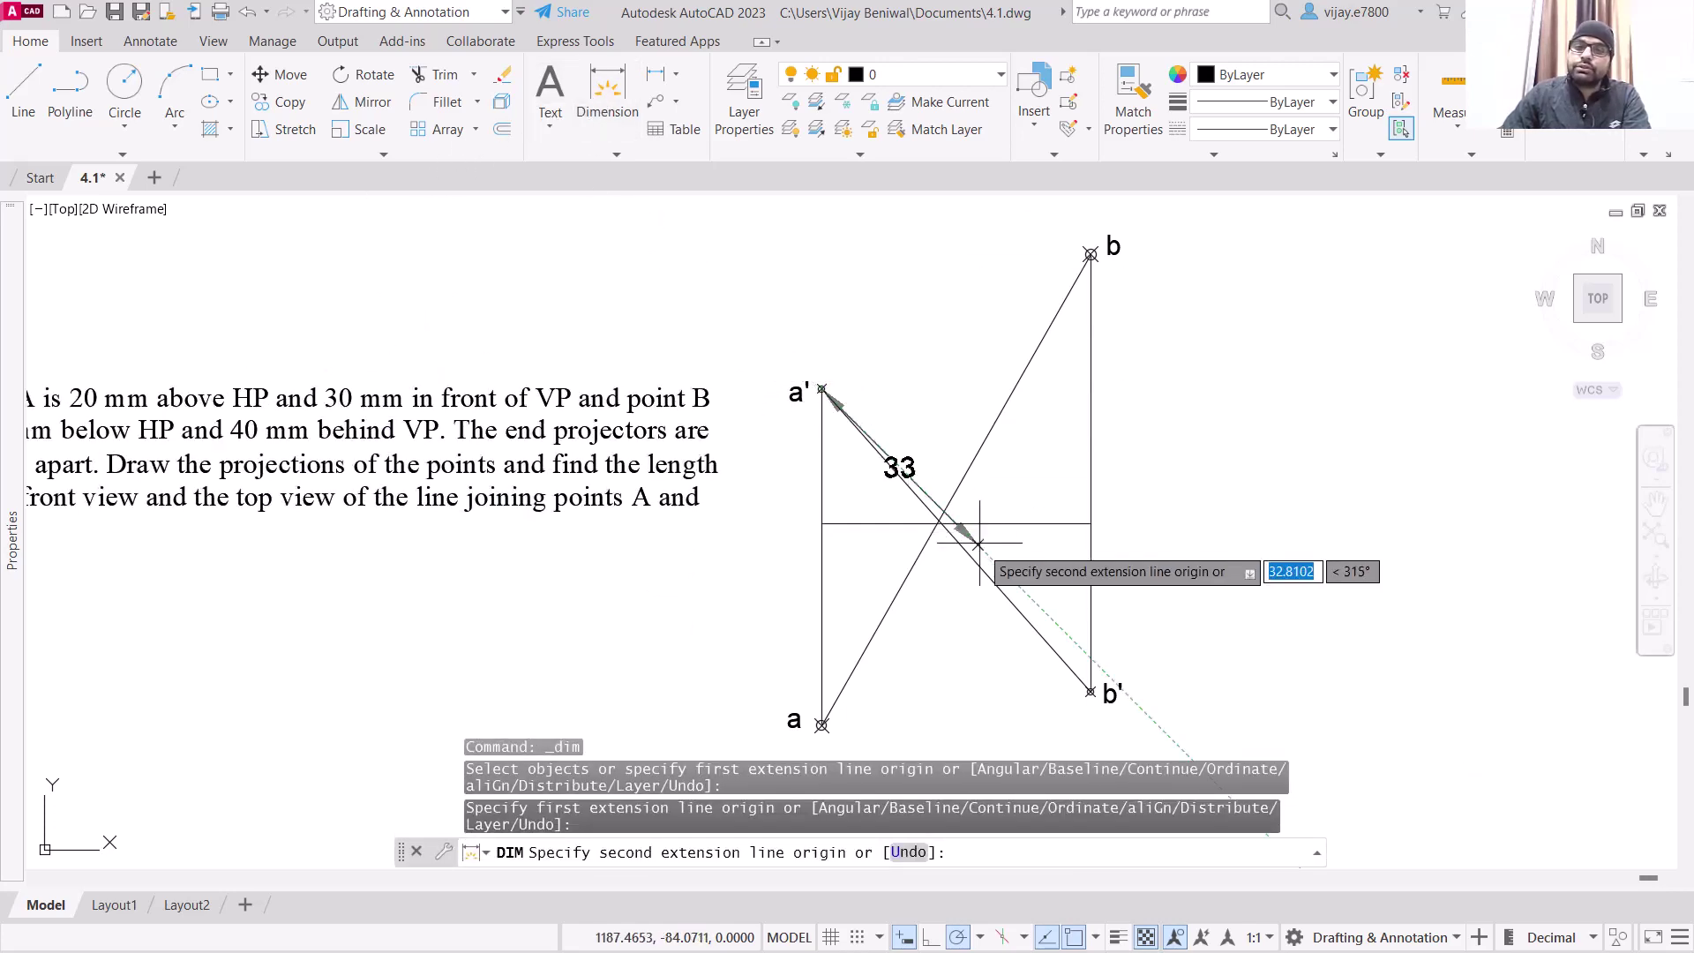
click(1091, 692)
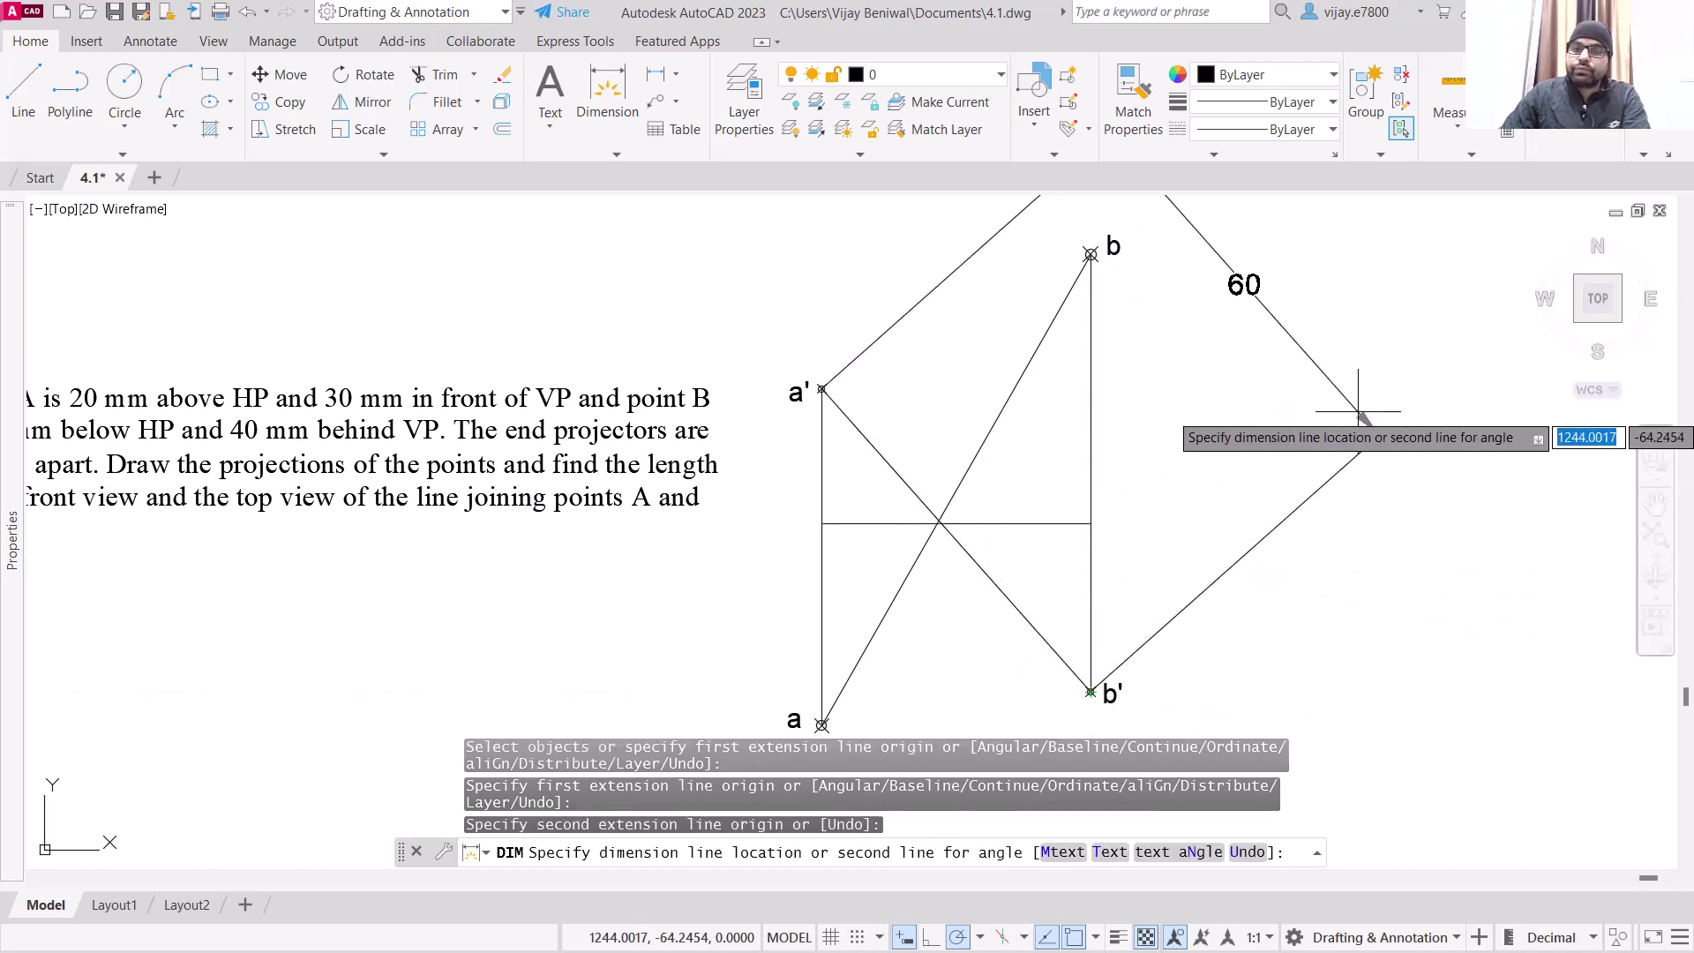
click(1363, 415)
Step: Add an aligned dimension between b and a, placing it to the upper left of the projections
scroll(1199, 474, down, 2)
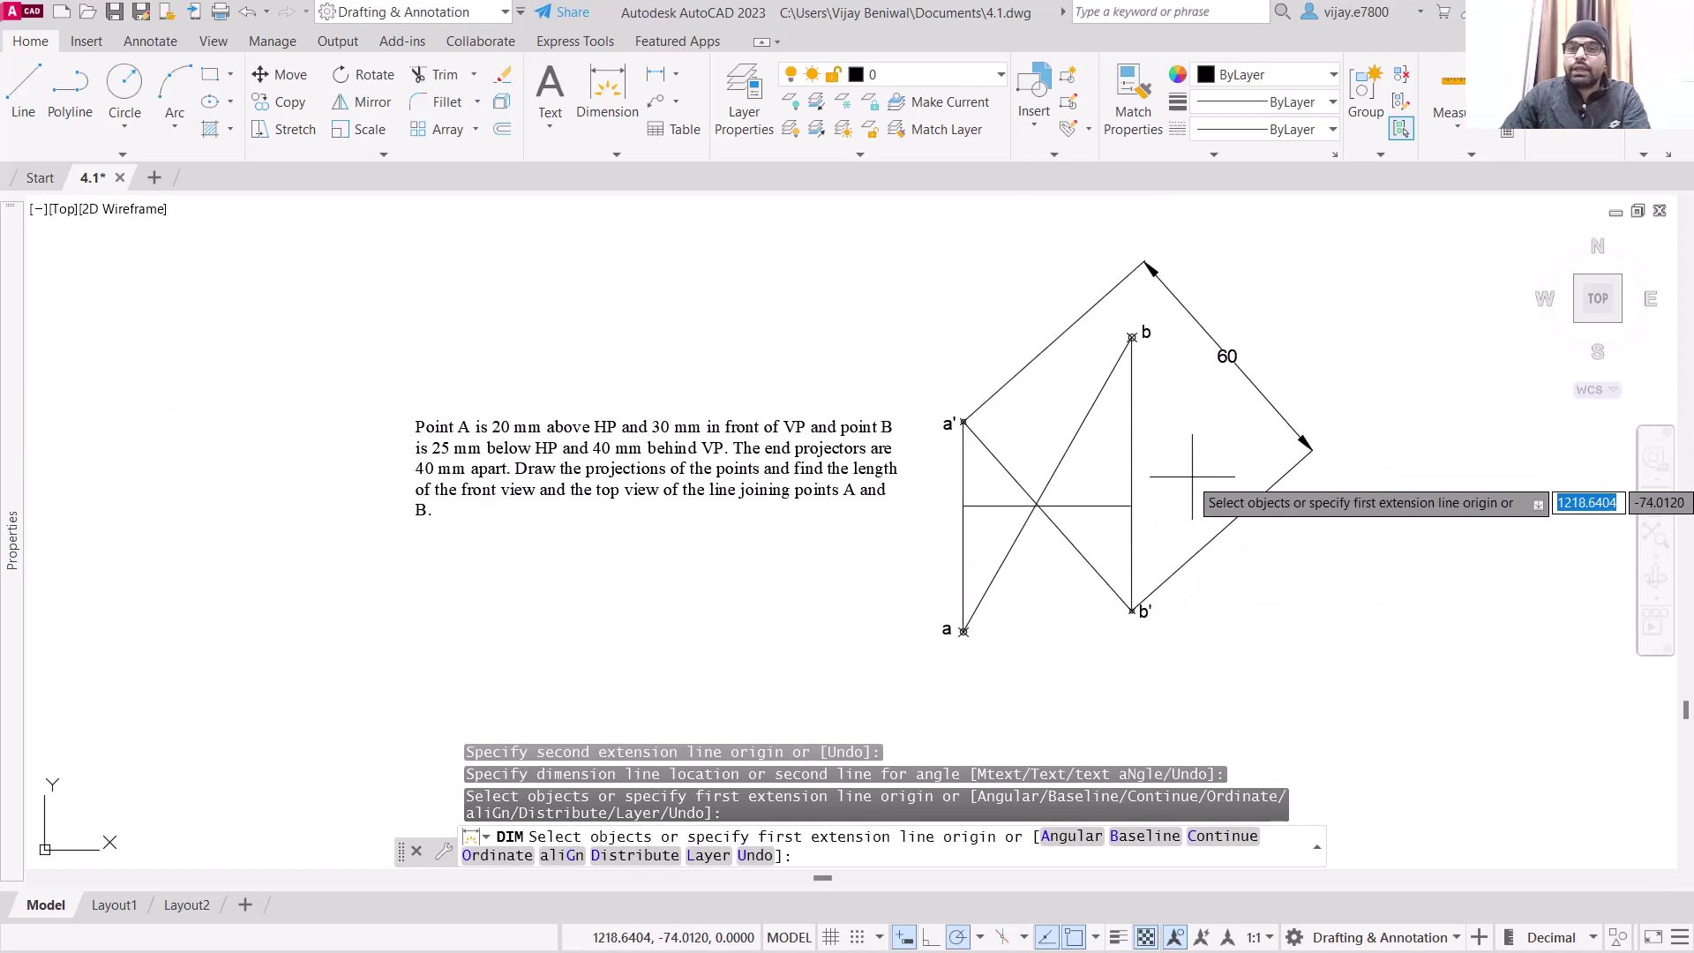
click(1133, 338)
click(962, 631)
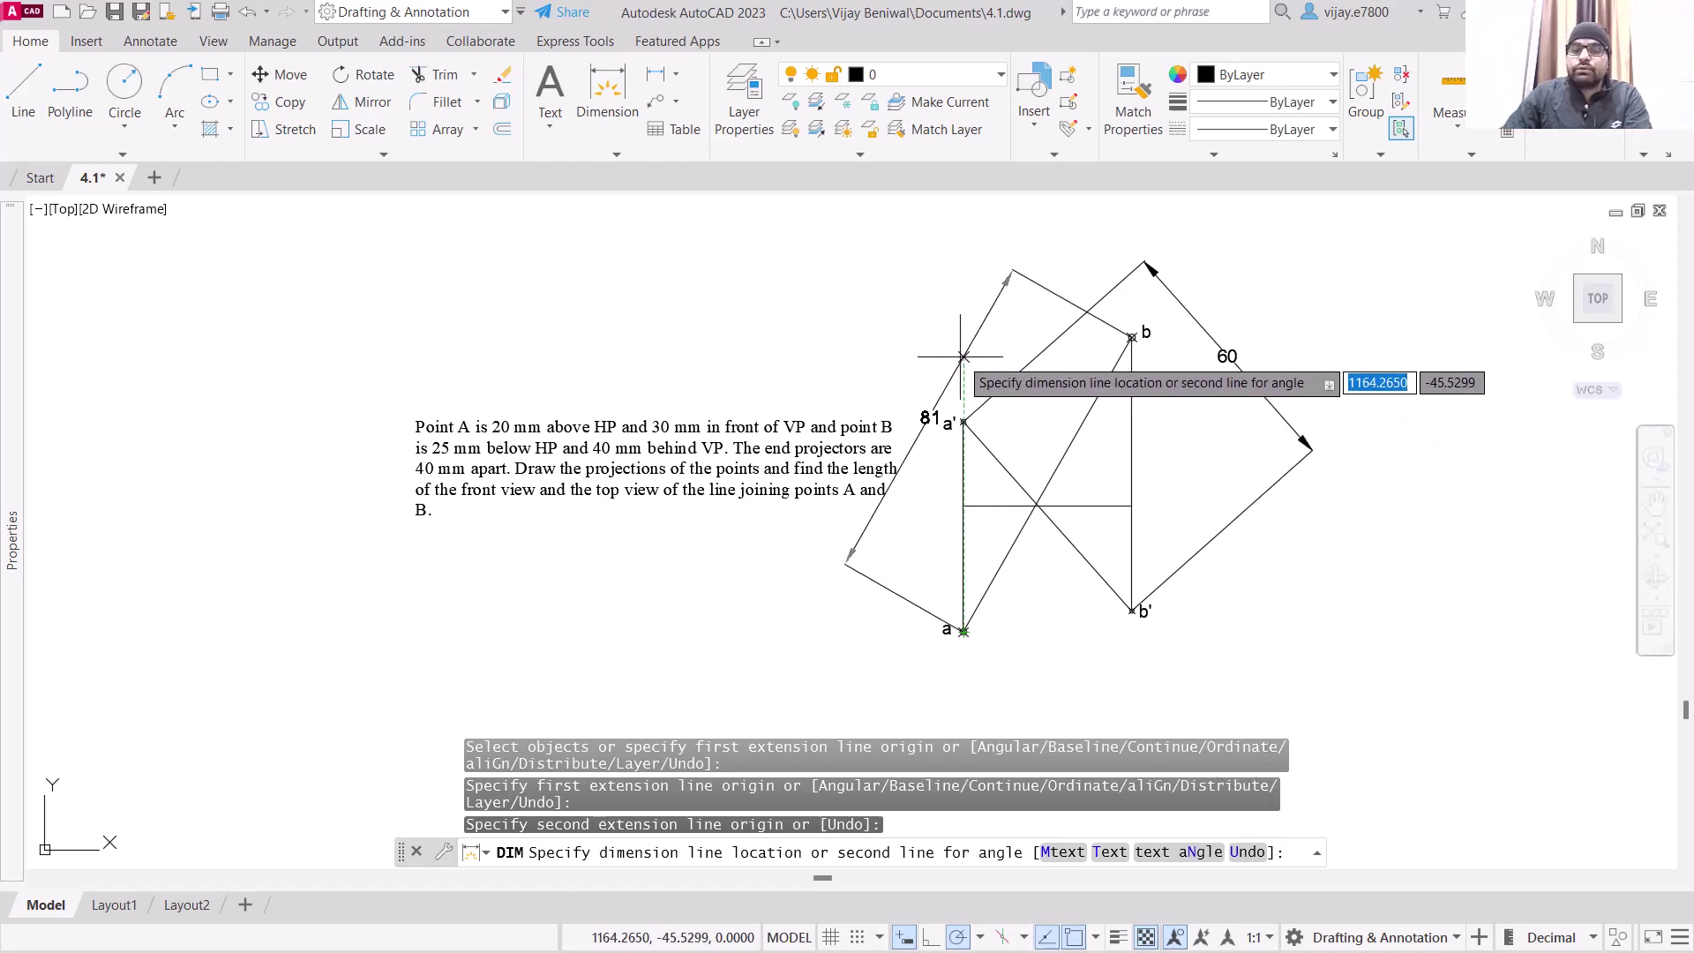
click(914, 408)
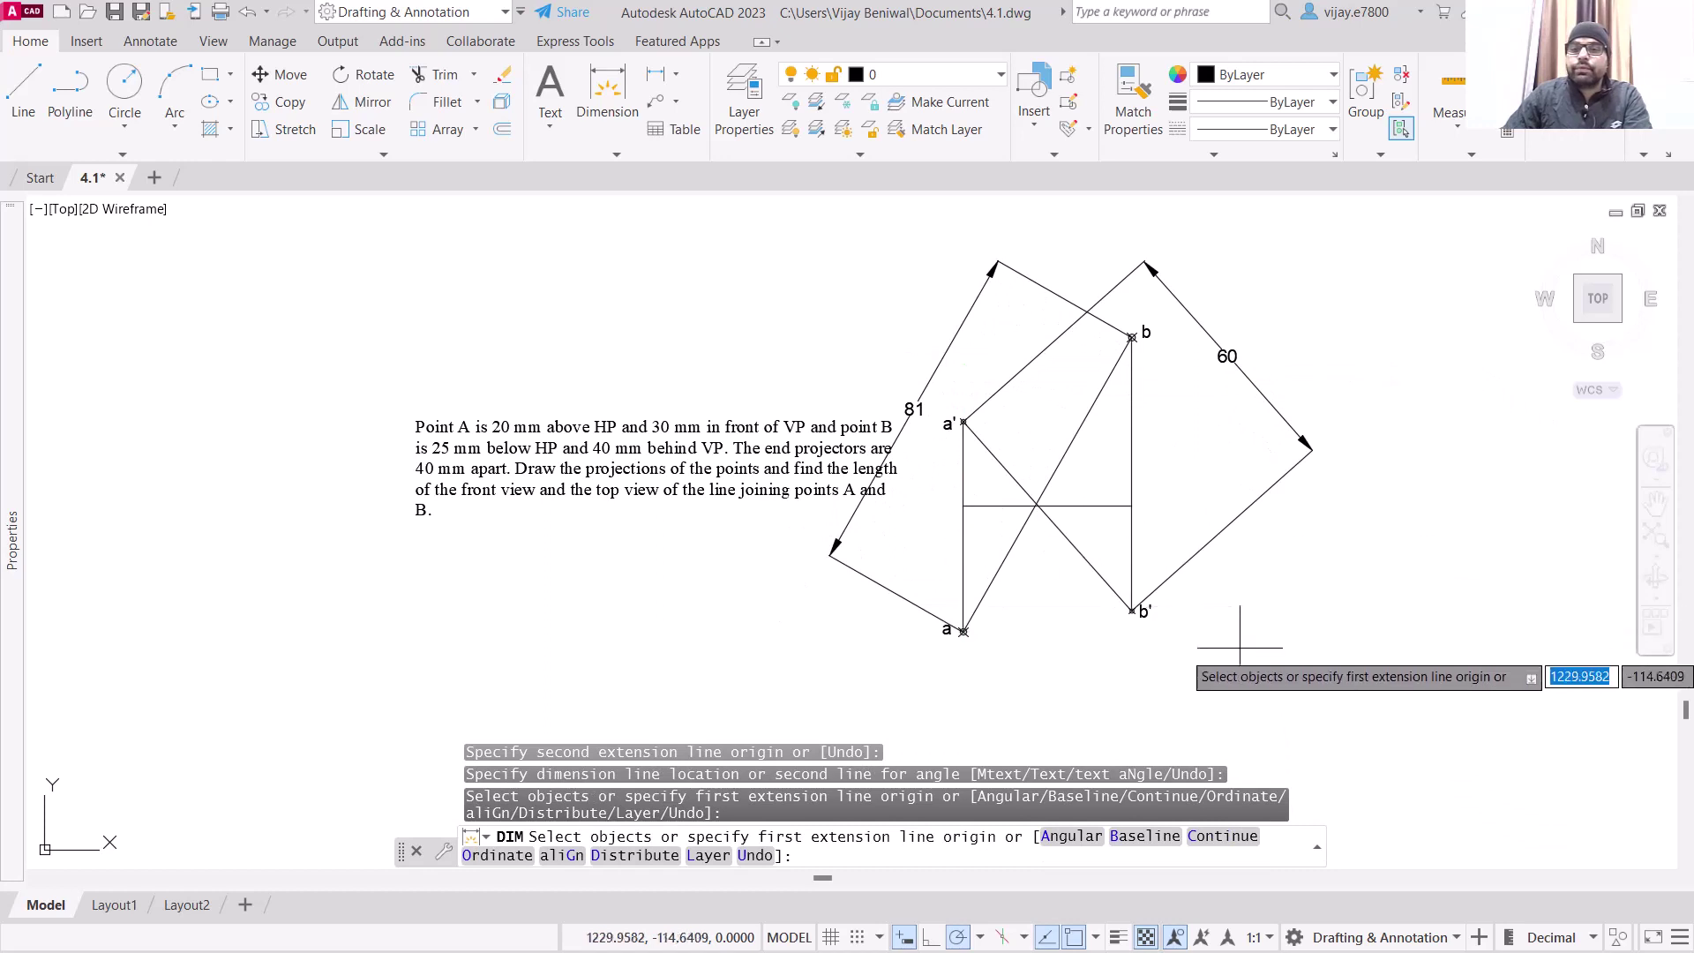
key(Return)
click(1293, 658)
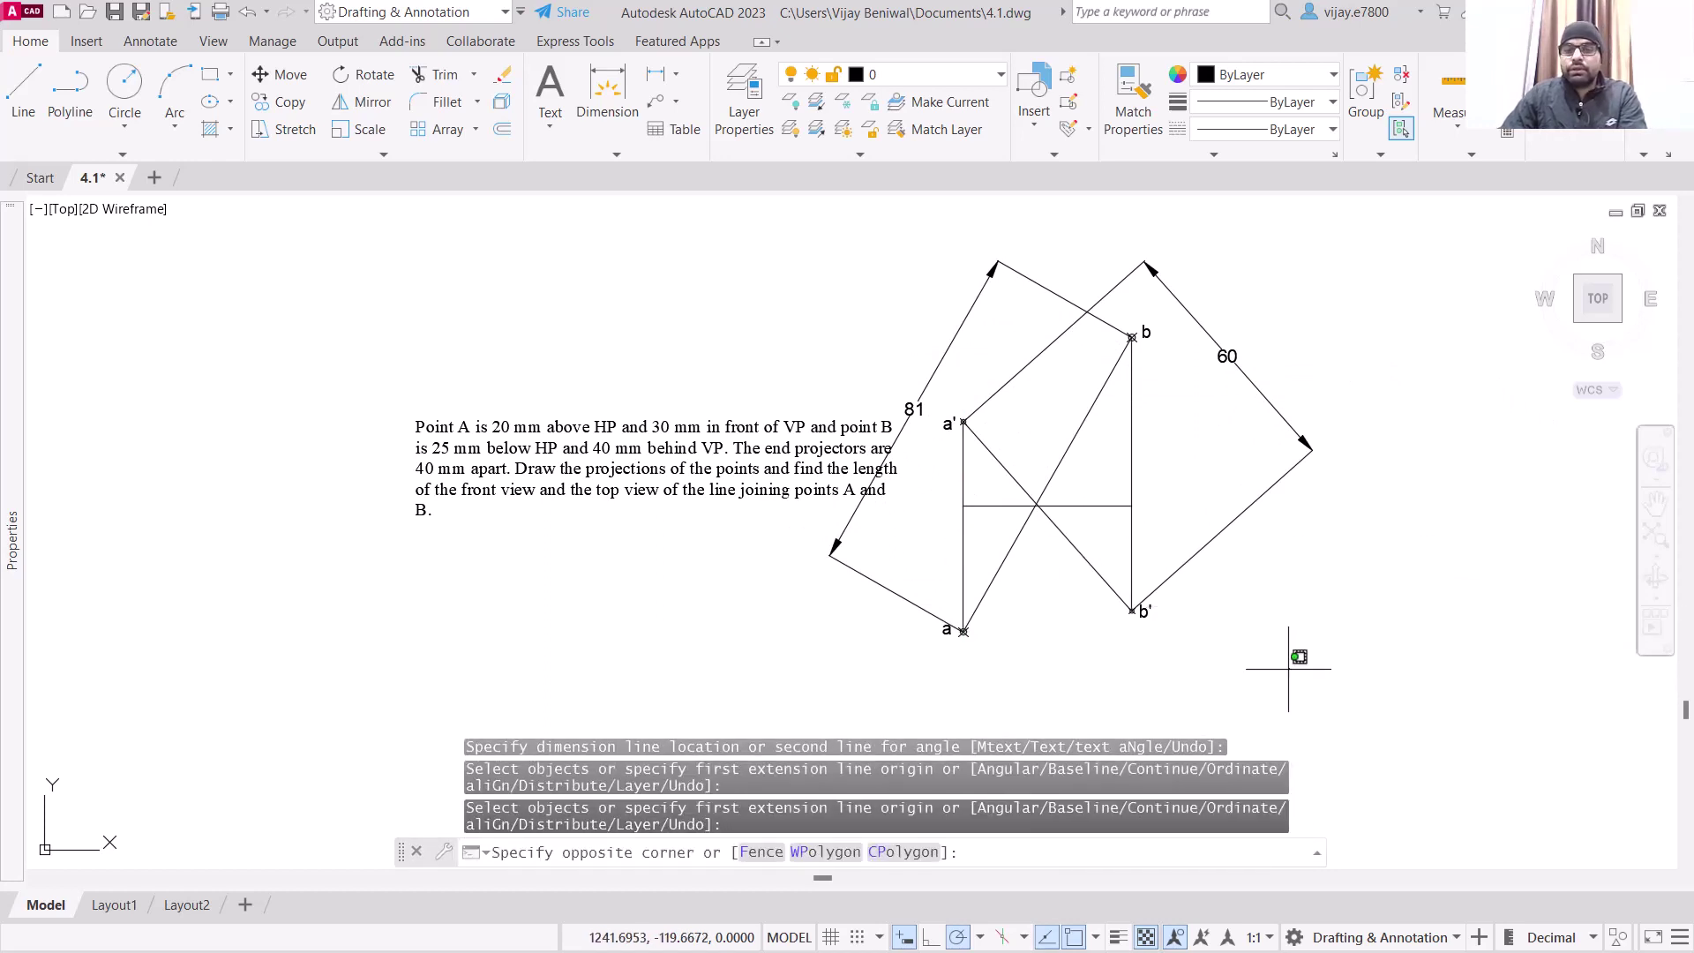
click(966, 311)
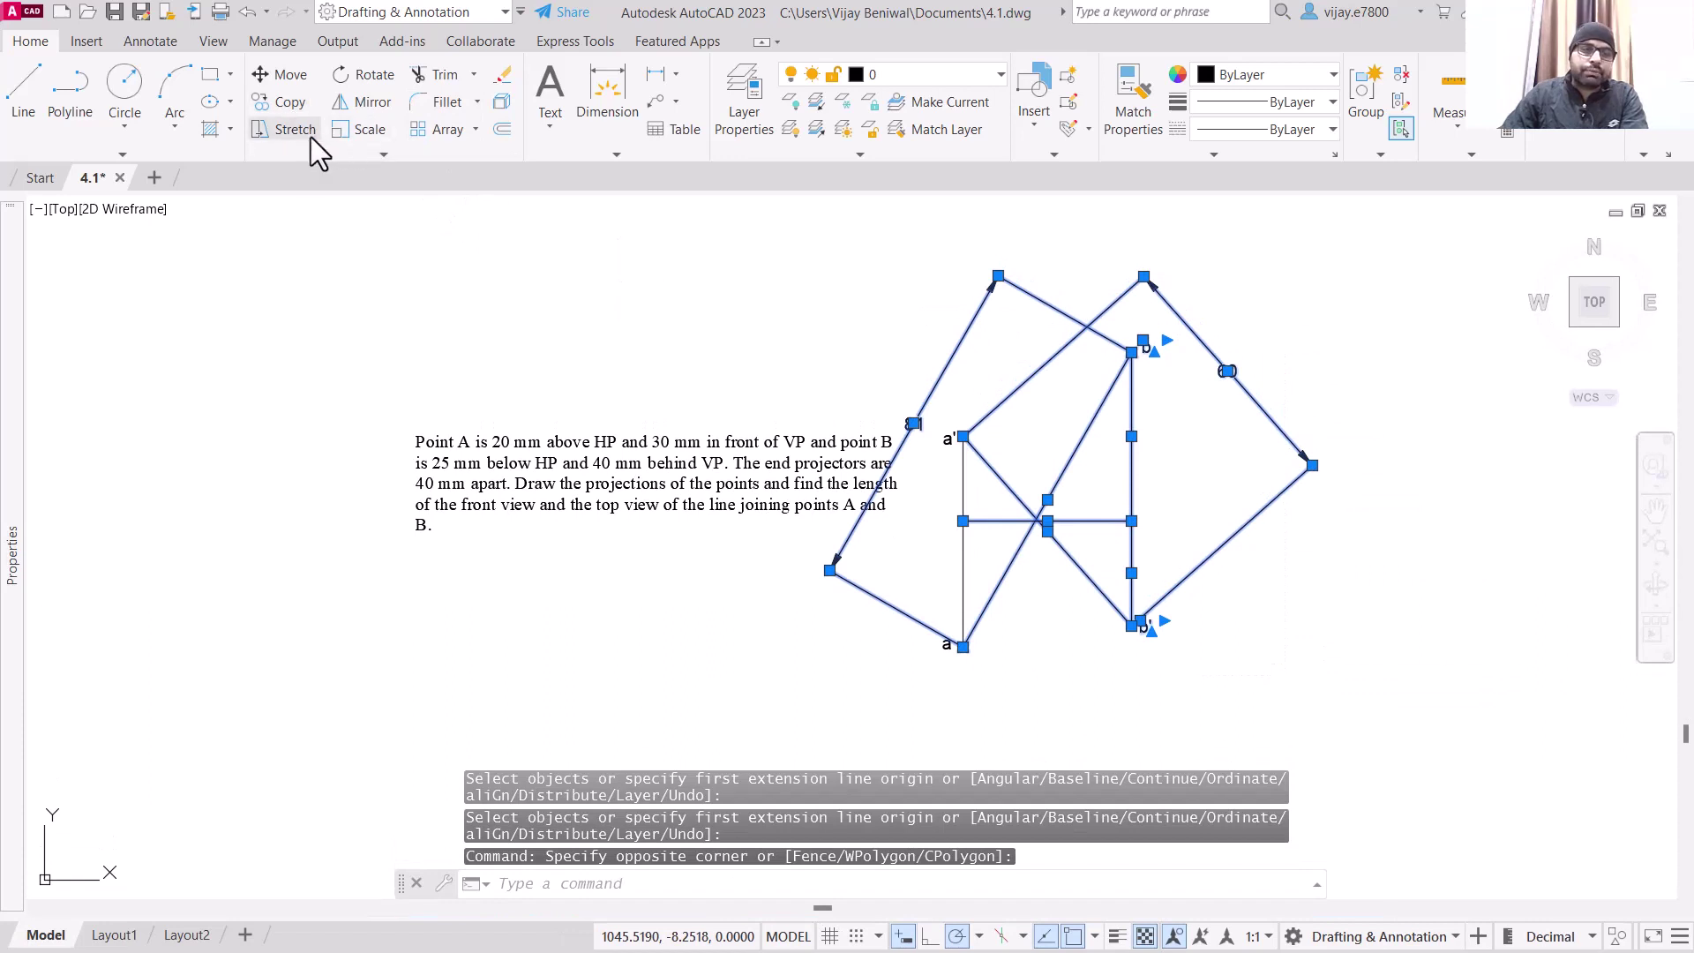
click(281, 75)
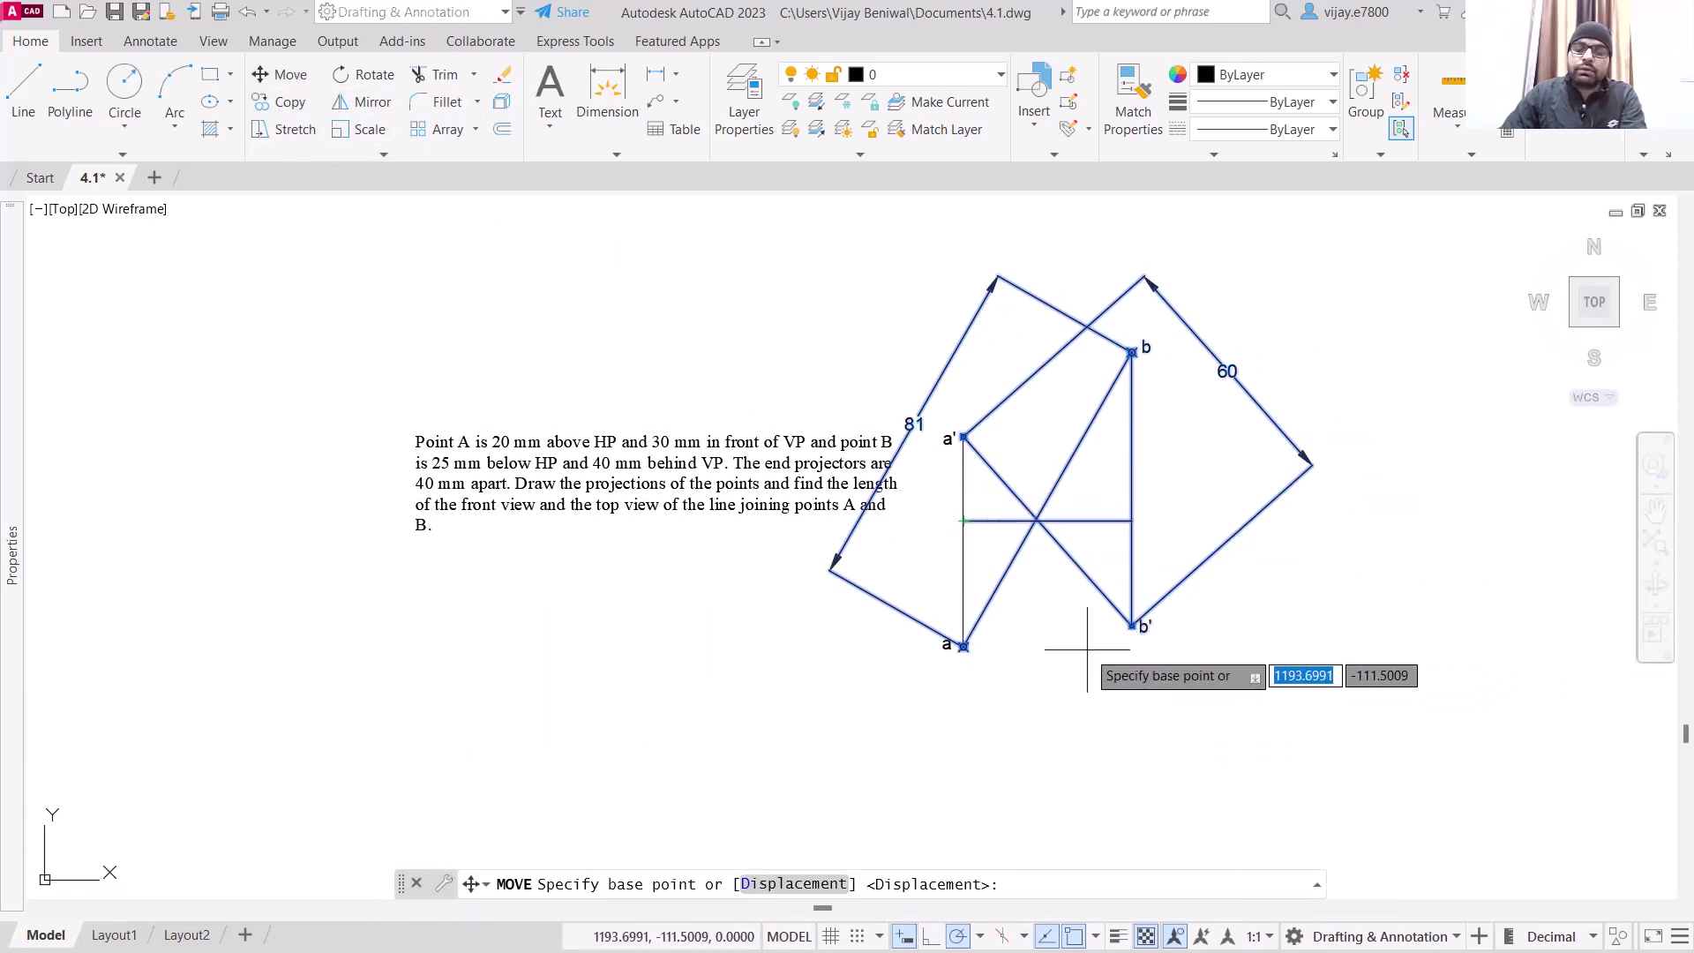
key(Escape)
click(1222, 709)
click(1202, 716)
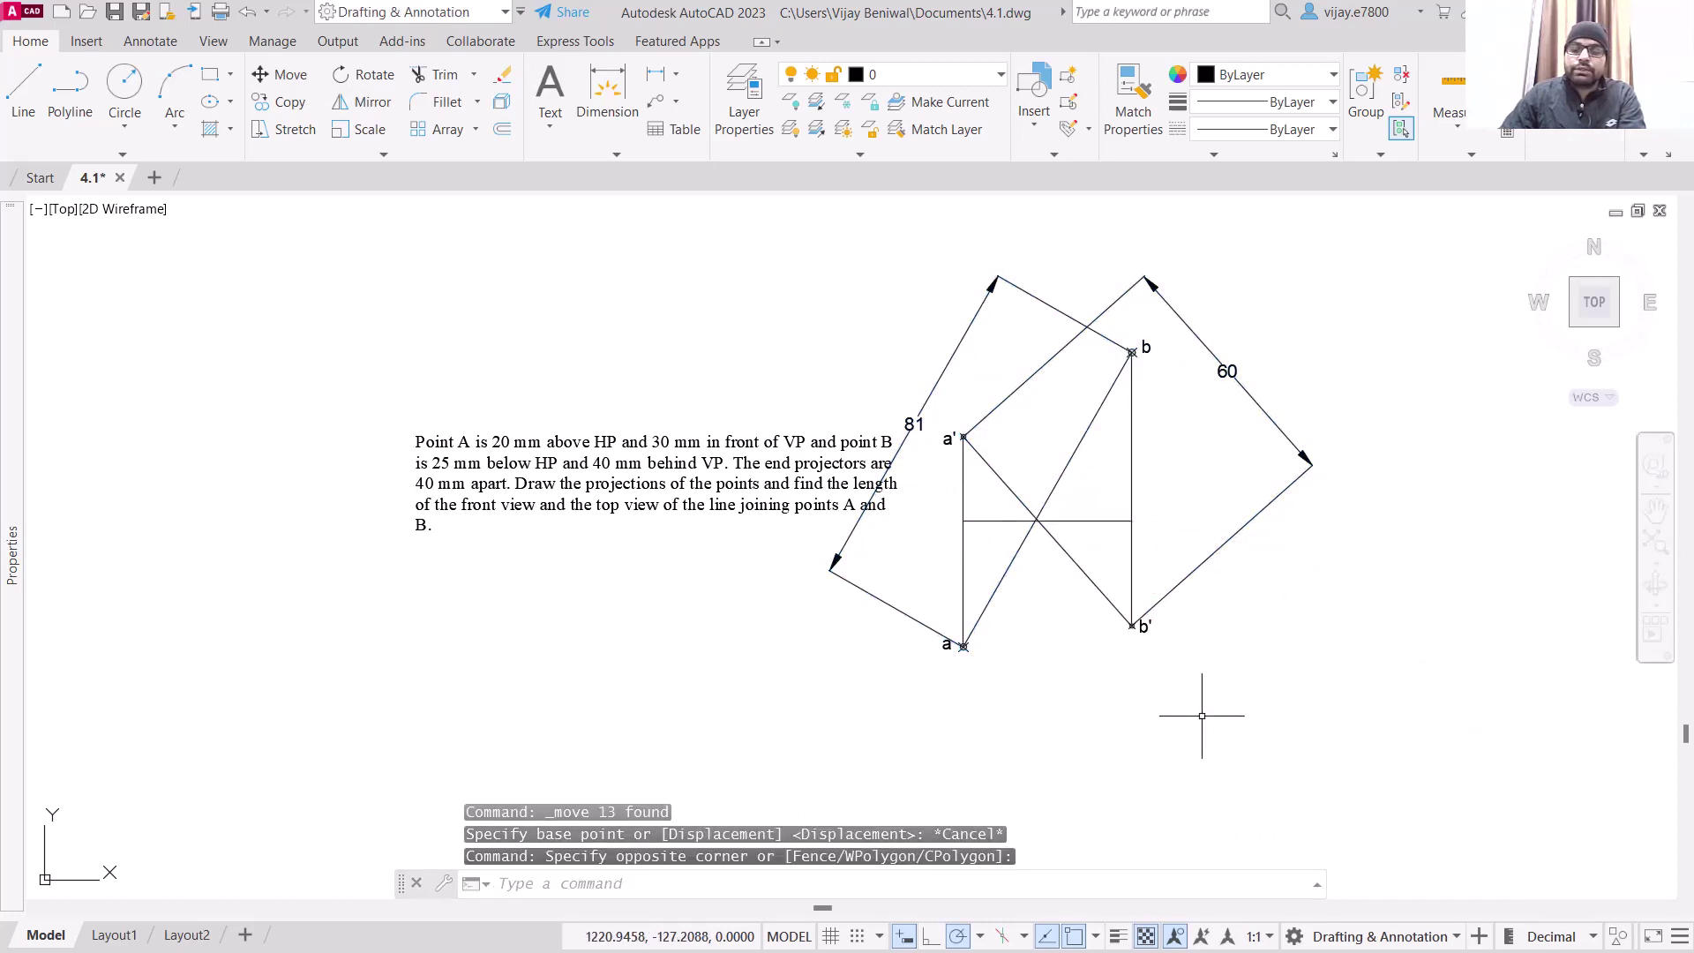
Step: Move the problem statement text to the left so it no longer overlaps the dimension of line ab
click(449, 451)
click(417, 413)
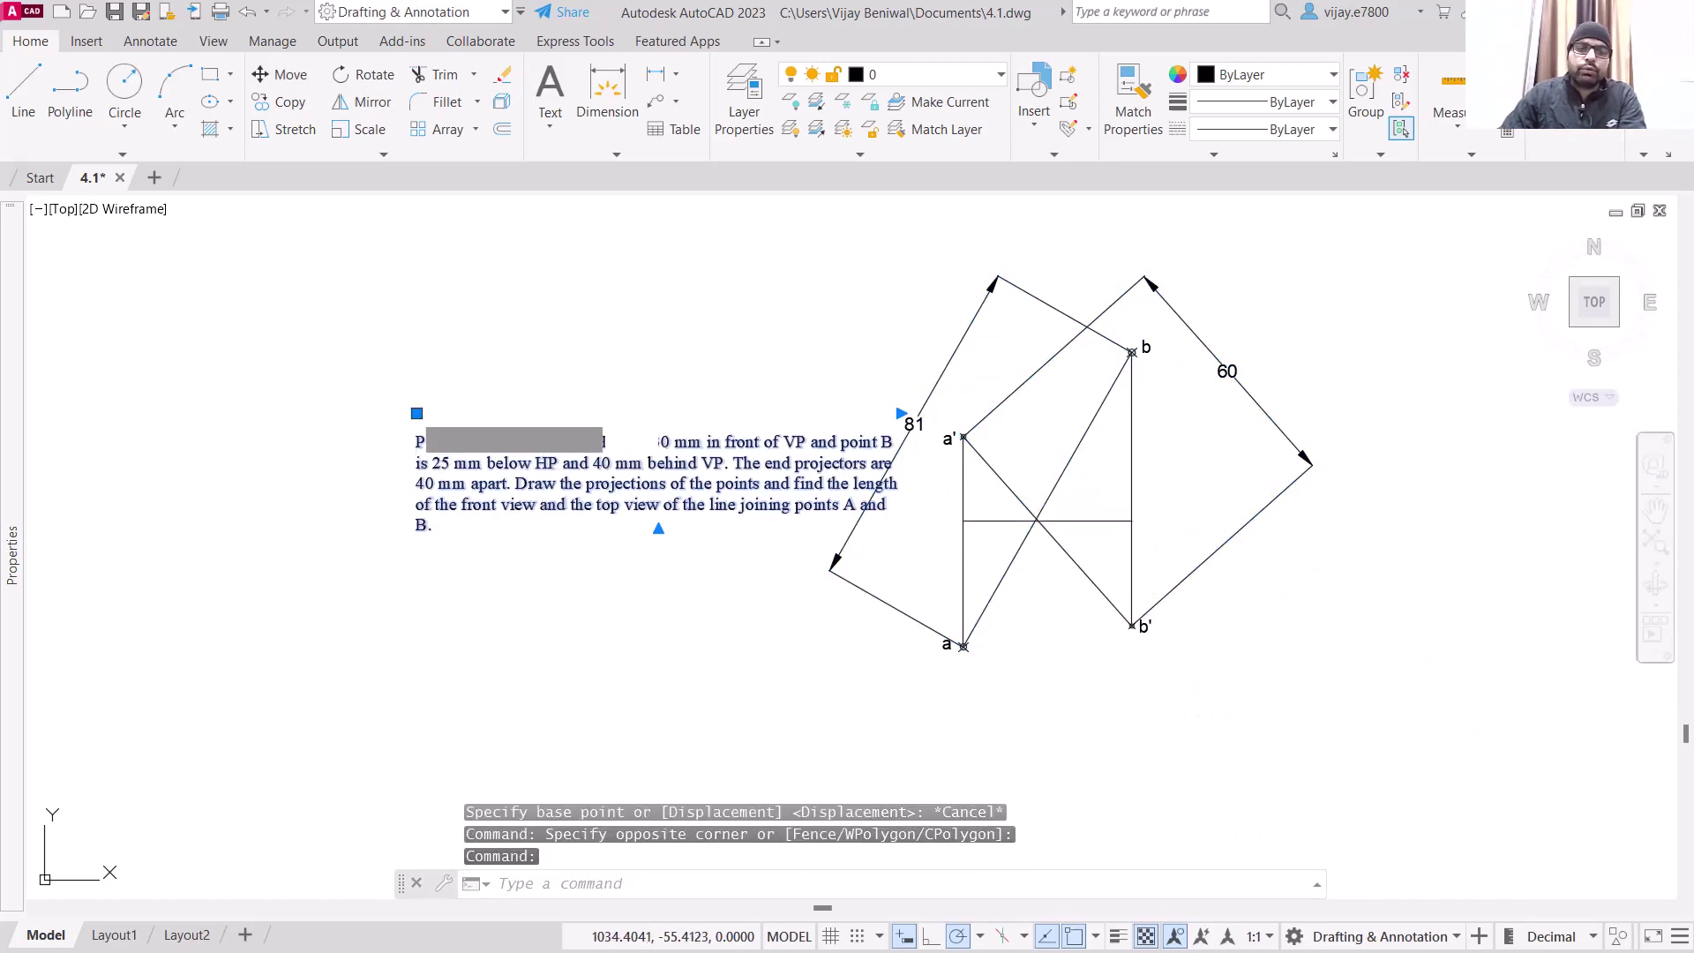
click(241, 405)
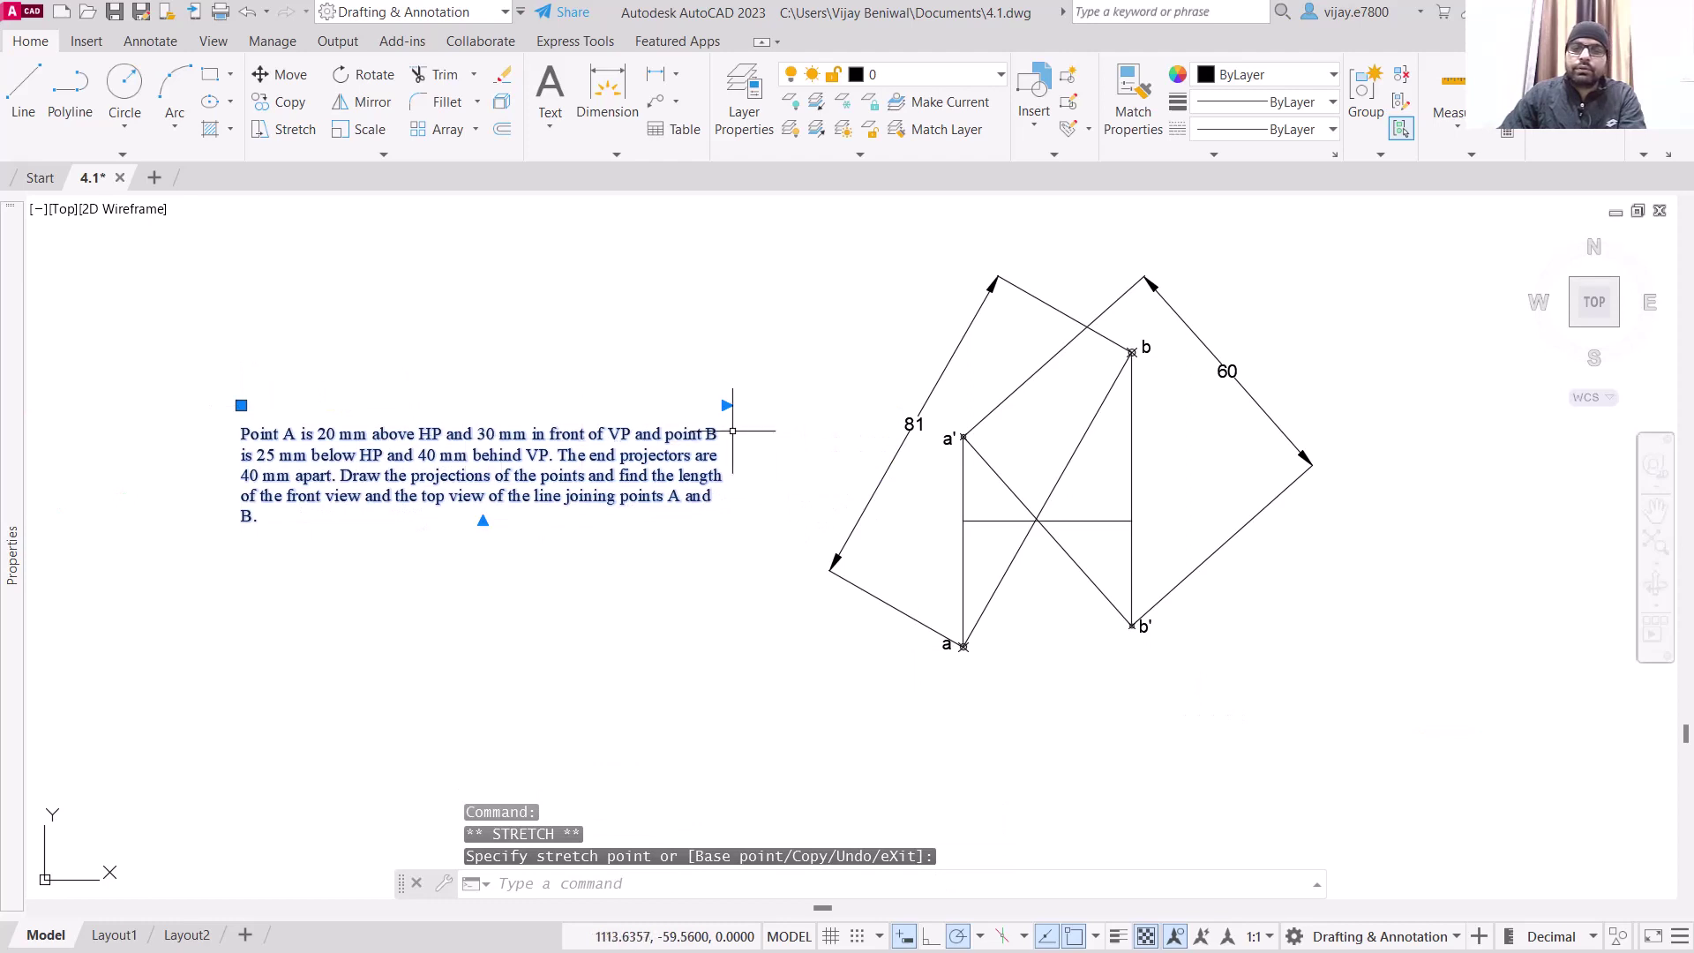
Step: Move the dimension line of ab farther to the left, away from the a' label
click(916, 426)
click(913, 422)
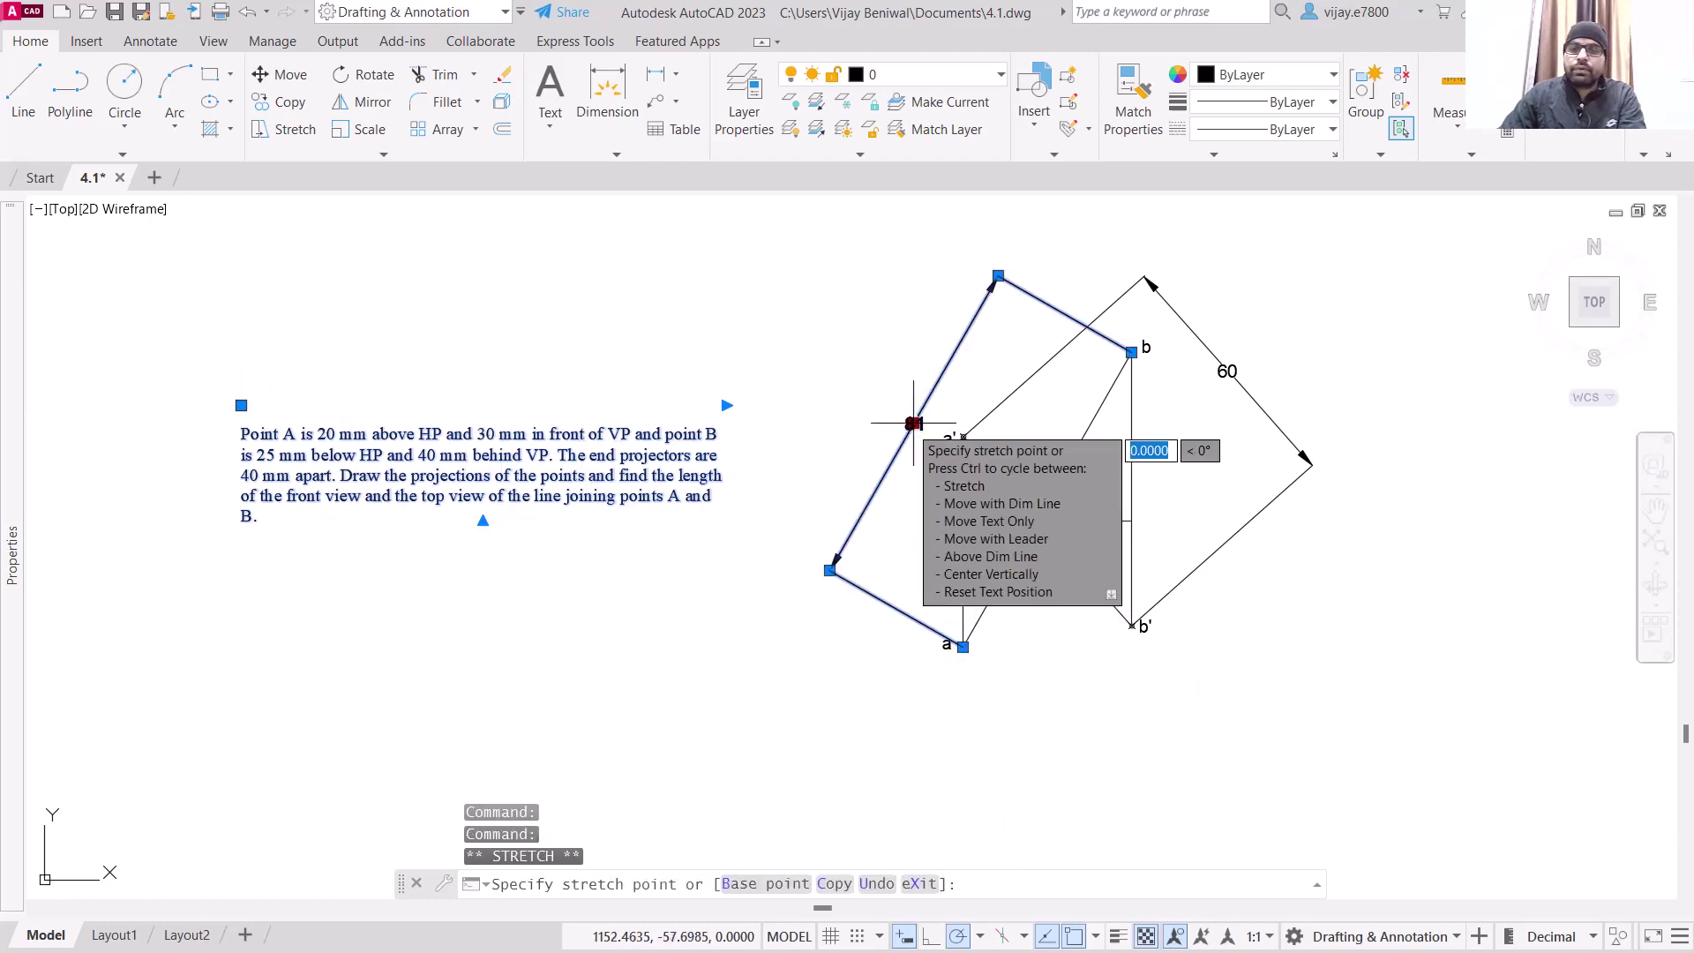
click(871, 399)
key(Escape)
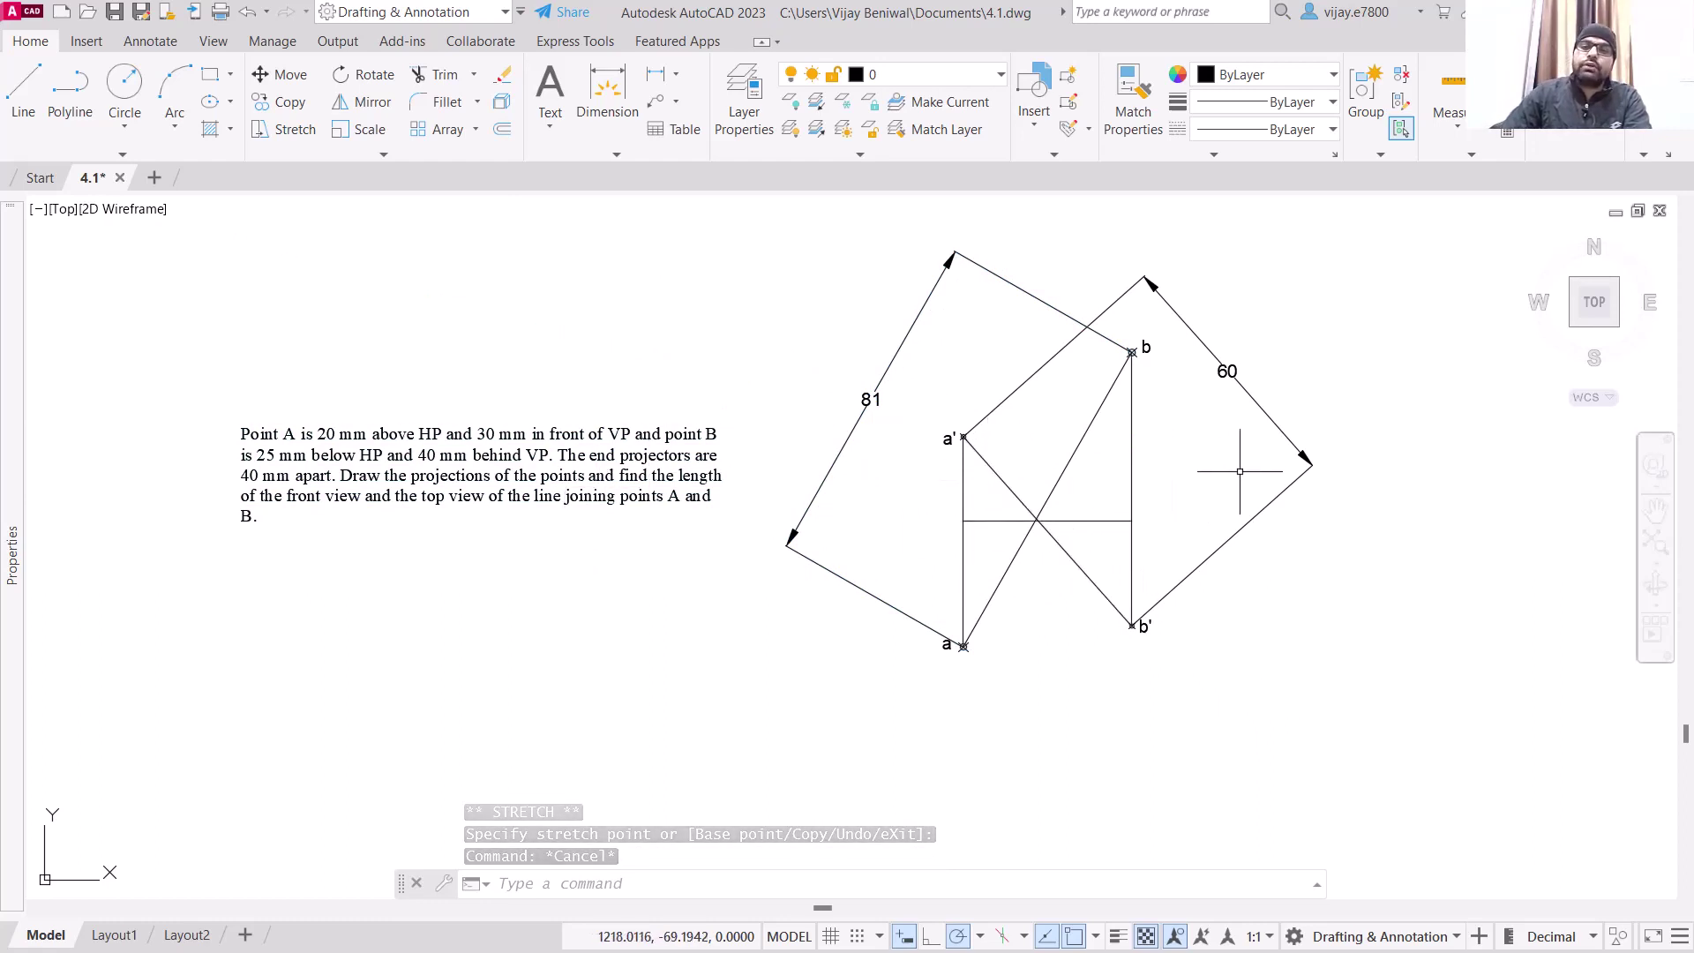
scroll(1188, 463, up, 2)
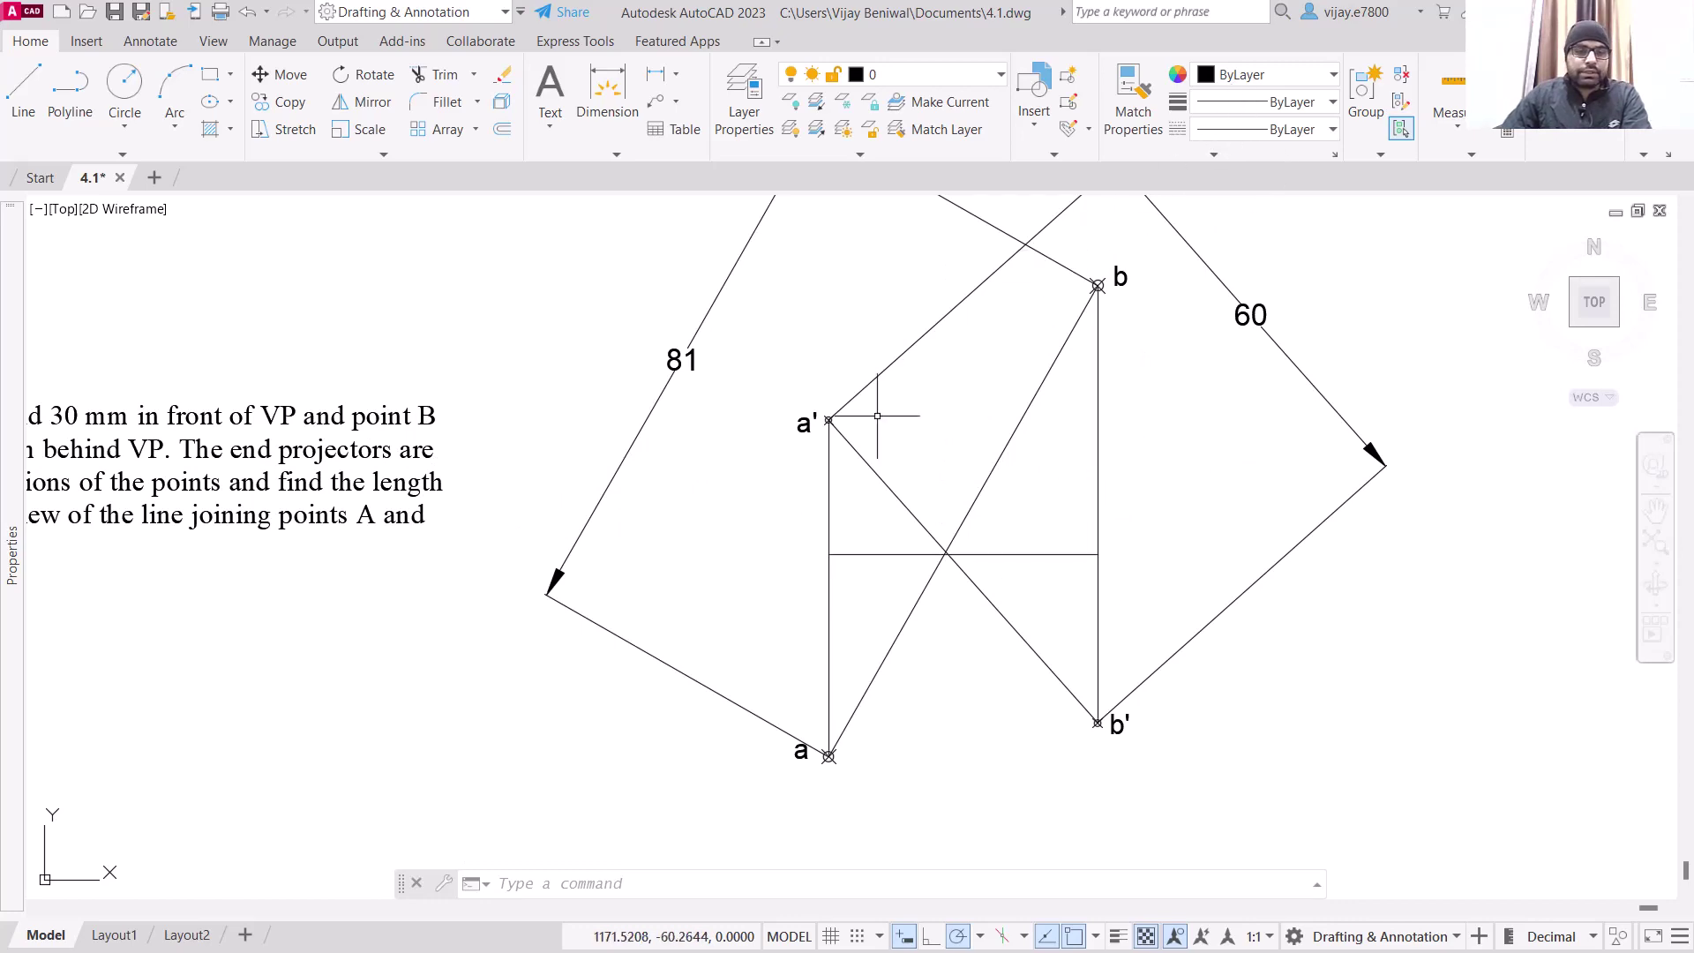
Step: Add a horizontal dimension along the reference line between the two projectors, placing it below points a and b'
middle_drag(499, 335, 977, 332)
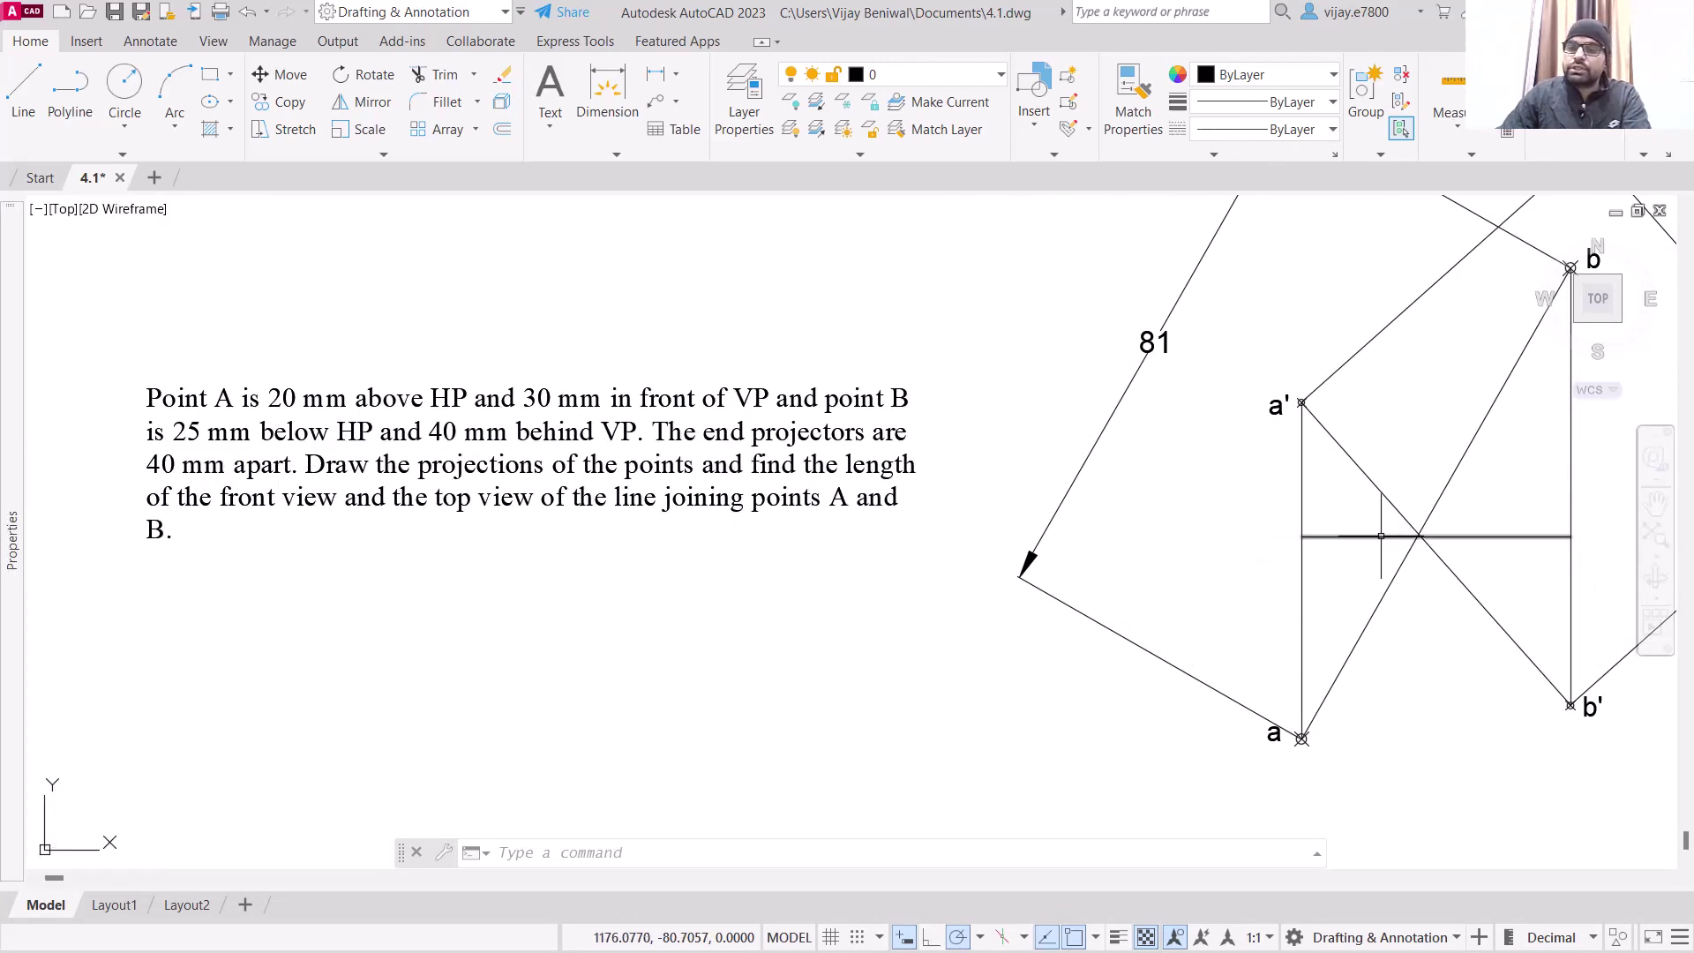
click(605, 111)
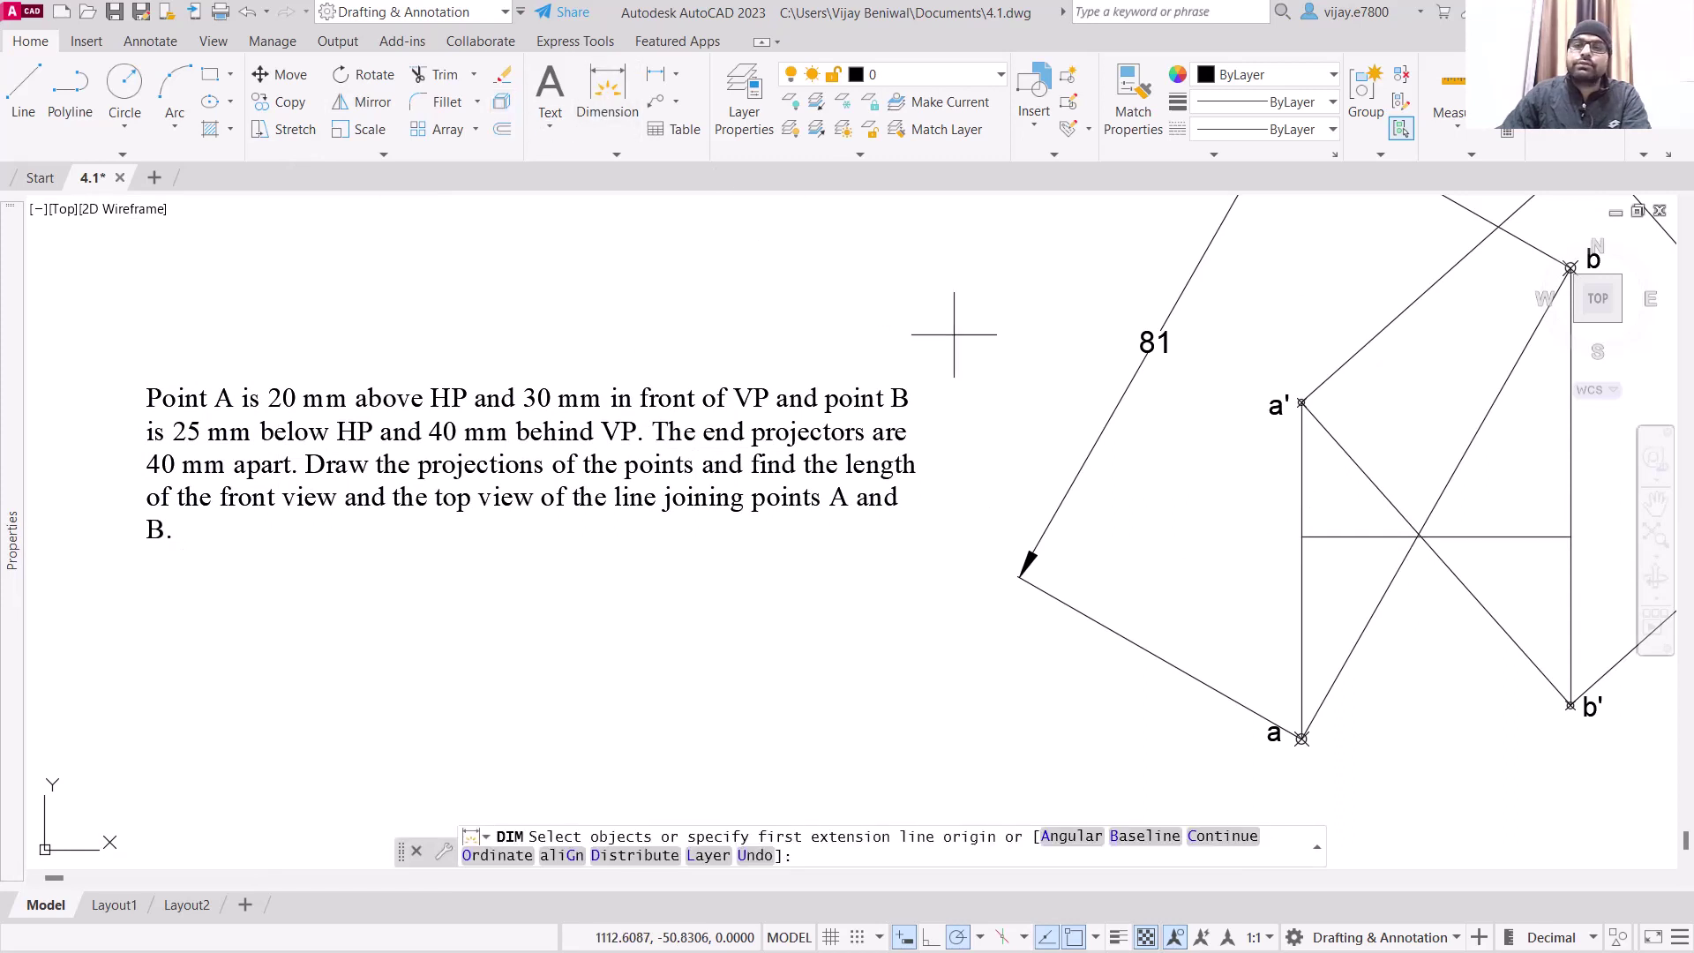
click(1384, 539)
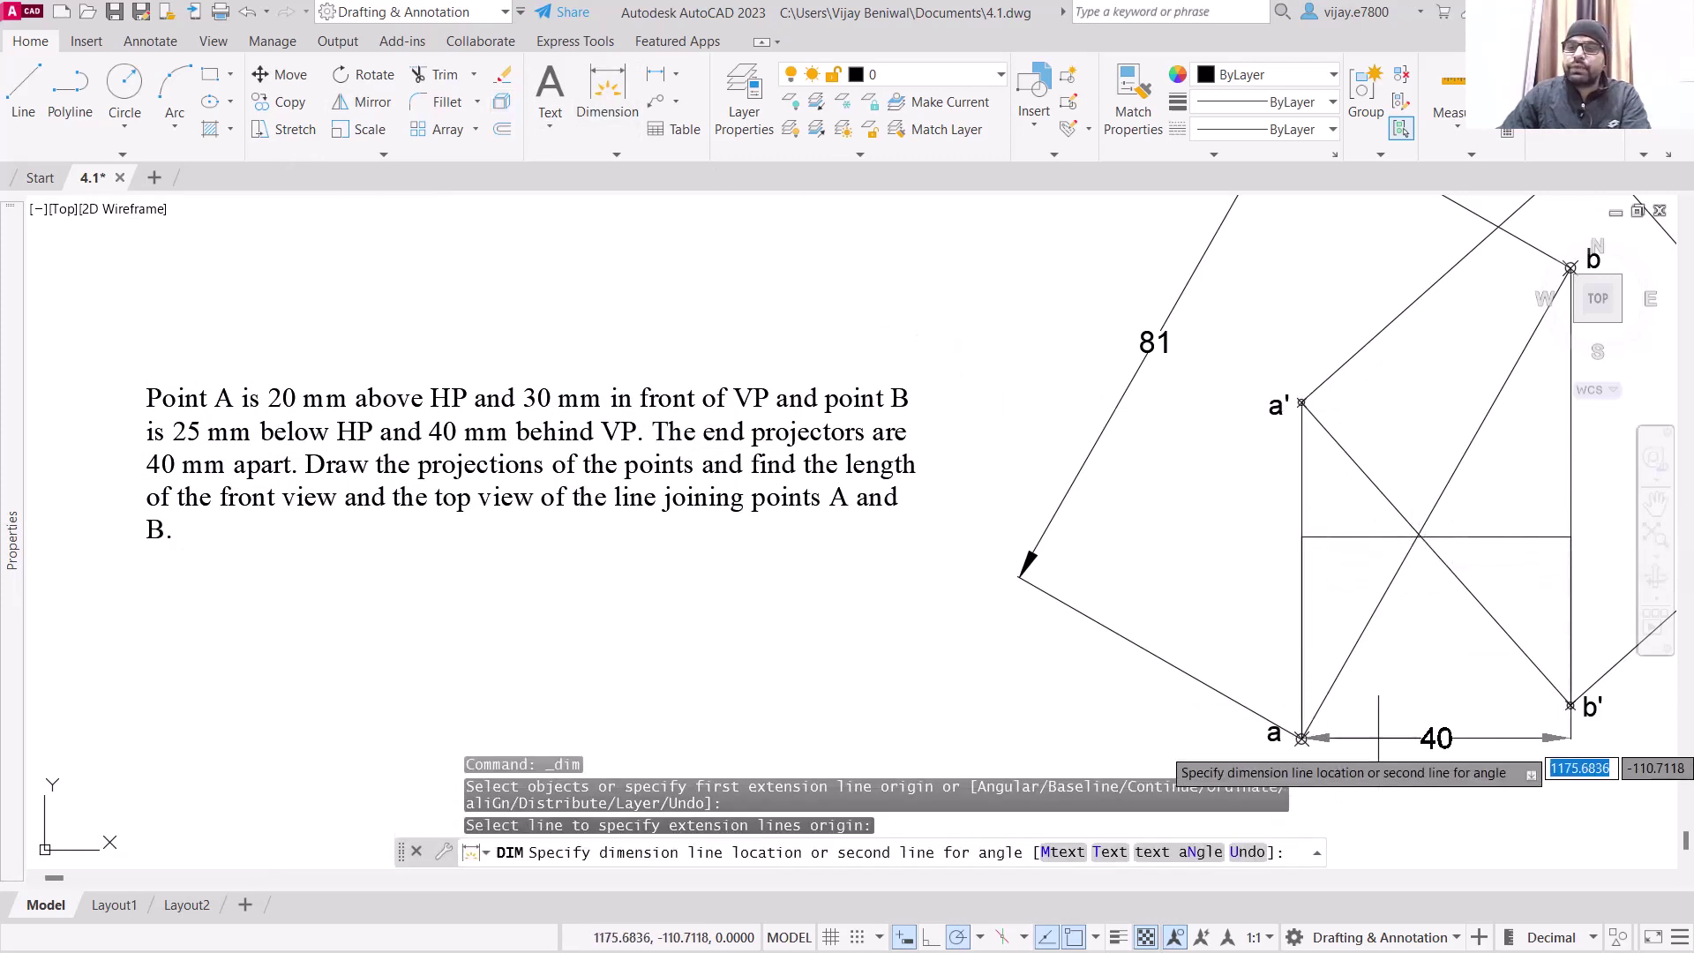
click(1288, 819)
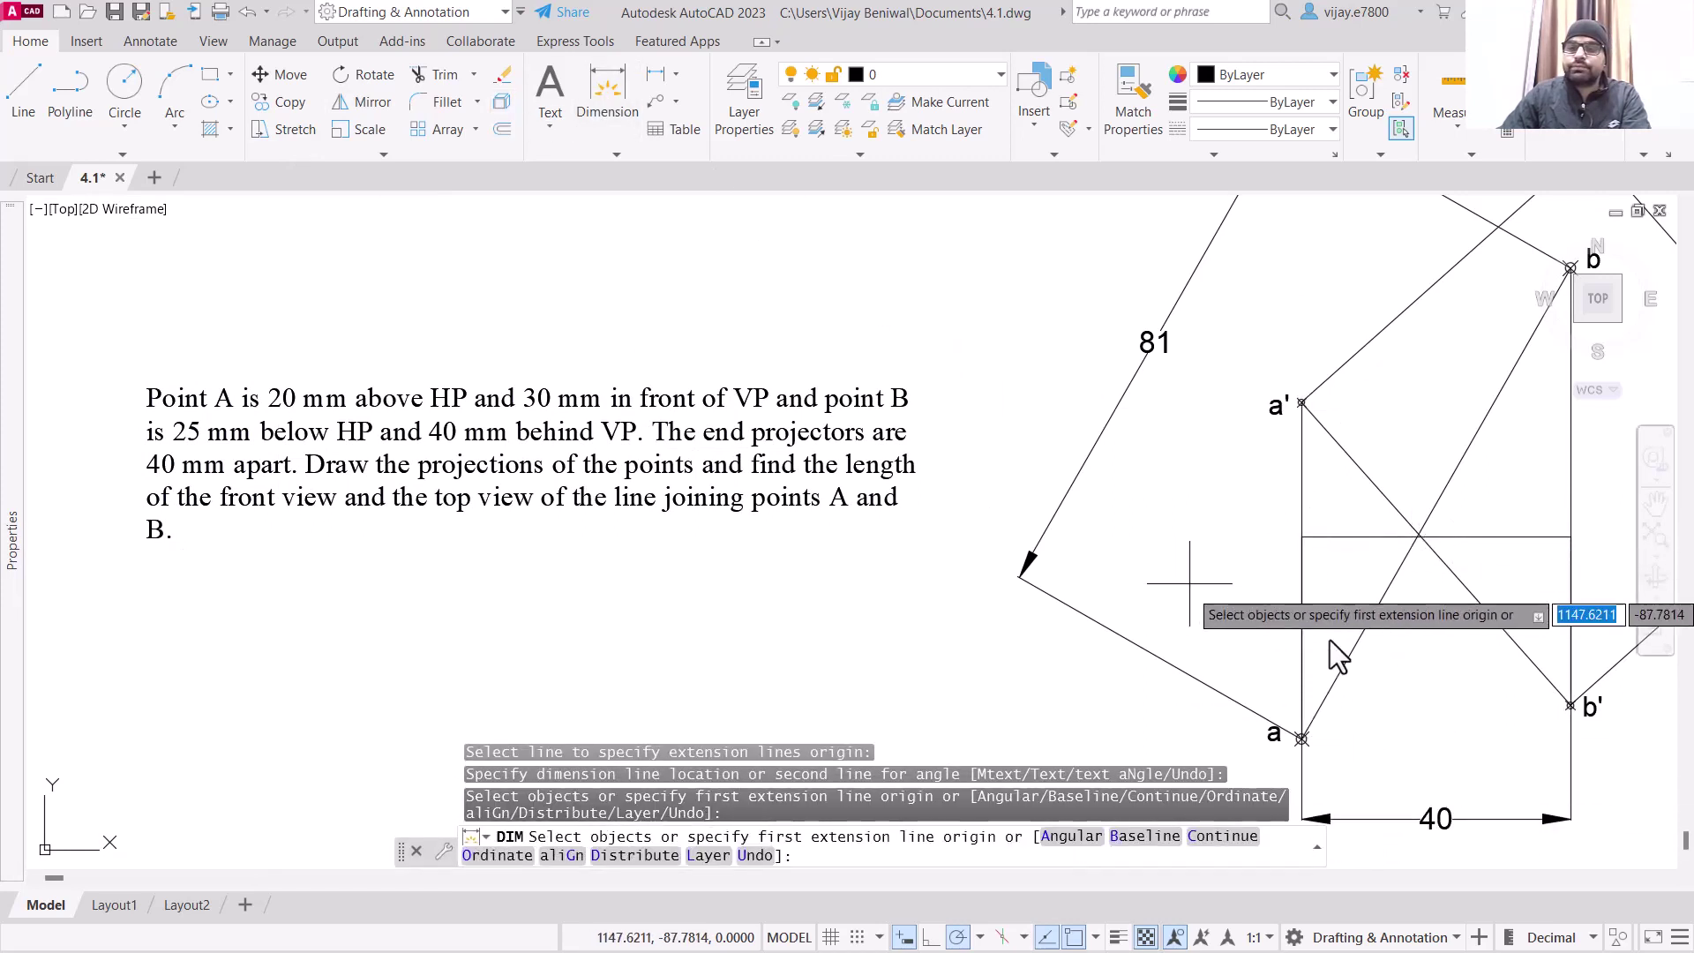
click(1466, 828)
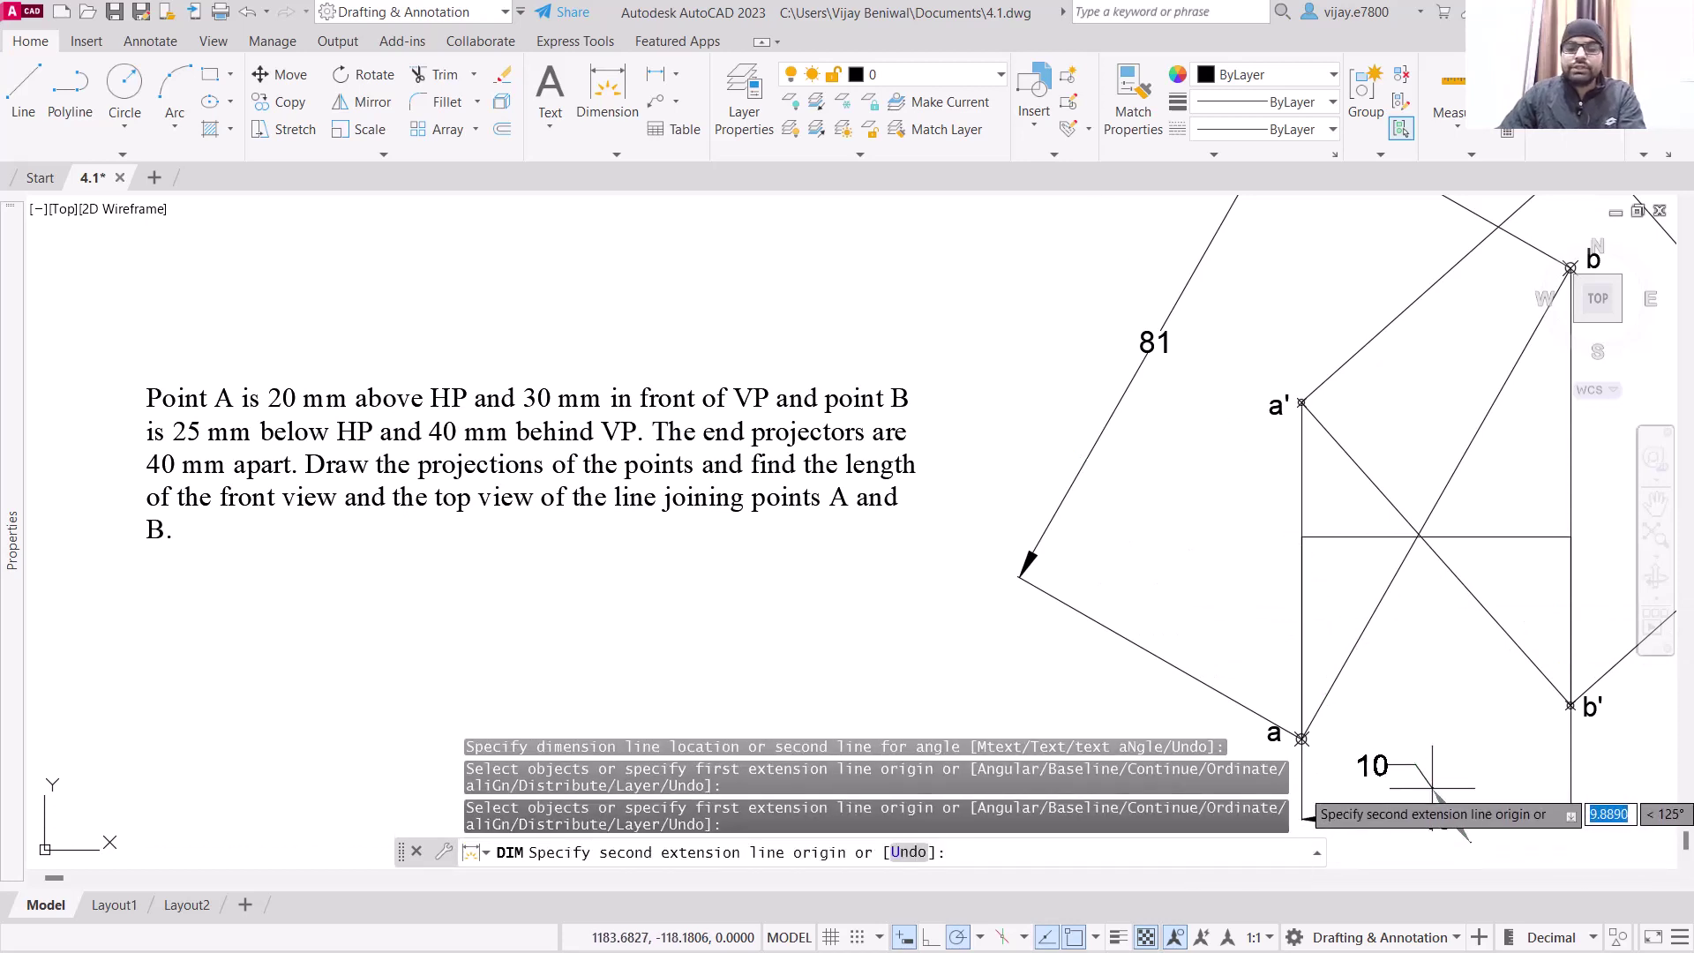
key(Escape)
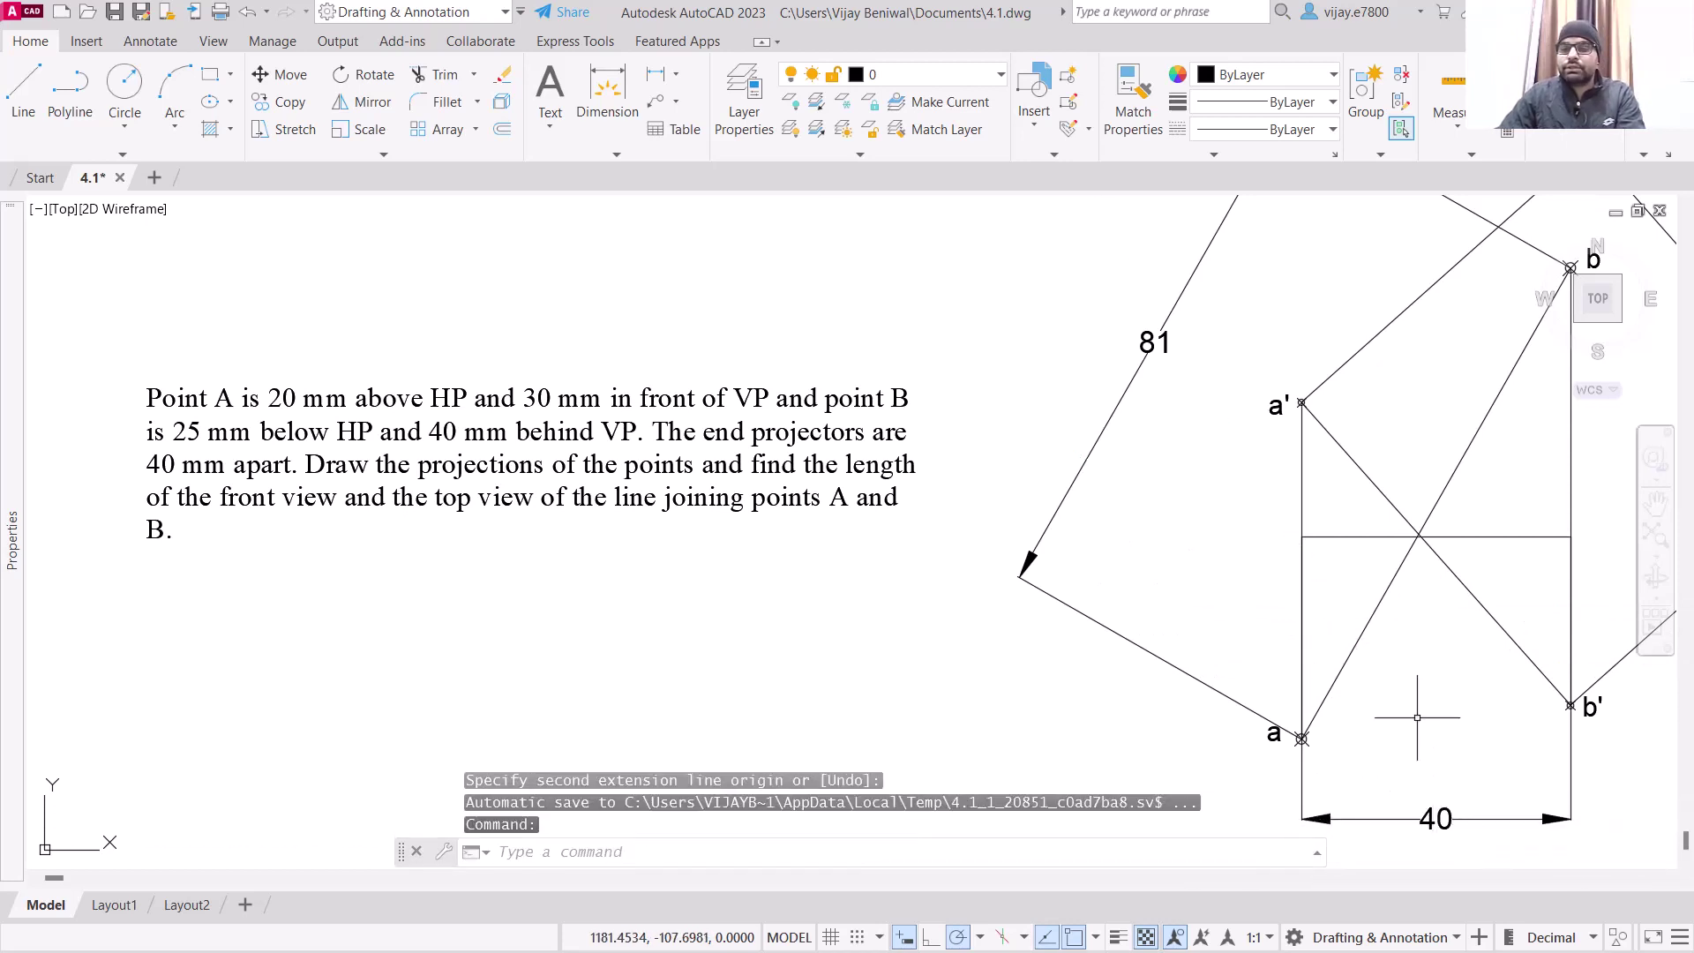
Step: Set the color of the horizontal dimension between the projectors to red (237,31,36)
click(1420, 808)
right_click(1420, 808)
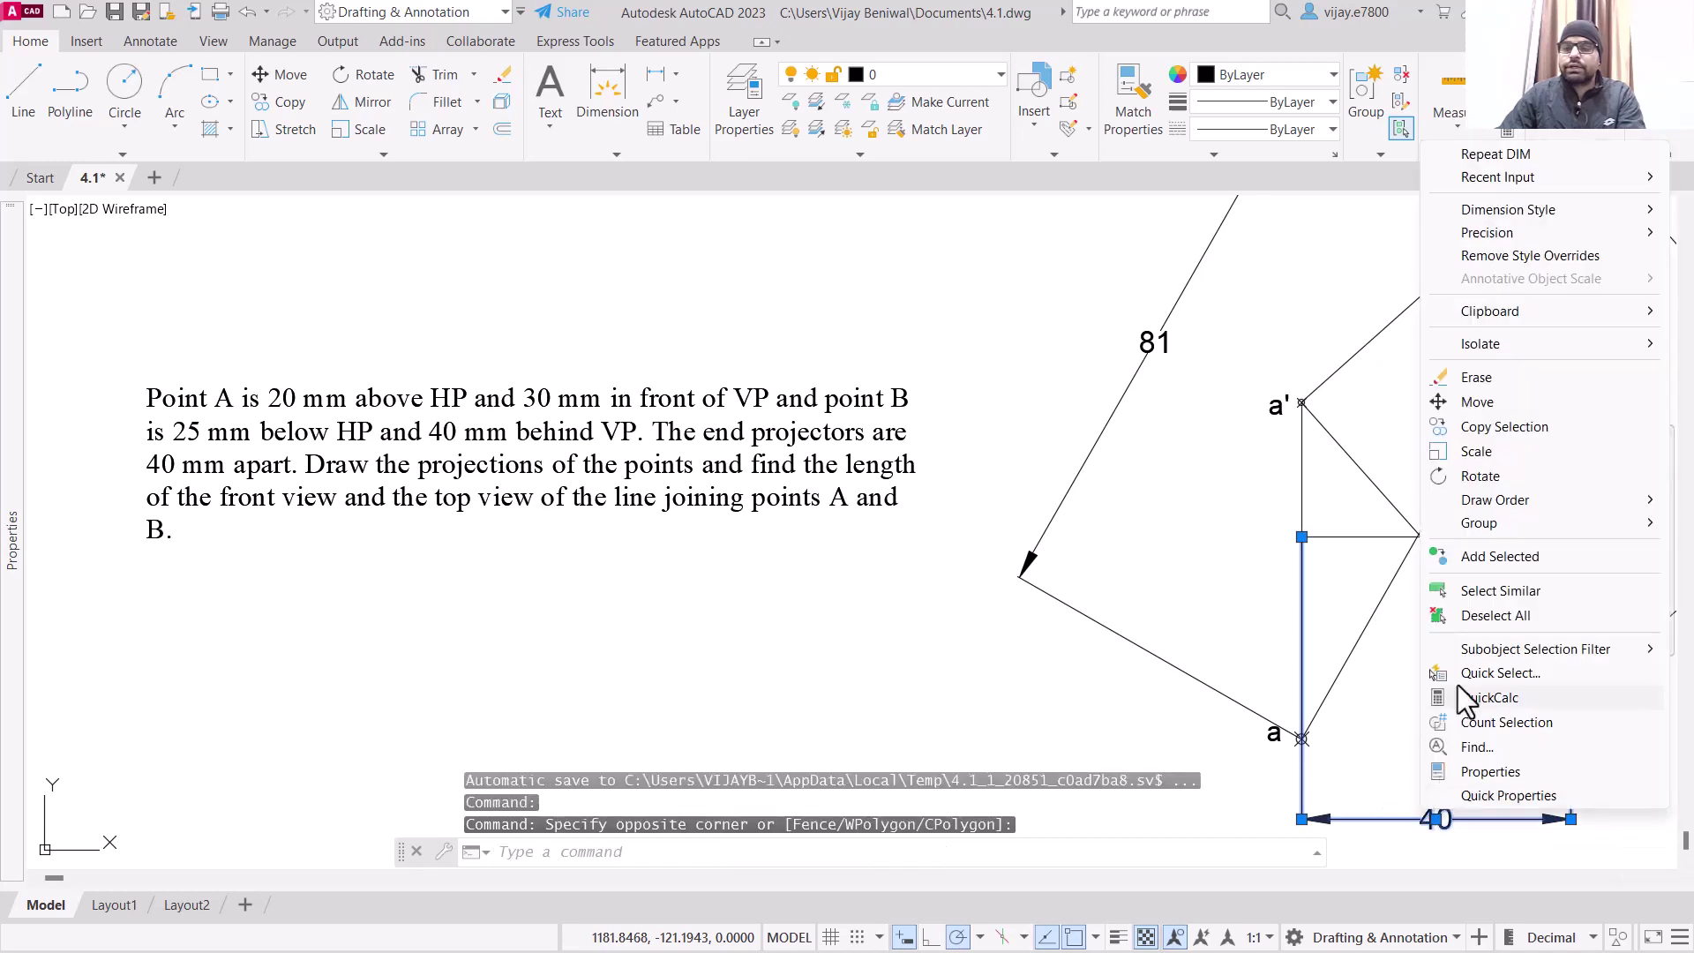
click(1505, 593)
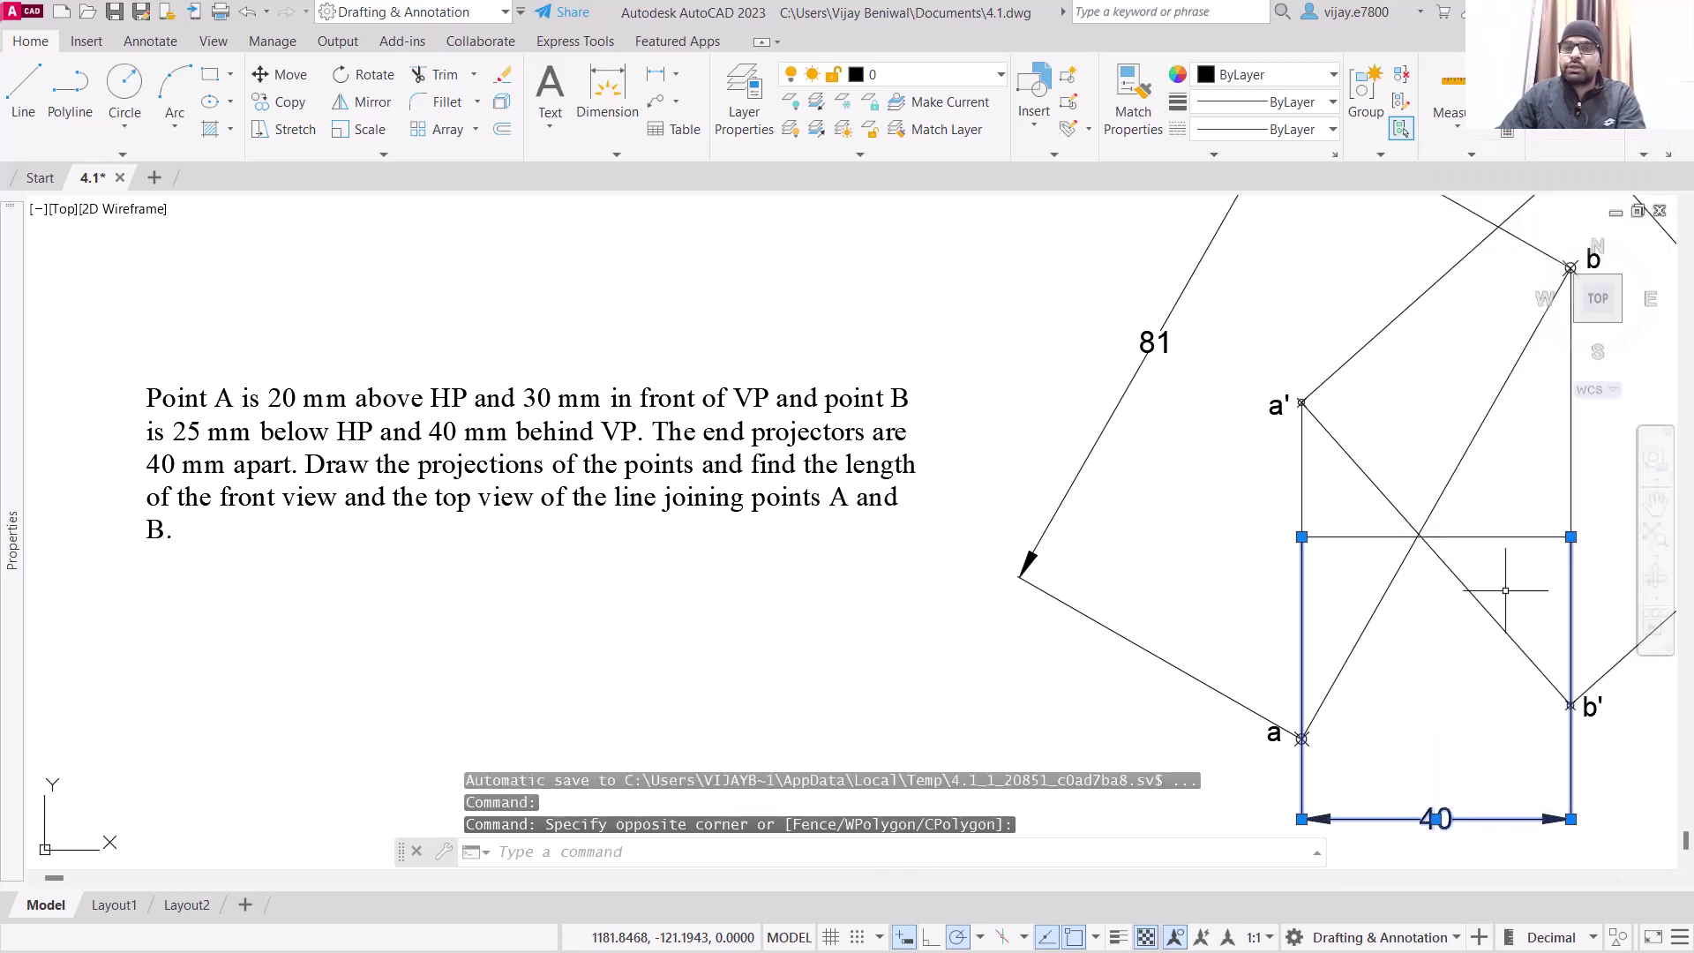
click(883, 74)
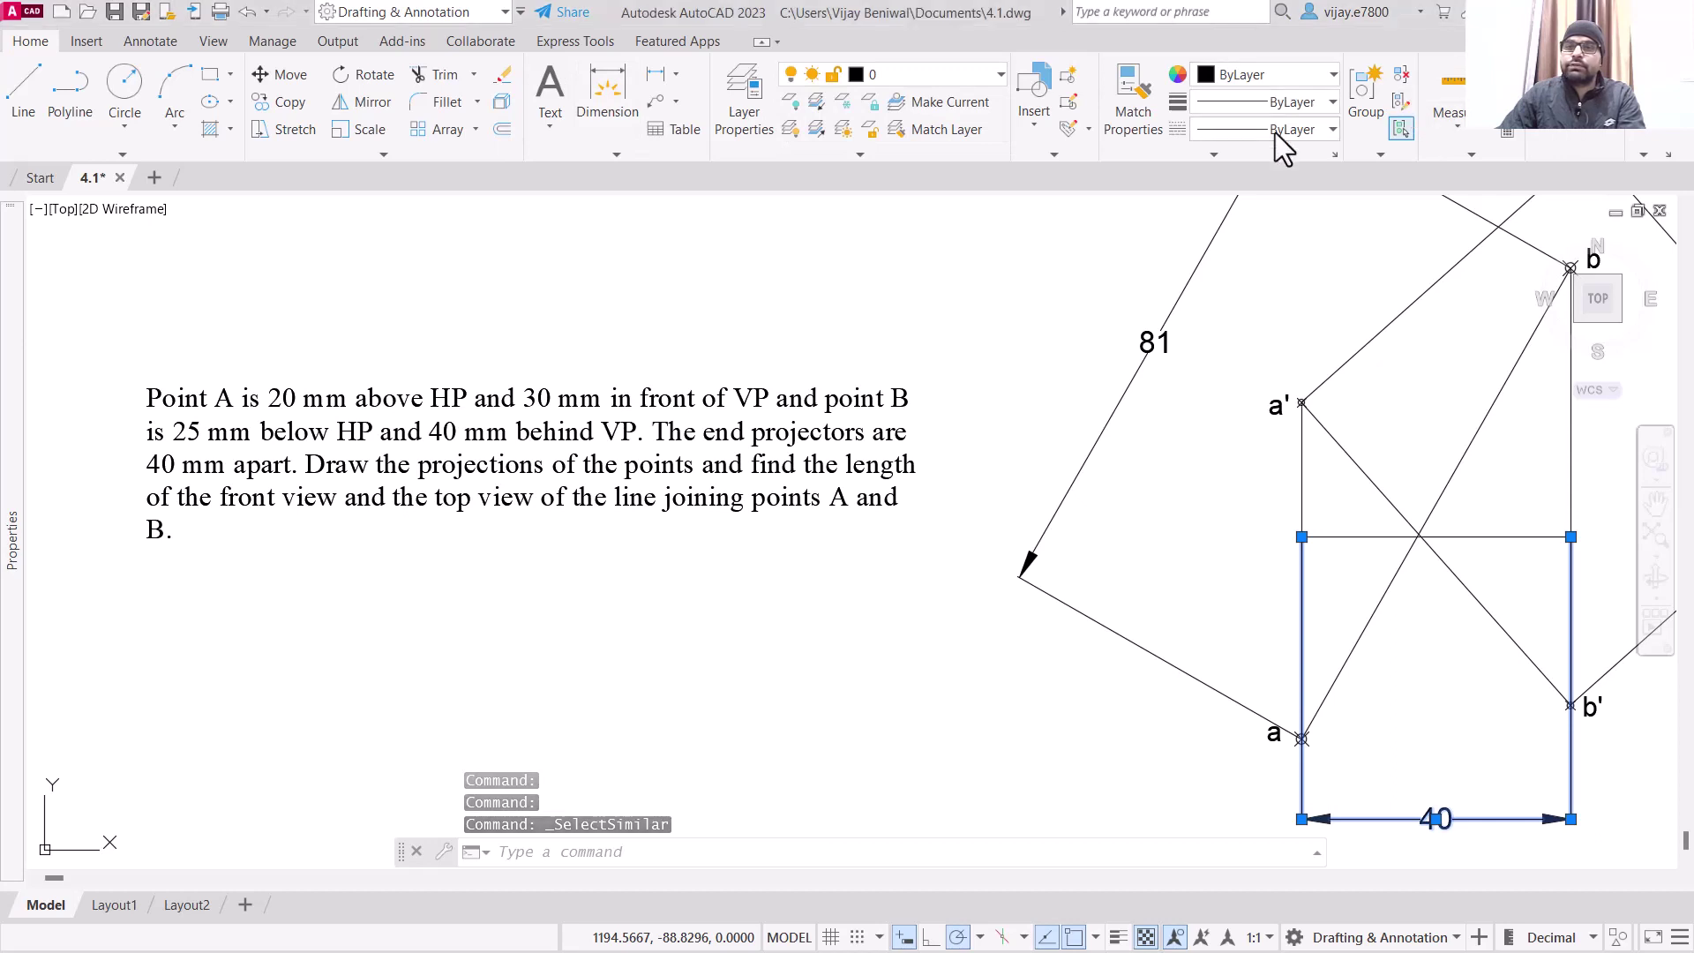
click(1283, 73)
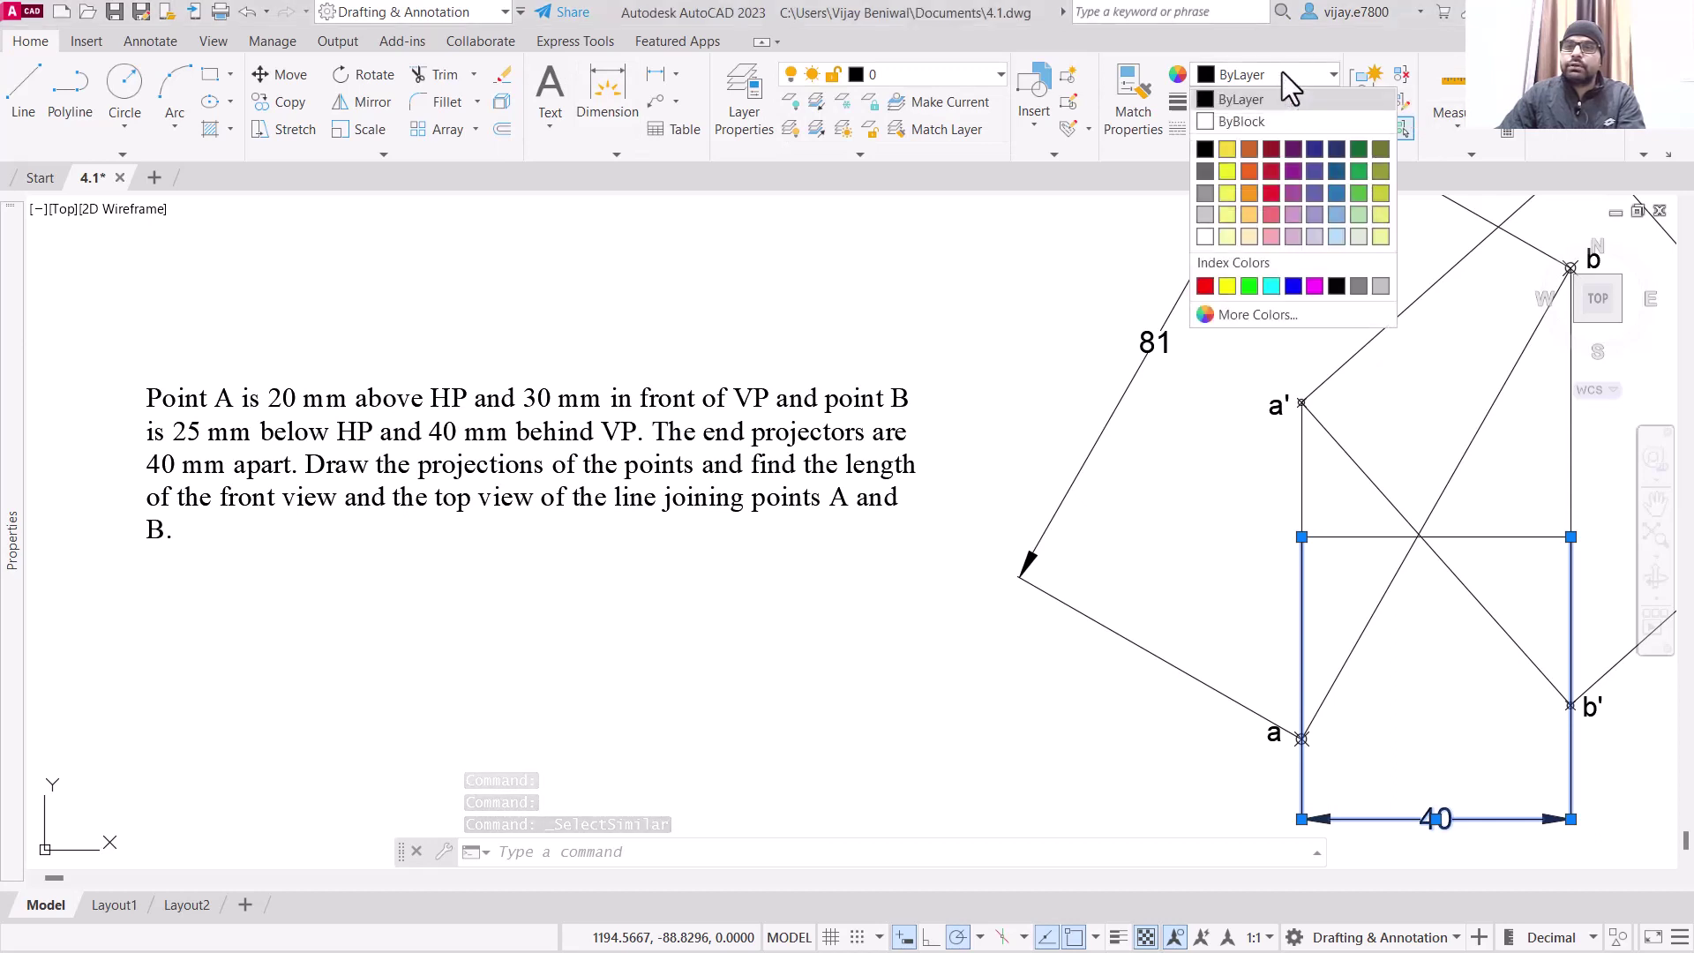
click(1270, 194)
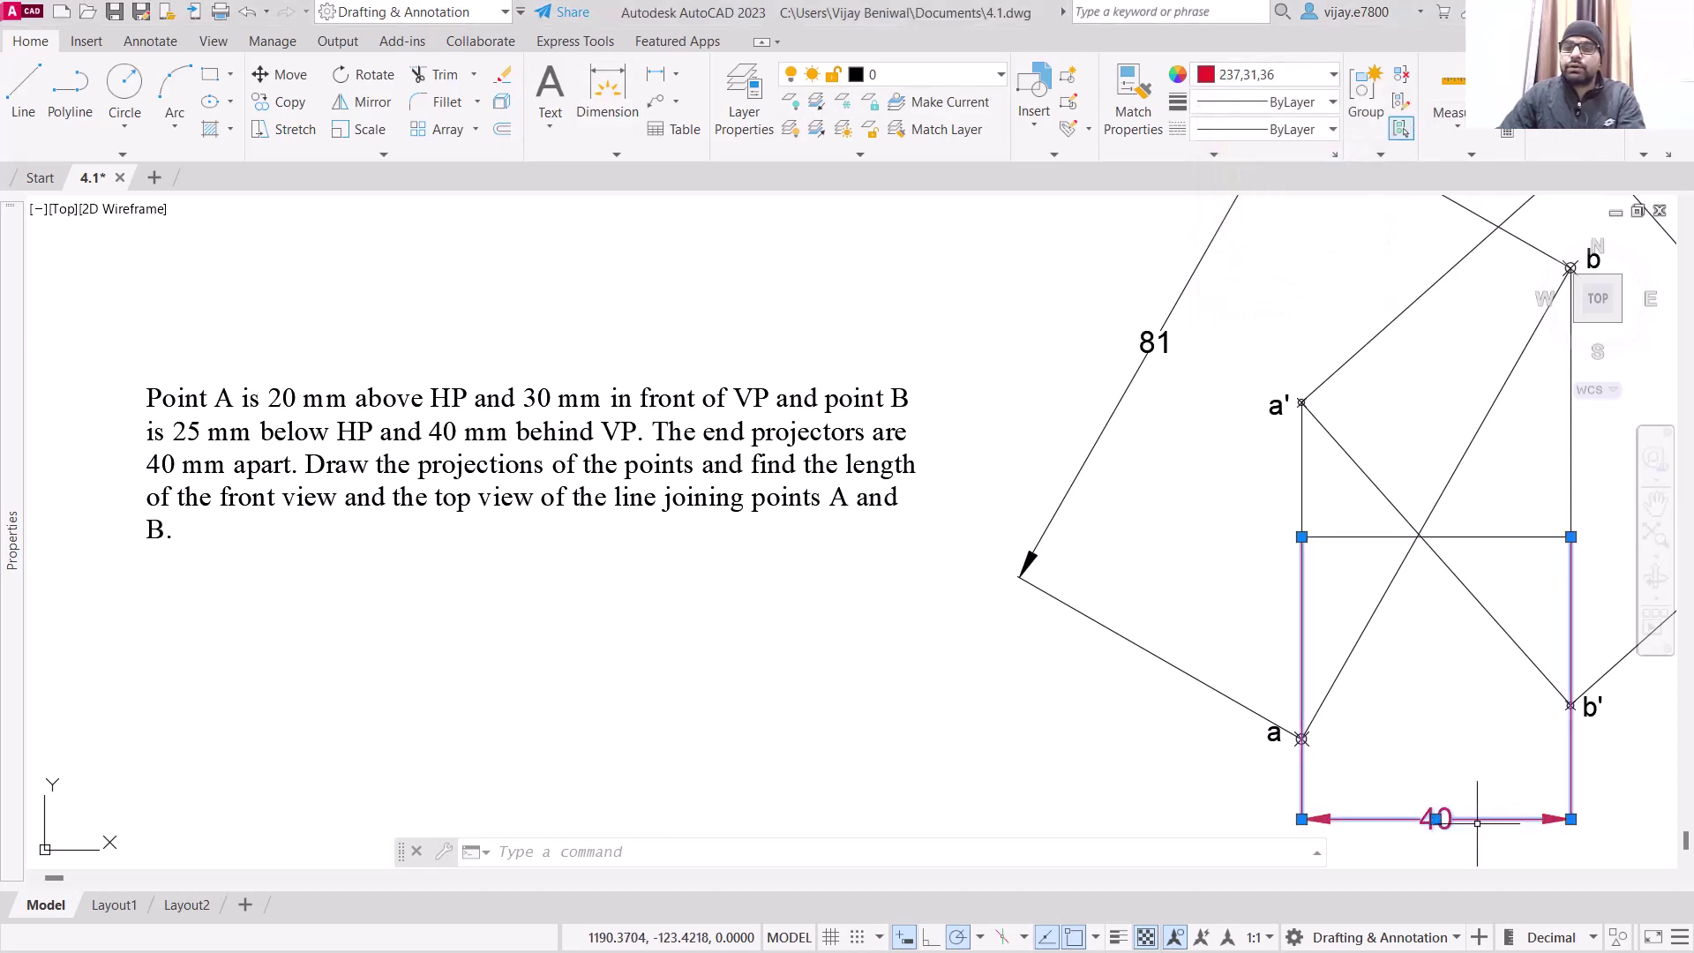
Step: Extend the selection to the aligned dimensions of both views and set all three dimensions to orange-red
right_click(1440, 710)
click(1485, 497)
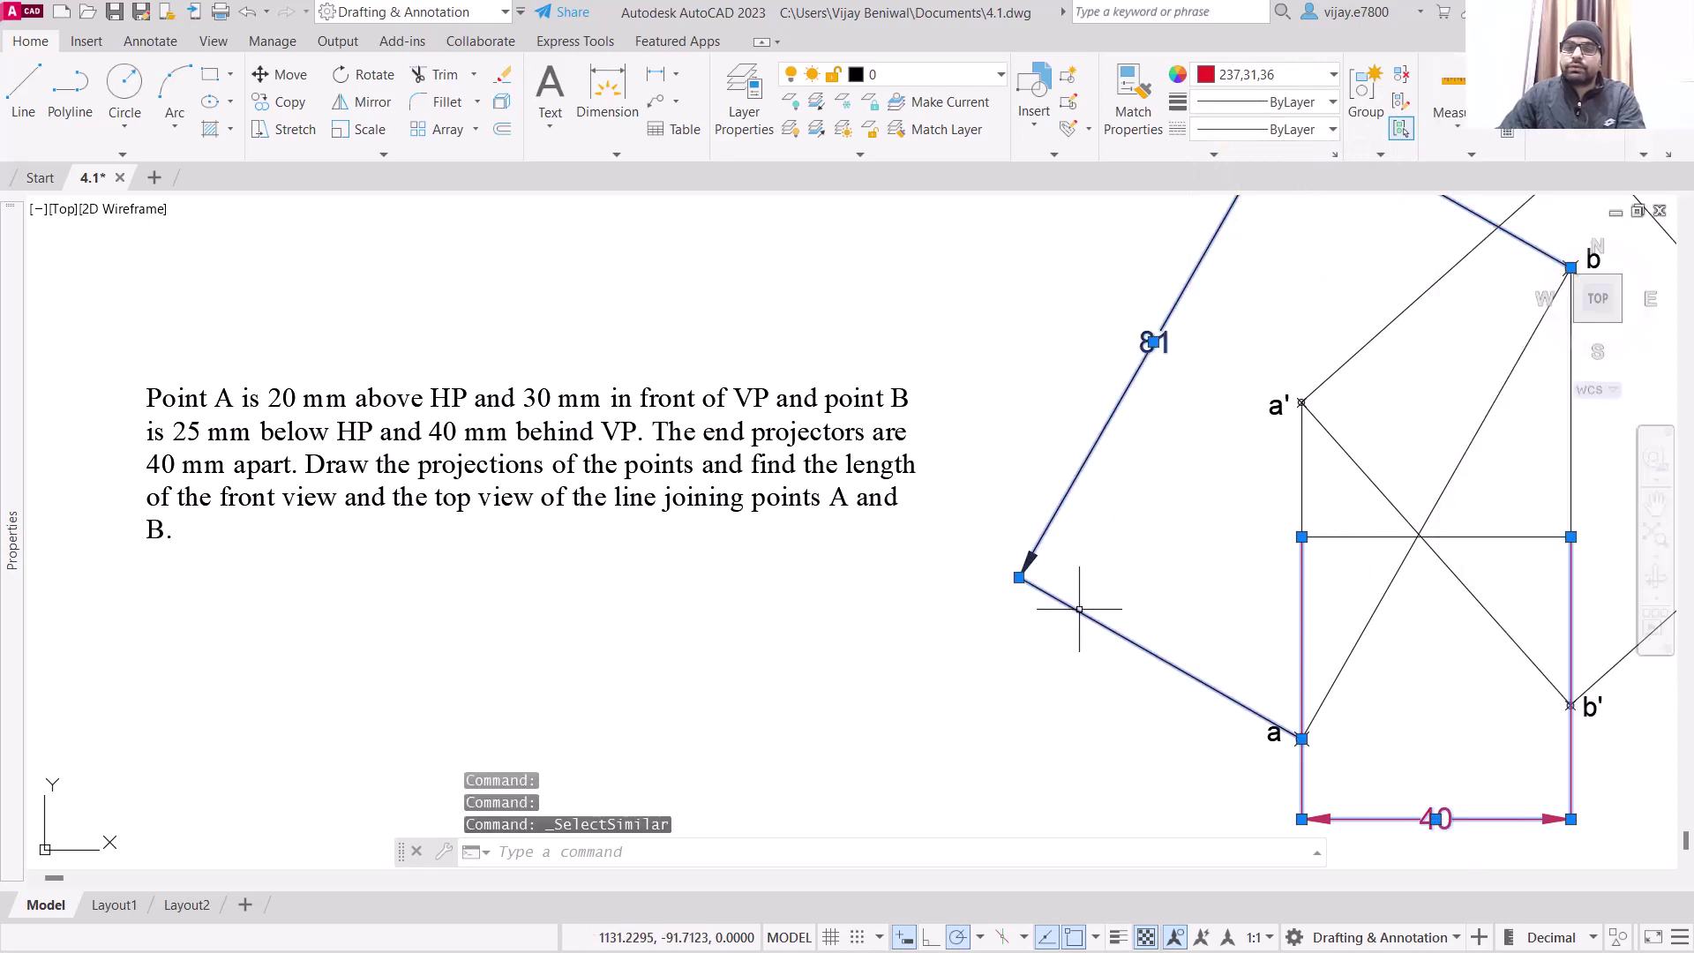
right_click(1105, 570)
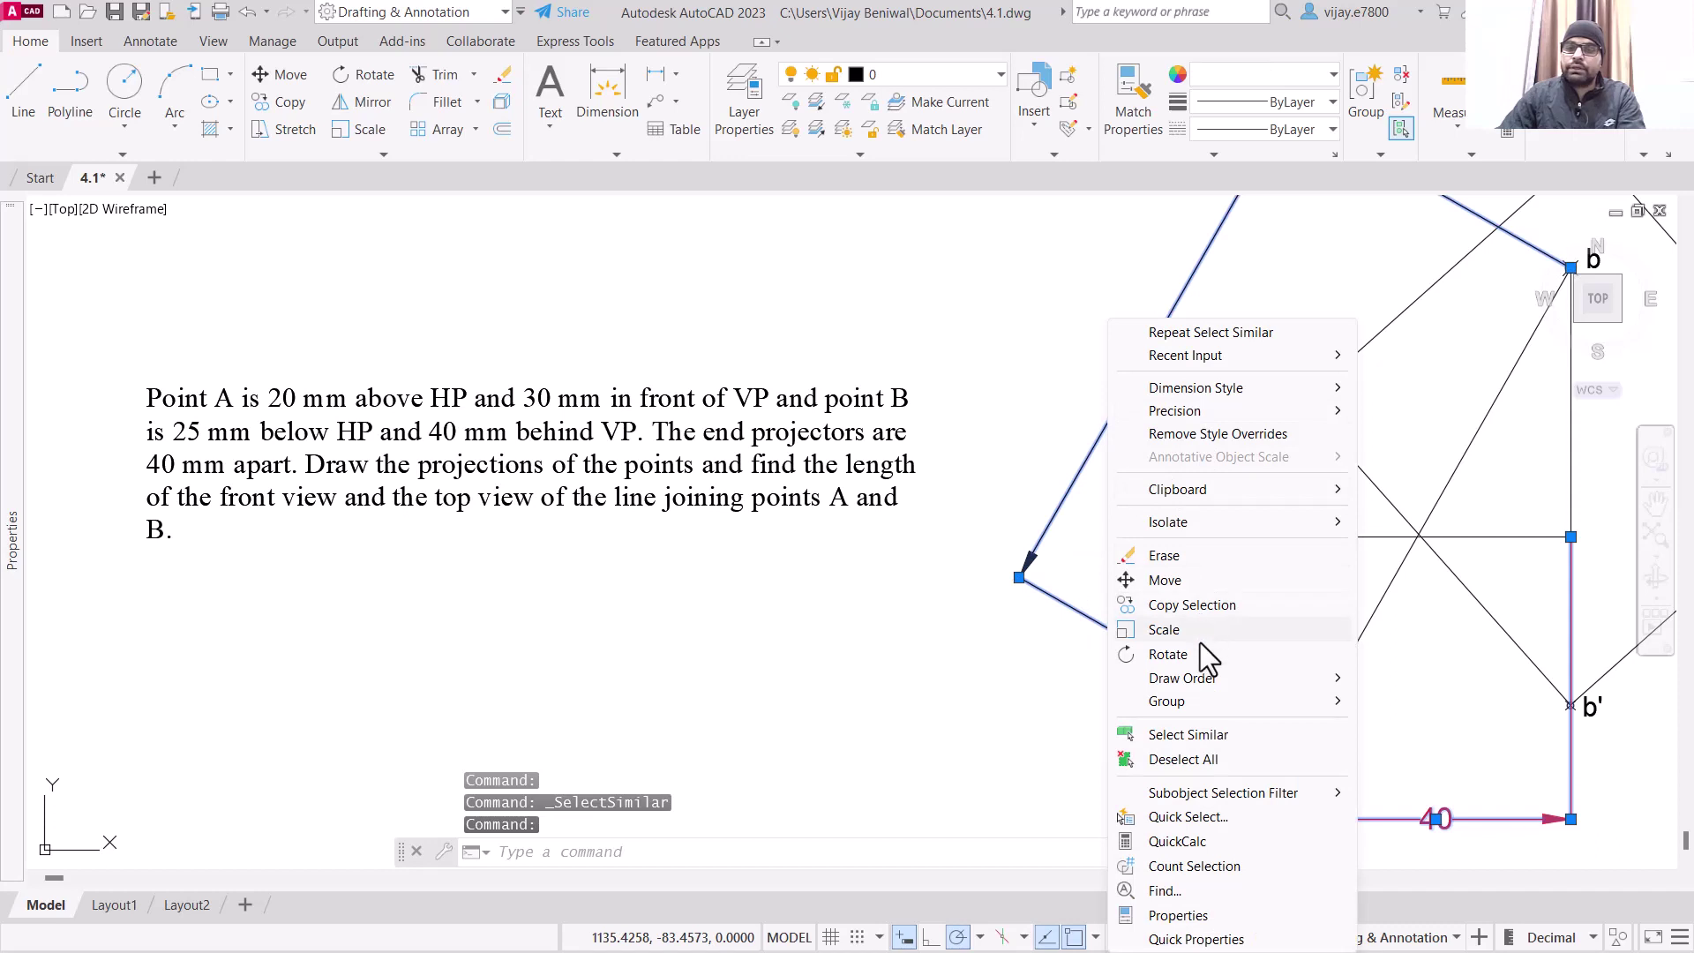
click(1198, 737)
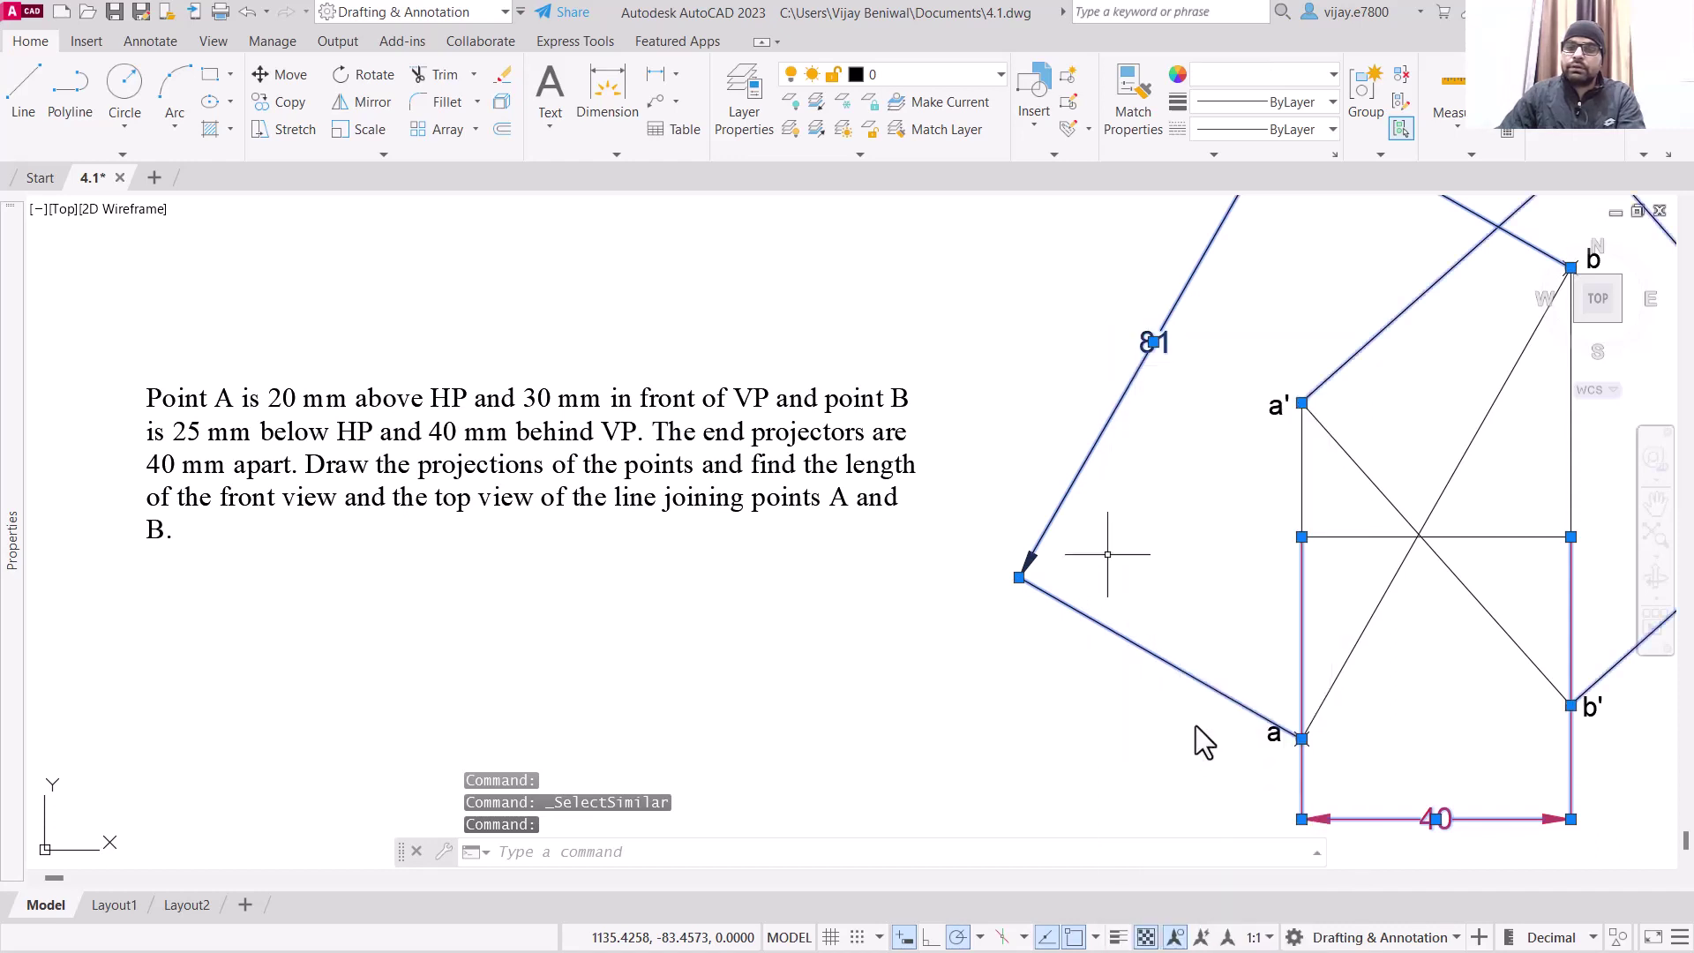
click(1226, 76)
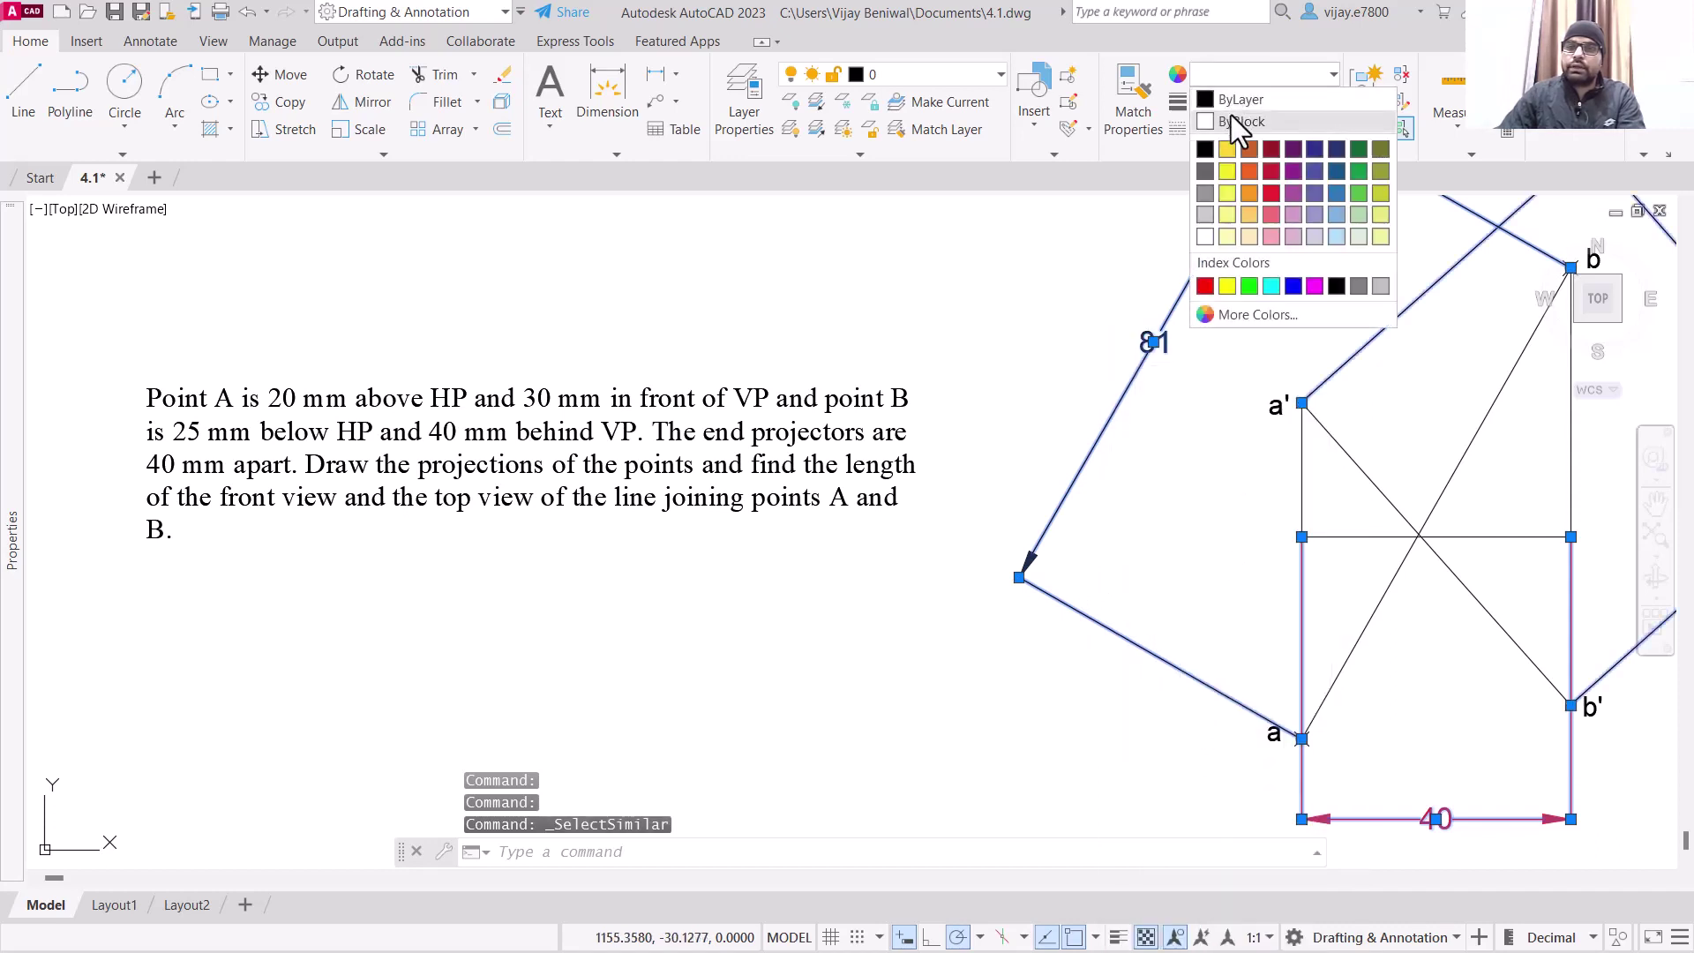
click(1260, 194)
key(Escape)
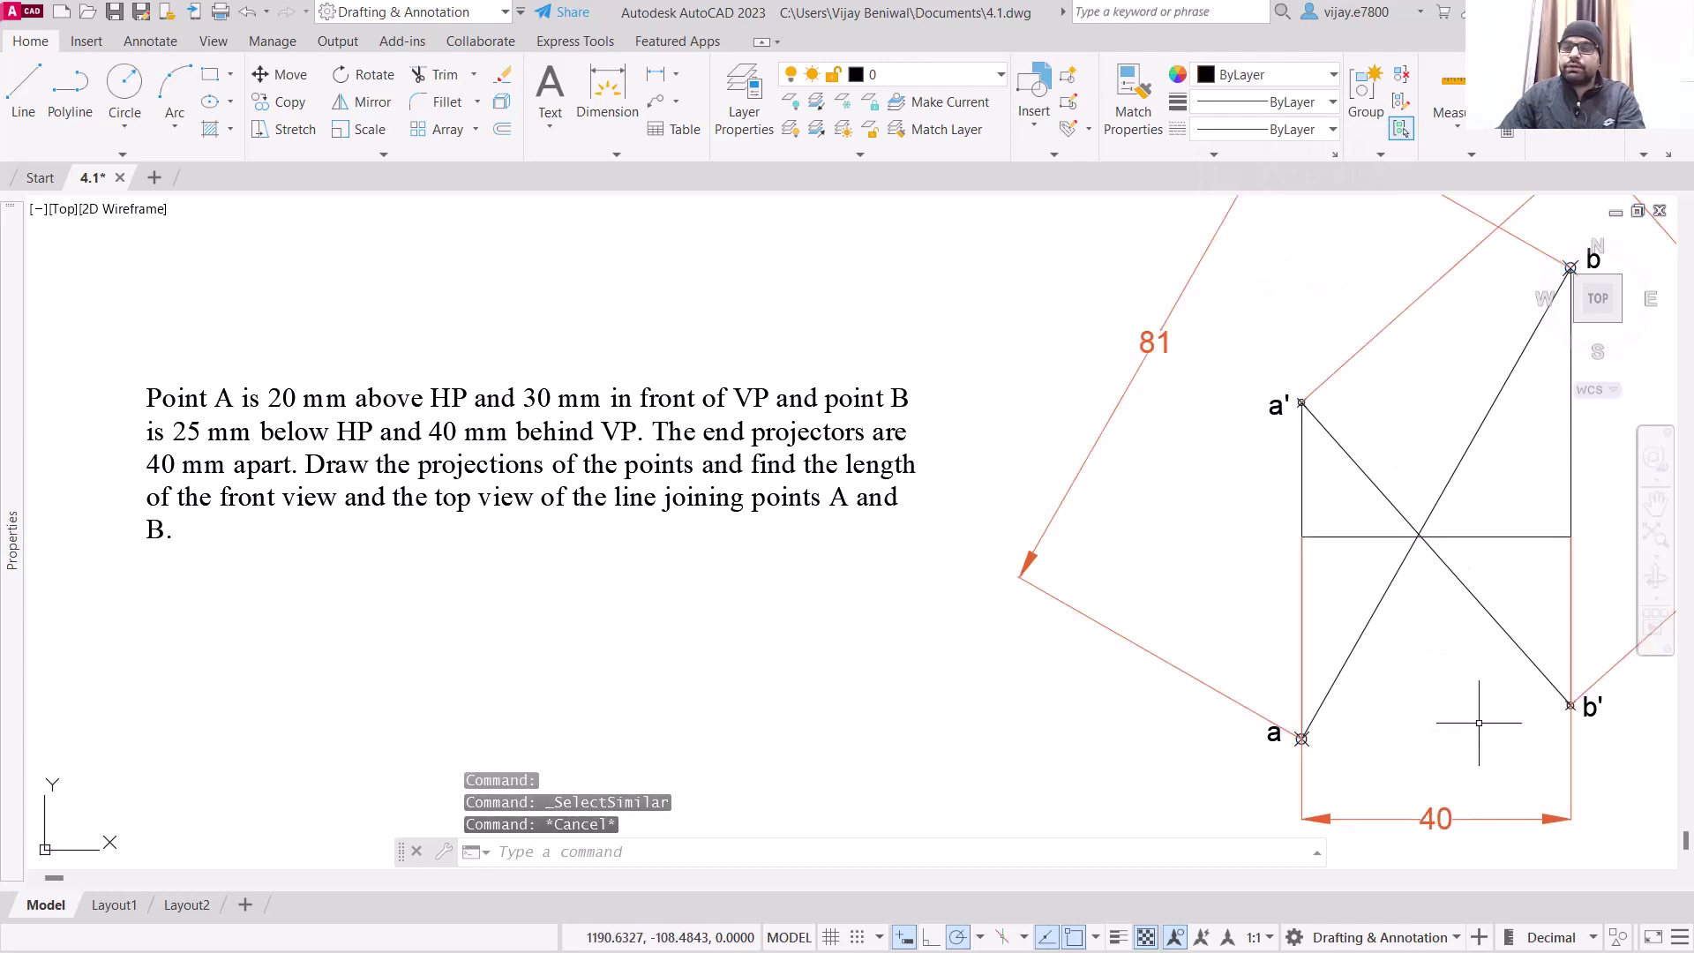
Step: Add a vertical dimension from the reference line up to a', placing it to the left of the projector
scroll(1404, 711, down, 2)
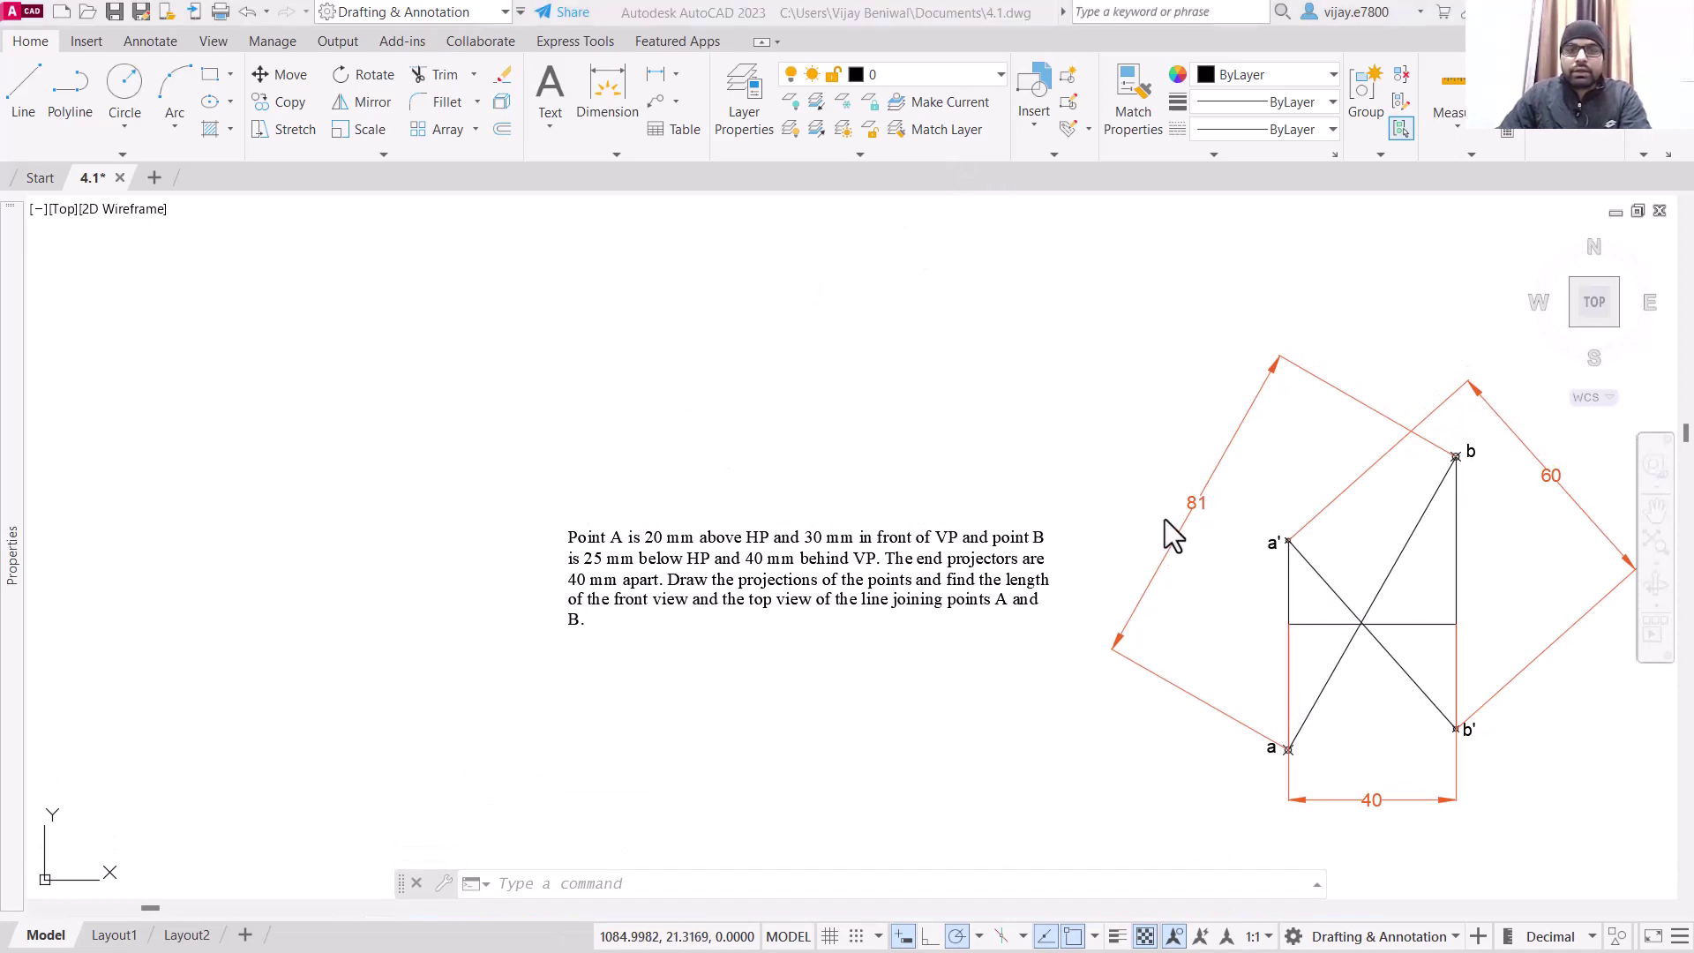
click(609, 75)
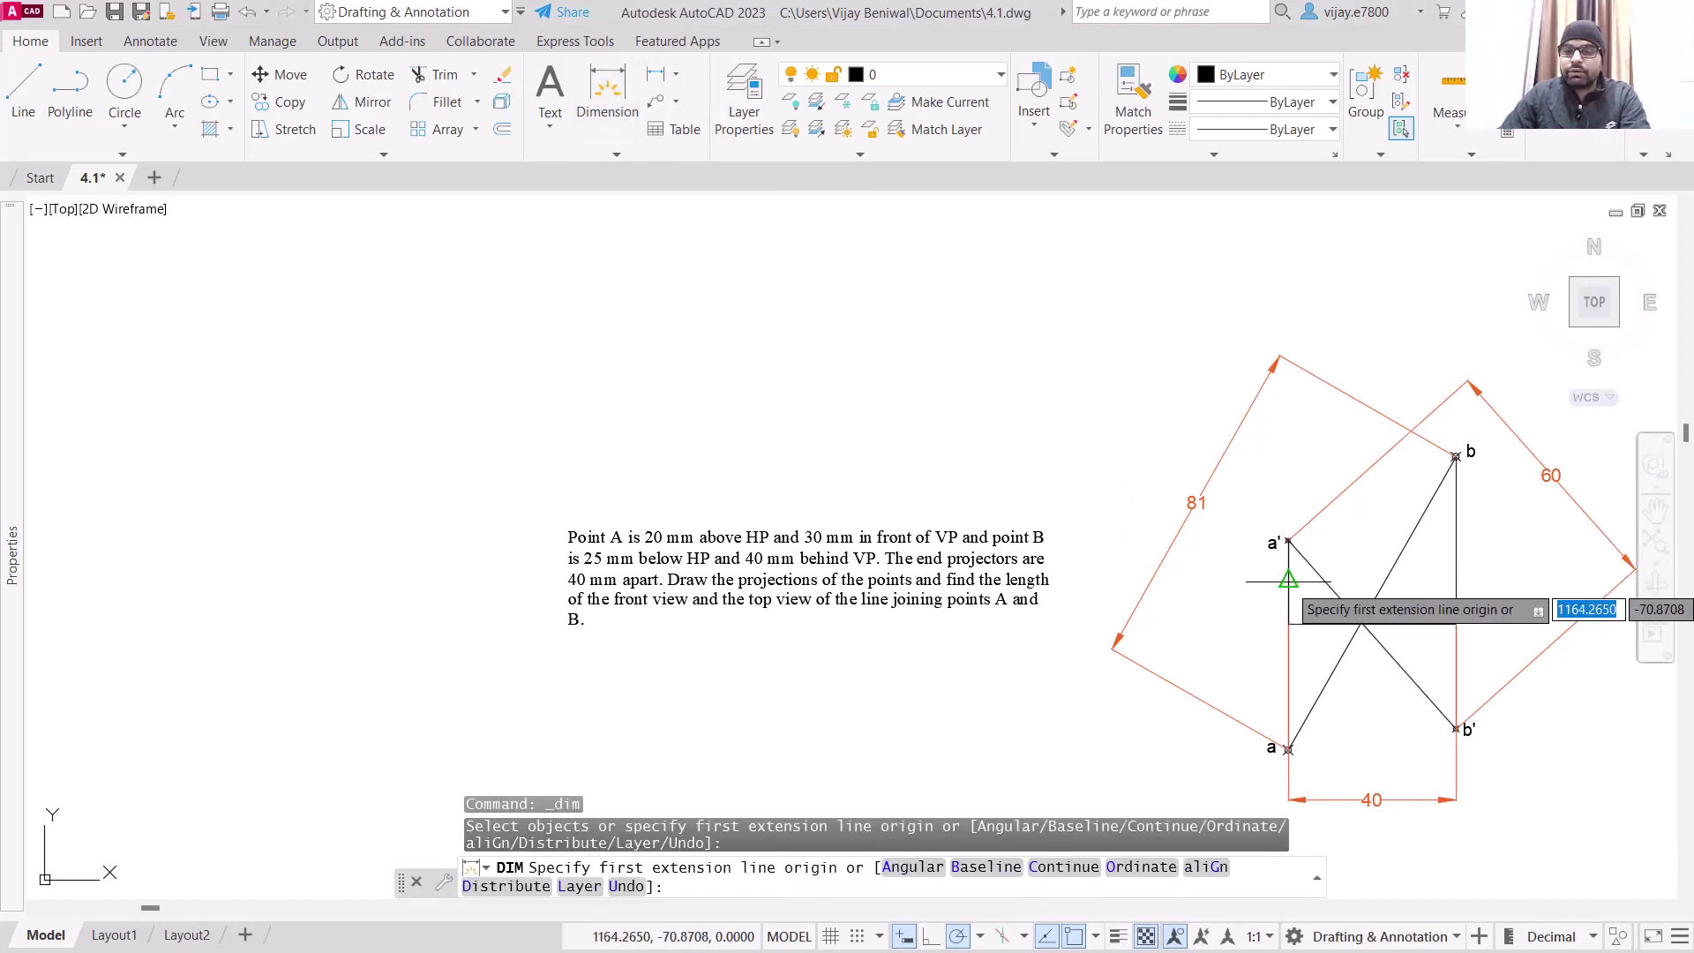
click(1288, 624)
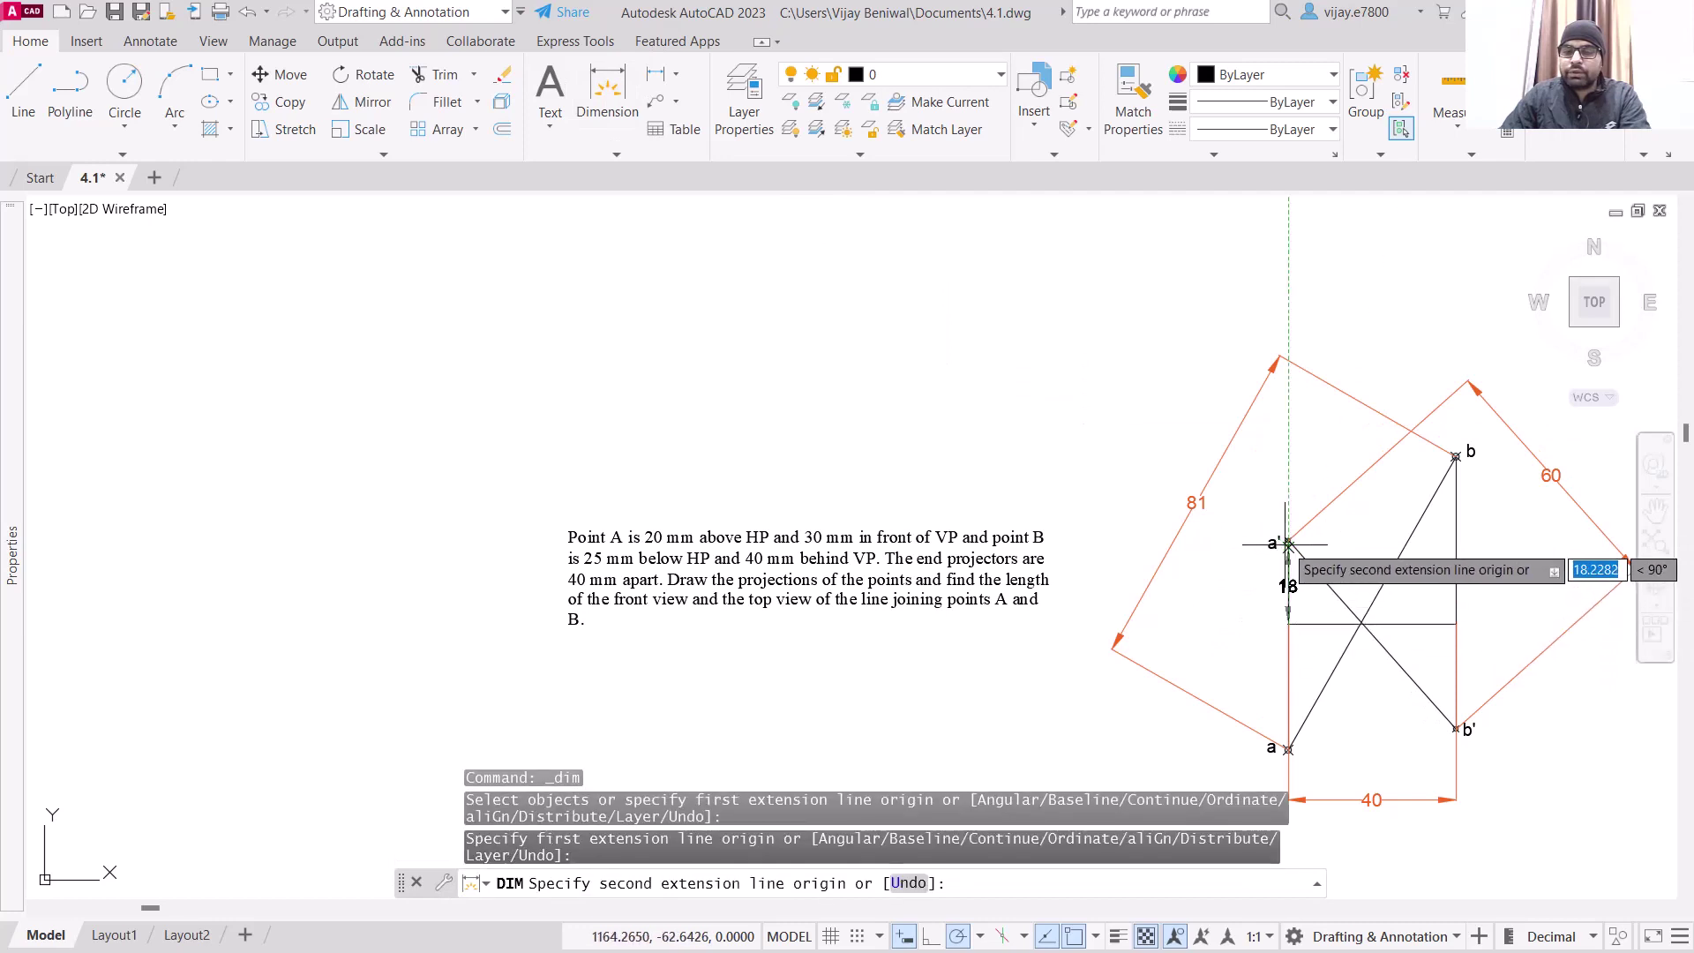
click(1288, 545)
click(1224, 578)
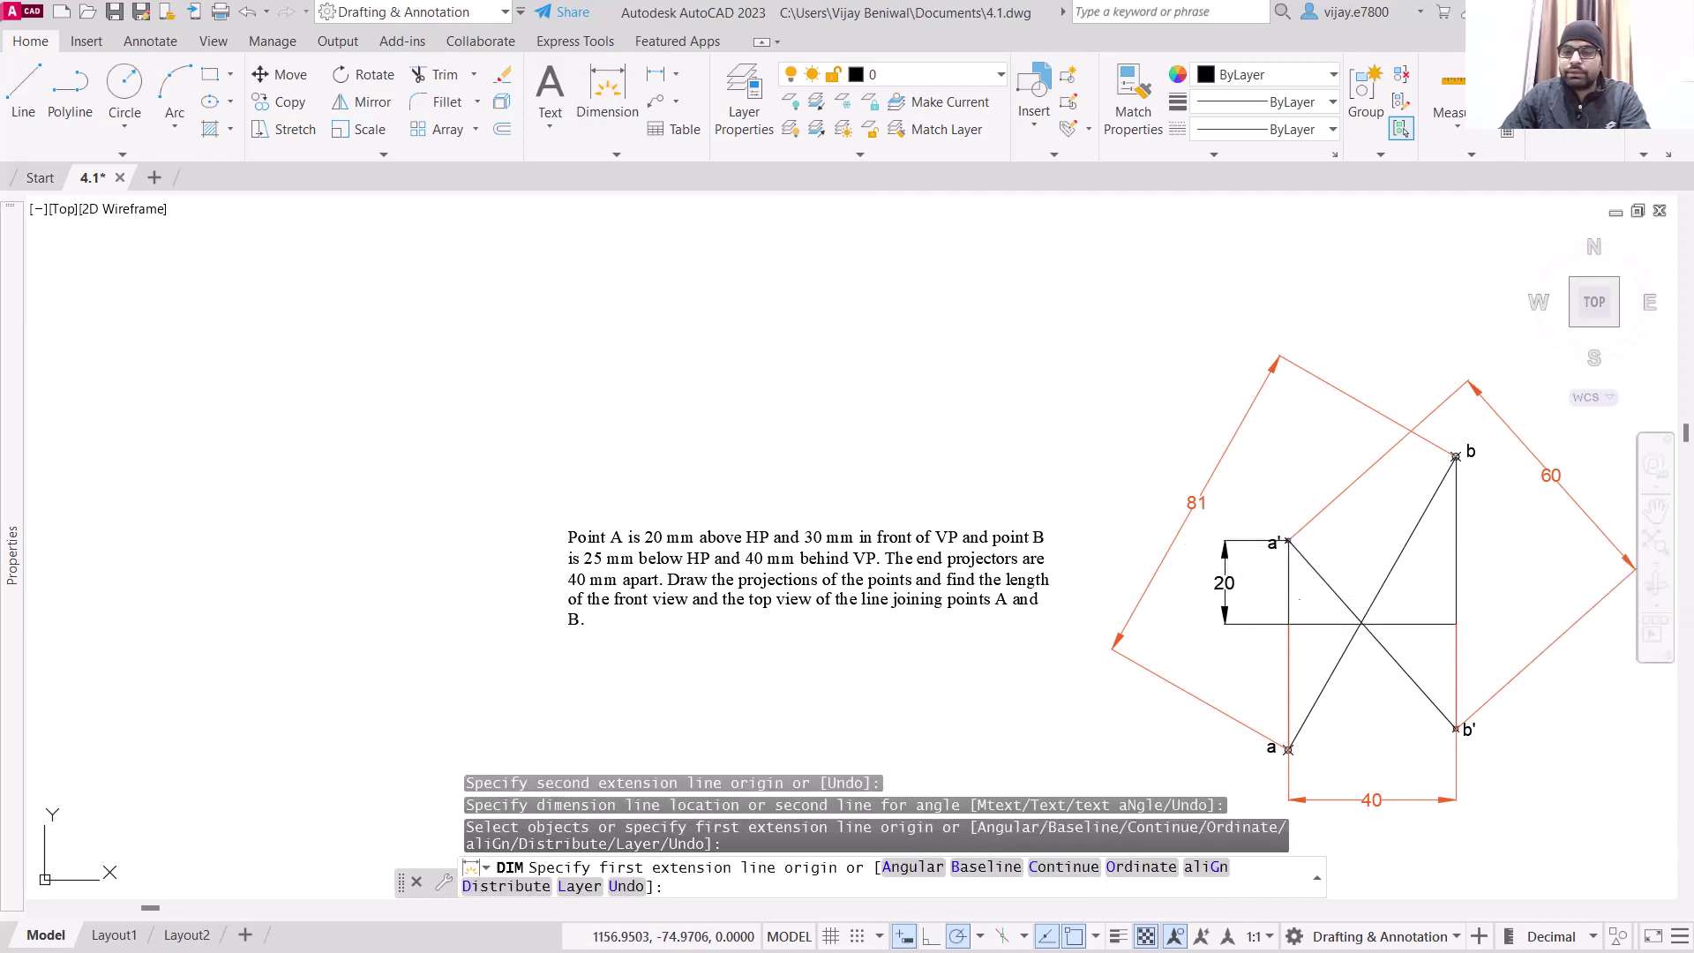
Step: Add a vertical dimension from the reference line down to a, aligned below the a' height dimension
click(1289, 624)
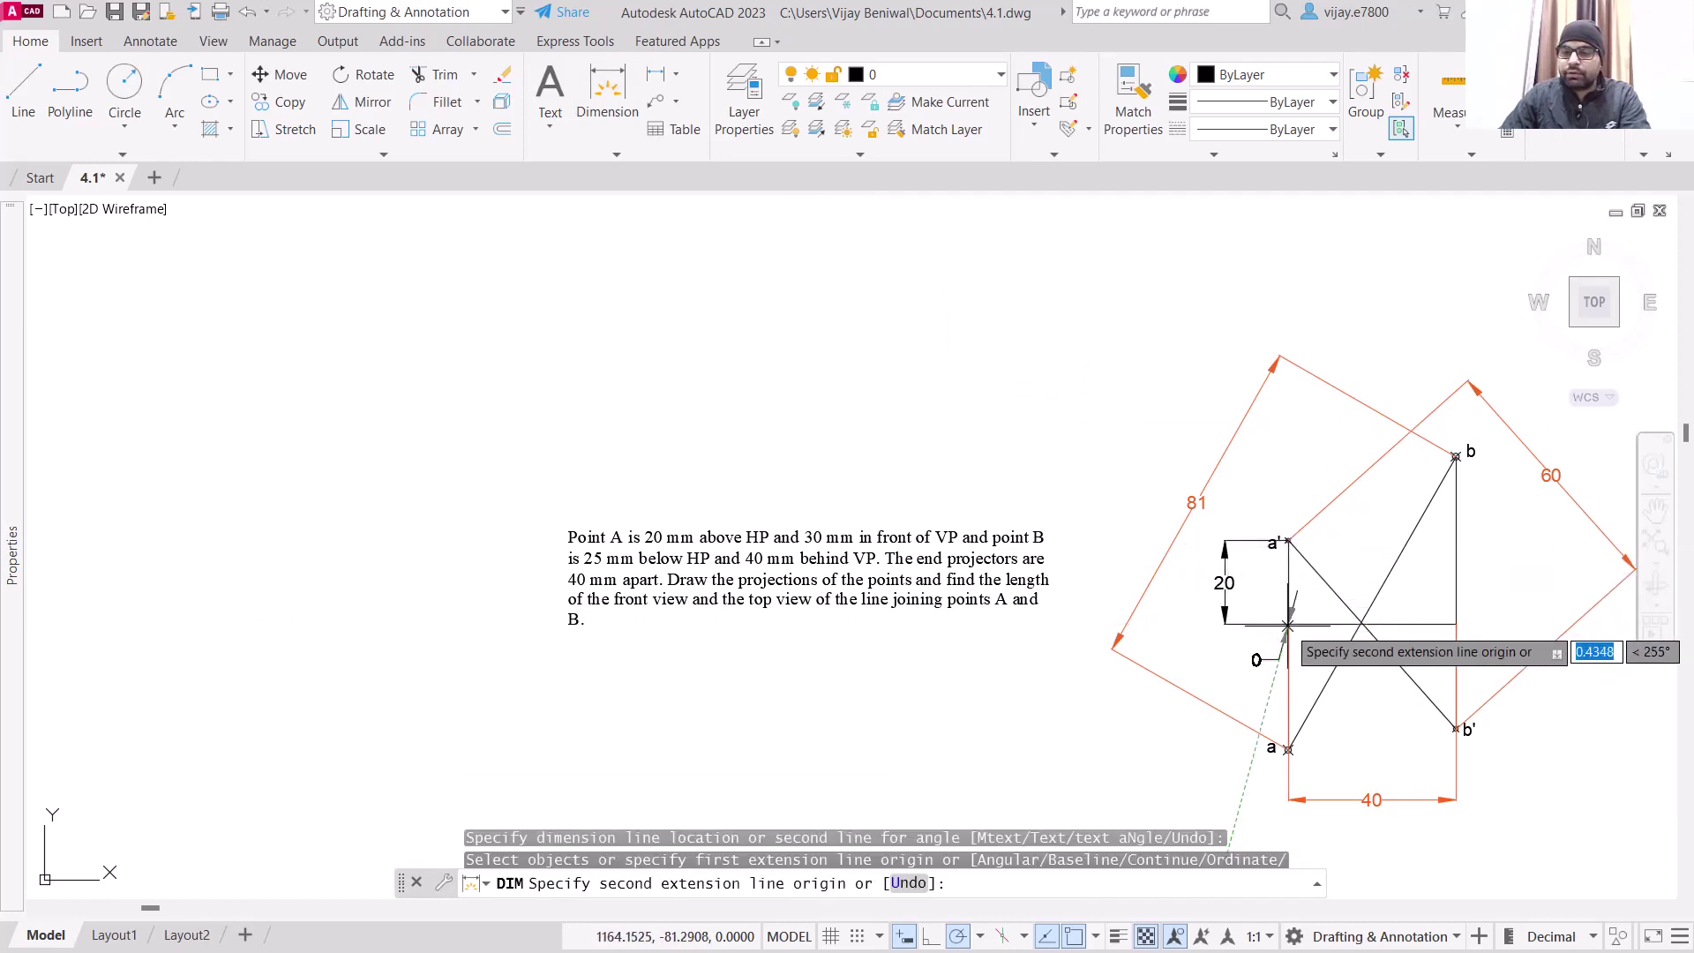
click(1288, 750)
click(1223, 729)
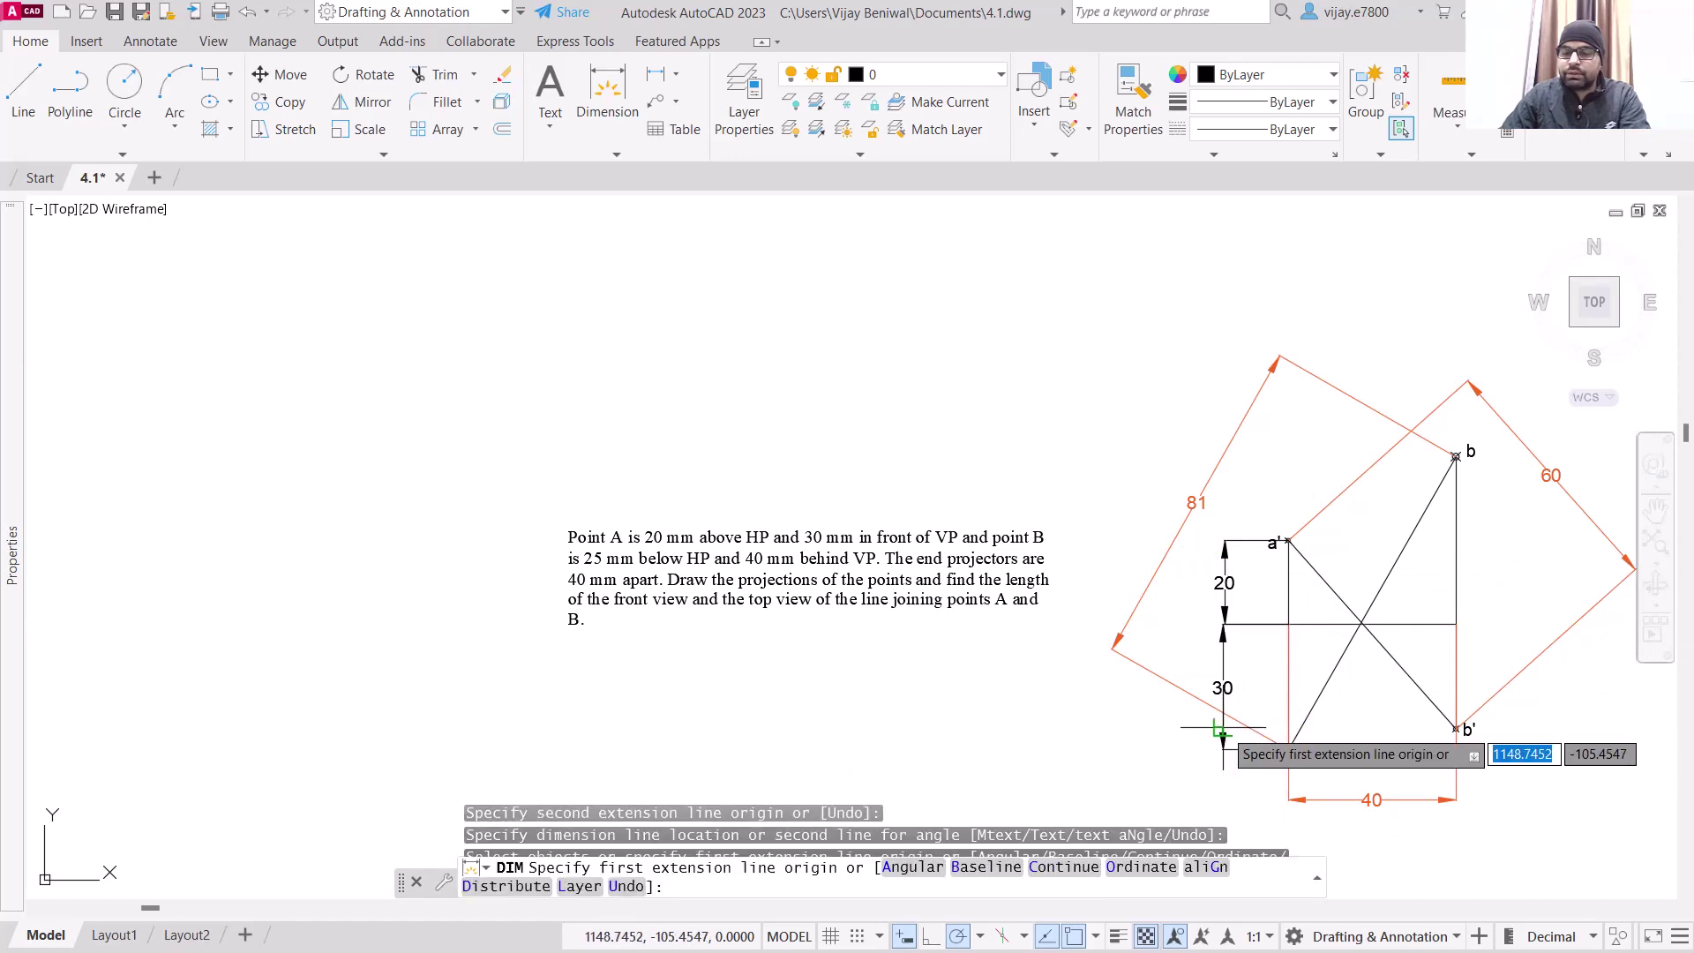
key(Return)
key(Return)
key(Return)
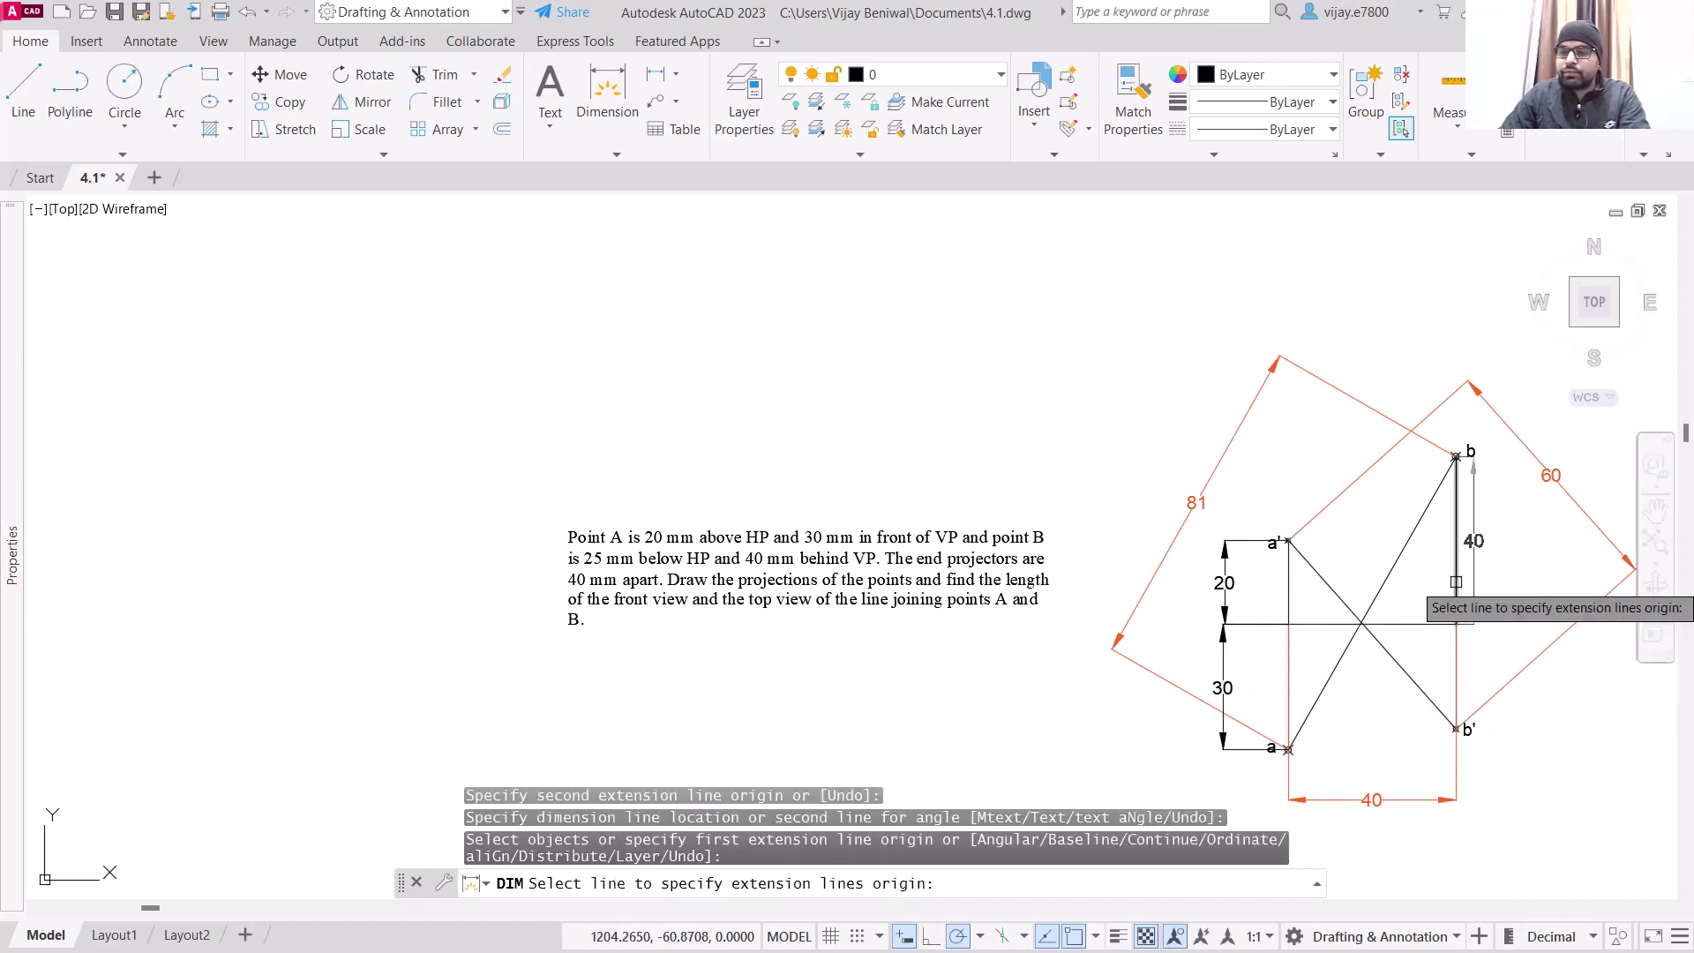
Step: Add vertical dimensions from the reference line to b and to b', placing both to the right of the projector
click(1456, 583)
click(1493, 591)
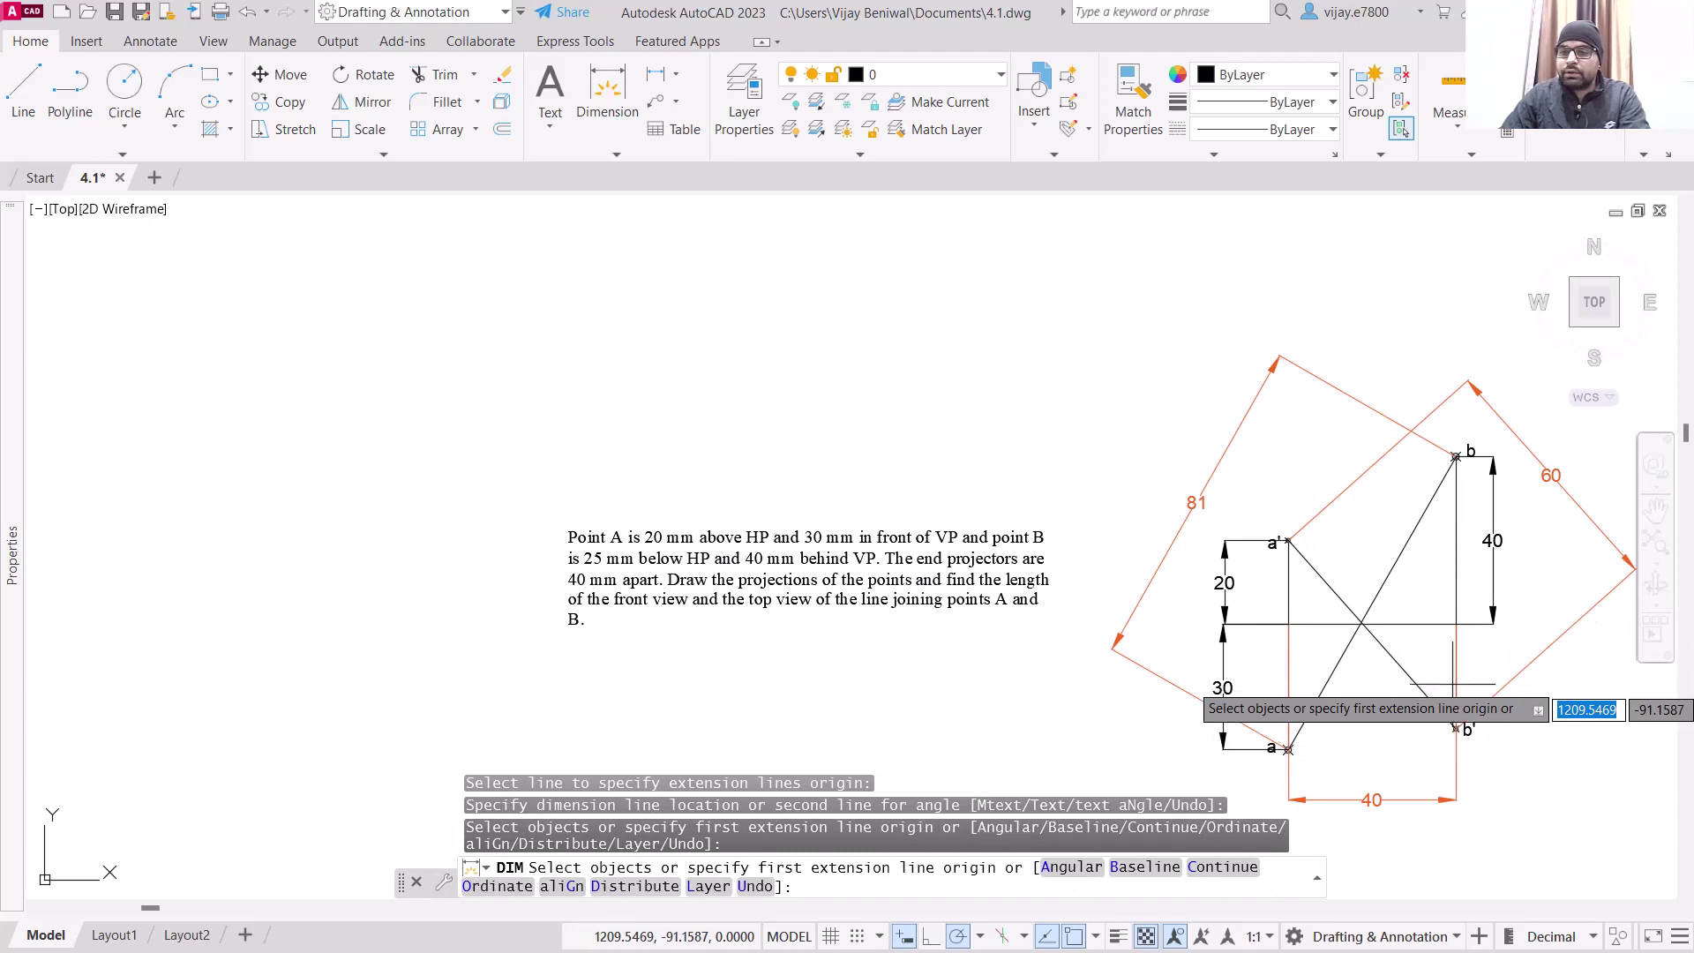
click(1452, 626)
click(1452, 629)
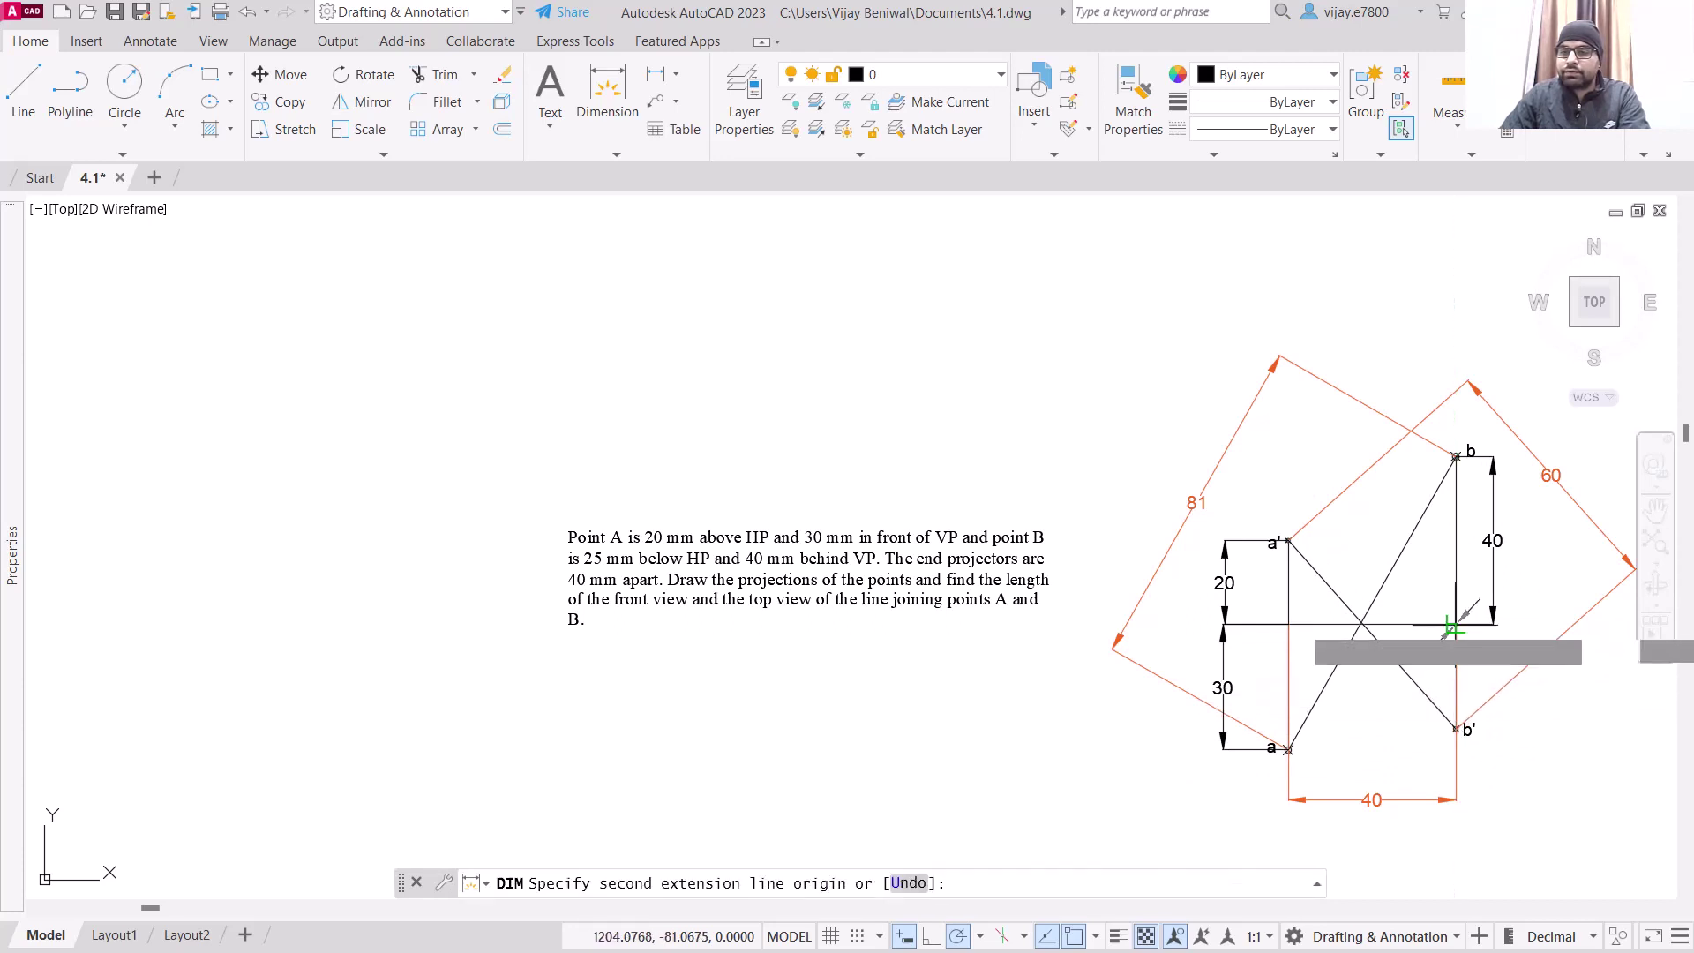
click(1456, 729)
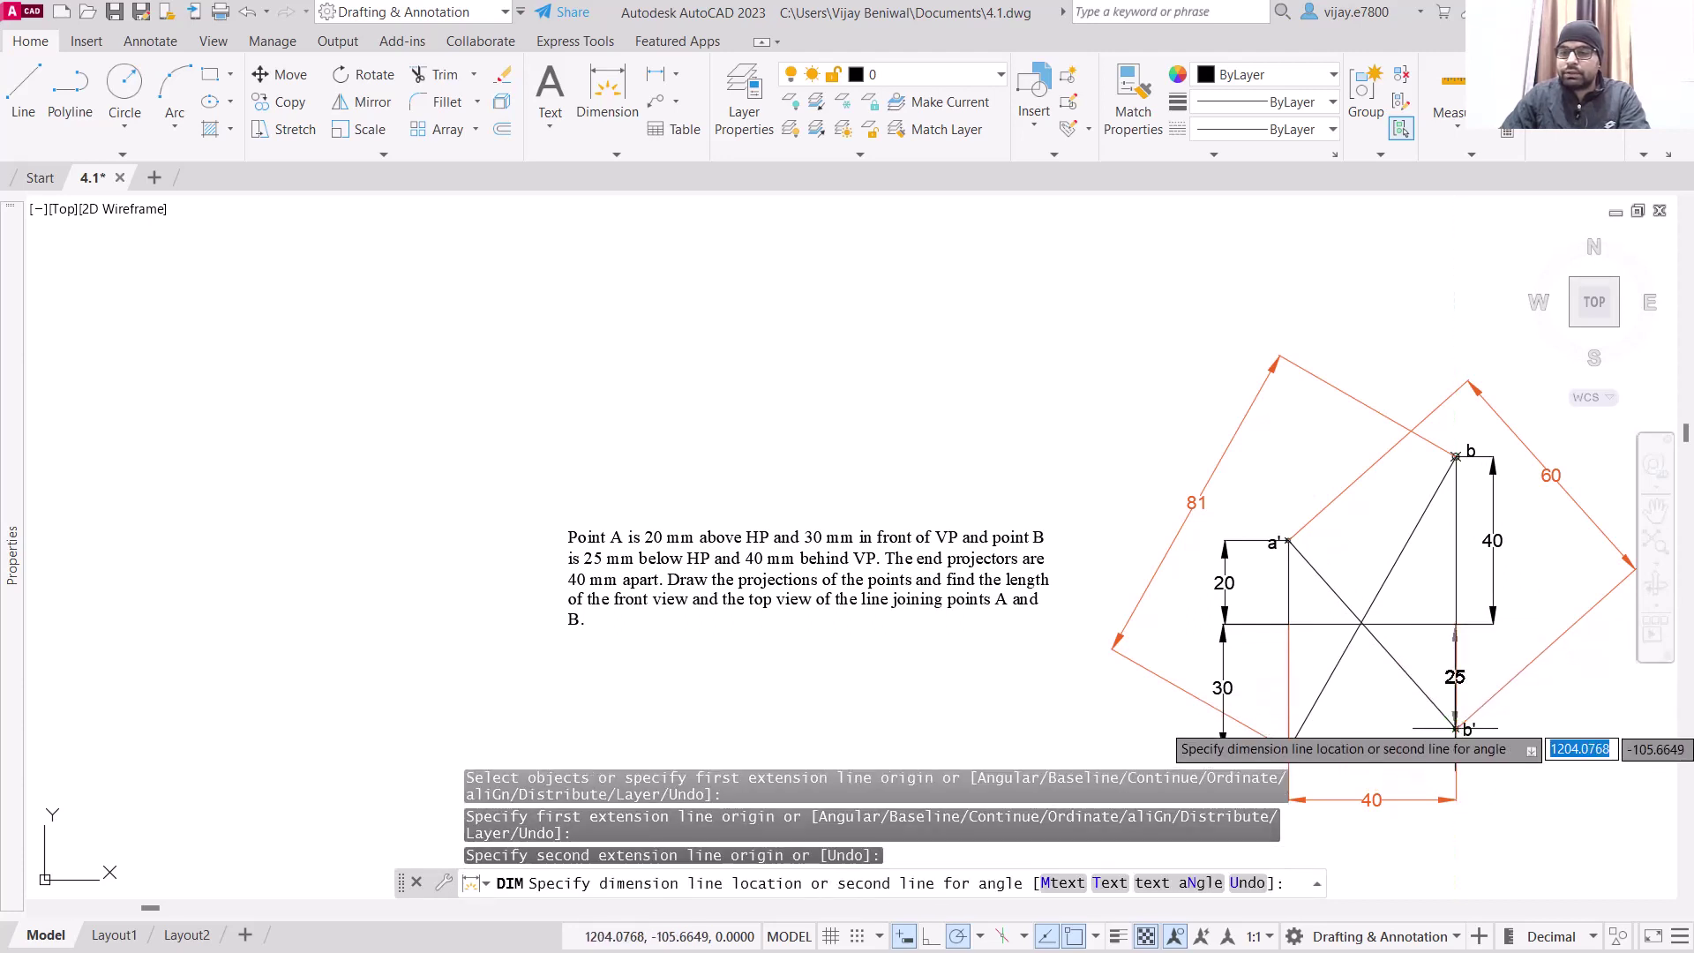
click(1493, 724)
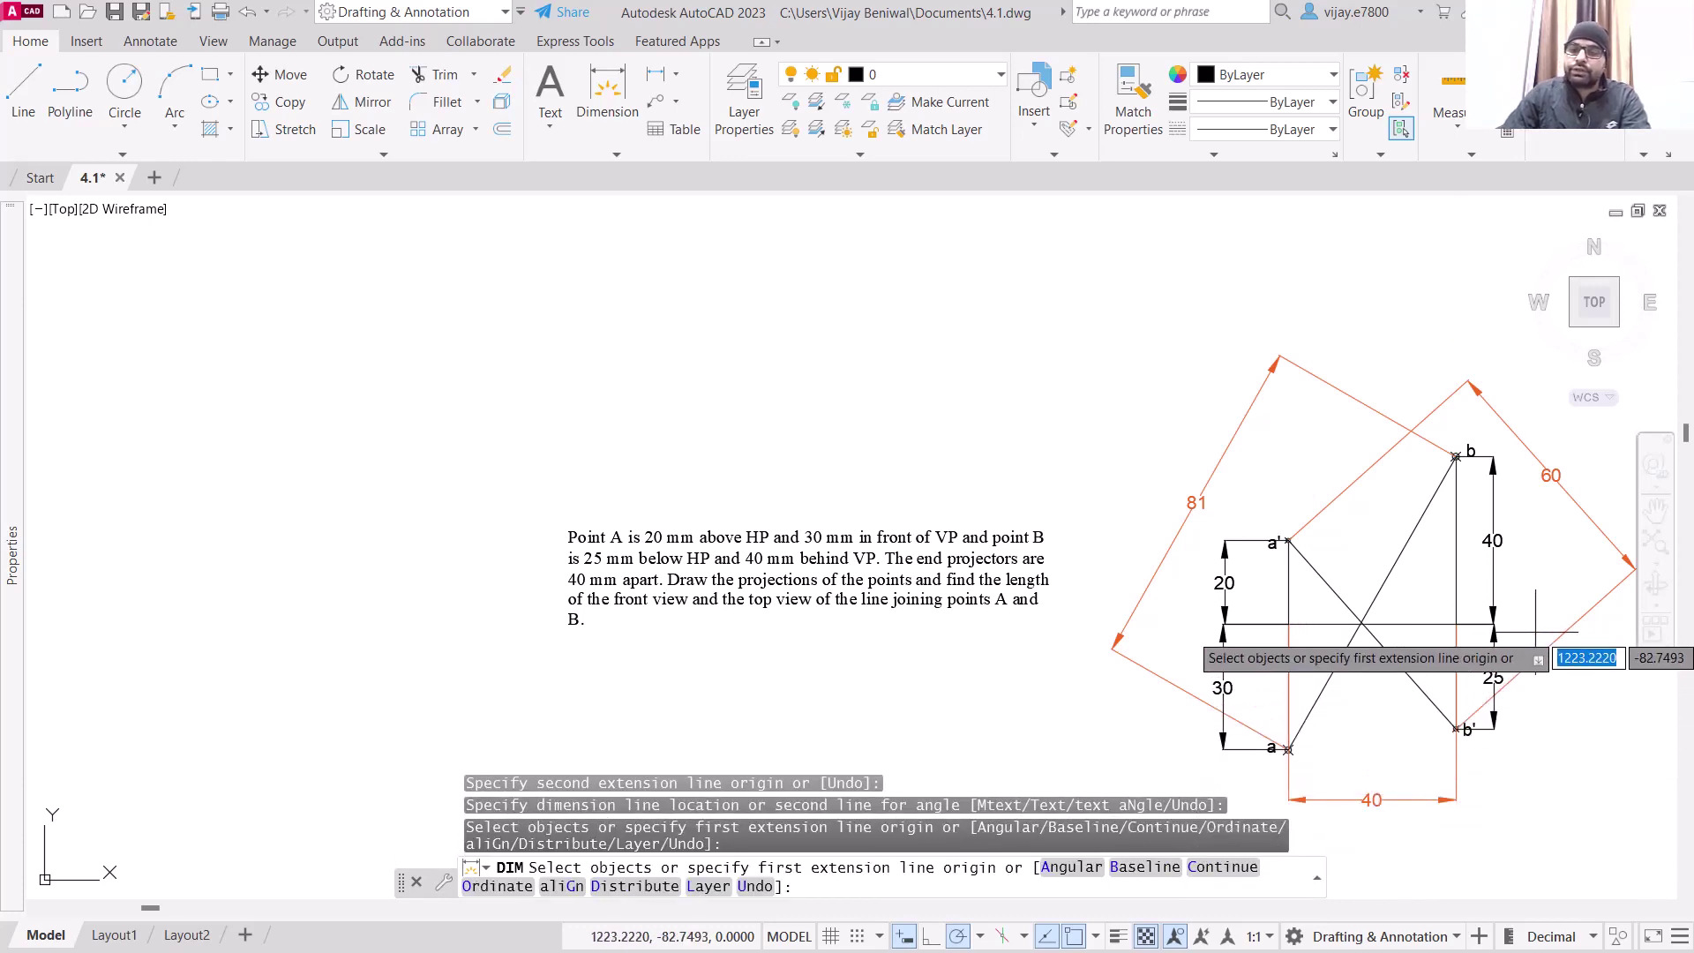
key(Escape)
Step: Select all horizontal and vertical dimensions as similar objects and set their color to orange (248,153,30)
click(1531, 587)
click(1488, 551)
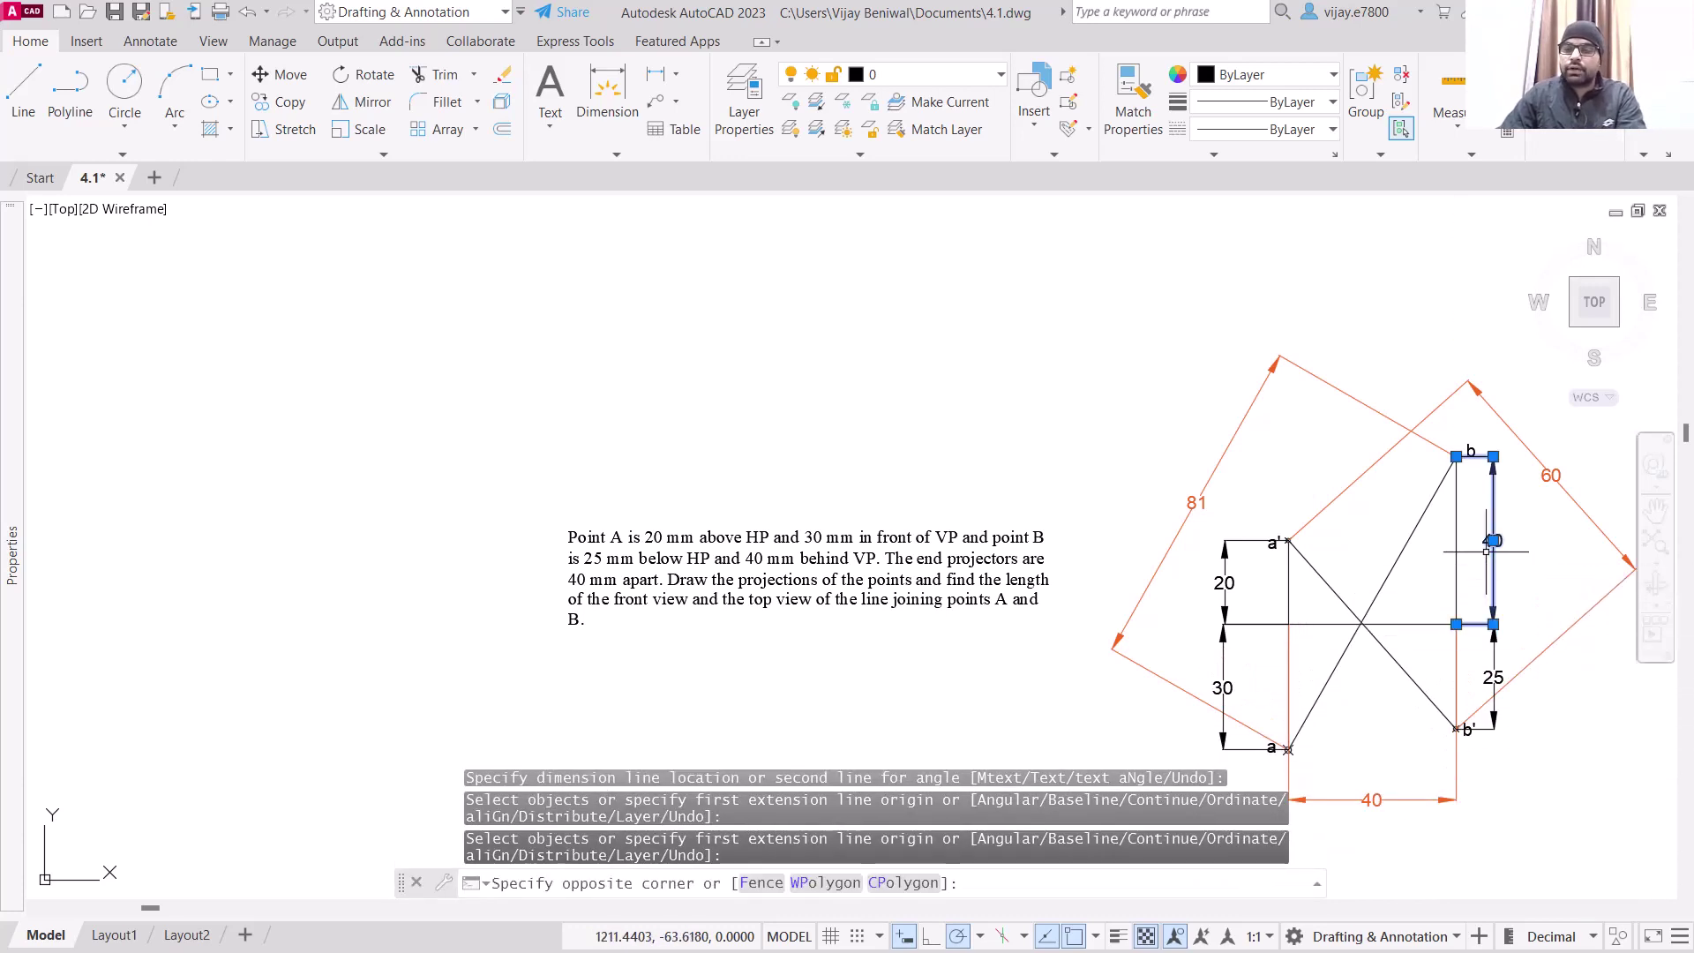
right_click(1487, 552)
click(1524, 735)
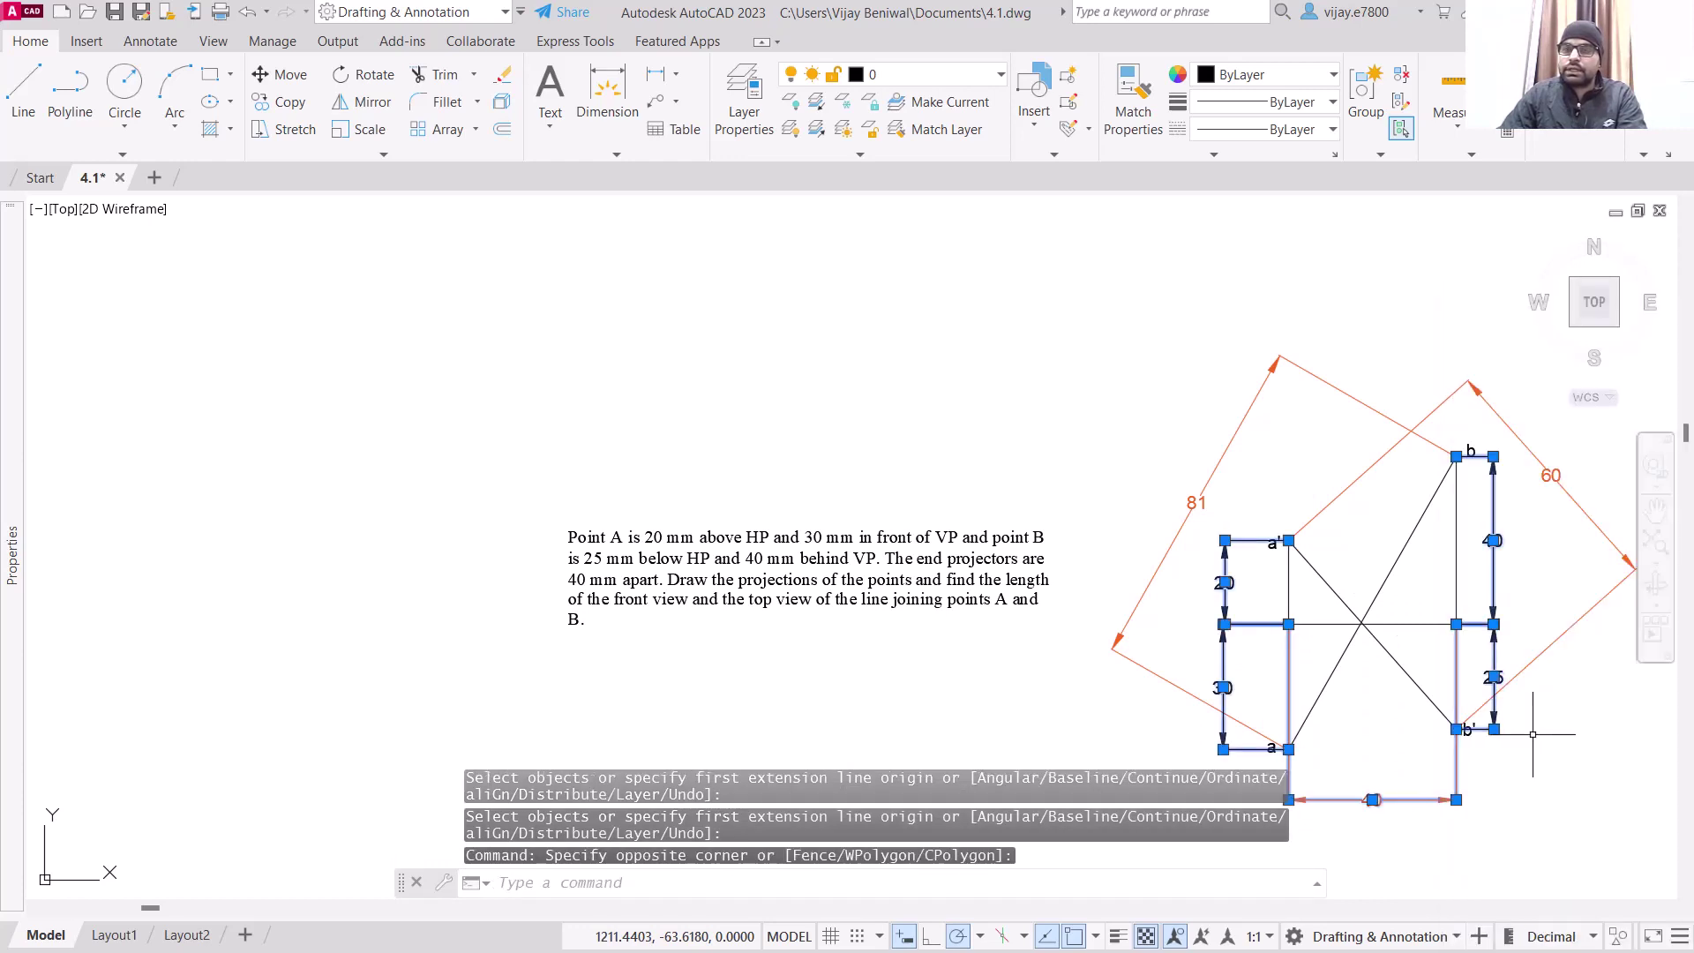
click(1306, 74)
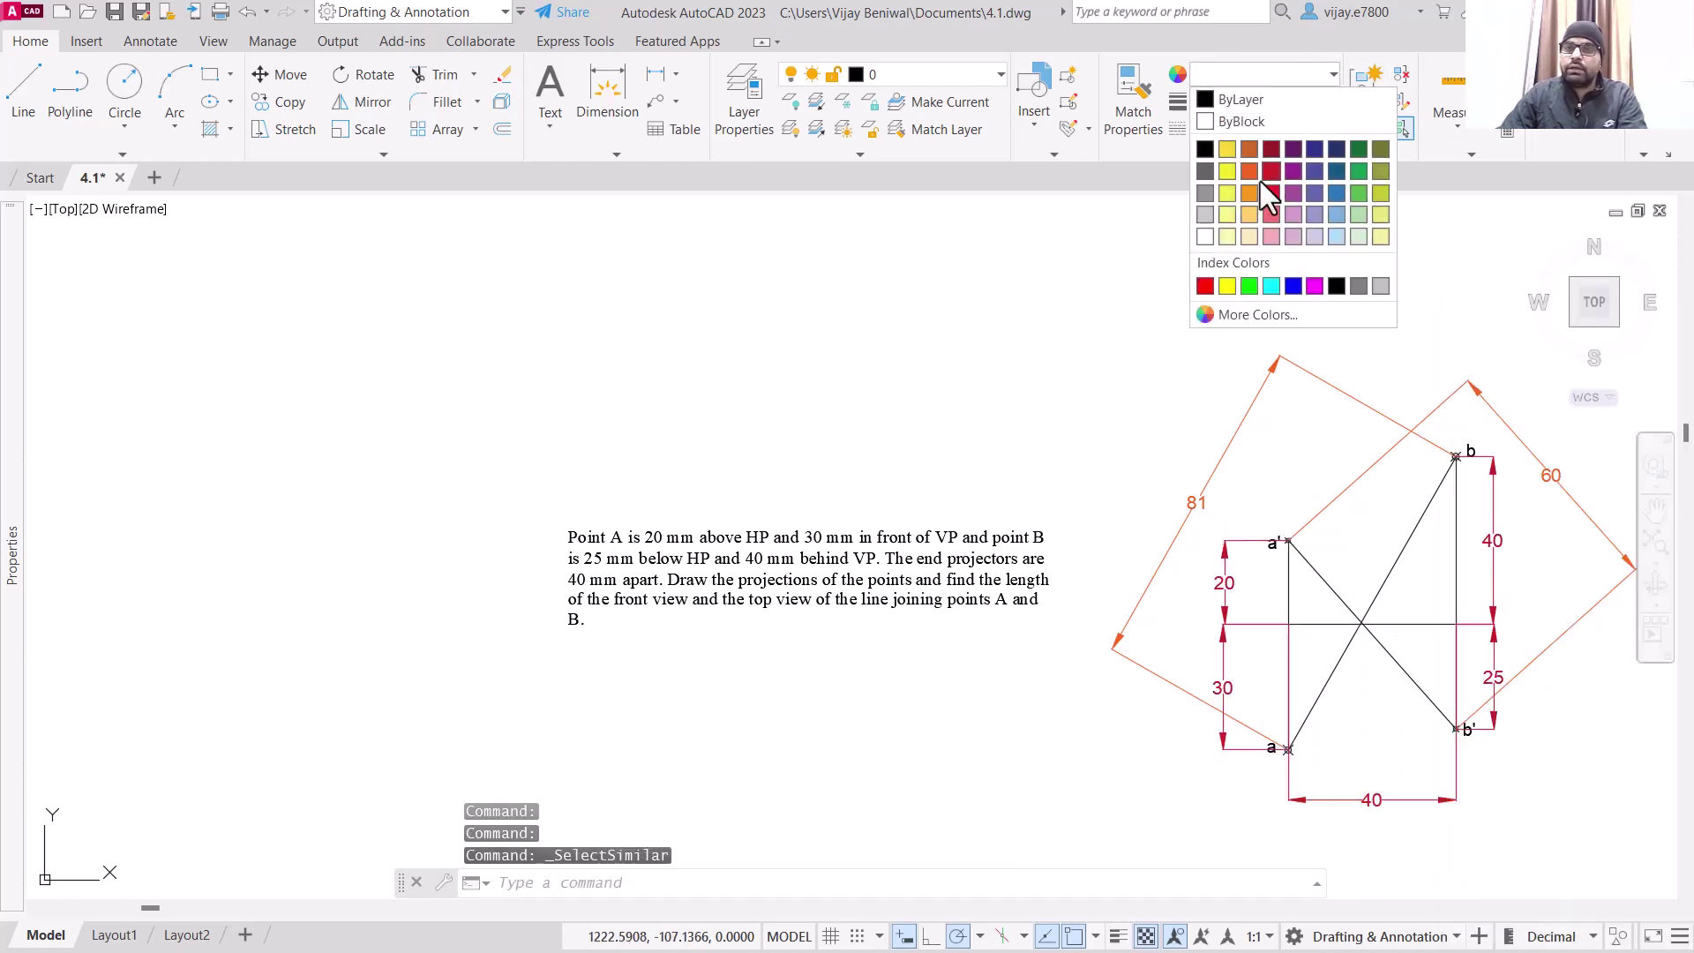
click(1252, 191)
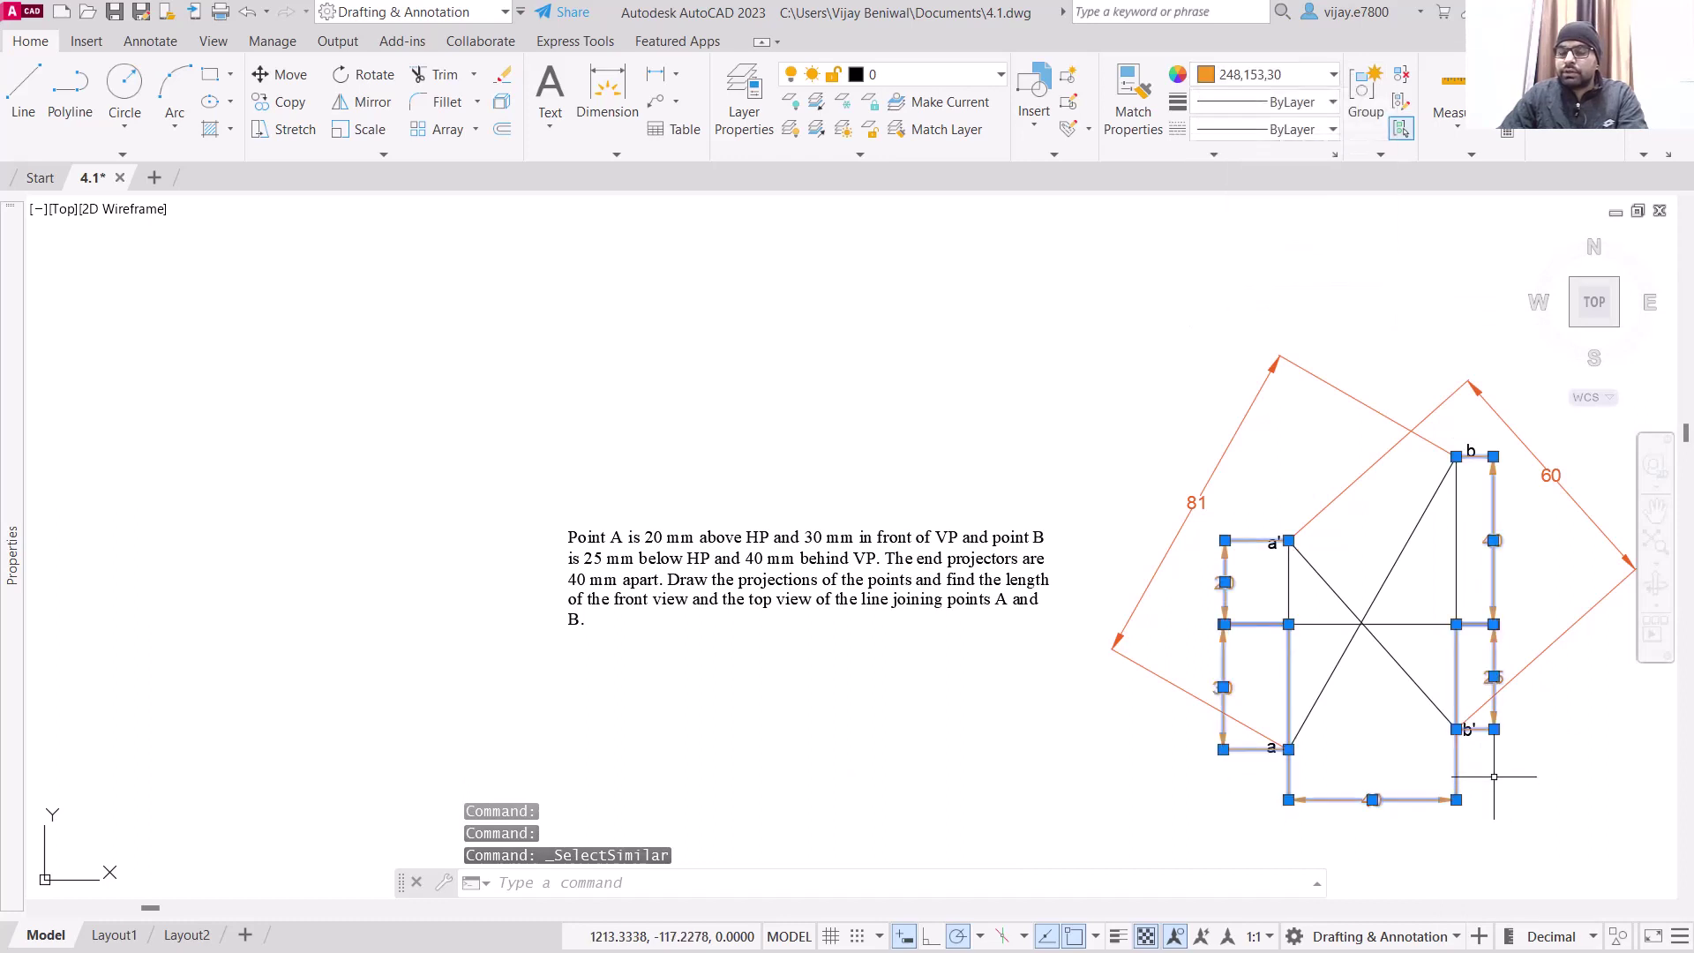
key(Escape)
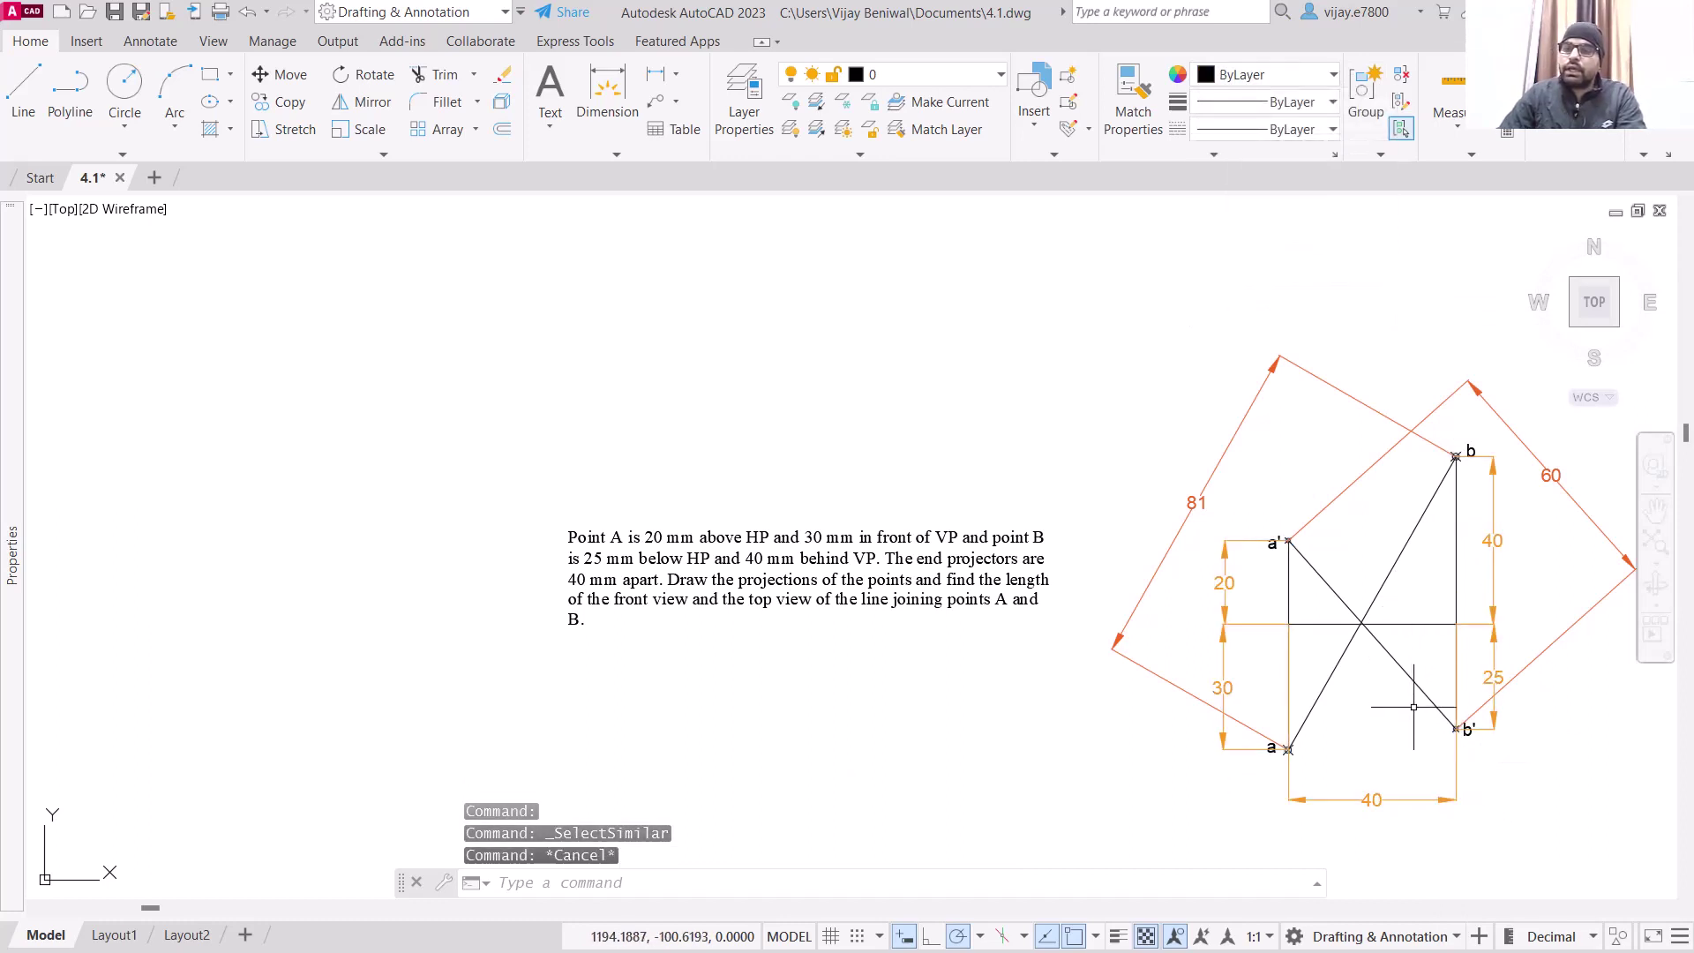
Step: Select all the projection, projector and reference lines as similar objects and set their lineweight to 0.30 mm
click(1450, 728)
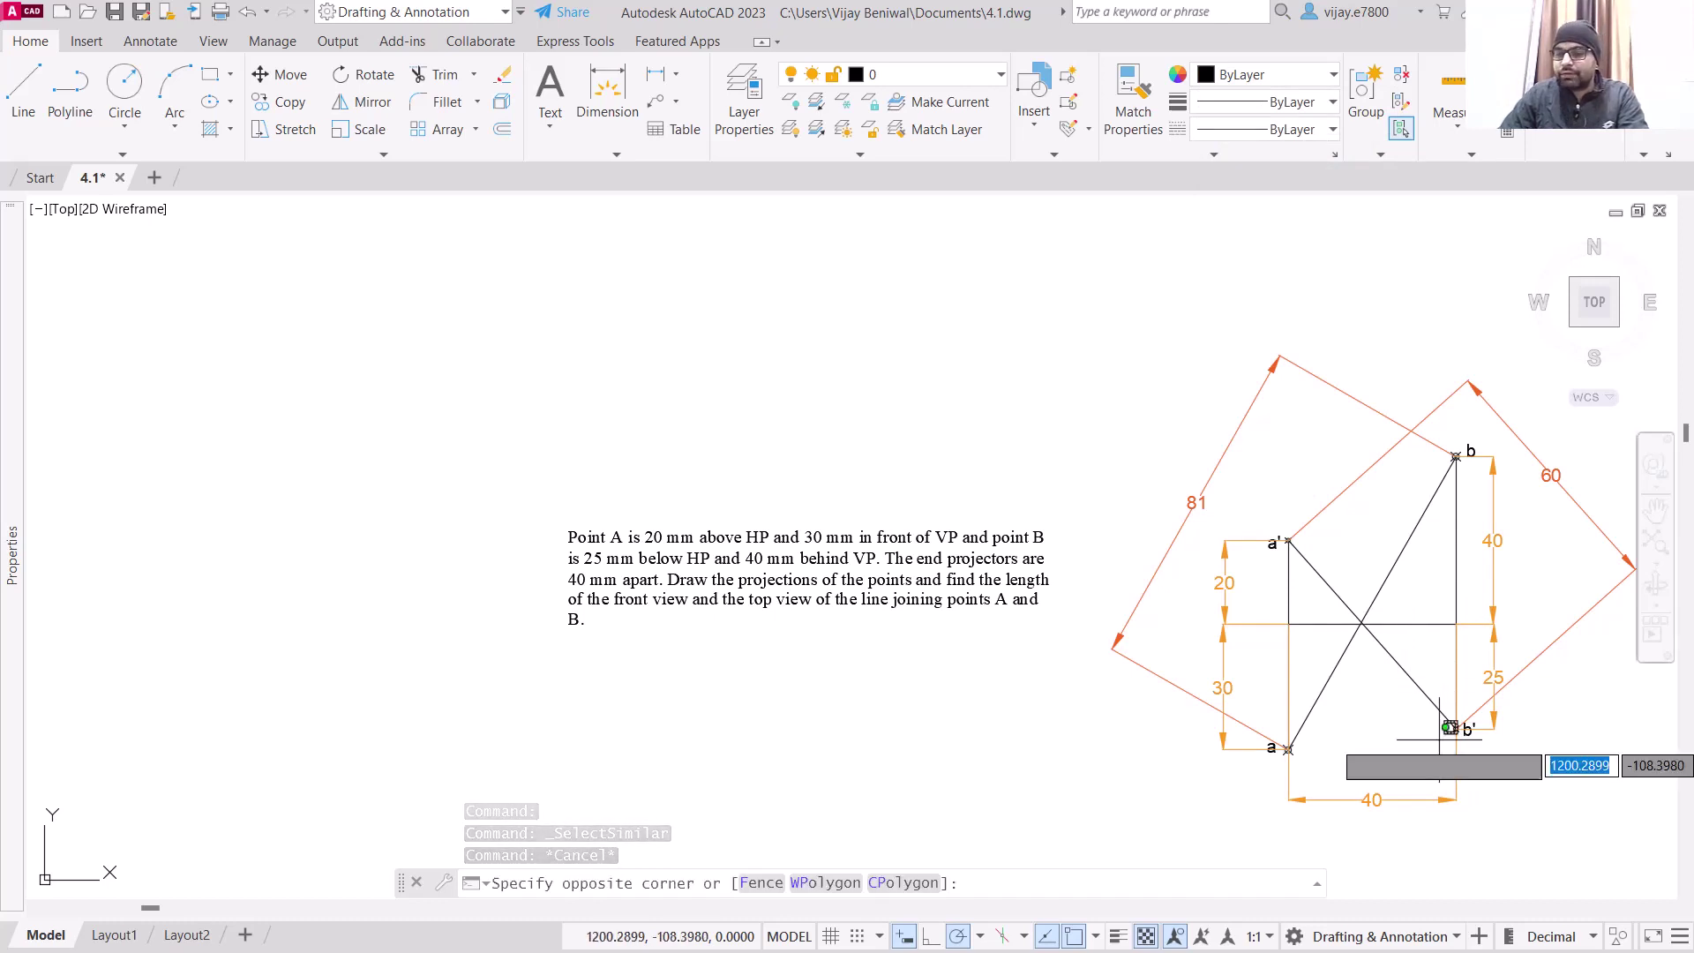
click(1336, 574)
right_click(1336, 573)
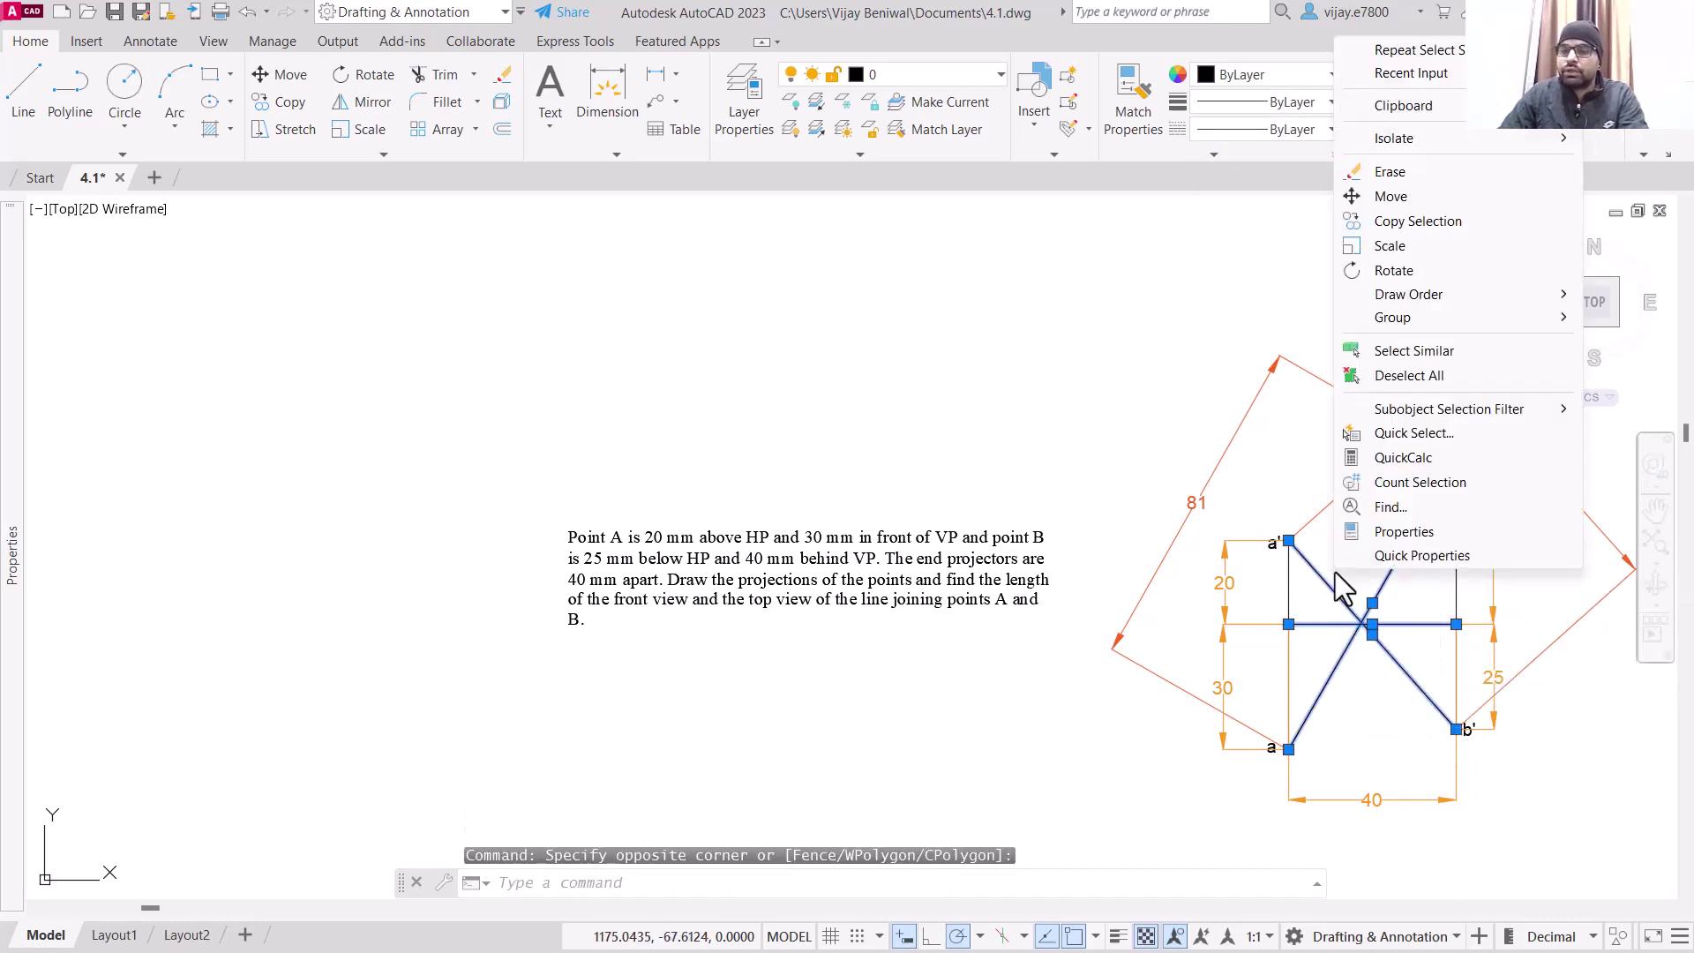
click(1412, 352)
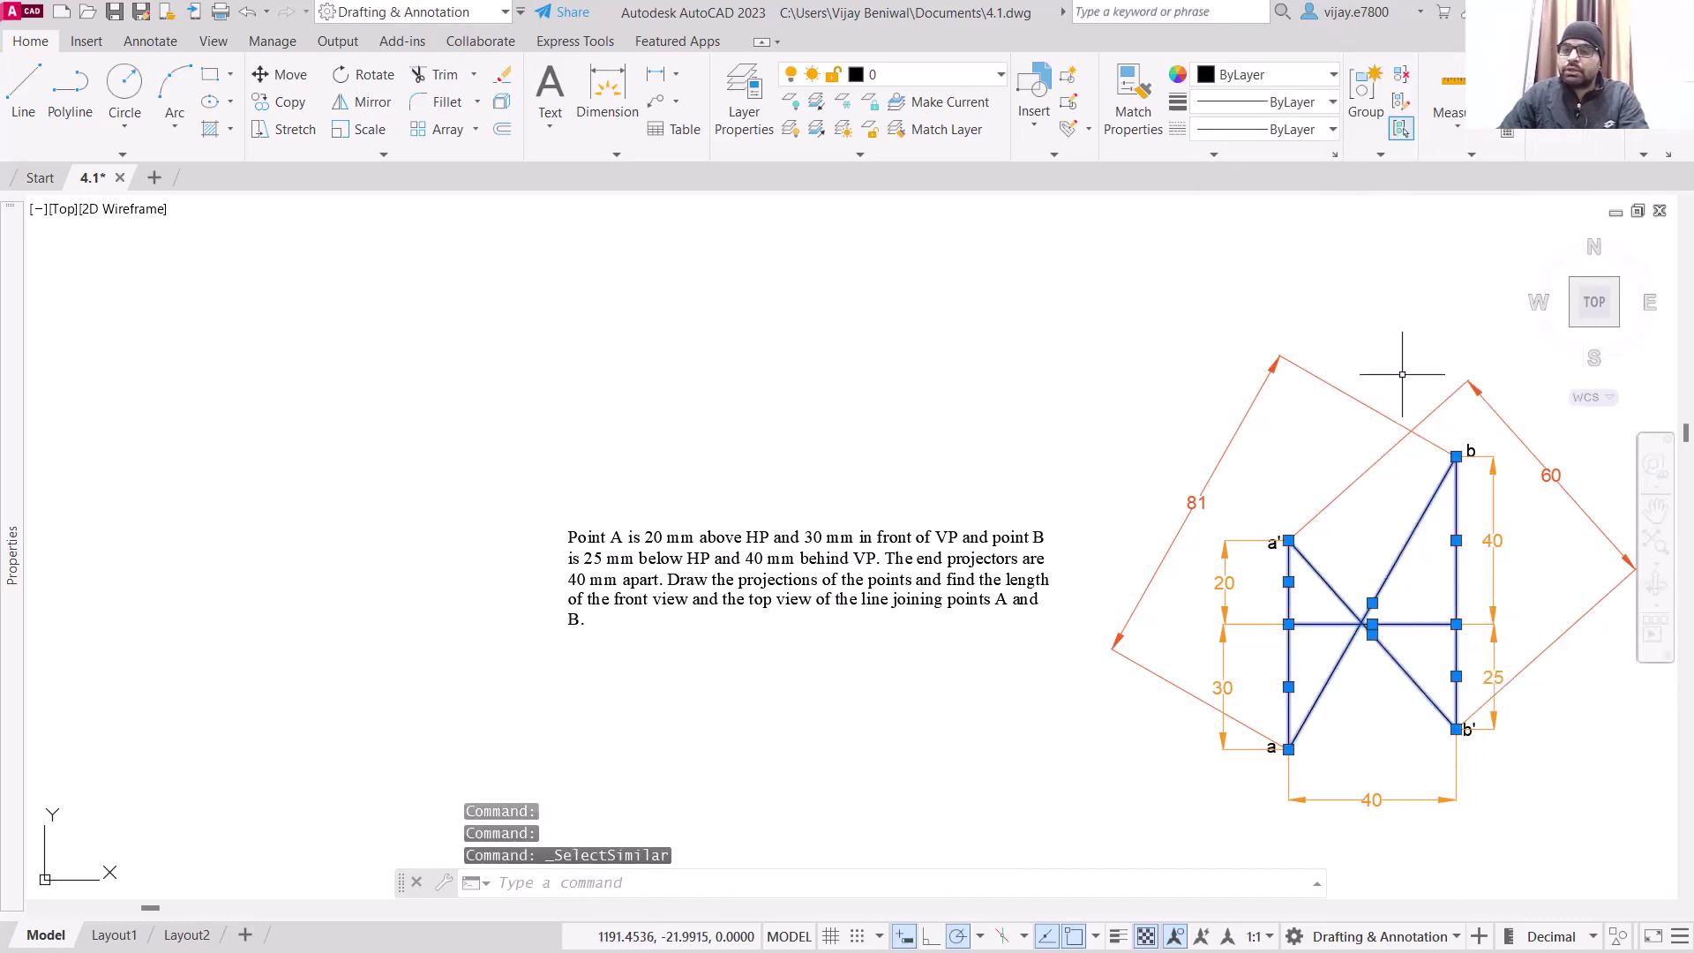
click(1259, 106)
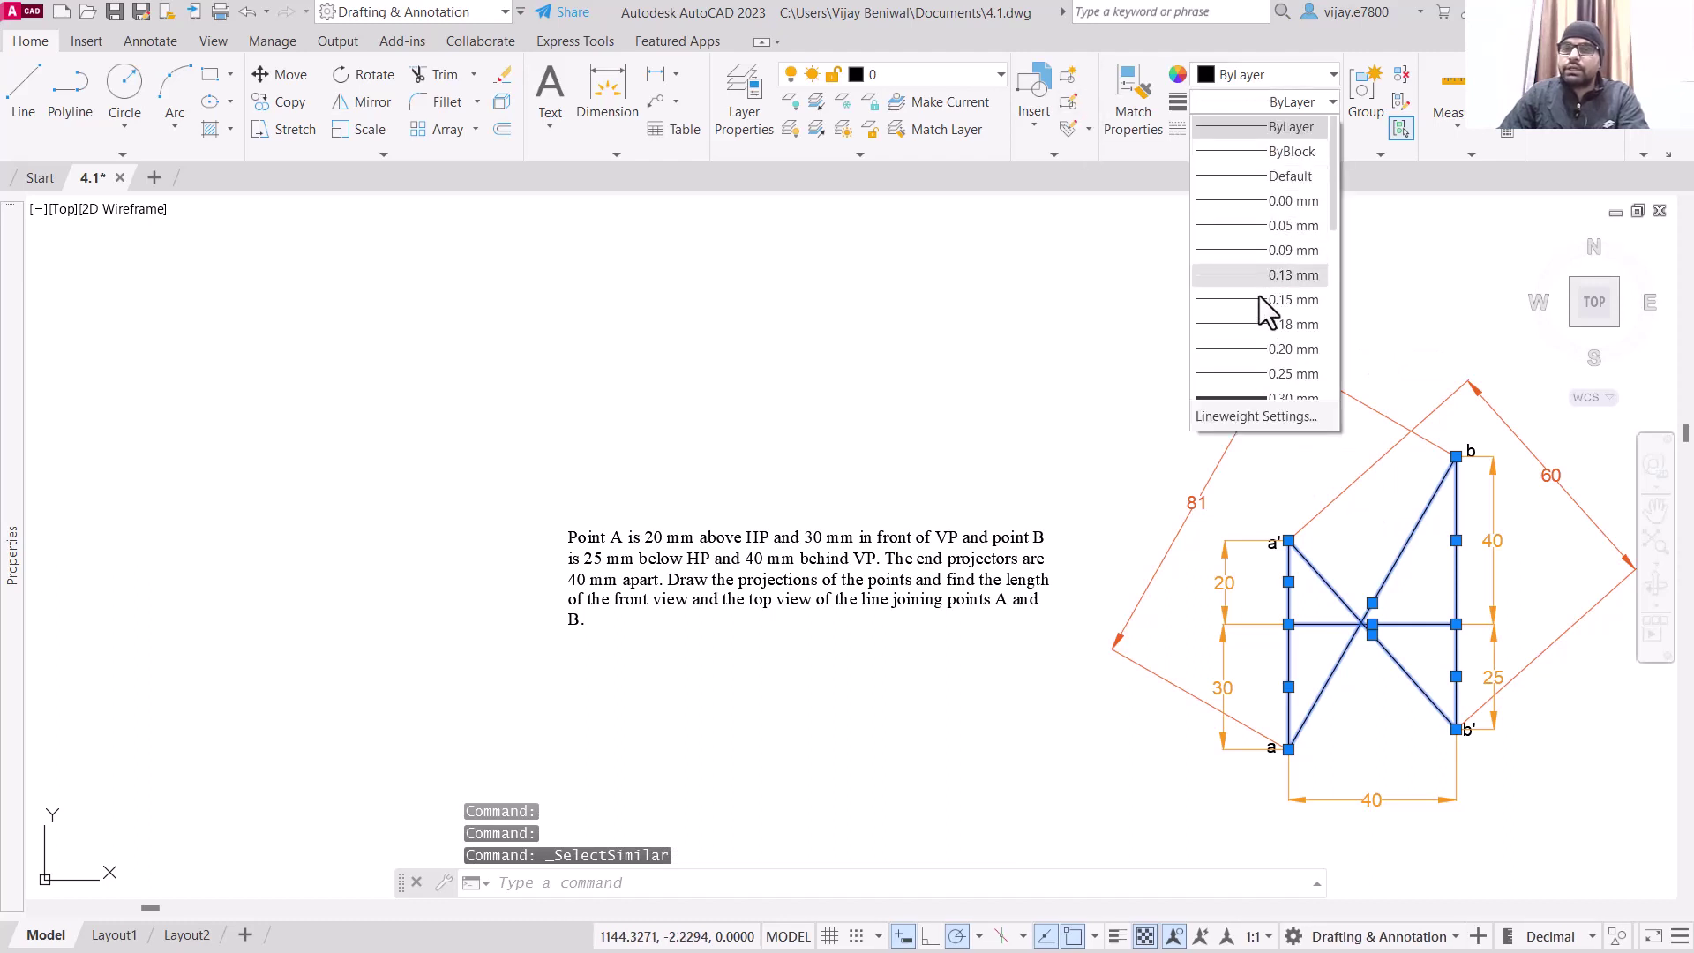
scroll(1256, 369, down, 2)
click(1248, 294)
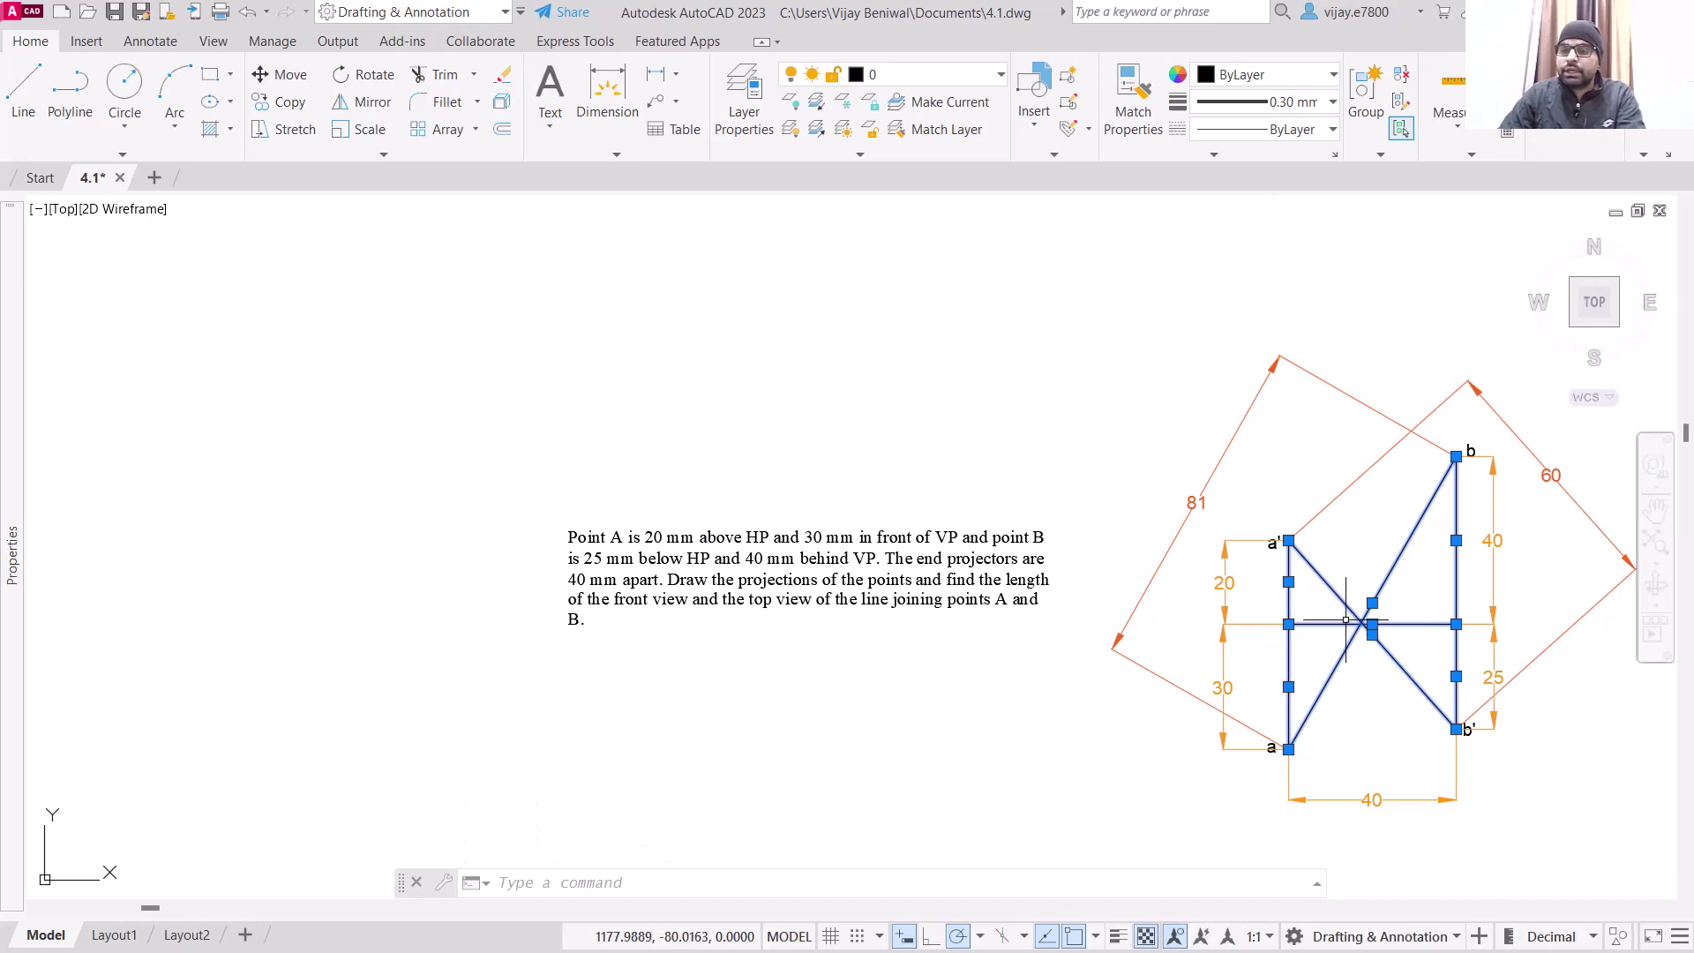
key(Escape)
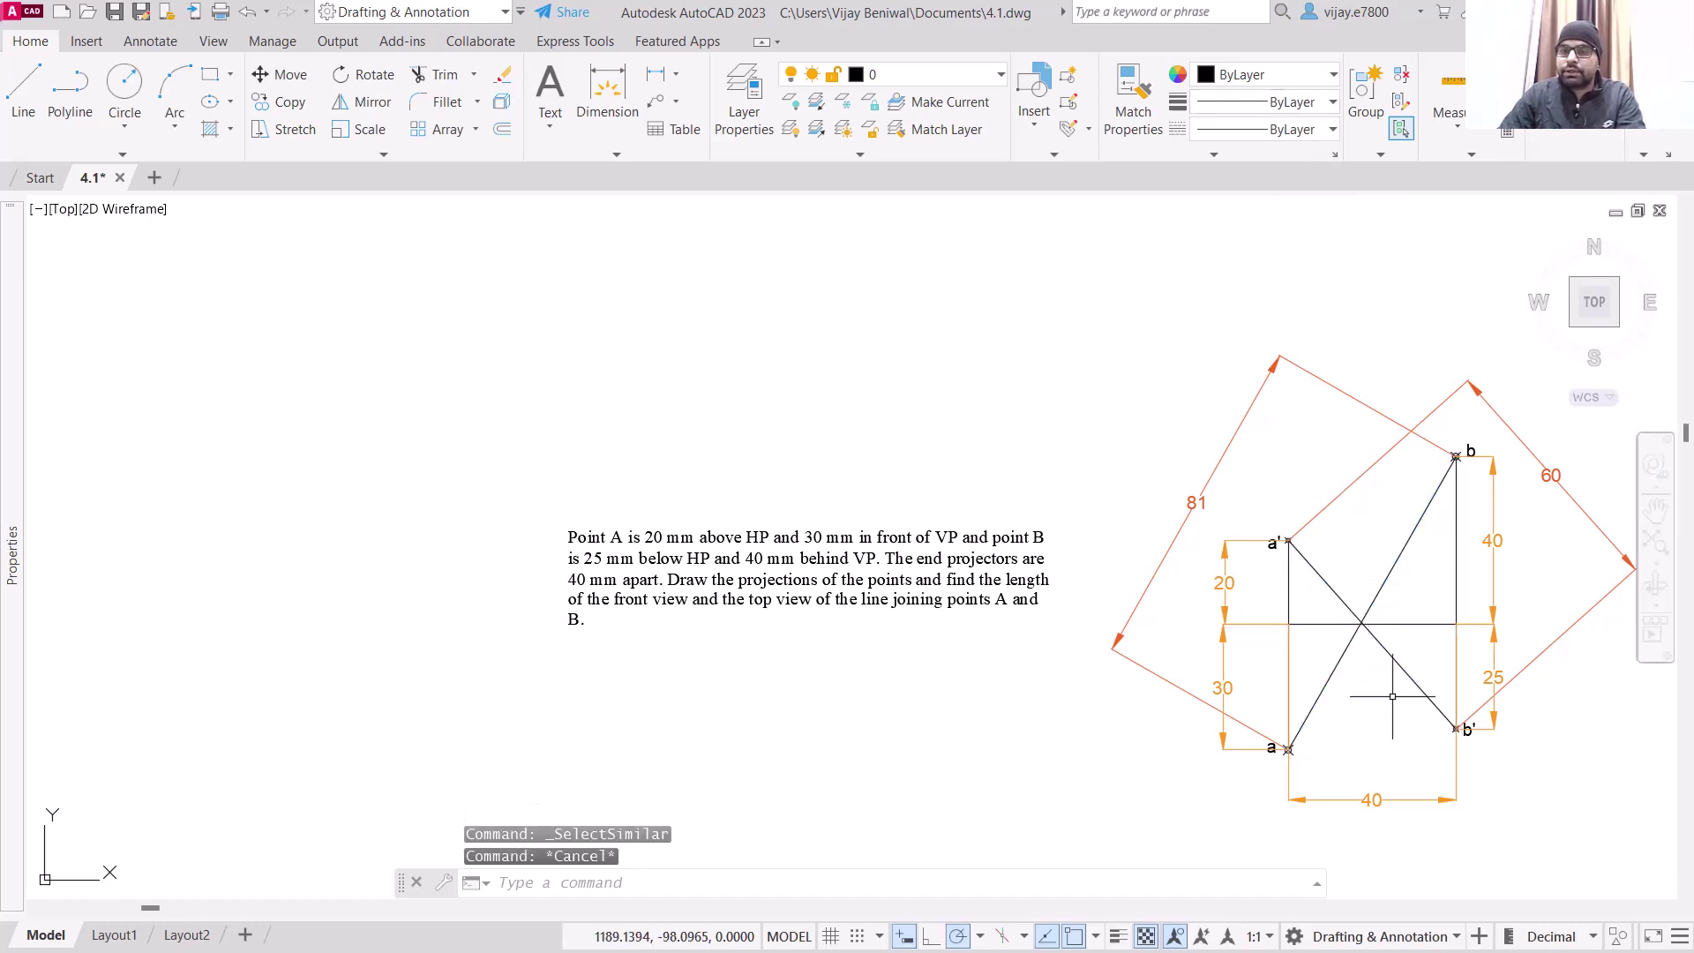
Step: Reselect all the black lines as similar objects, turn on lineweight display and set the current lineweight to 0.53 mm in the lineweight settings
click(1413, 737)
click(1324, 568)
right_click(1324, 565)
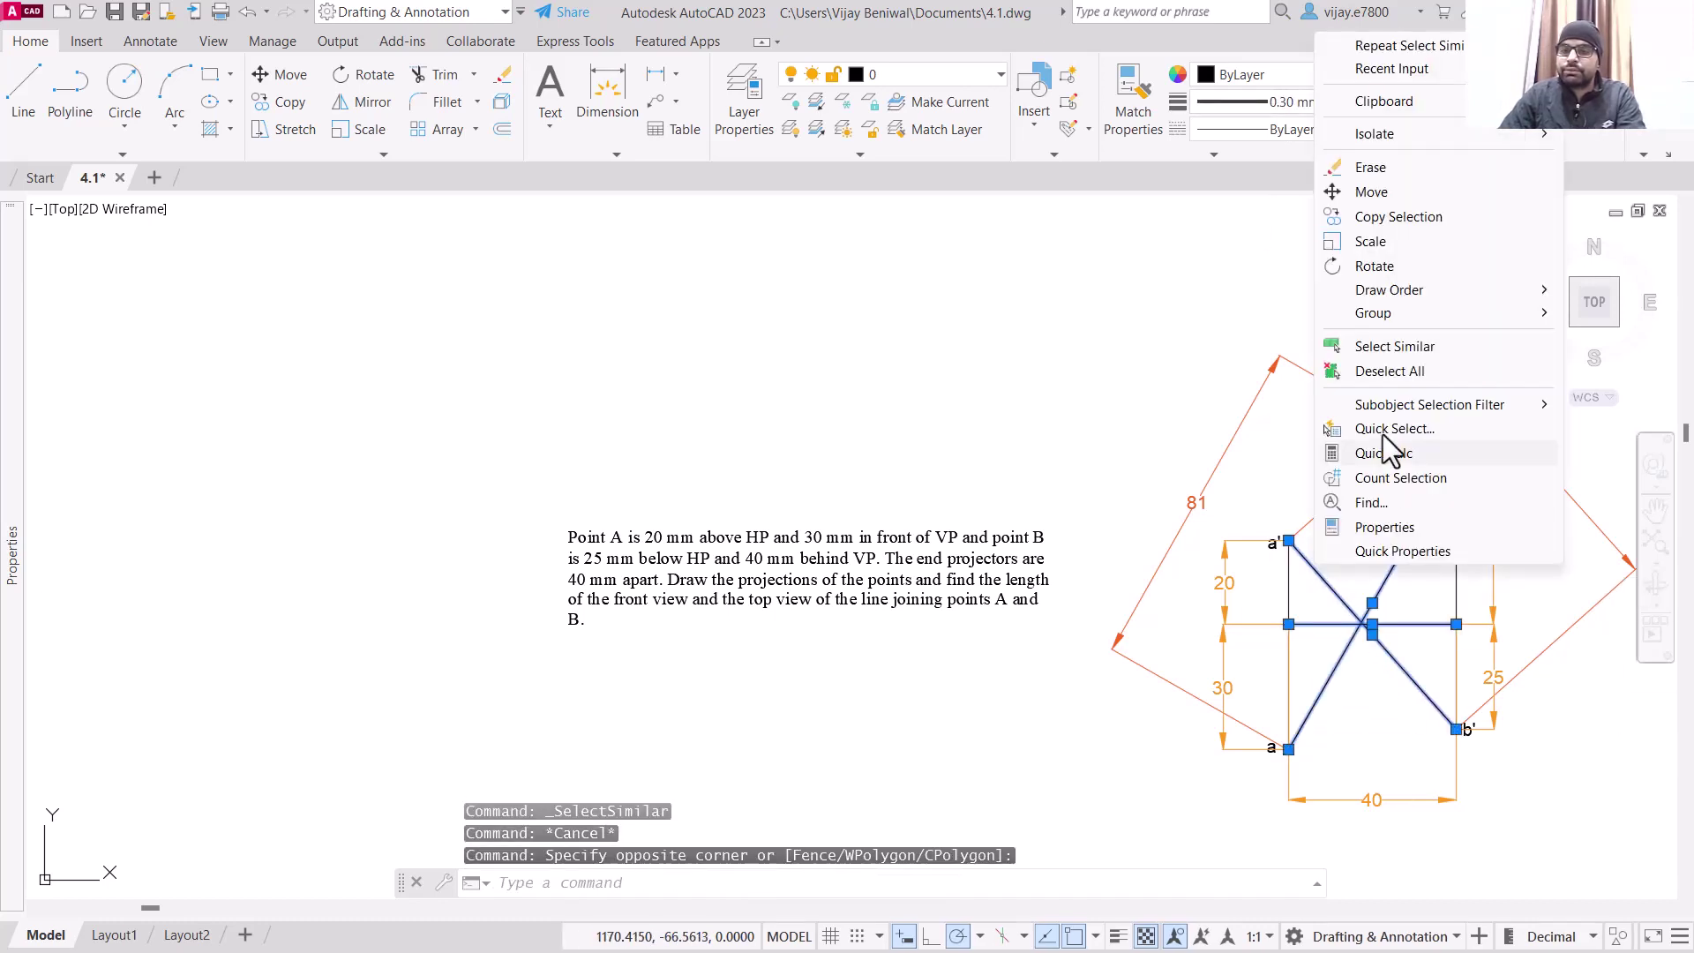
click(1390, 346)
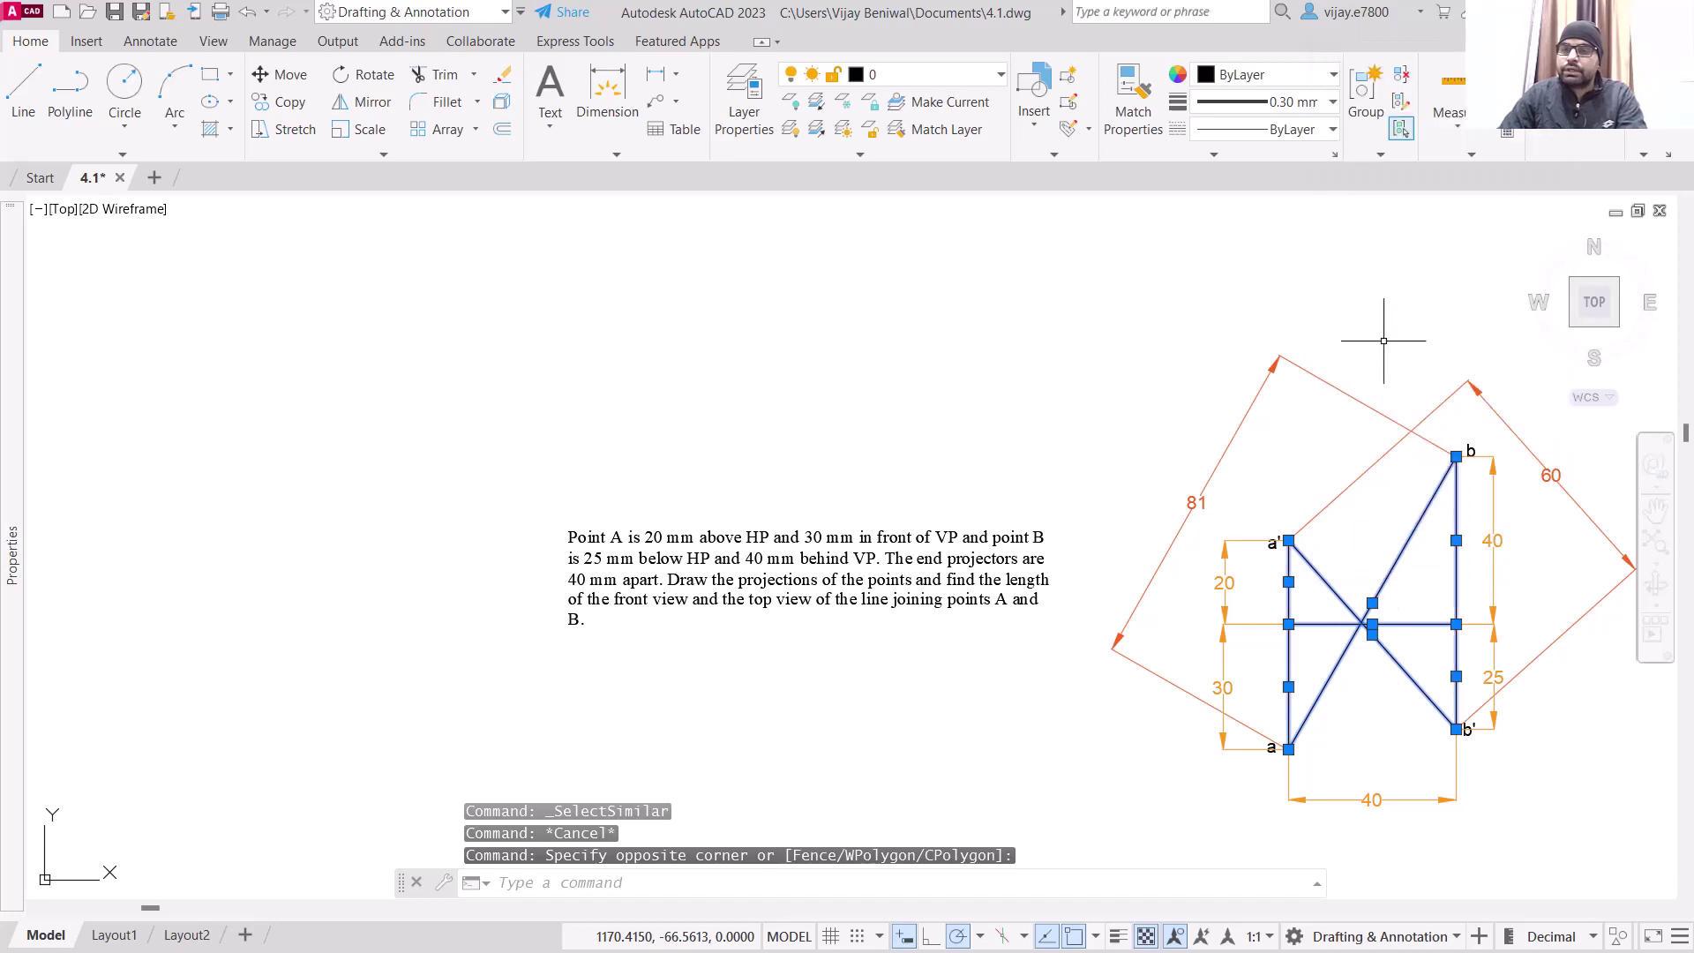
click(1285, 104)
click(1251, 410)
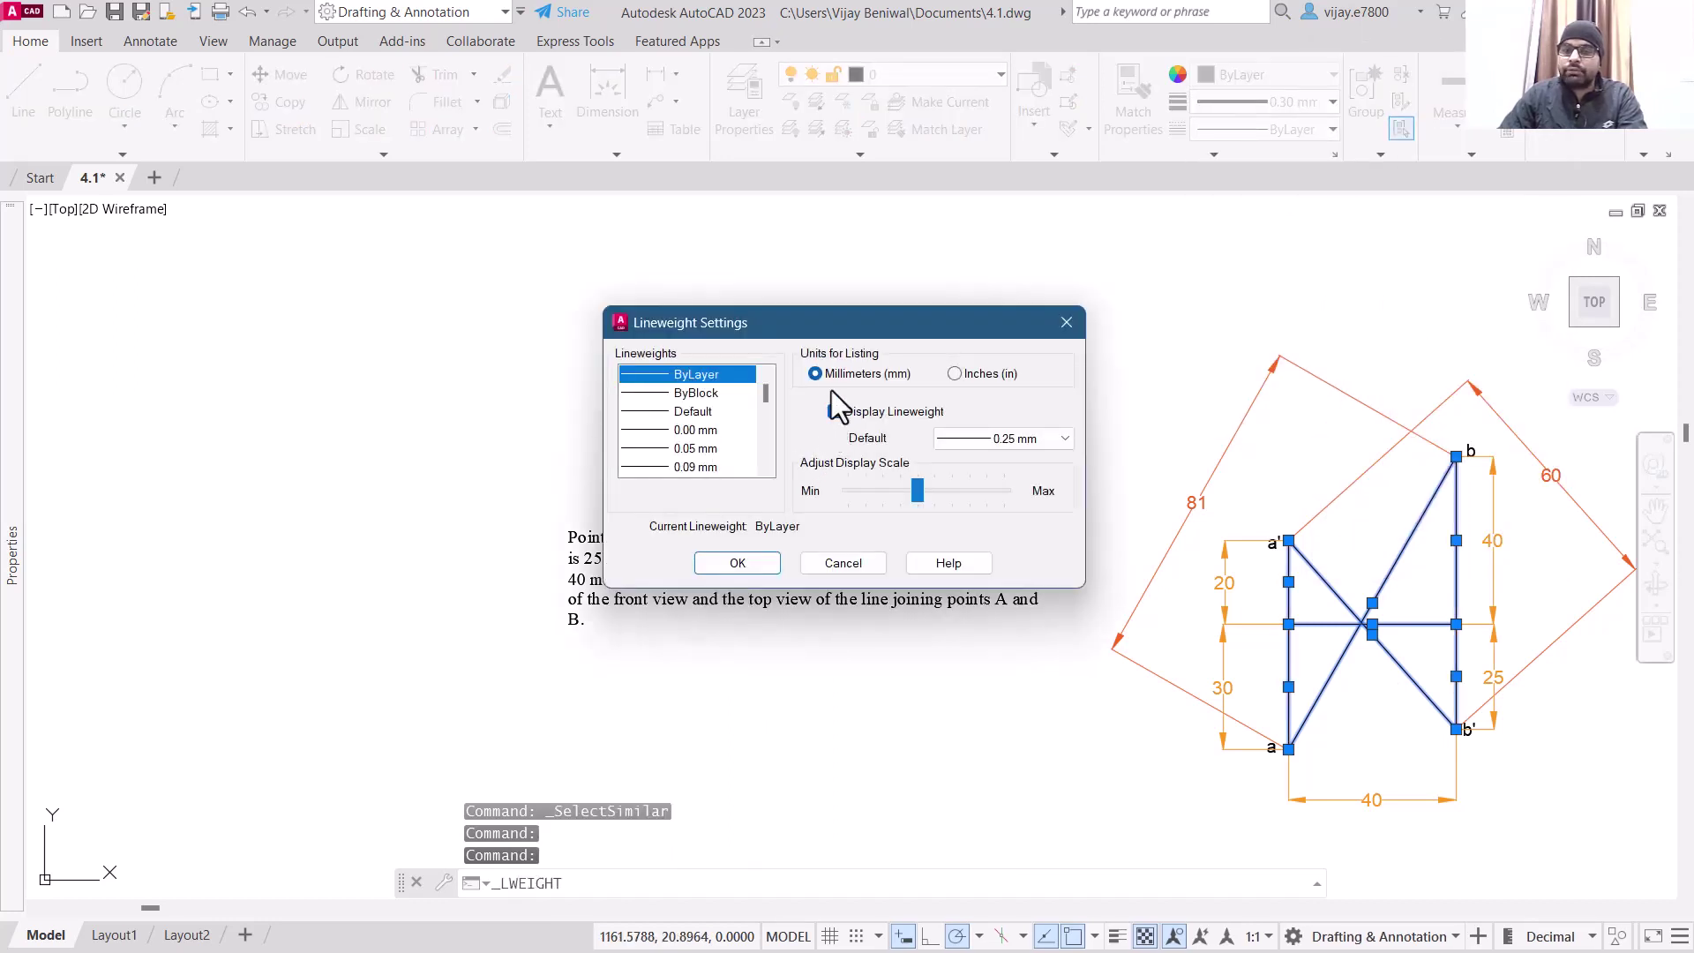
scroll(715, 432, down, 3)
click(711, 438)
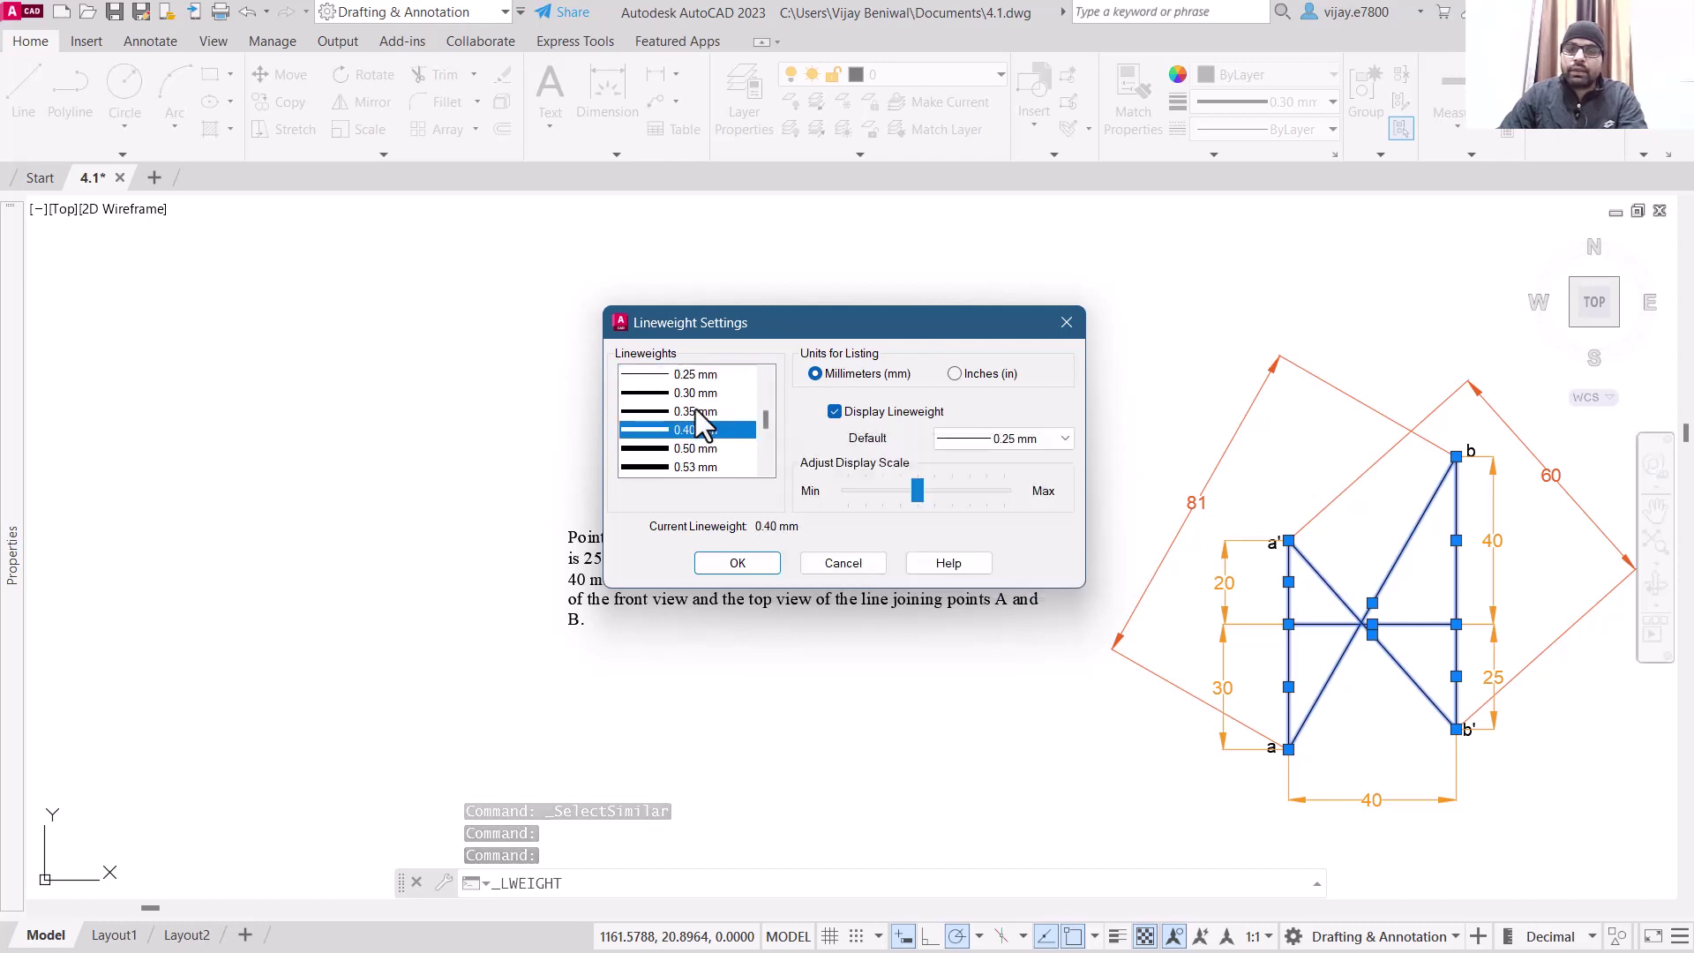
click(687, 452)
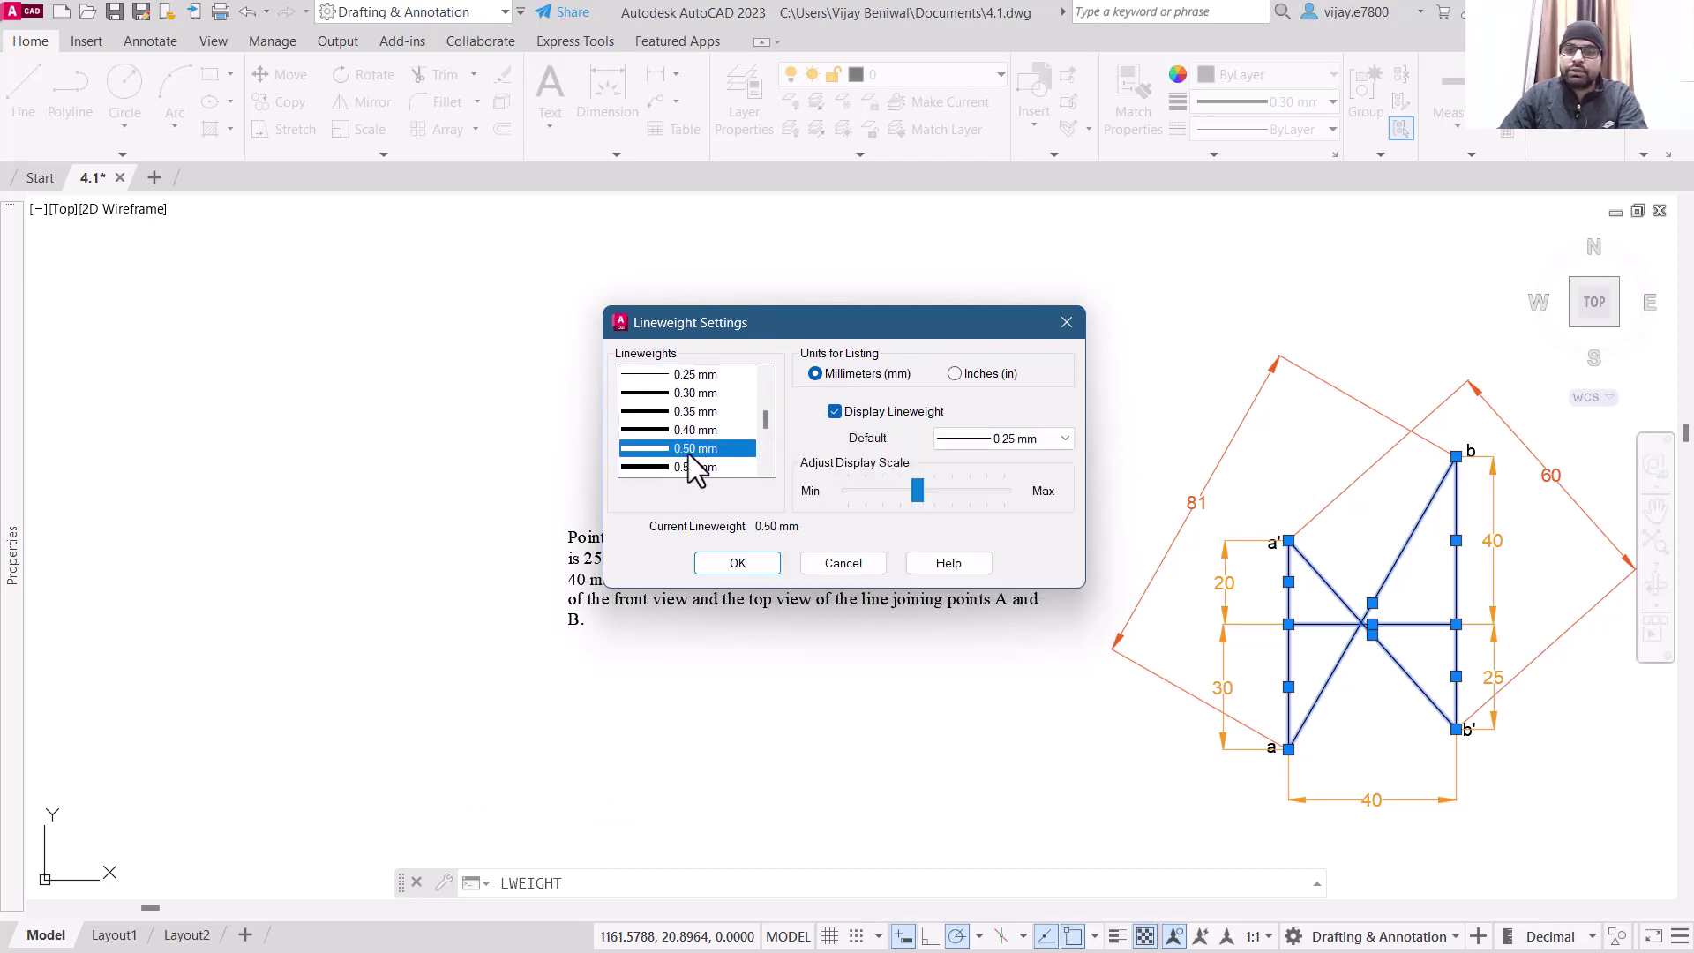
scroll(686, 447, down, 3)
click(694, 391)
click(699, 374)
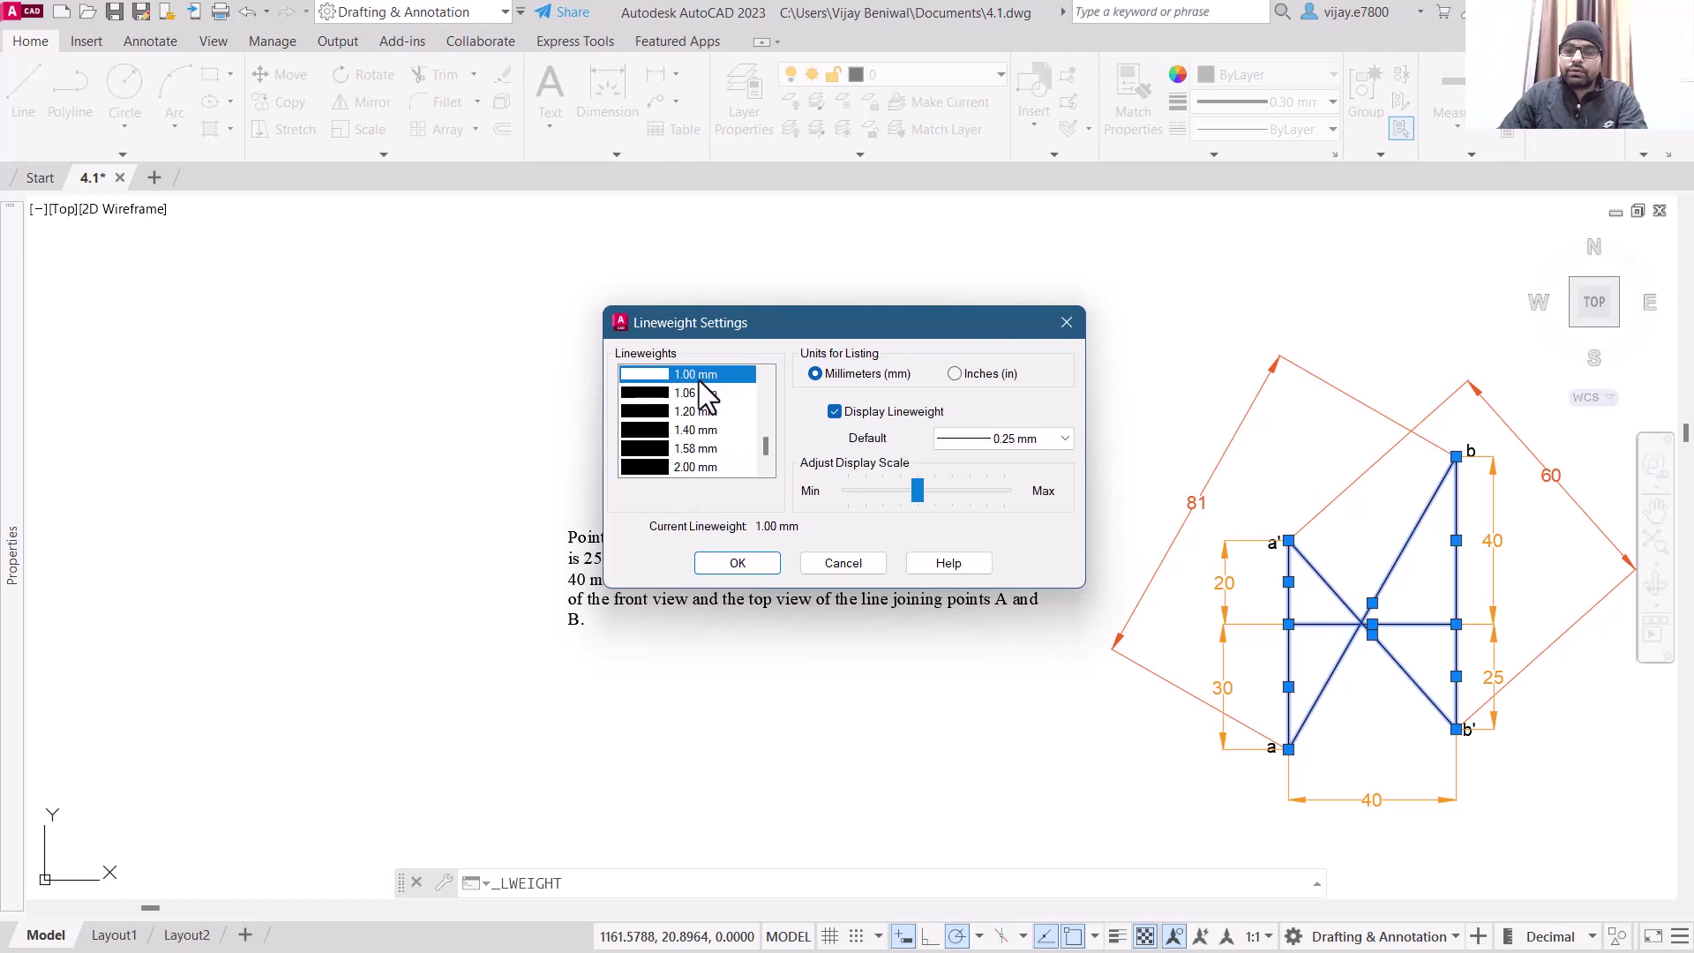
scroll(696, 419, up, 2)
click(690, 384)
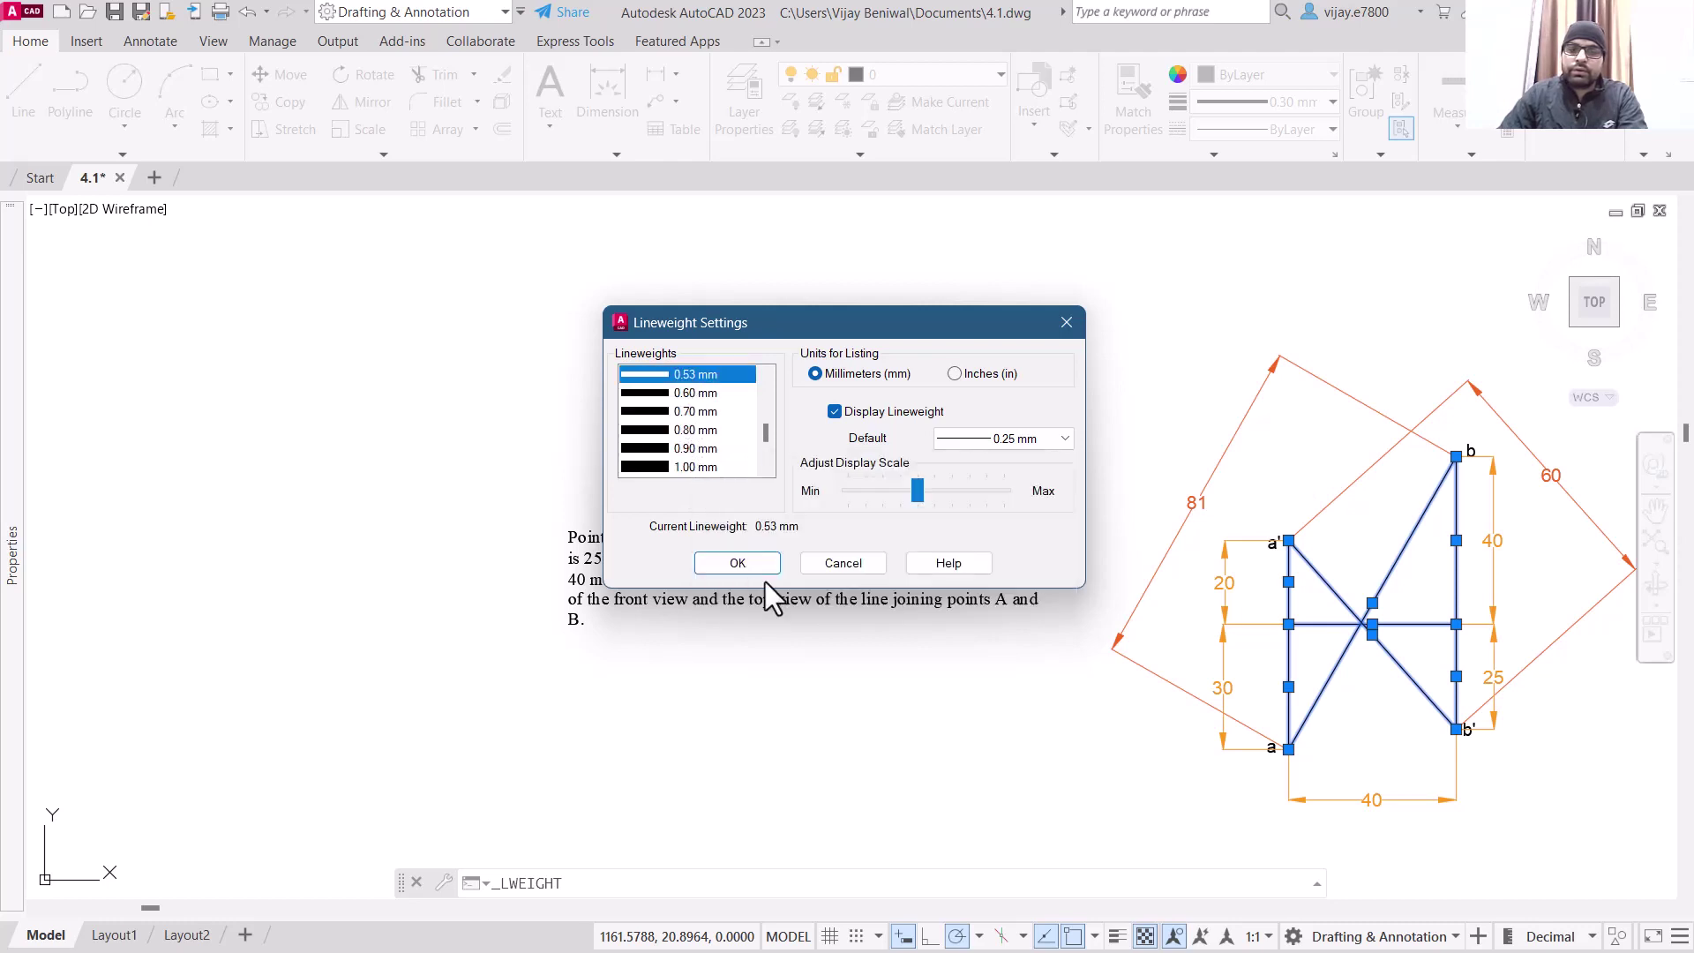
click(736, 561)
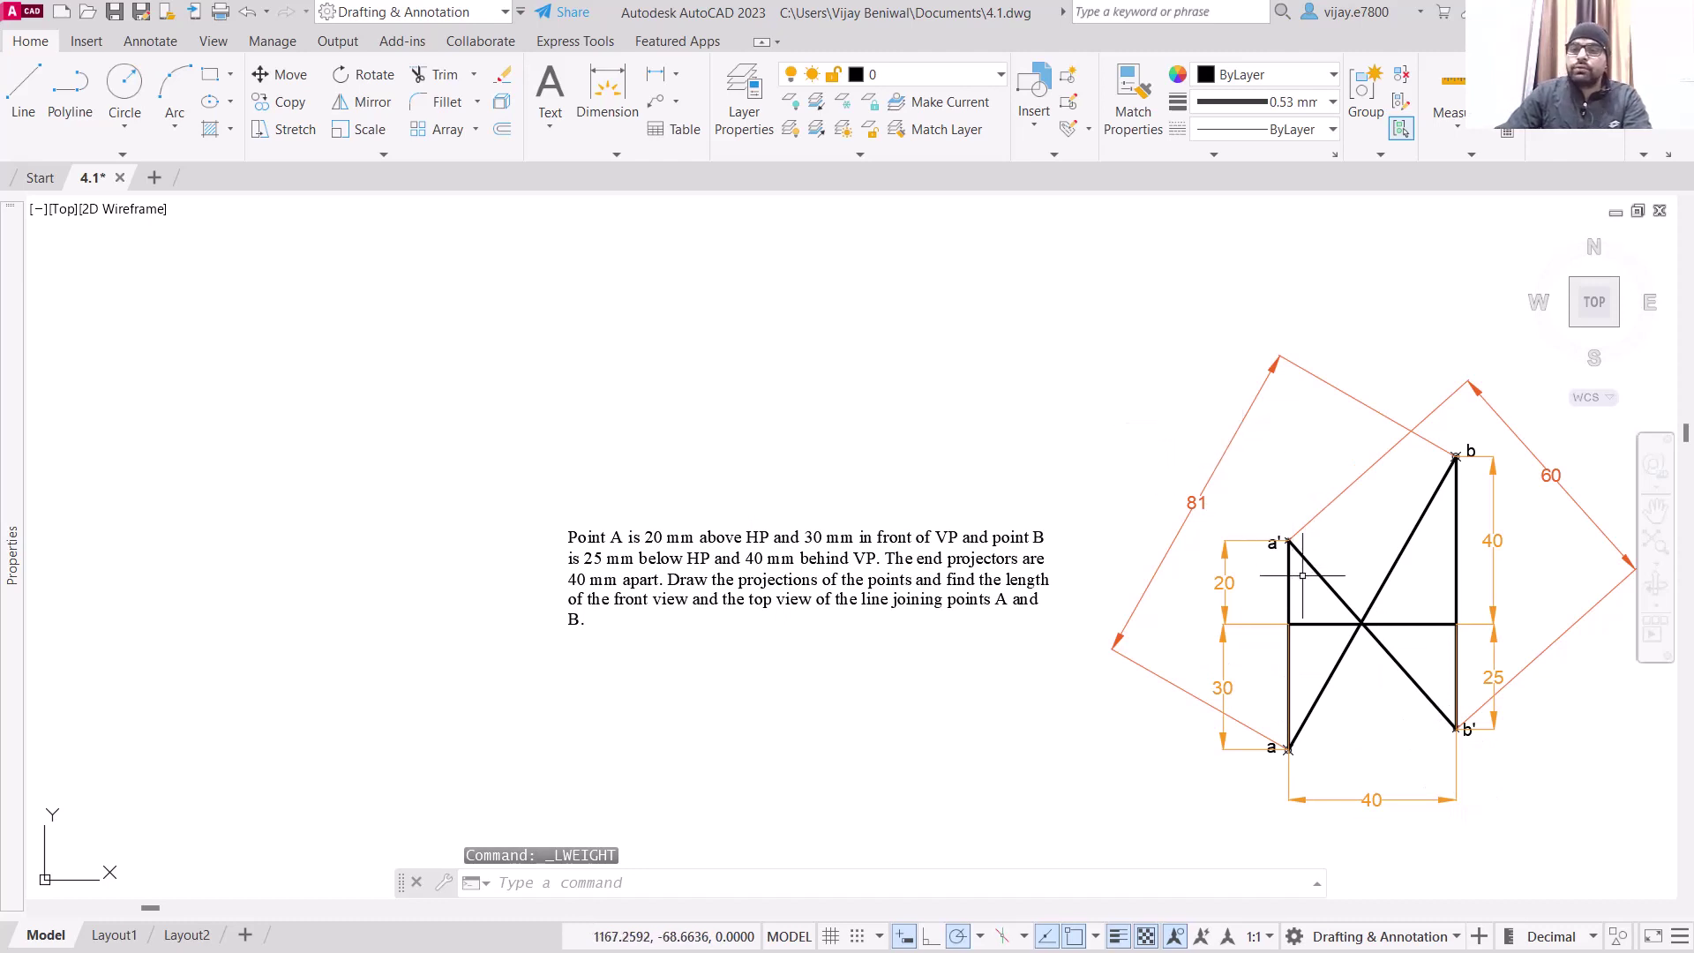
Step: Modify the Standard dimension style so linear dimensions use a primary-unit precision of 0.00
middle_drag(927, 642, 697, 546)
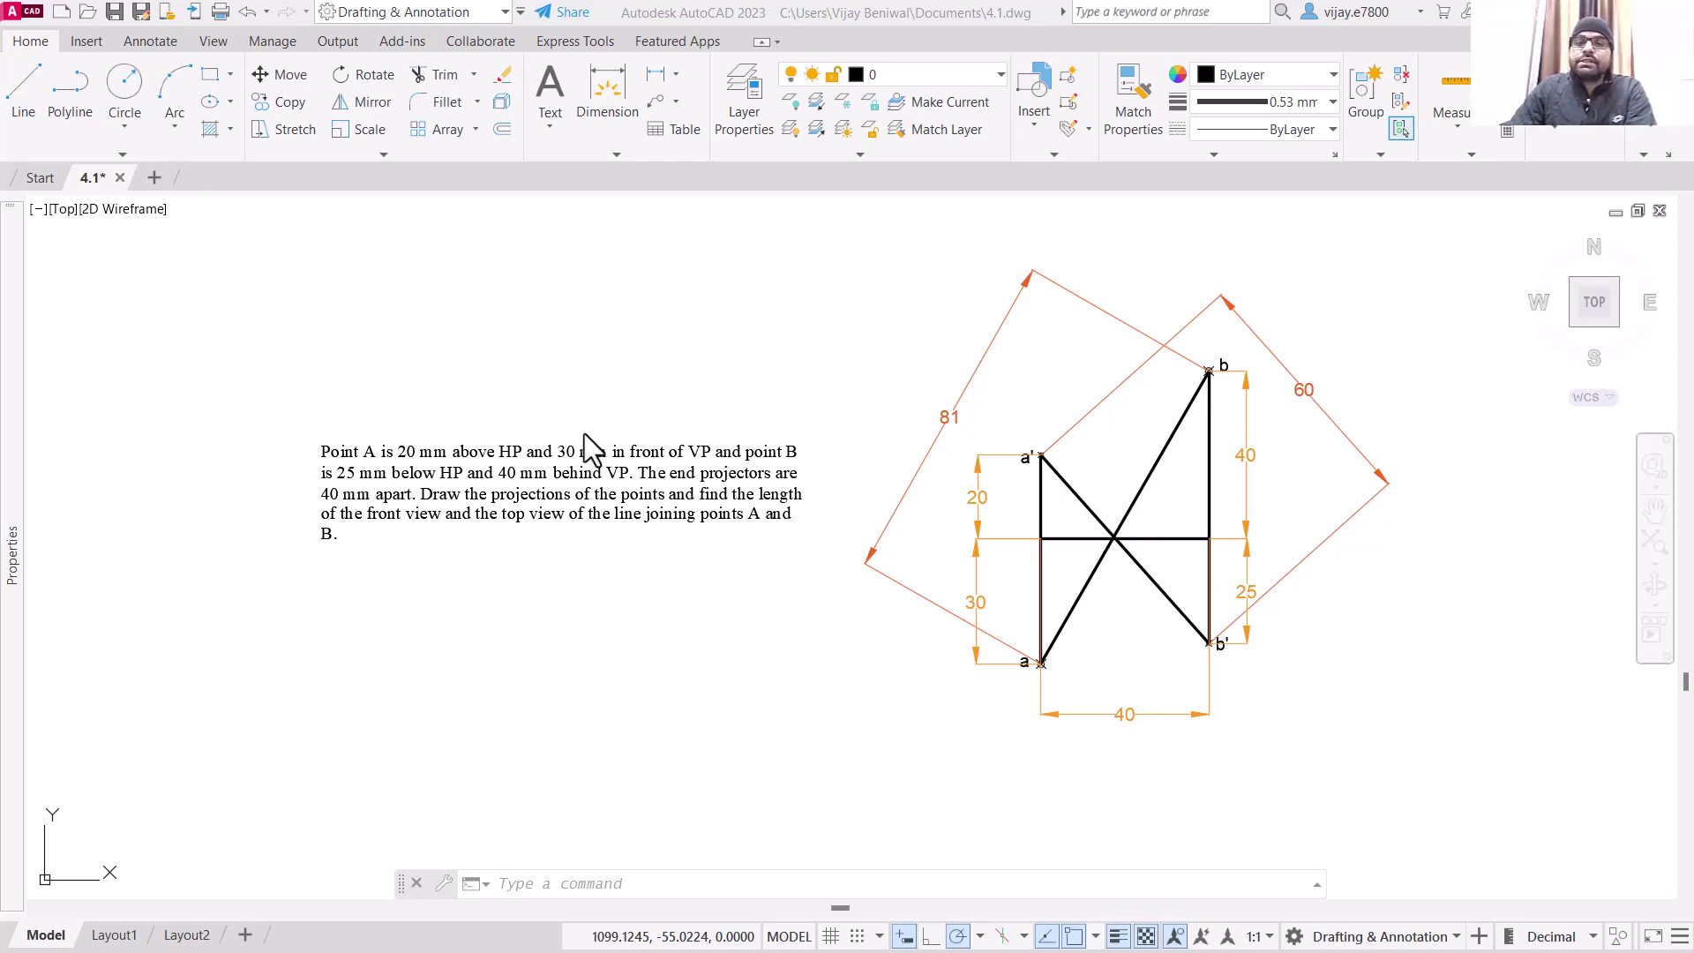
click(567, 156)
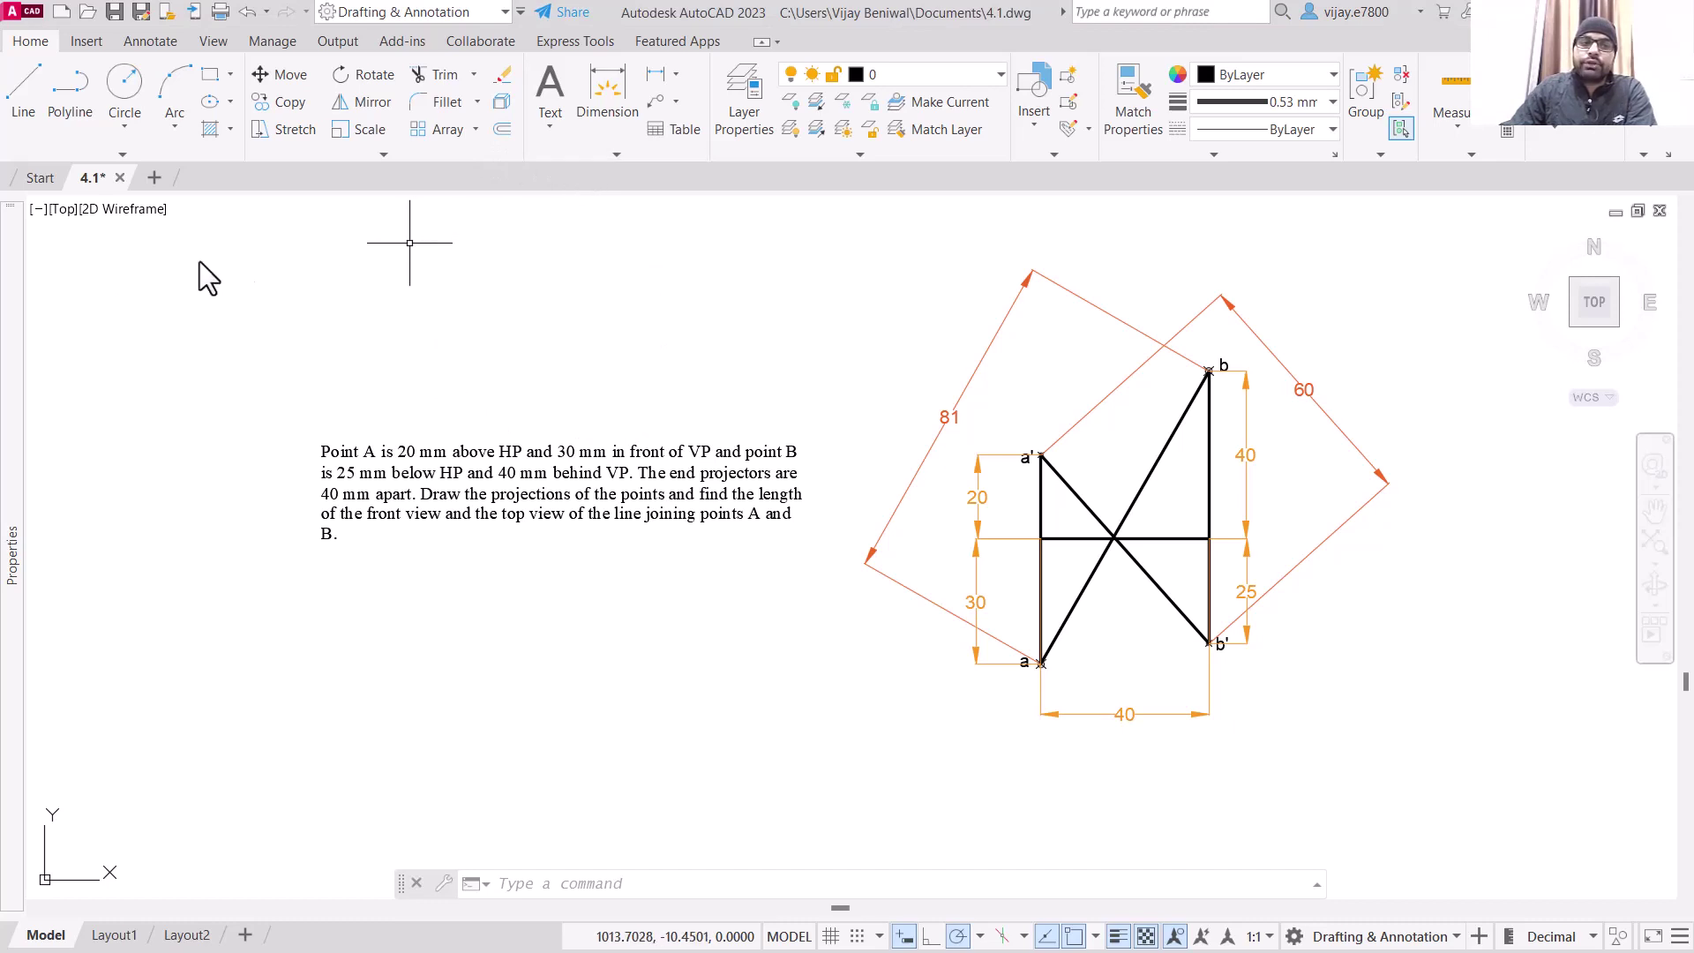
click(584, 159)
click(609, 156)
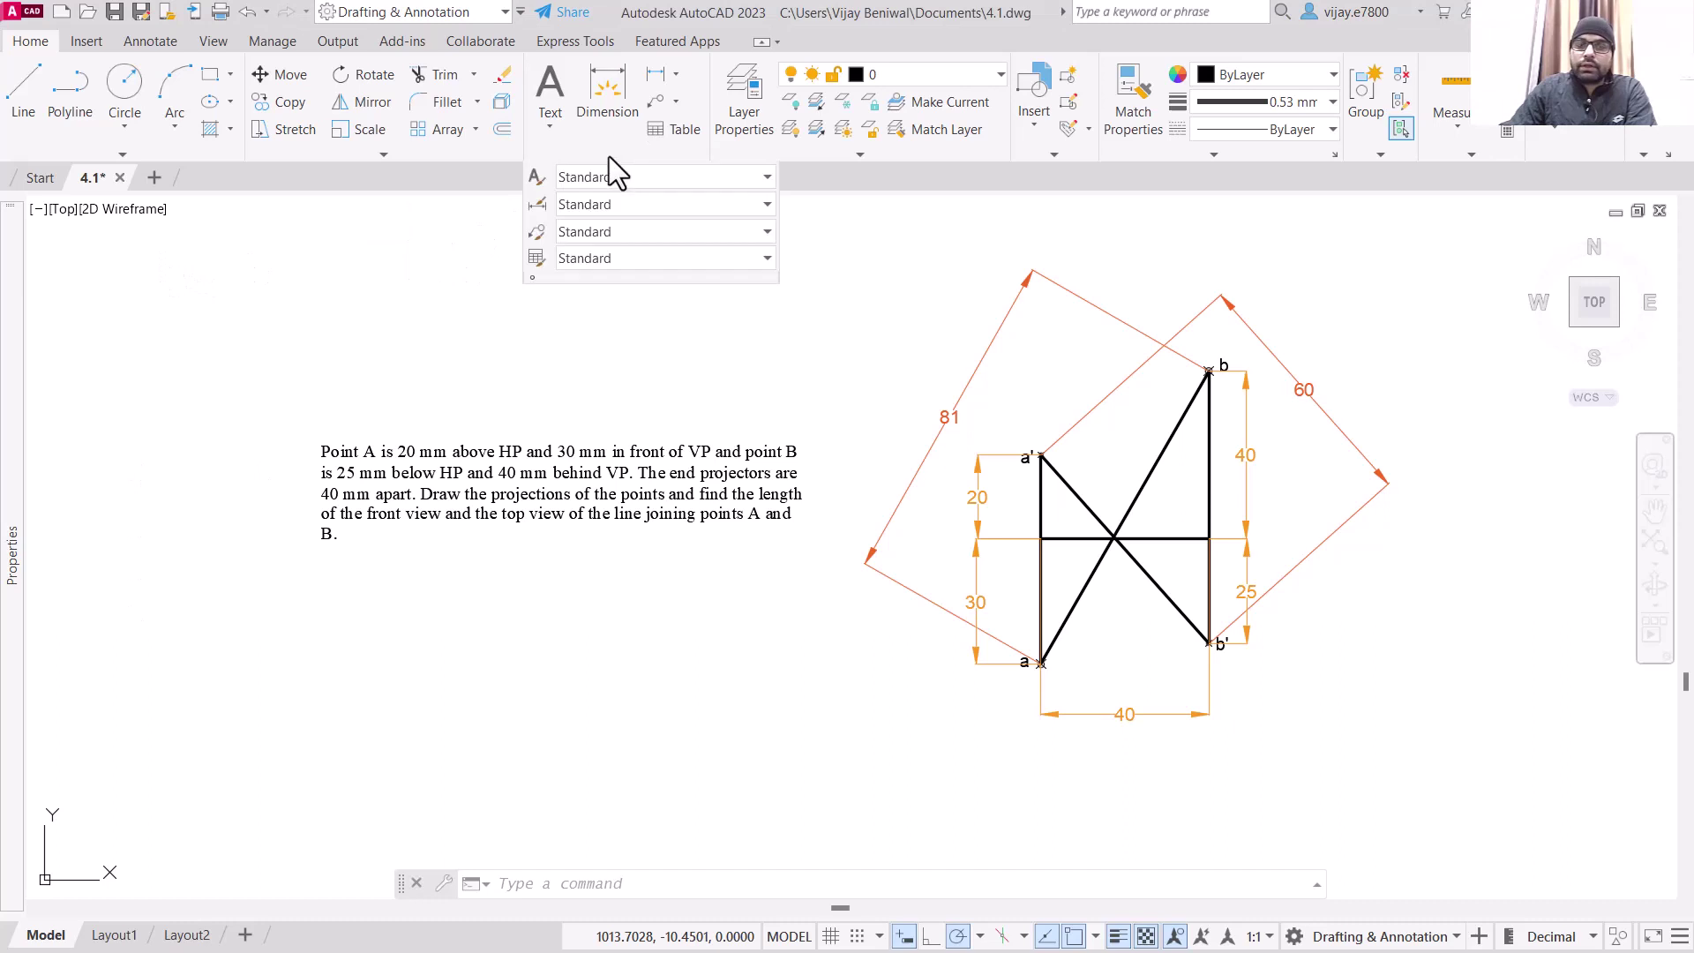
click(538, 205)
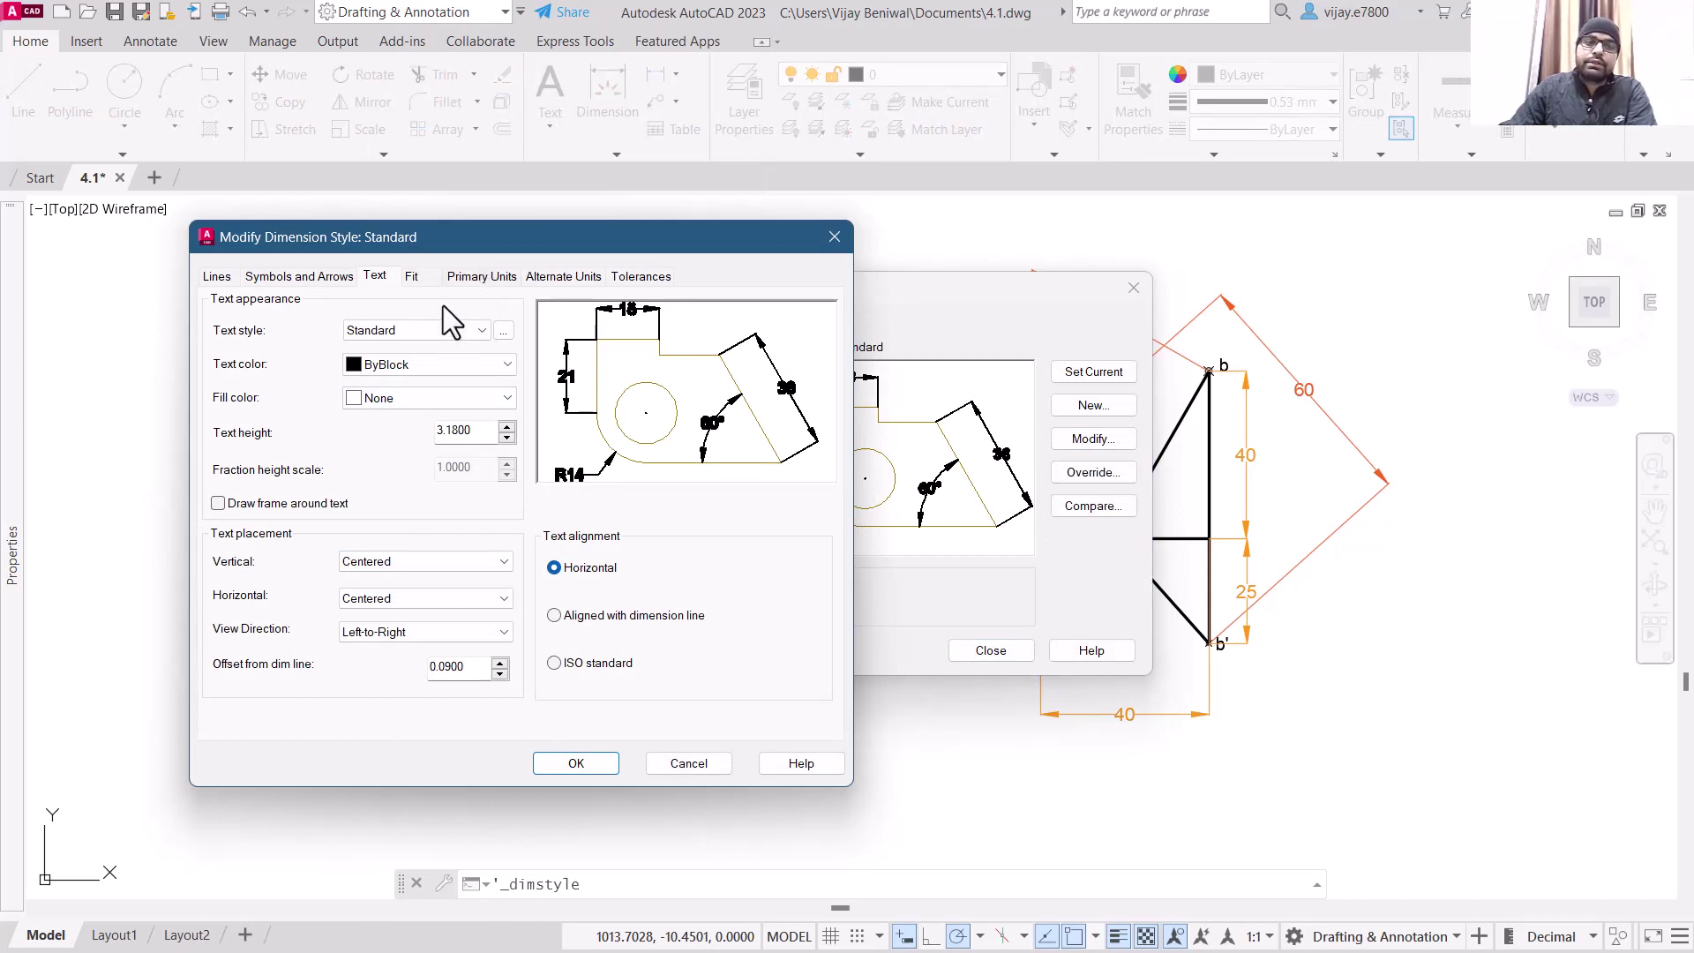
click(478, 277)
click(429, 351)
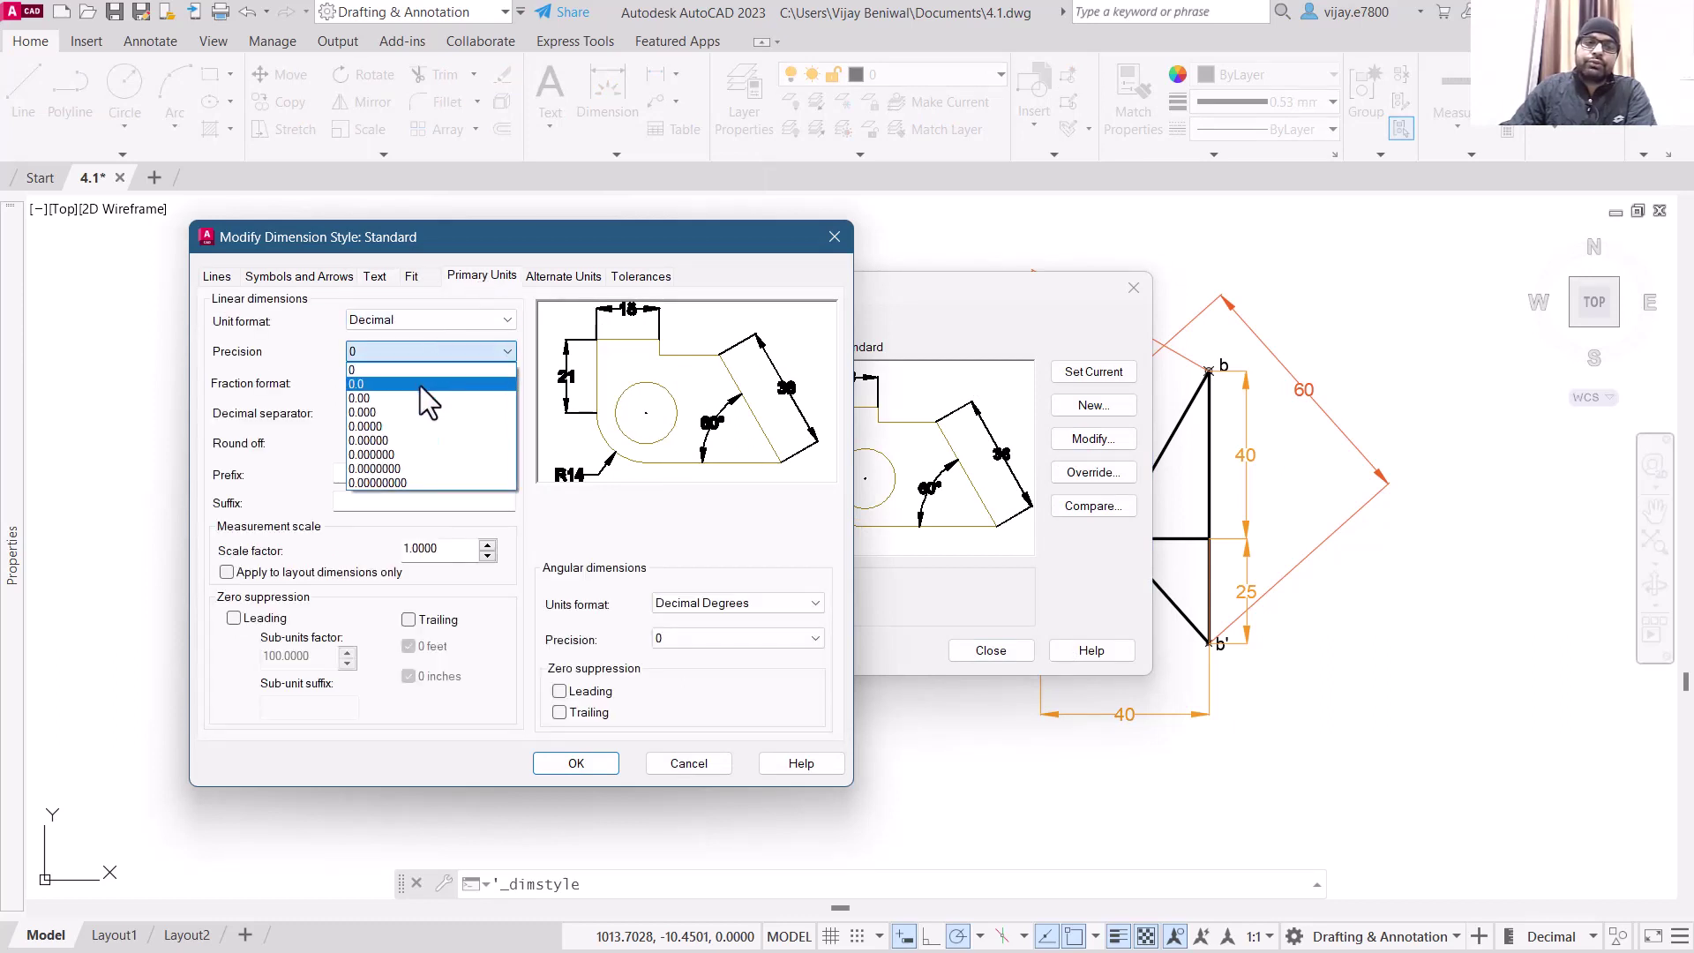
click(420, 397)
click(556, 764)
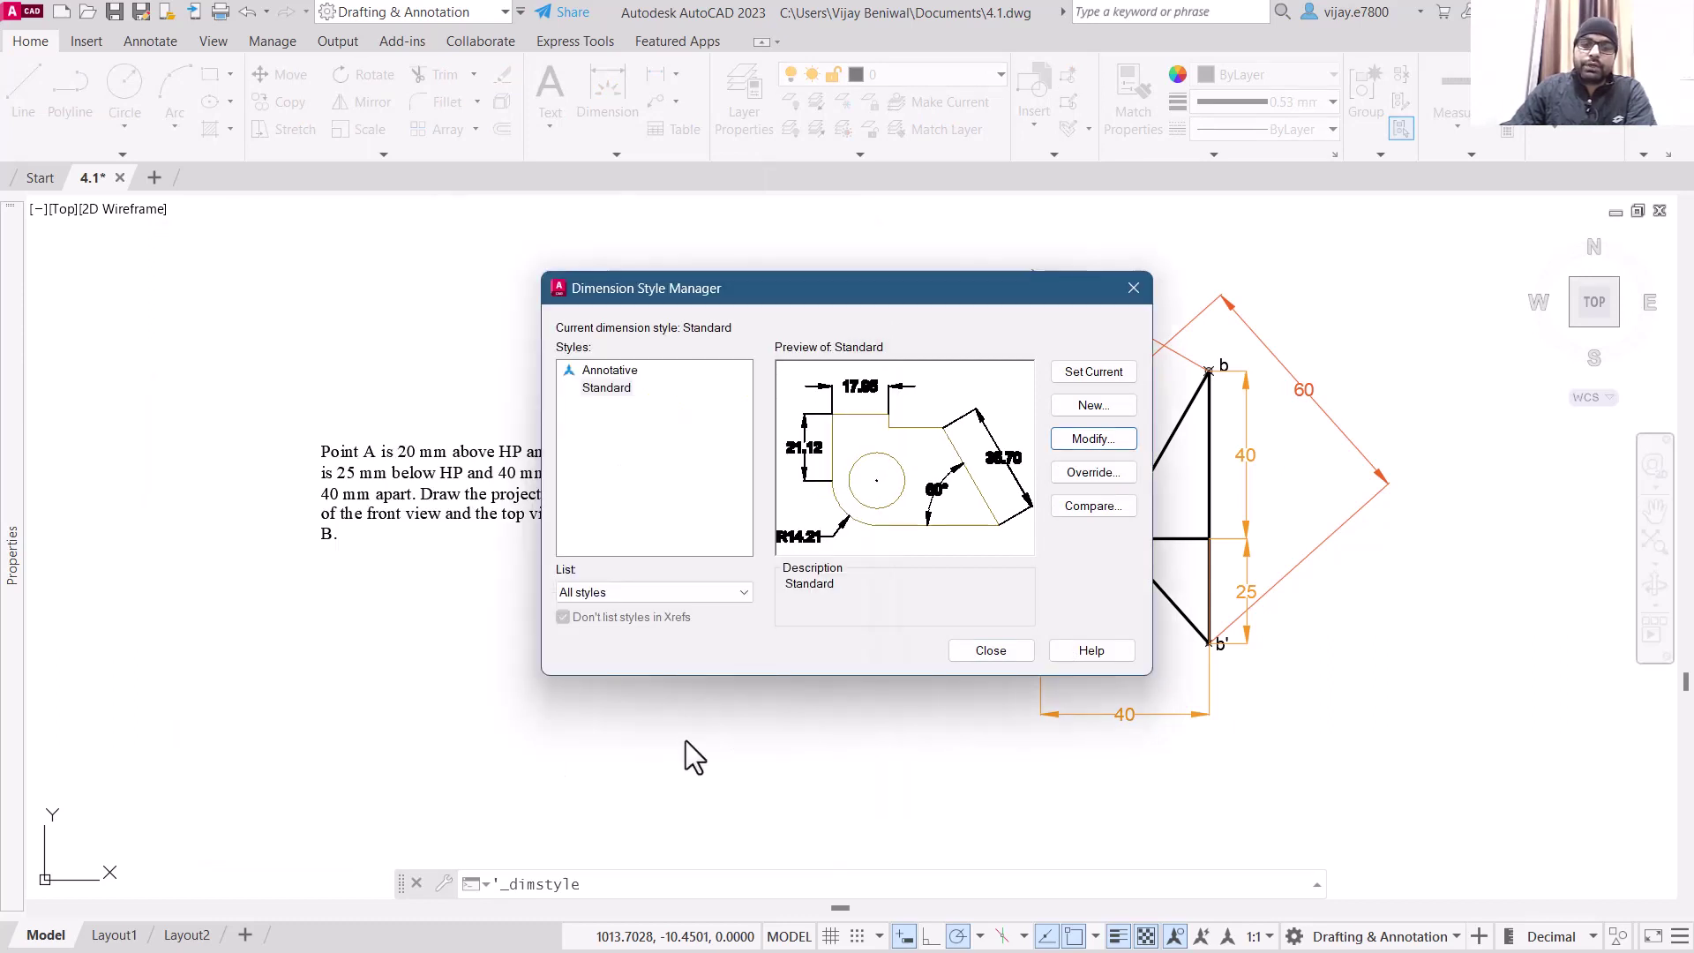
click(1019, 653)
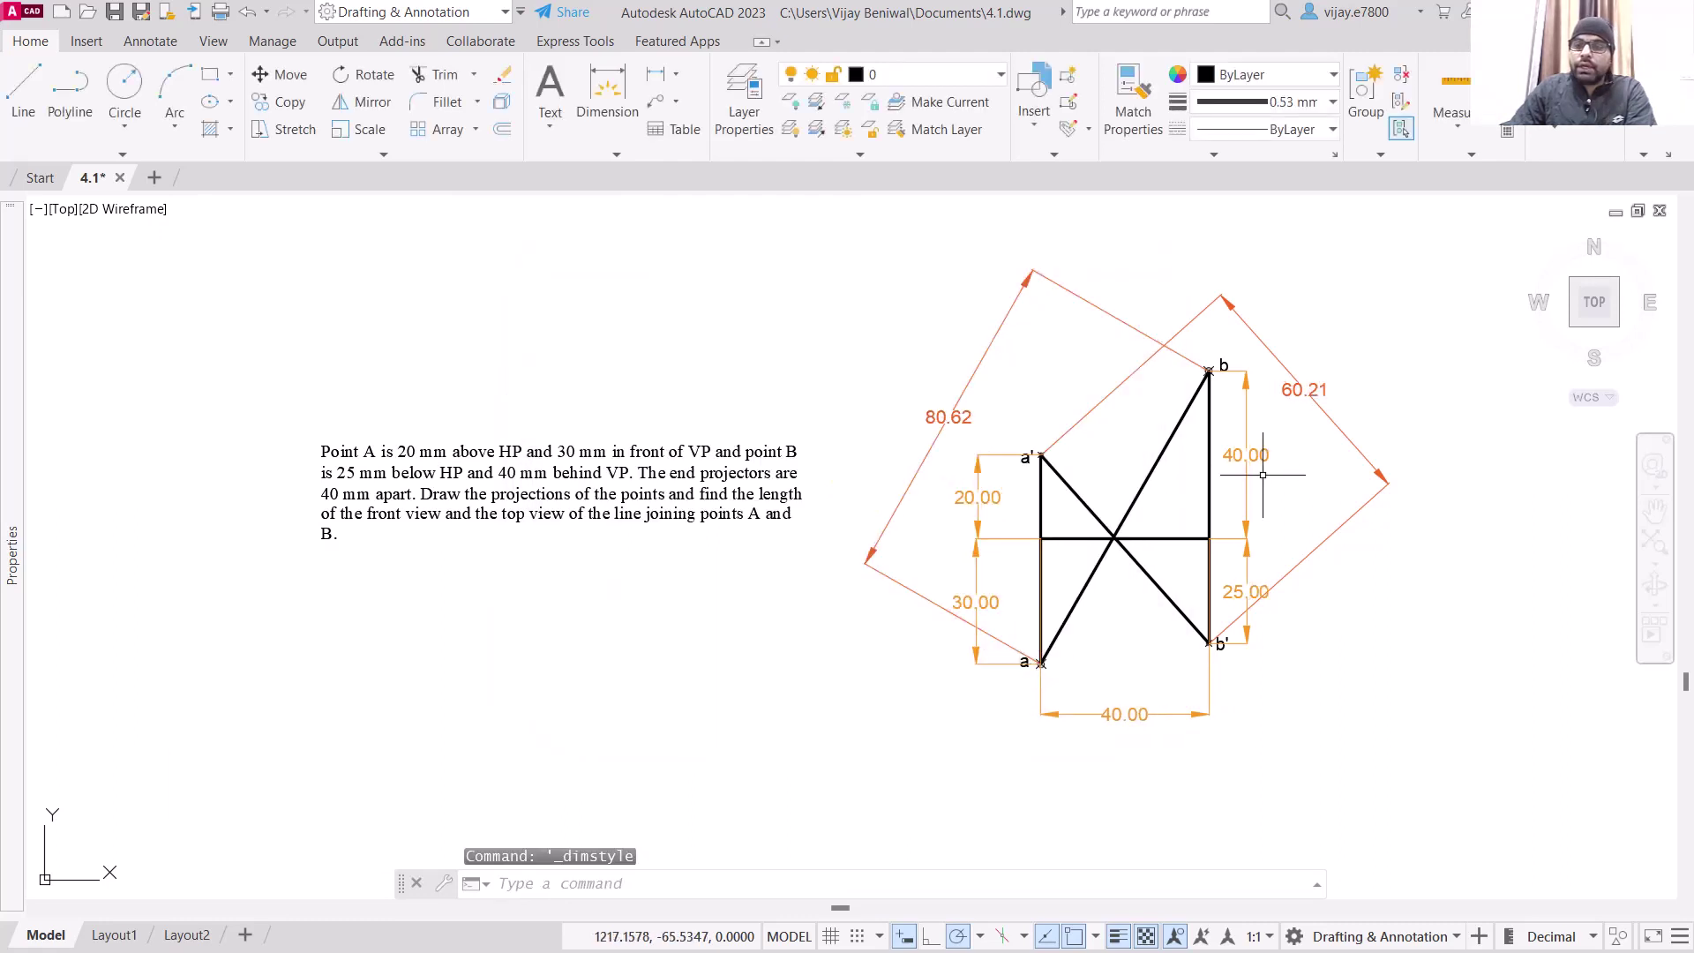